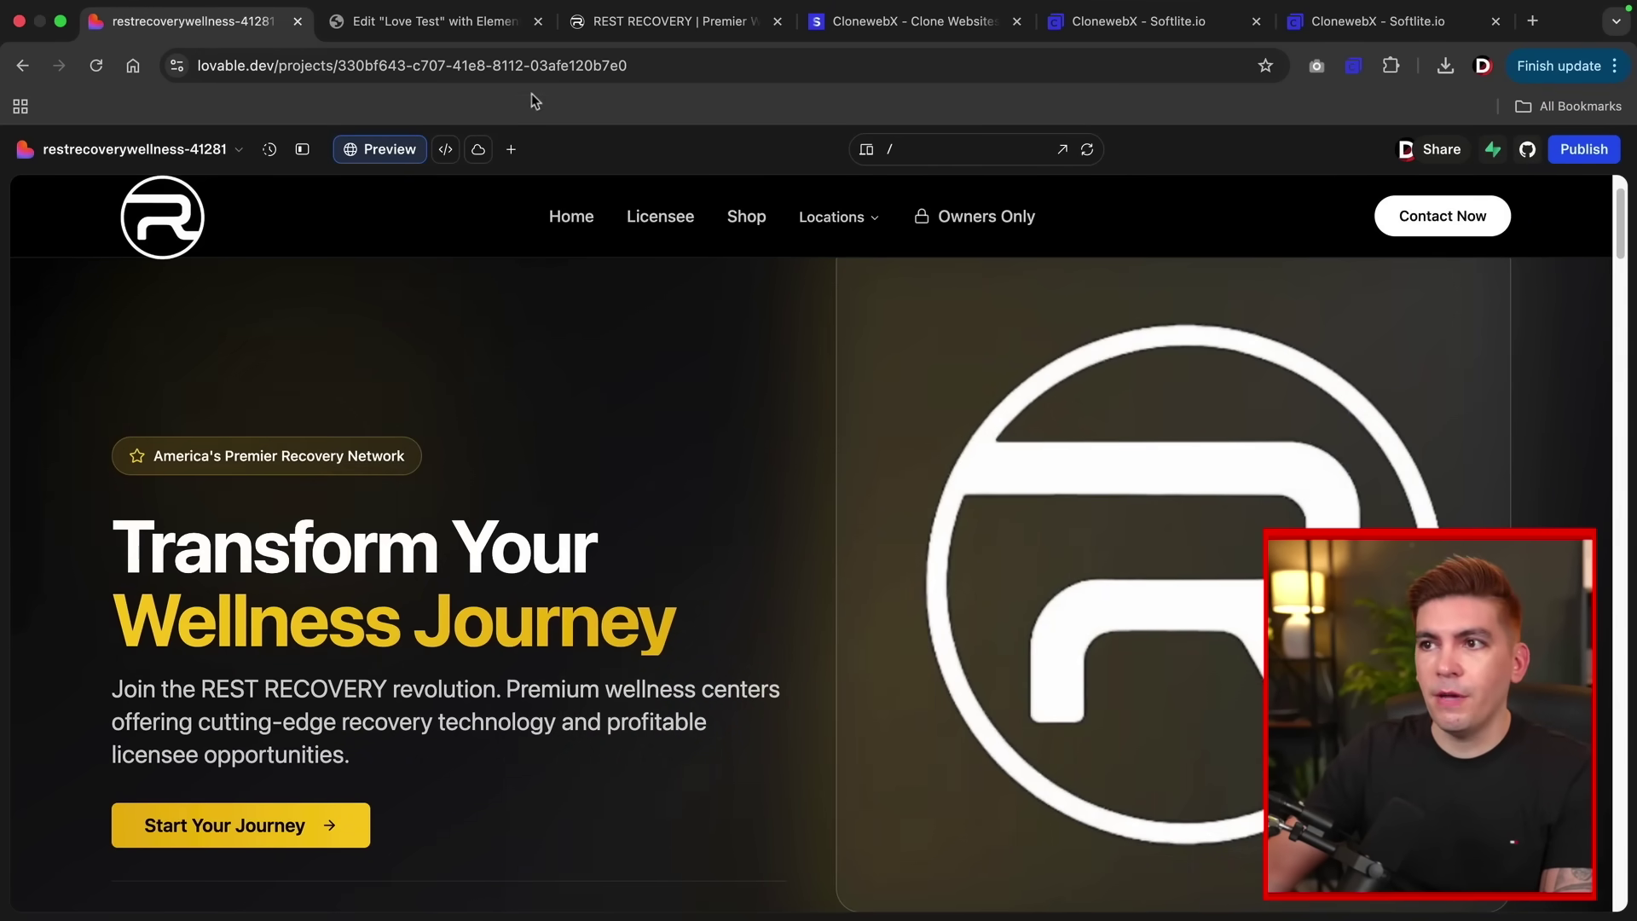
Bring up the Elementor 'Love Test' clone, check the Lovable original, then return to the clone.
left_click(499, 26)
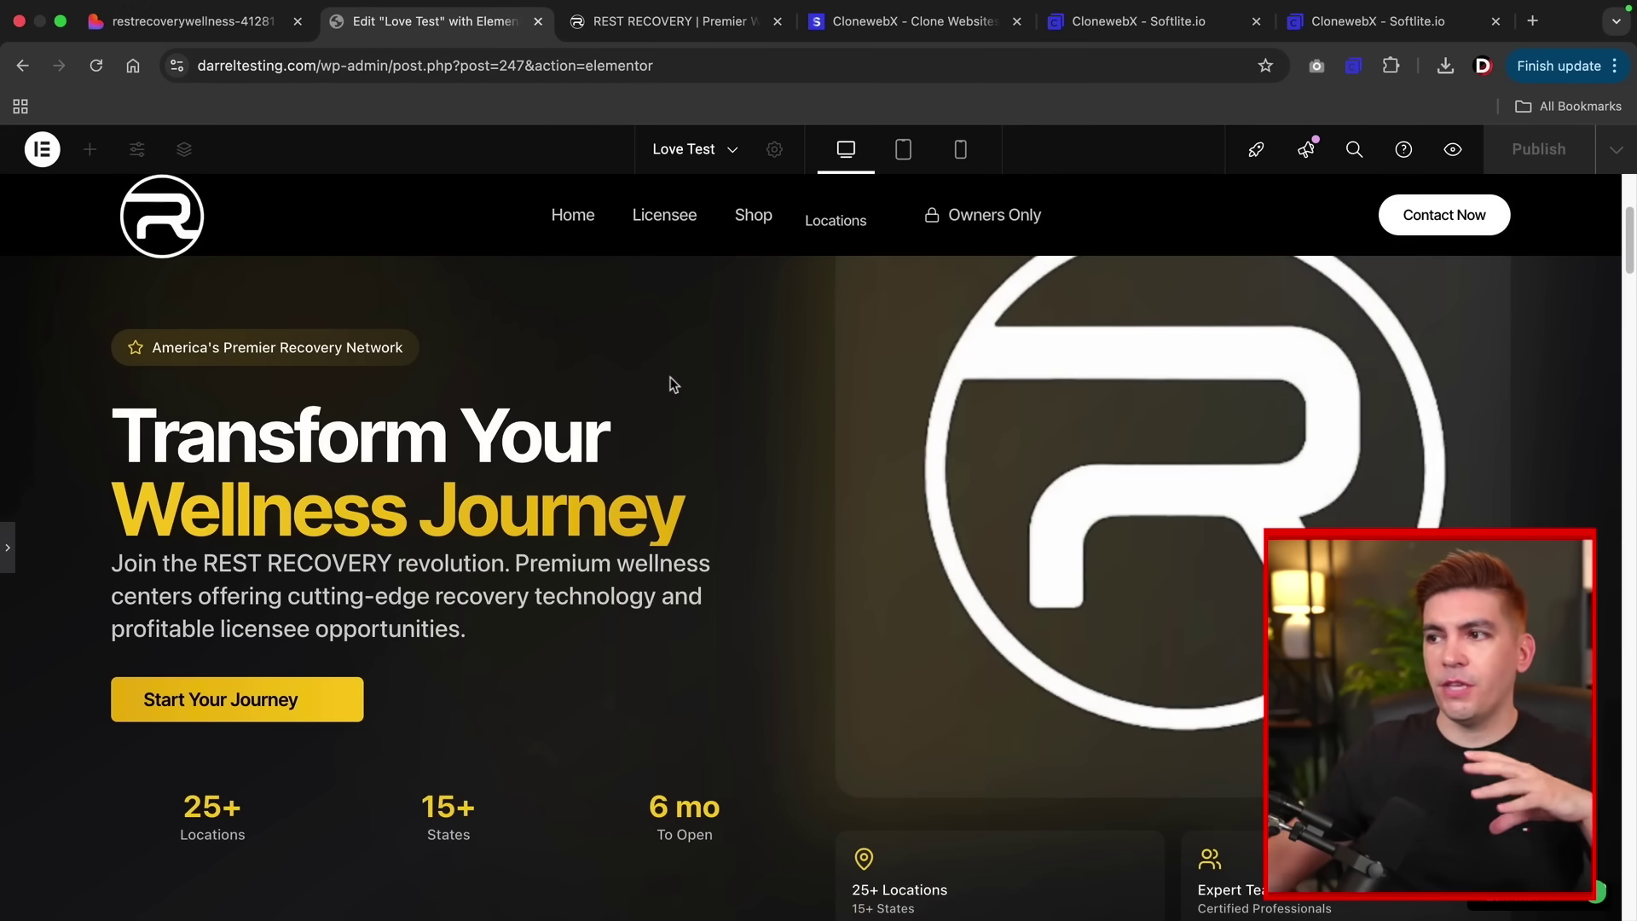
scroll(759, 442, "up", 3)
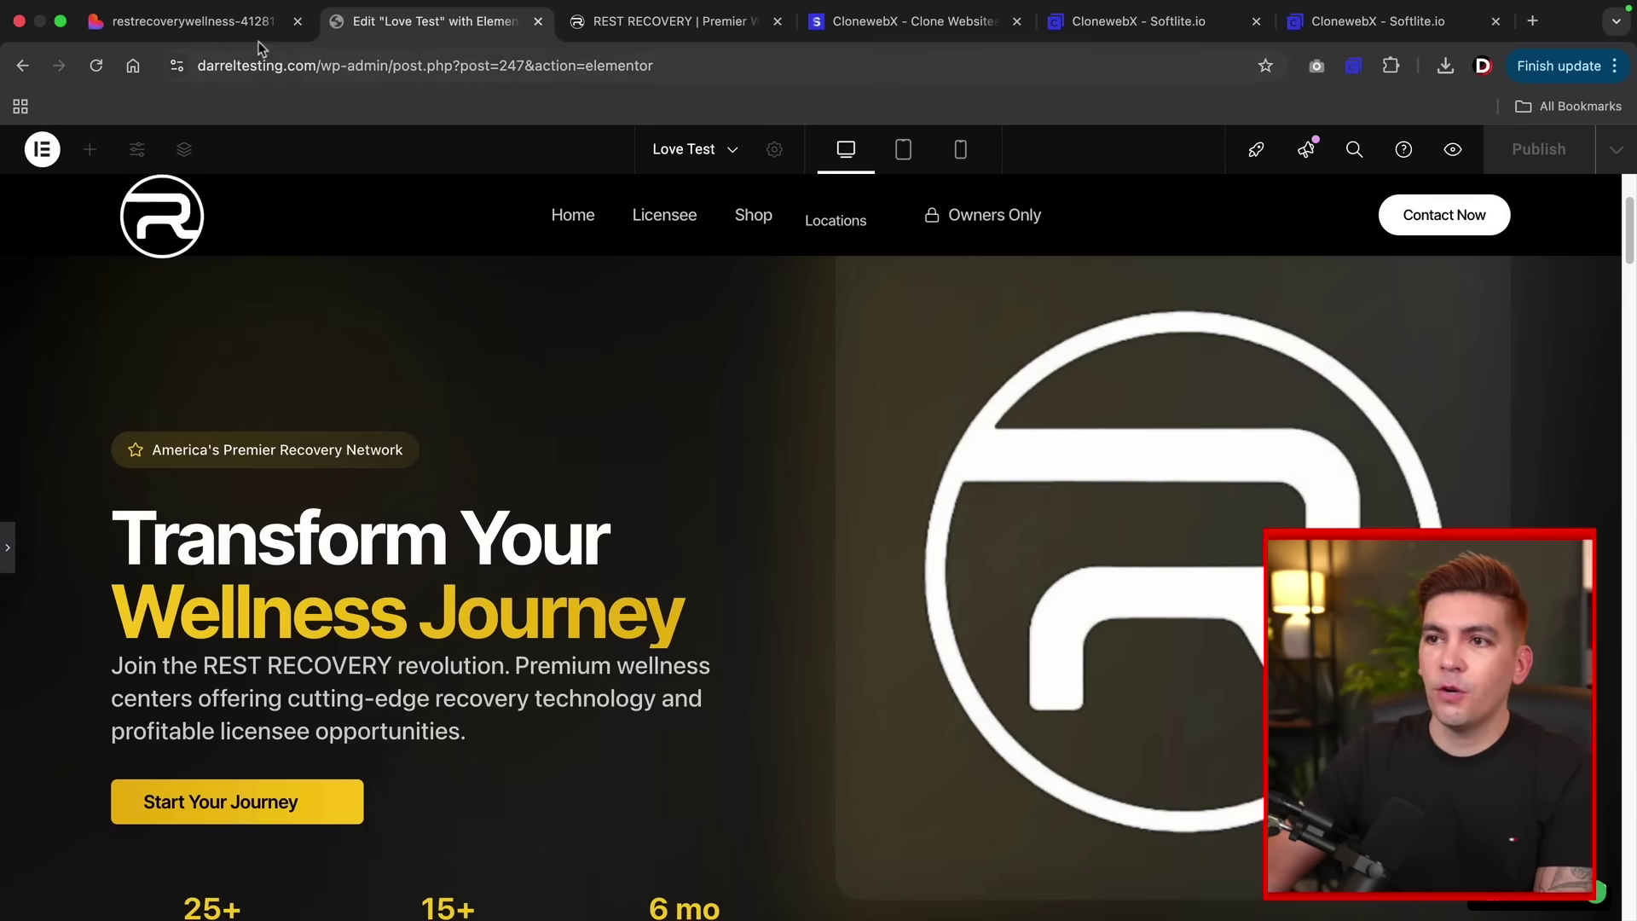
left_click(247, 22)
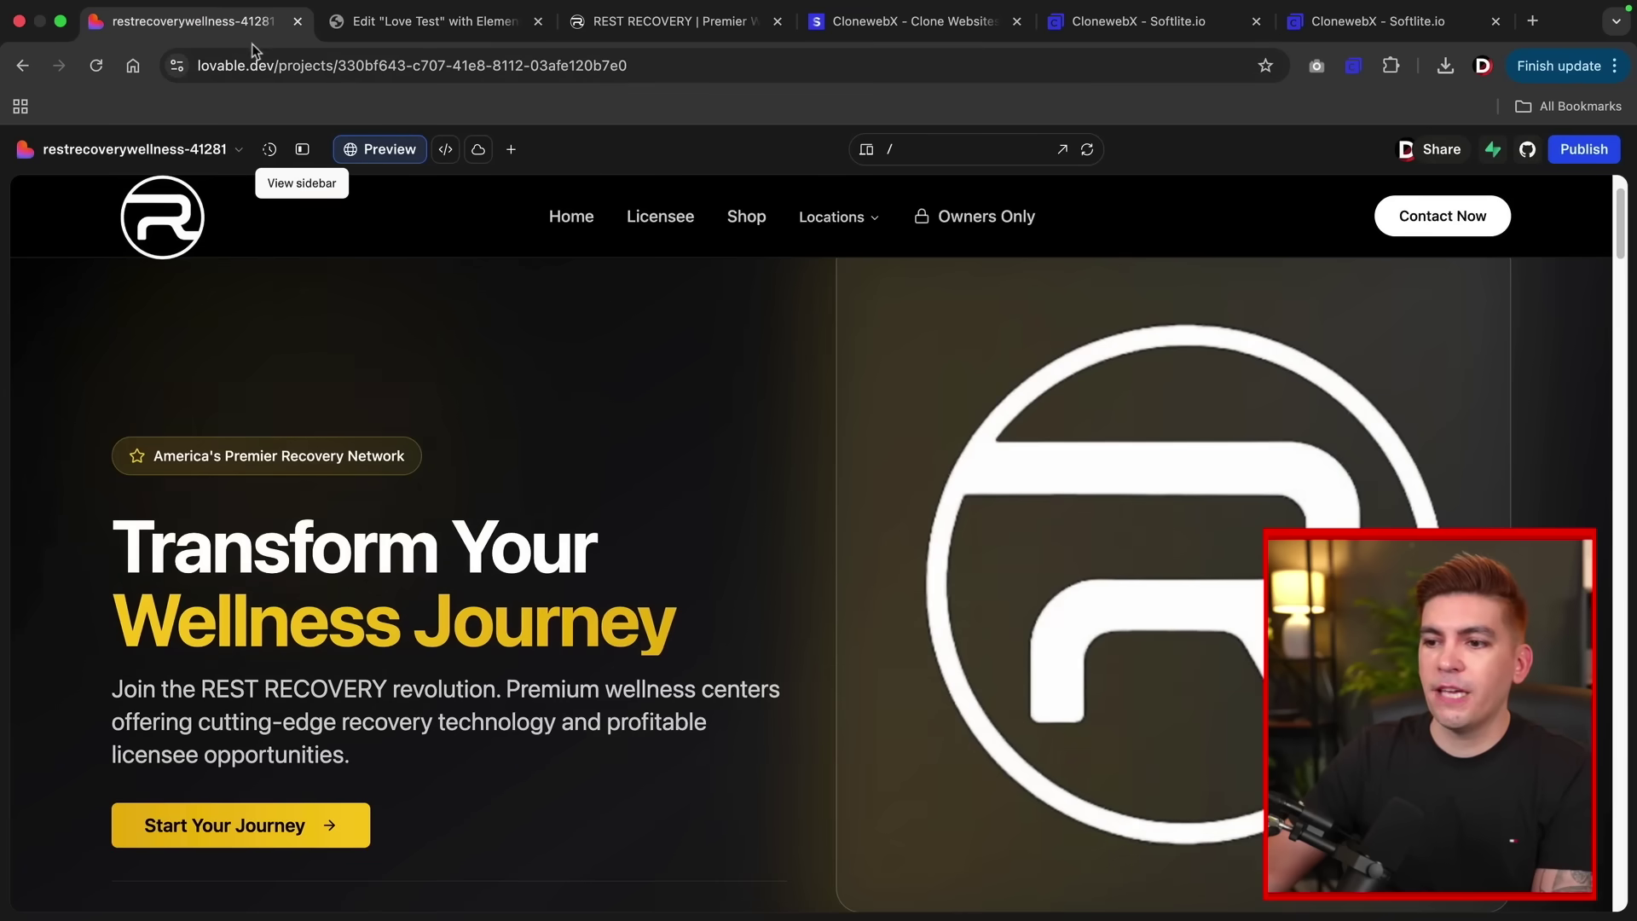
left_click(416, 34)
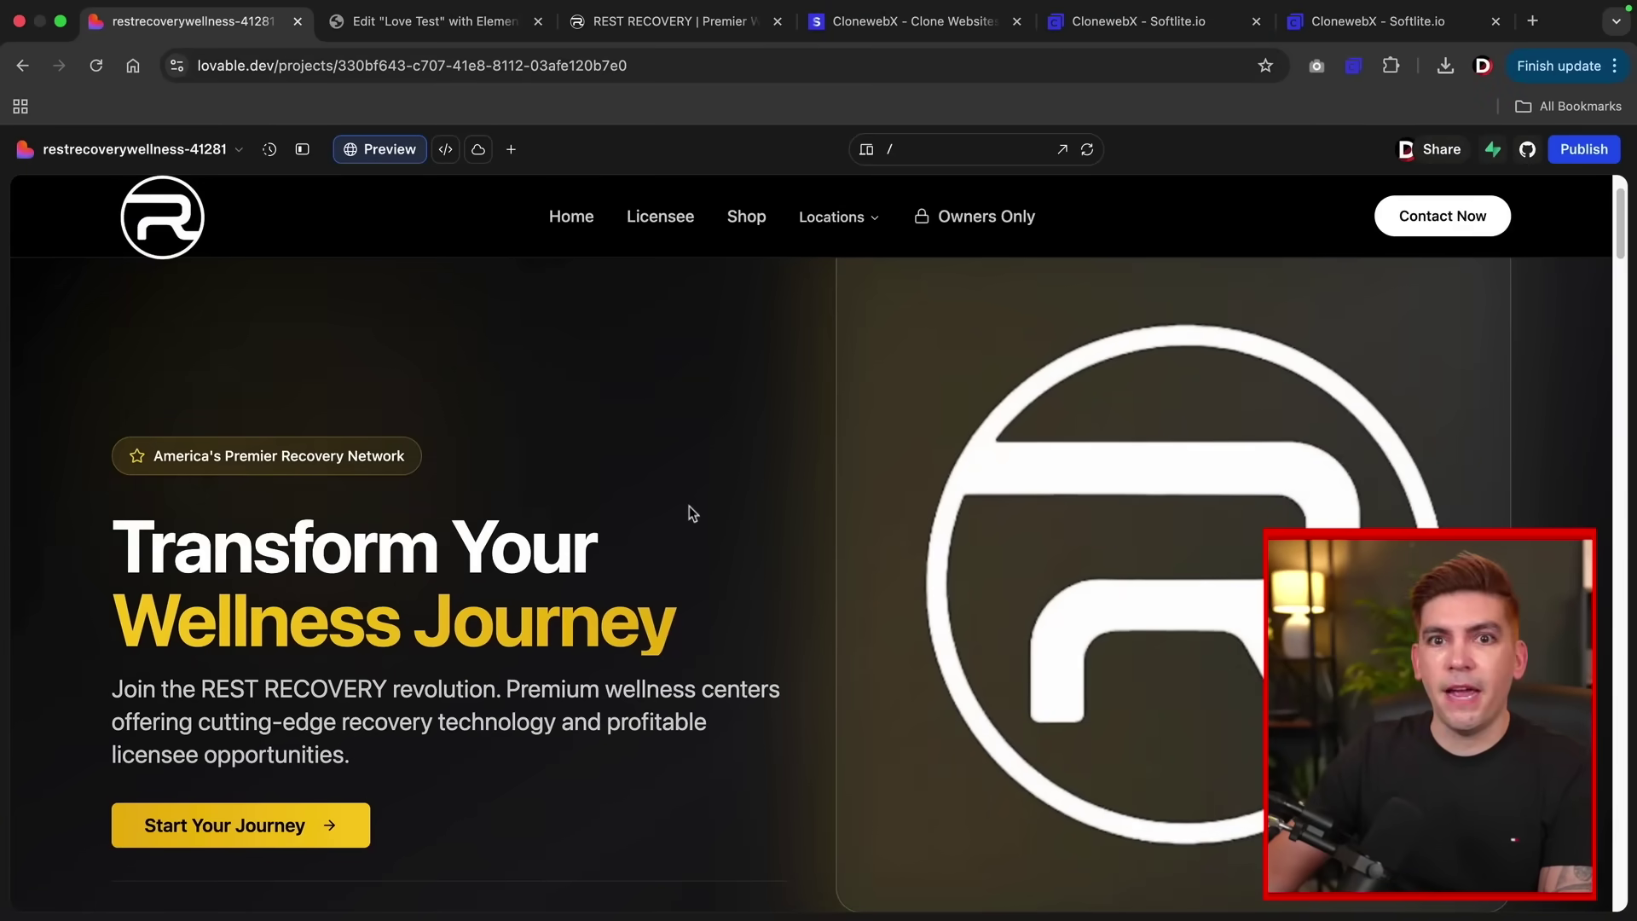
Scroll the Lovable original and Elementor clone side by side, comparing their next sections.
scroll(698, 527, "down", 12)
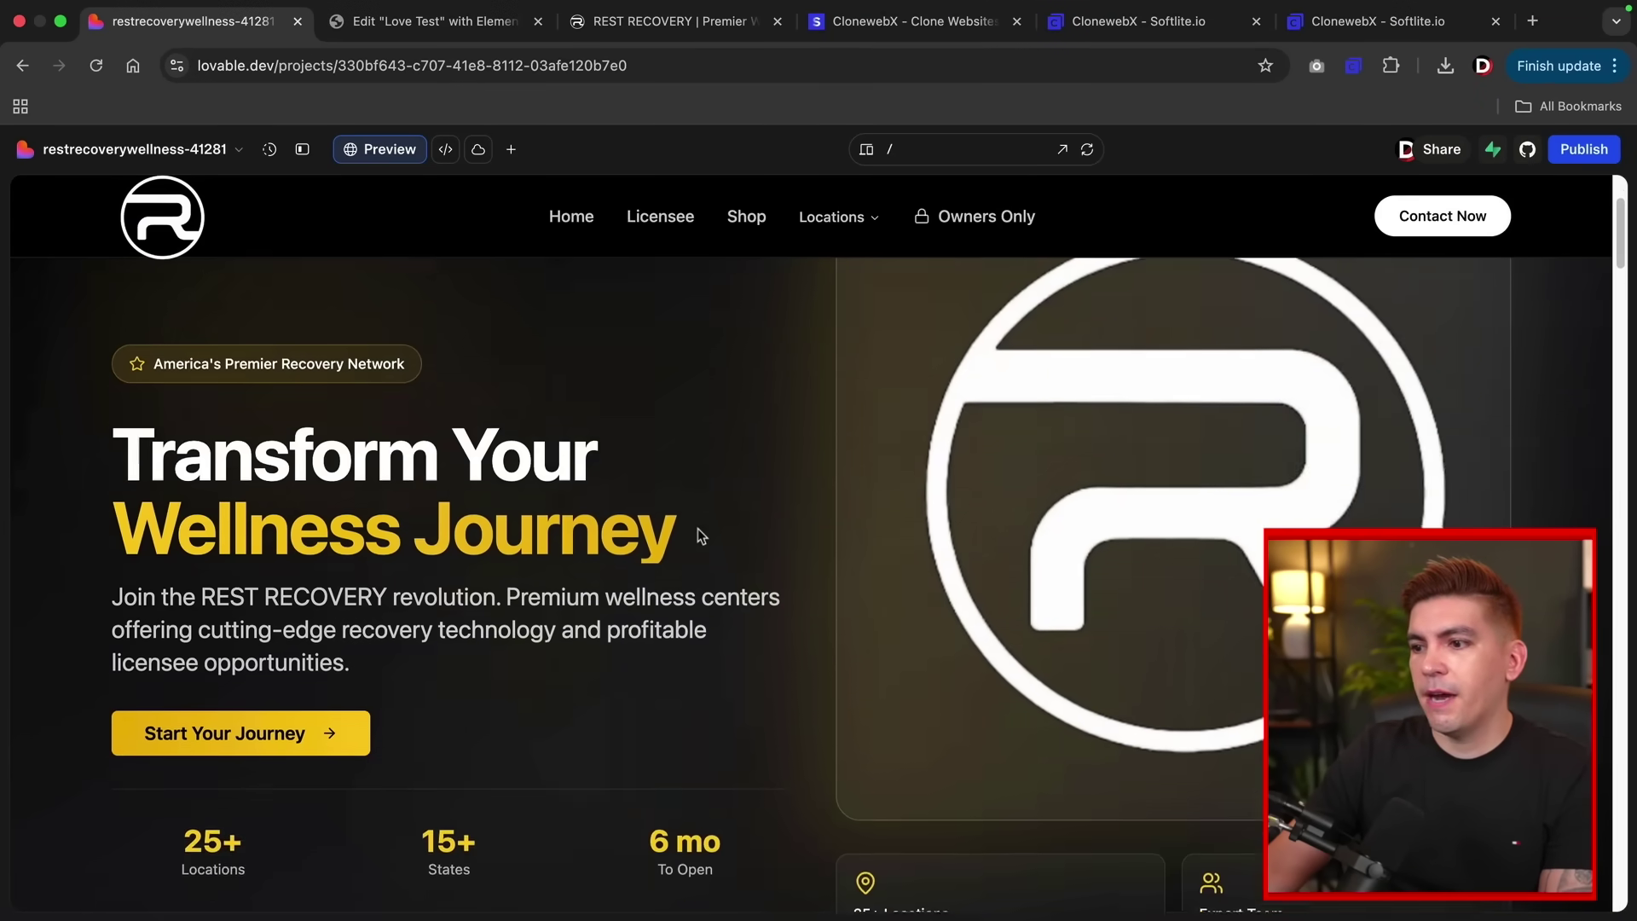
scroll(701, 530, "down", 3)
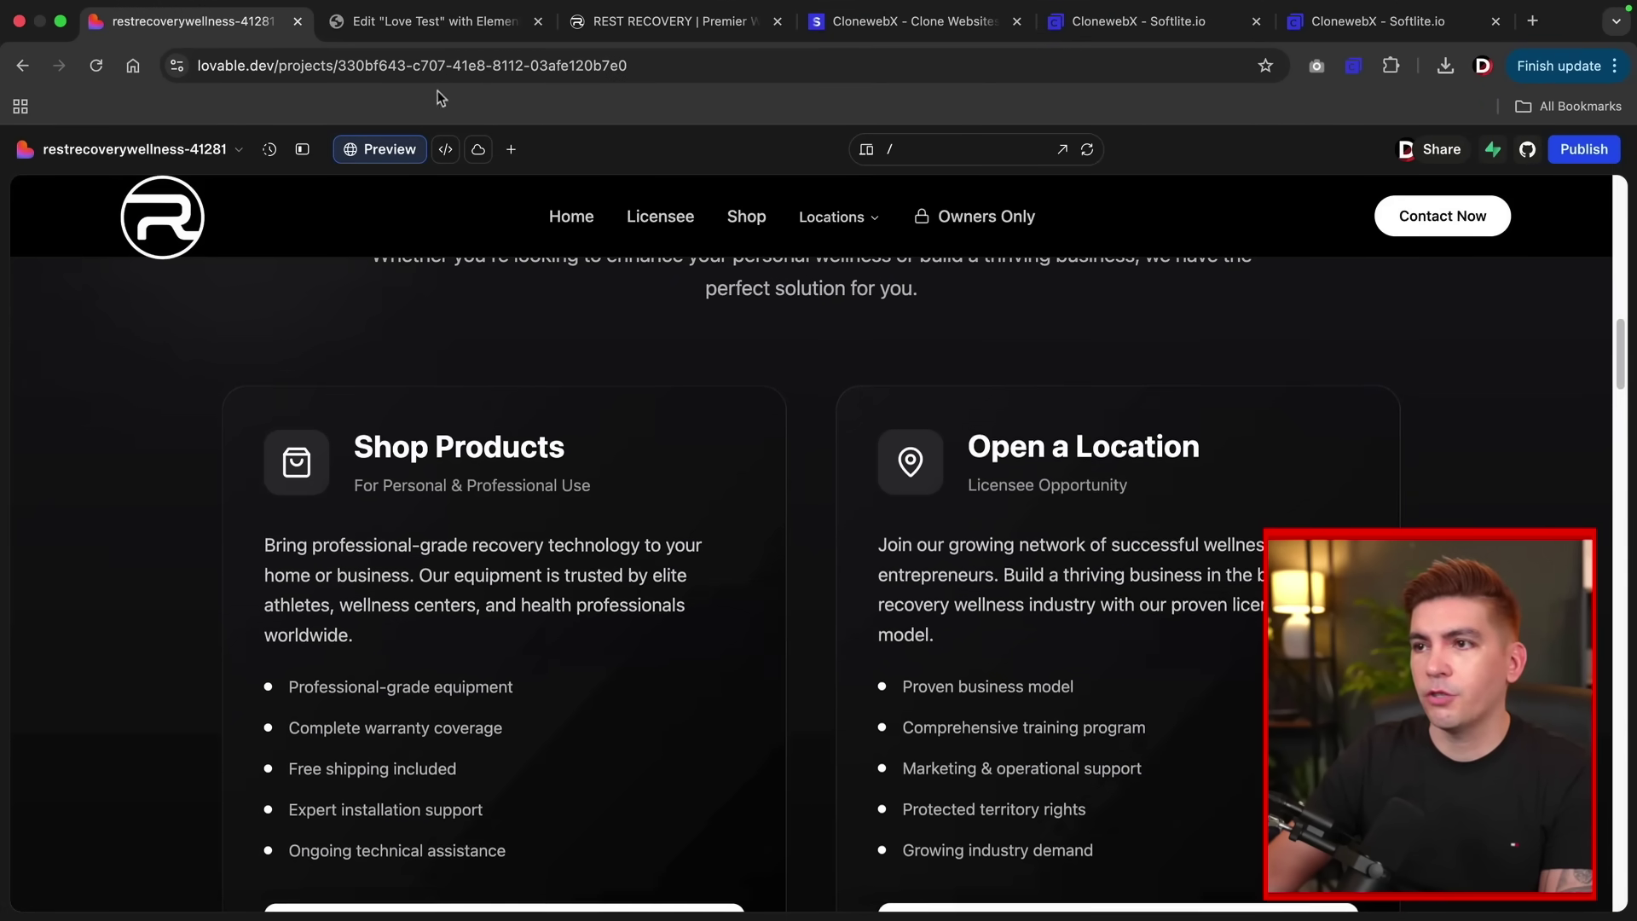
left_click(443, 31)
scroll(613, 462, "down", 13)
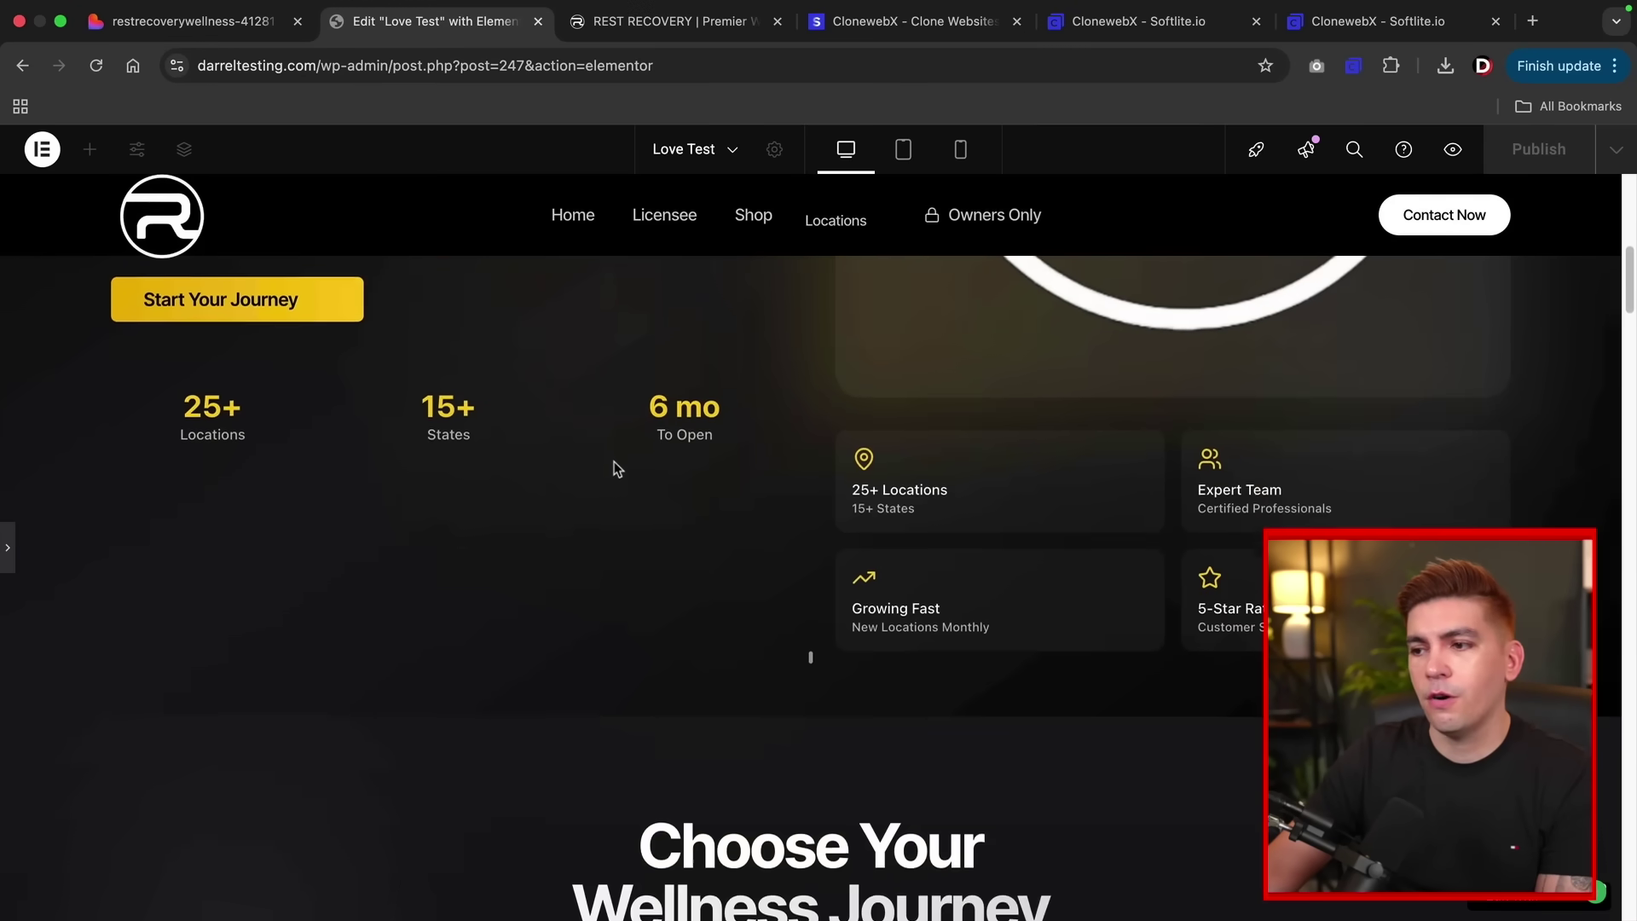
scroll(614, 467, "down", 4)
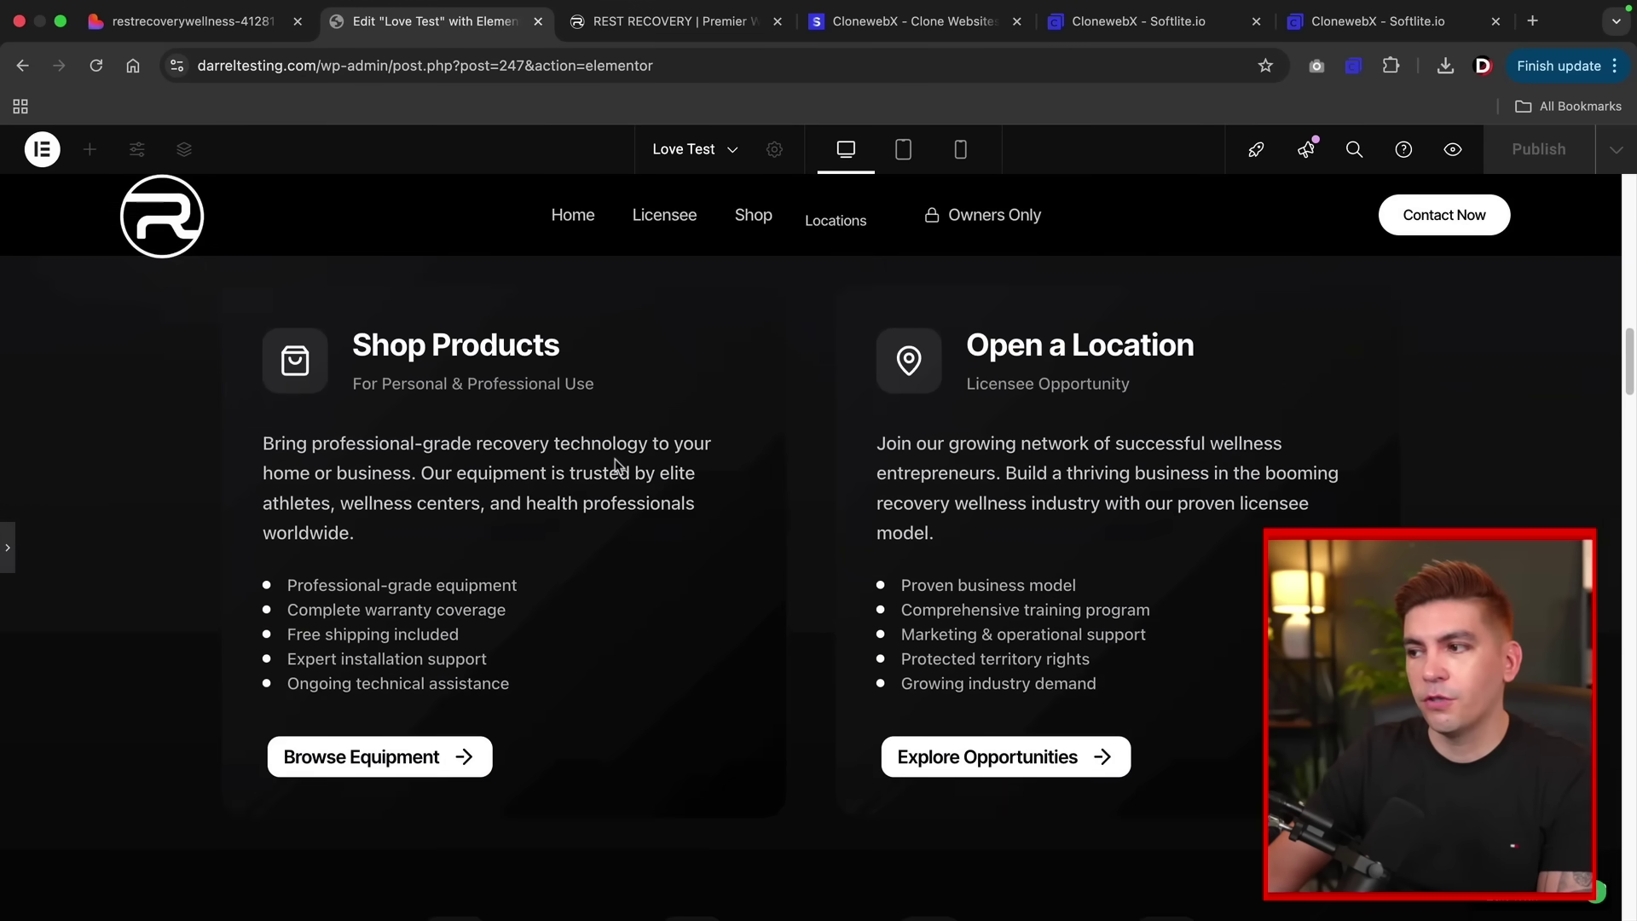
left_click(243, 22)
scroll(405, 392, "down", 7)
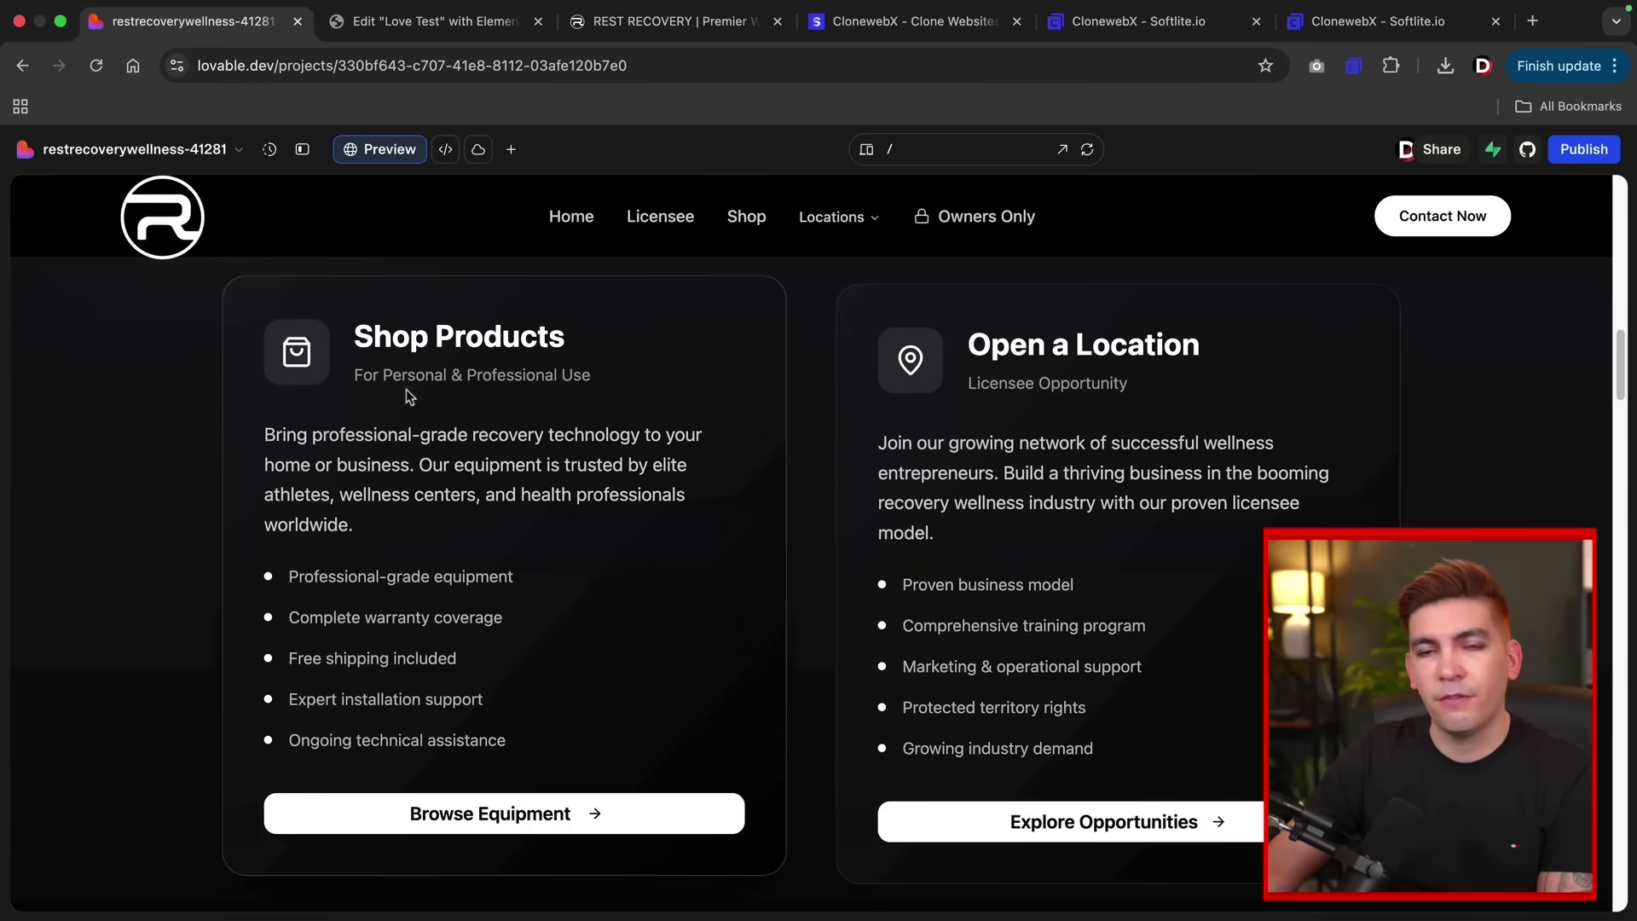
scroll(432, 426, "down", 6)
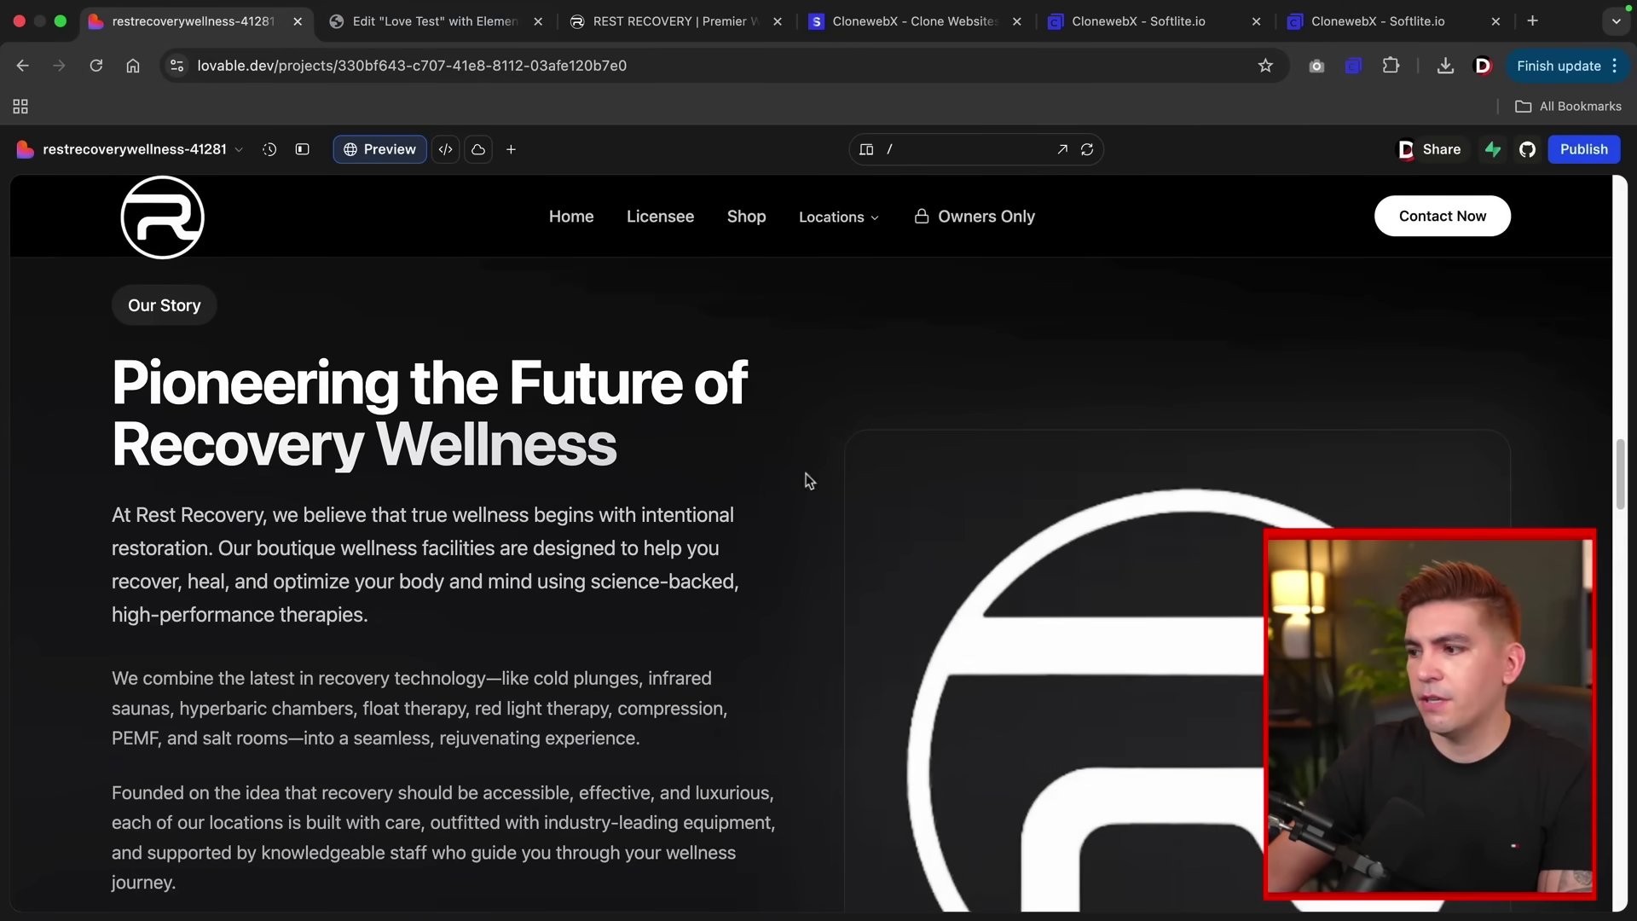
Continue comparing both pages down to the product cards, ending on the Elementor clone.
key("ctrl+Tab")
scroll(552, 443, "down", 10)
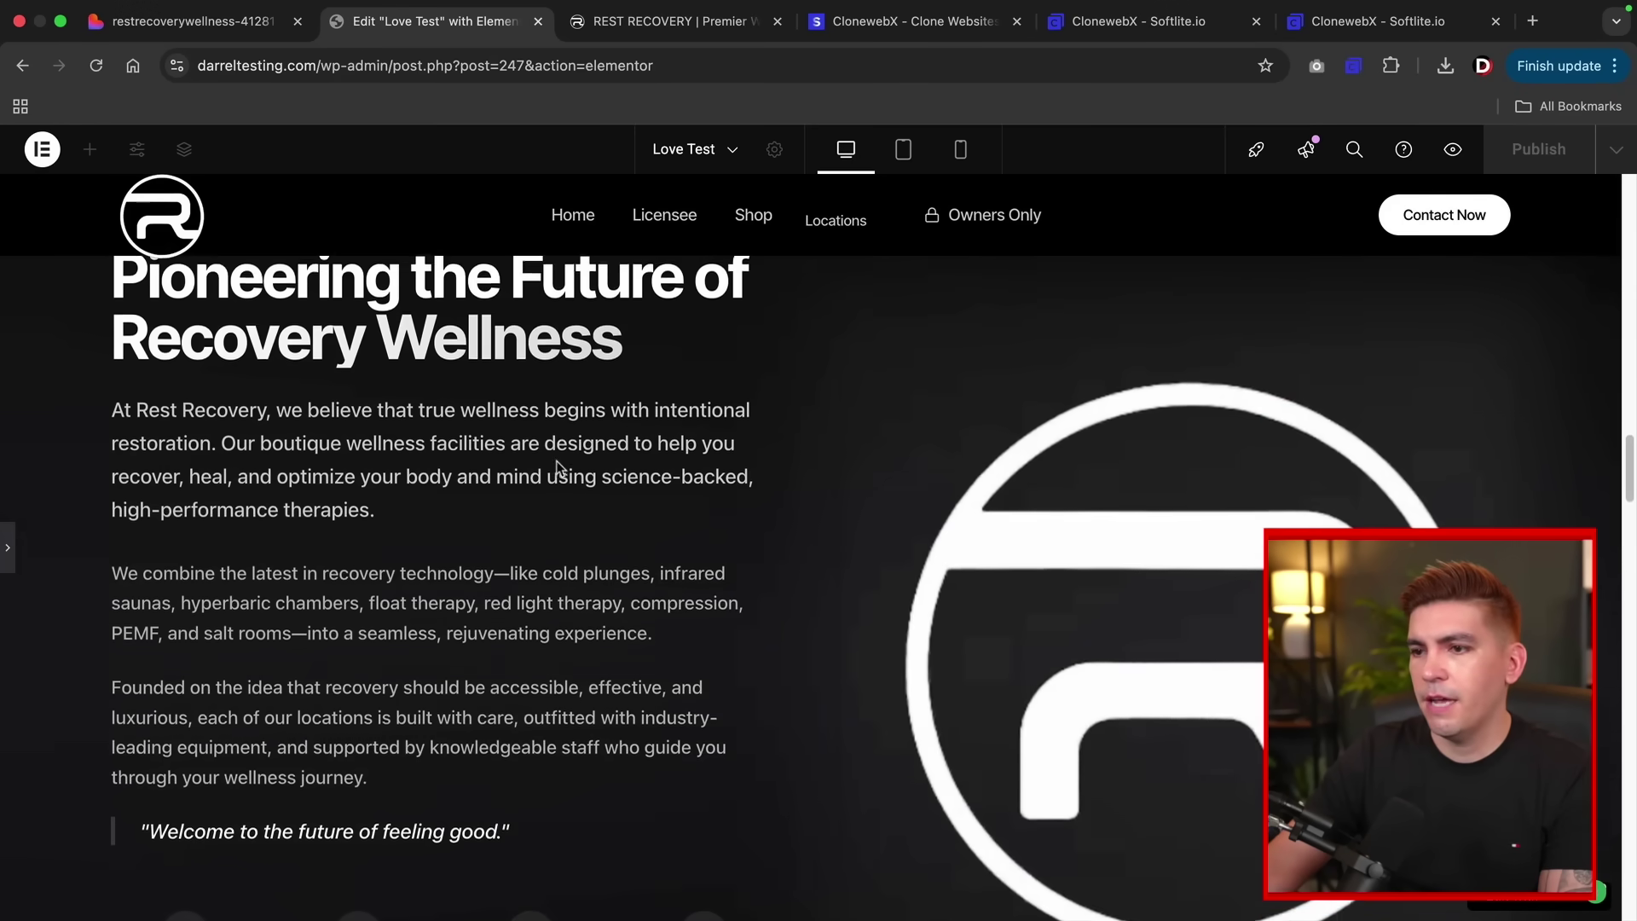
scroll(556, 467, "up", 2)
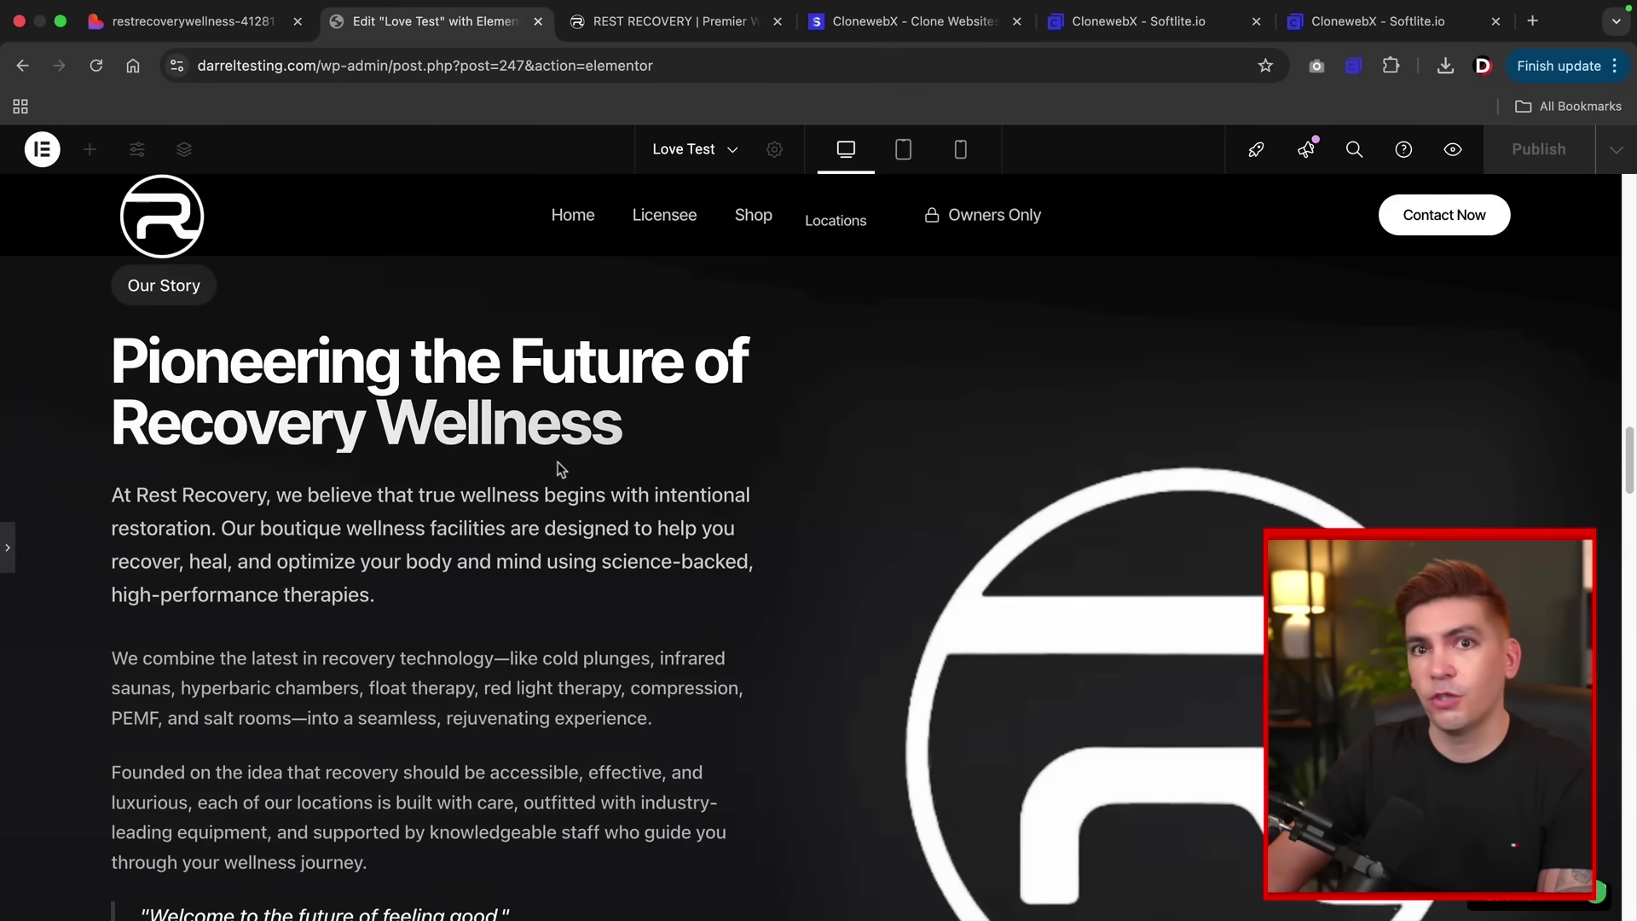
scroll(597, 478, "down", 10)
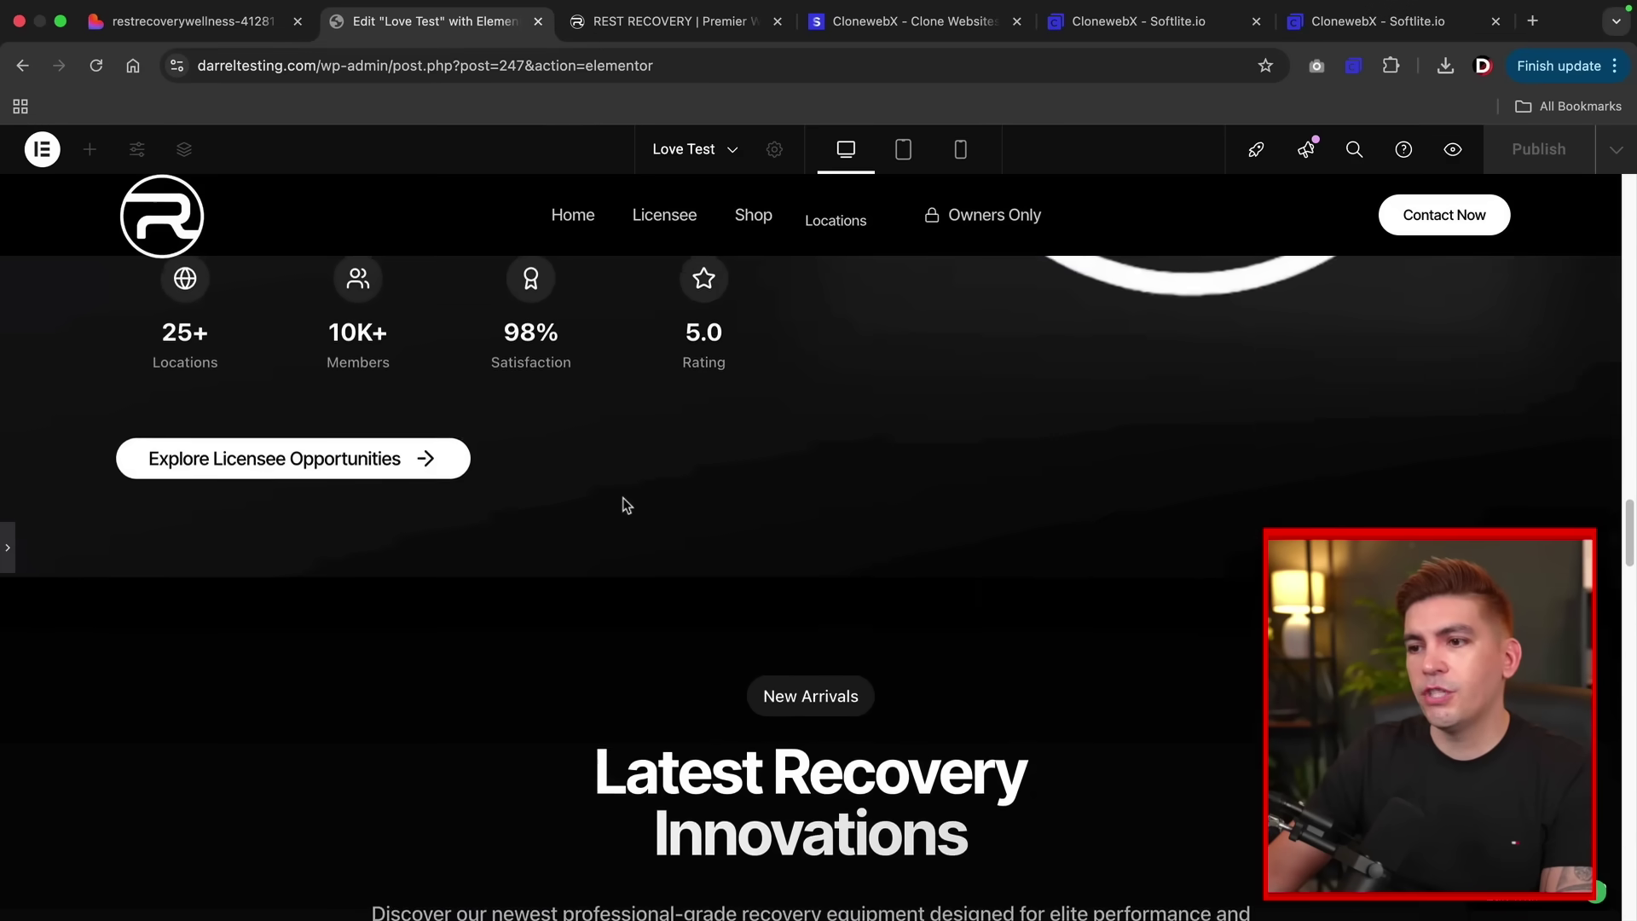
scroll(625, 504, "down", 9)
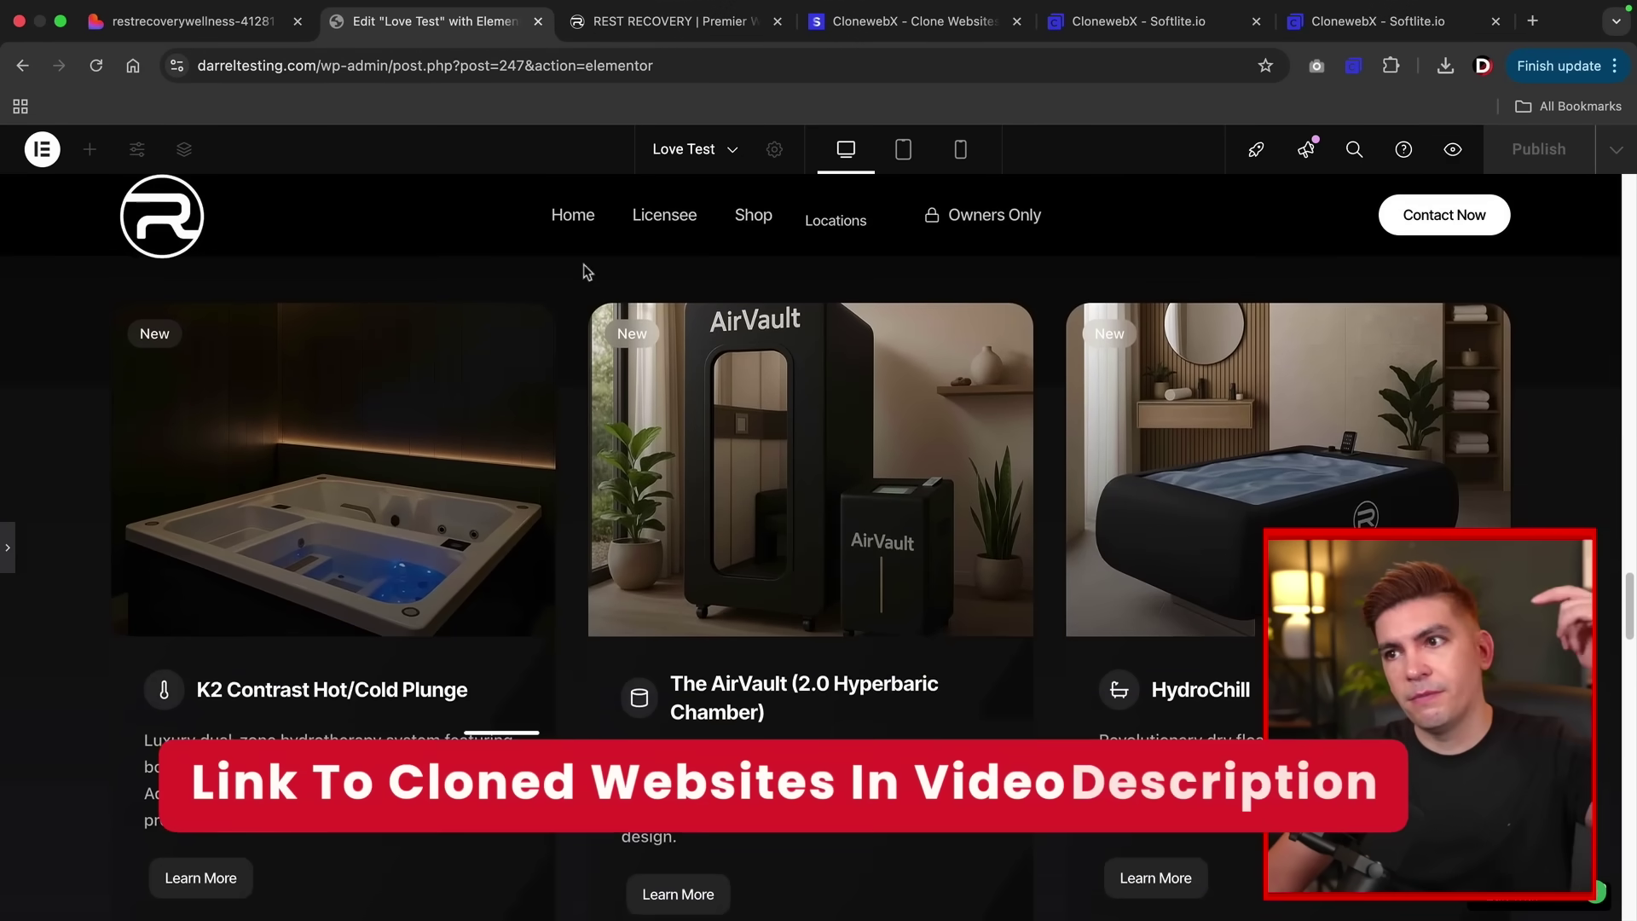
left_click(196, 20)
scroll(537, 477, "down", 3)
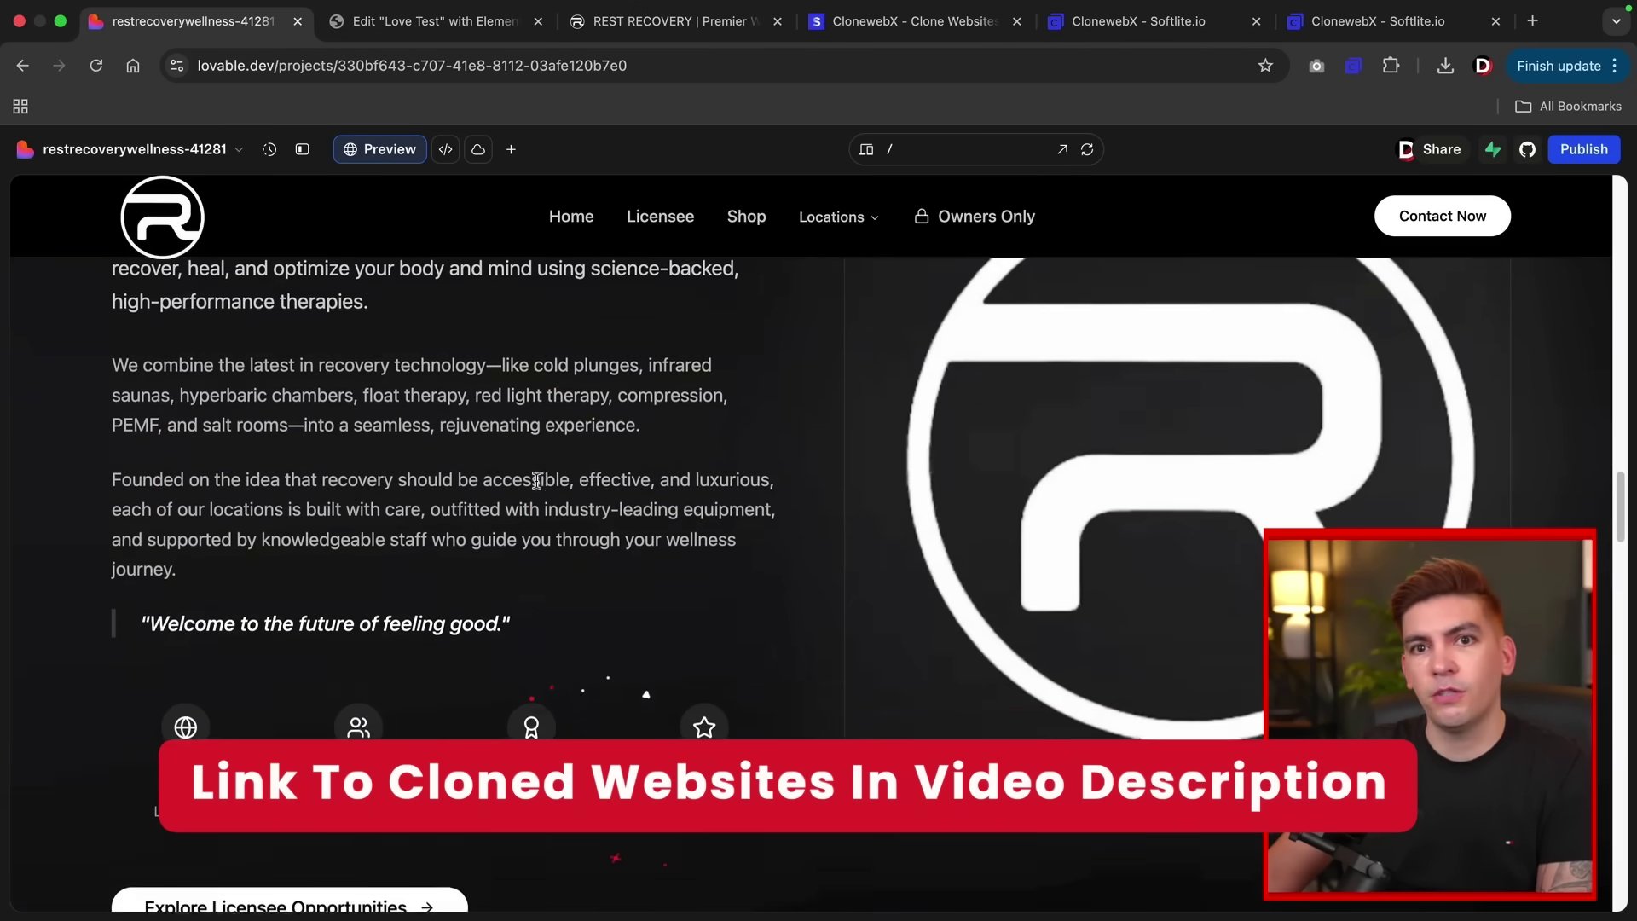
scroll(537, 480, "down", 14)
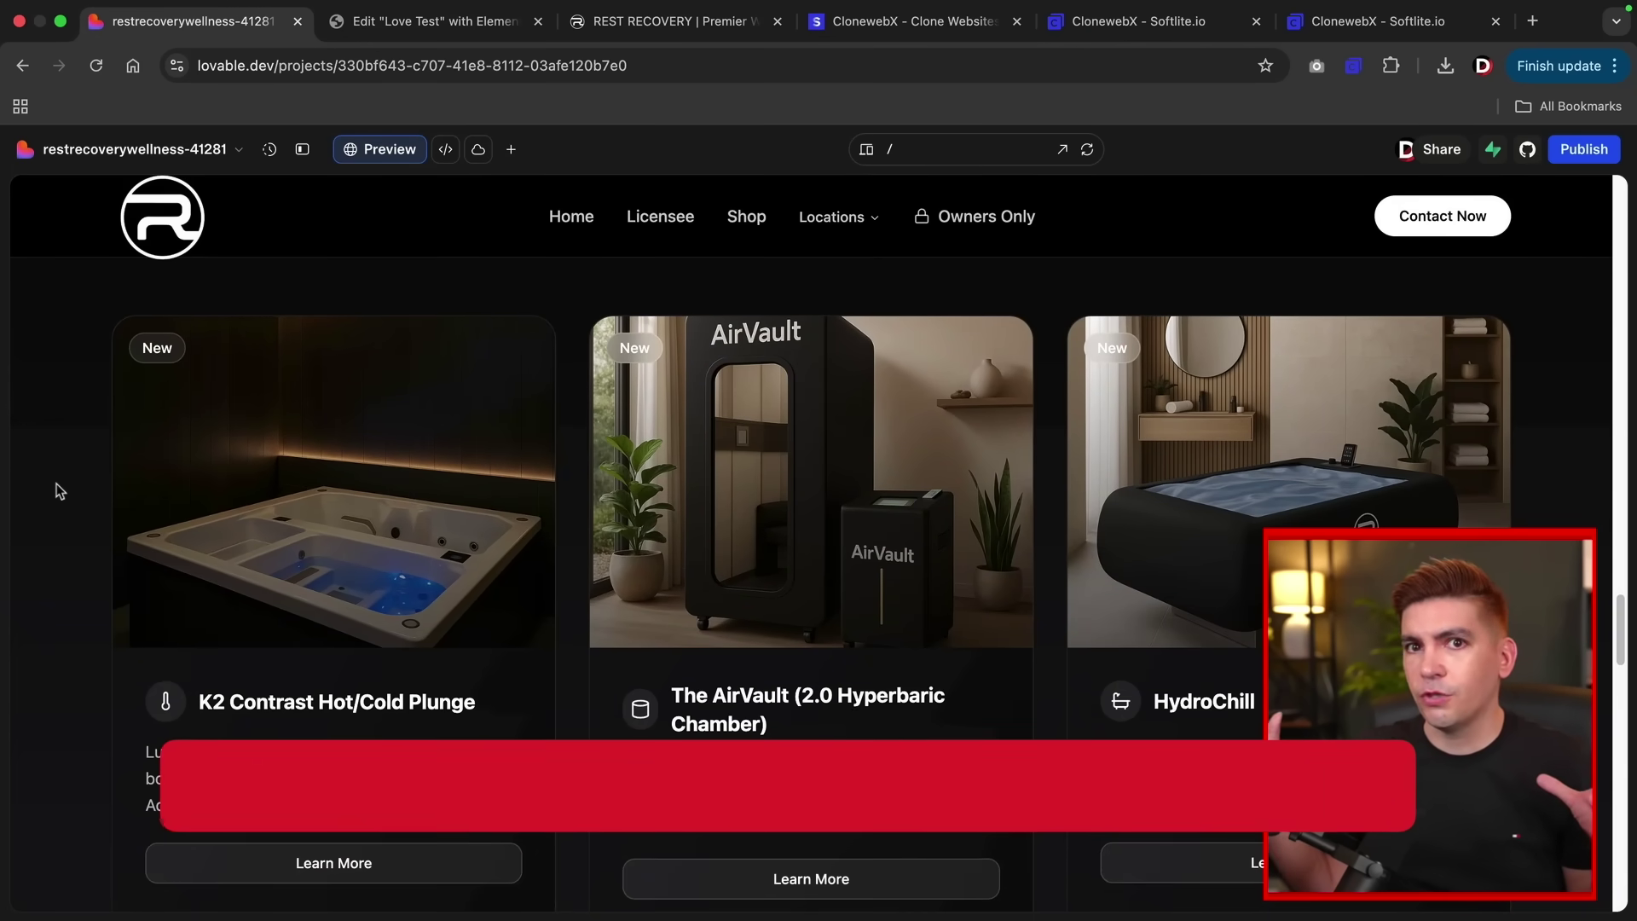
left_click(396, 26)
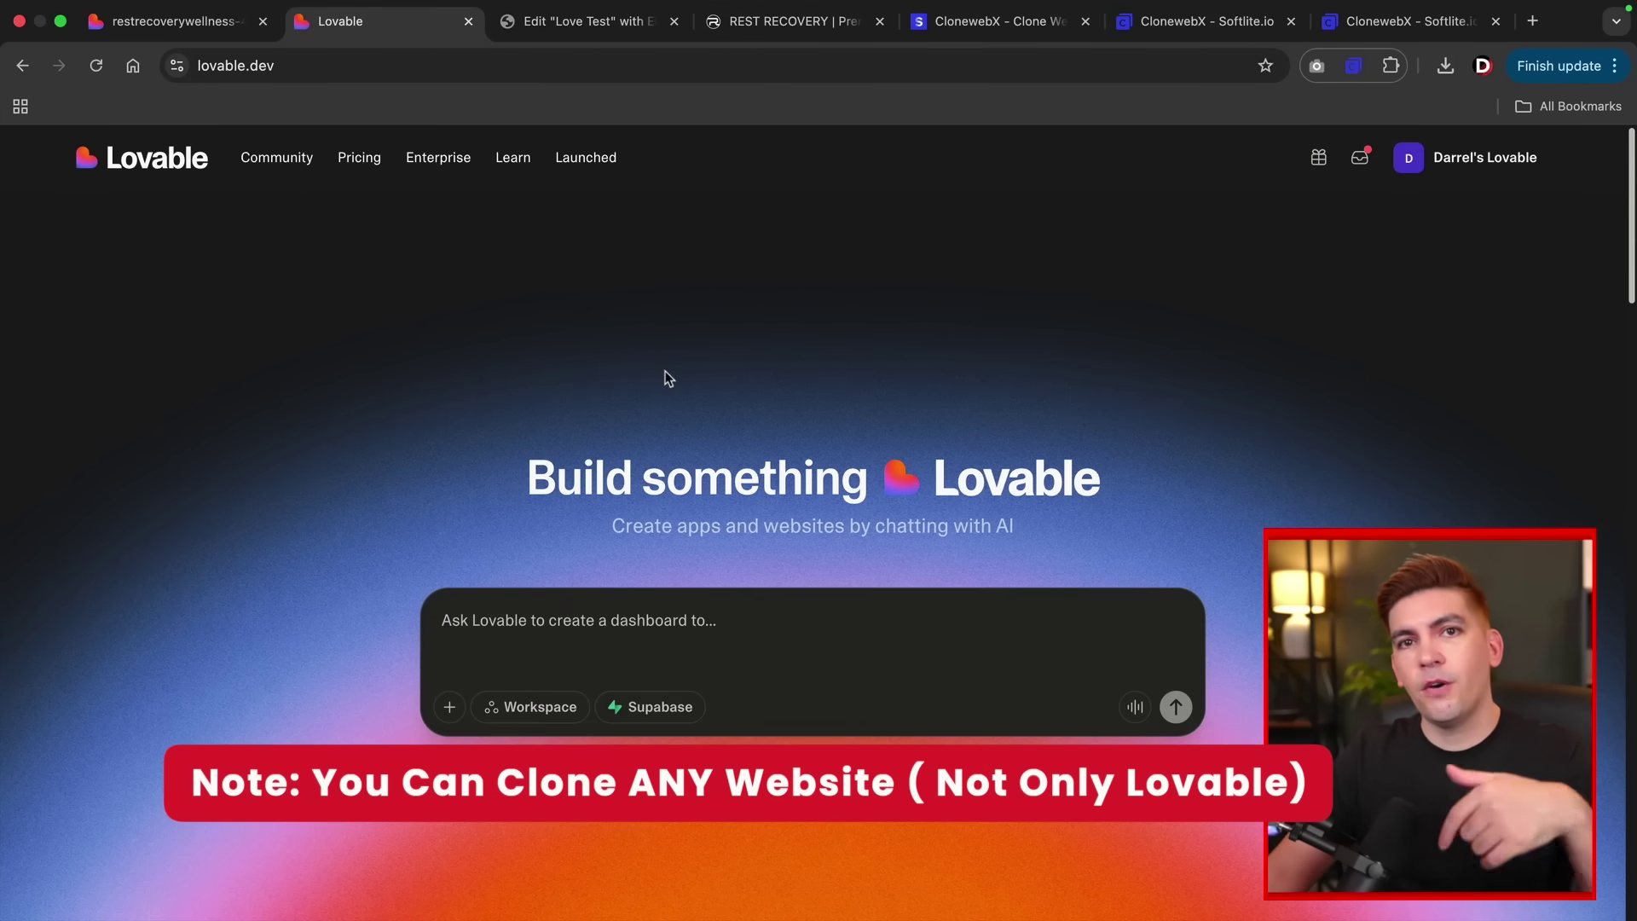
Scroll lovable.dev's community grid and preview the restrecoverywellness project.
scroll(668, 374, "down", 10)
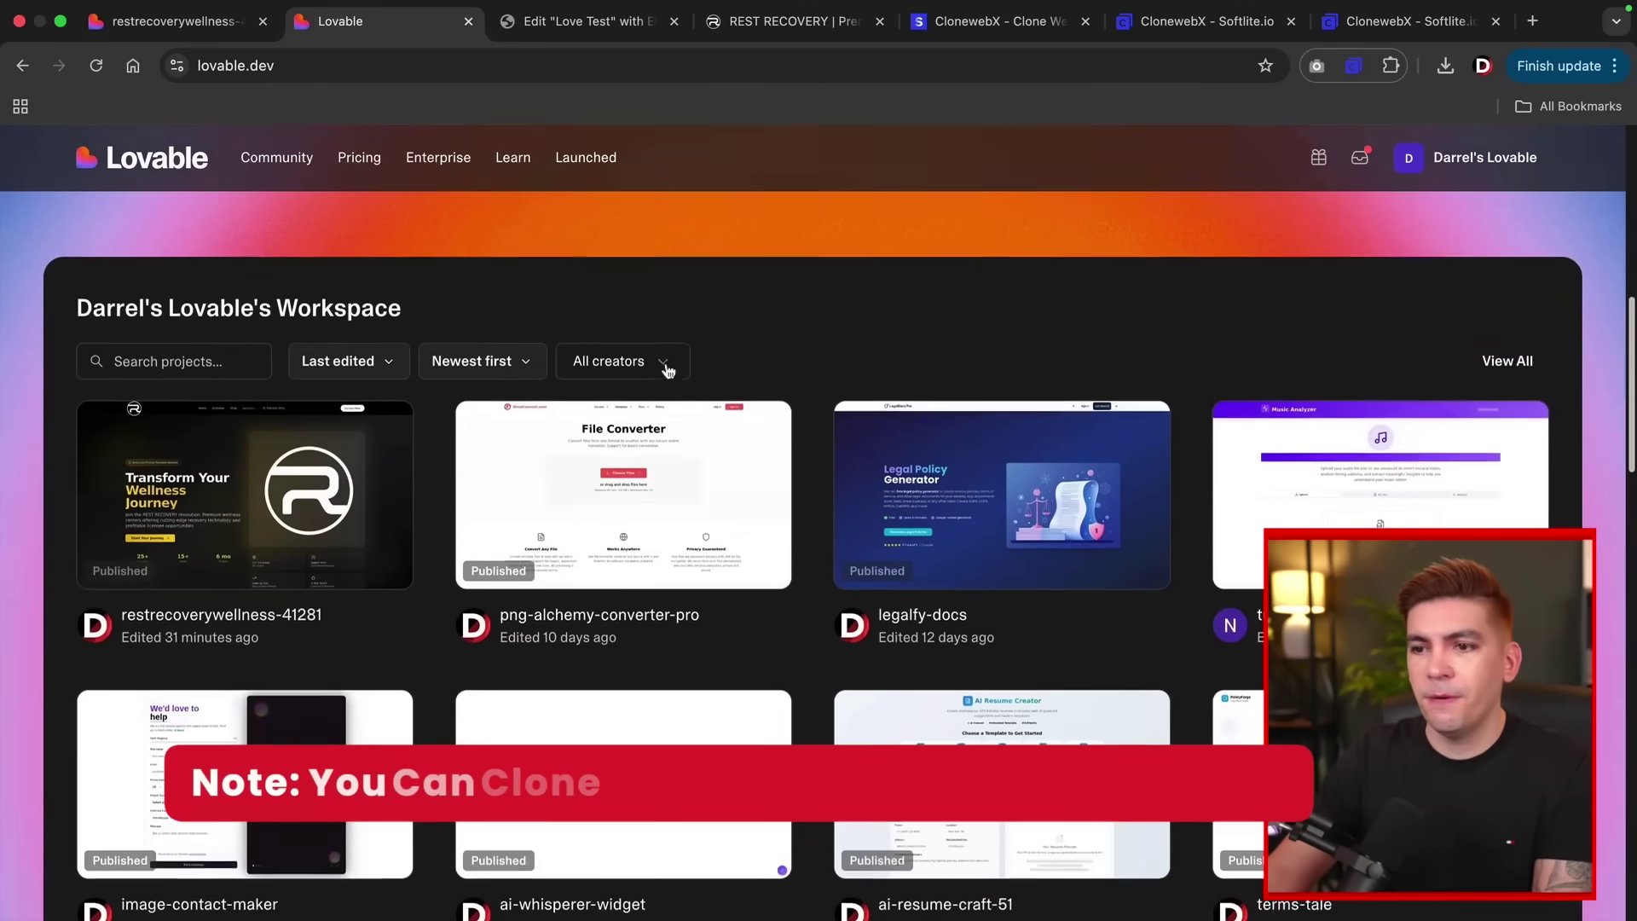
scroll(666, 365, "down", 8)
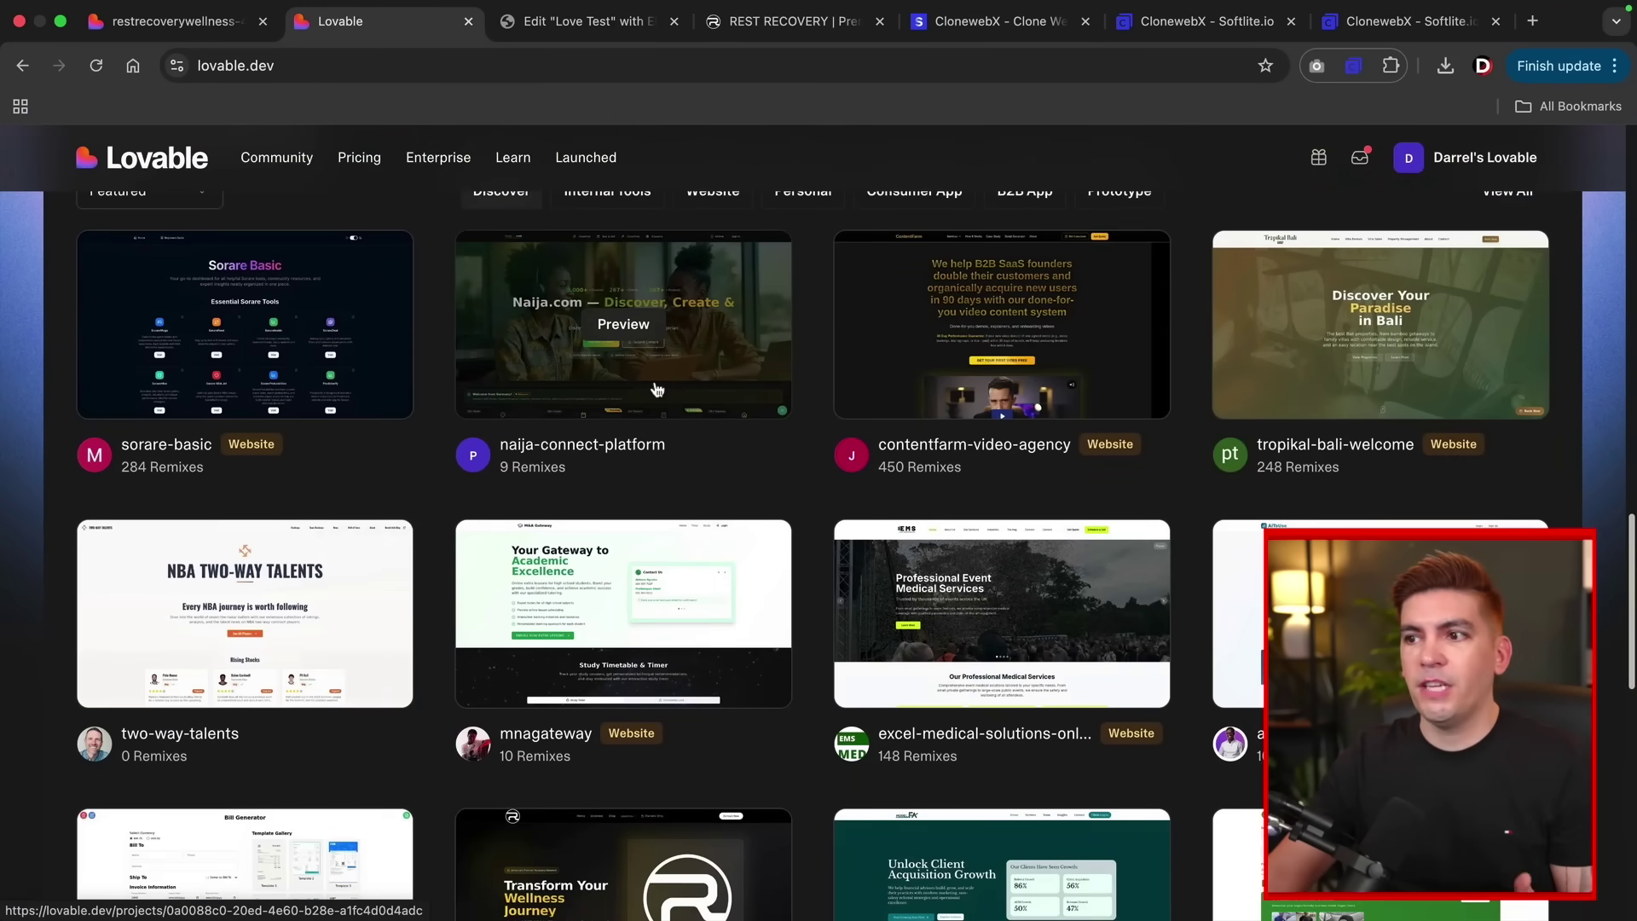
scroll(667, 383, "down", 6)
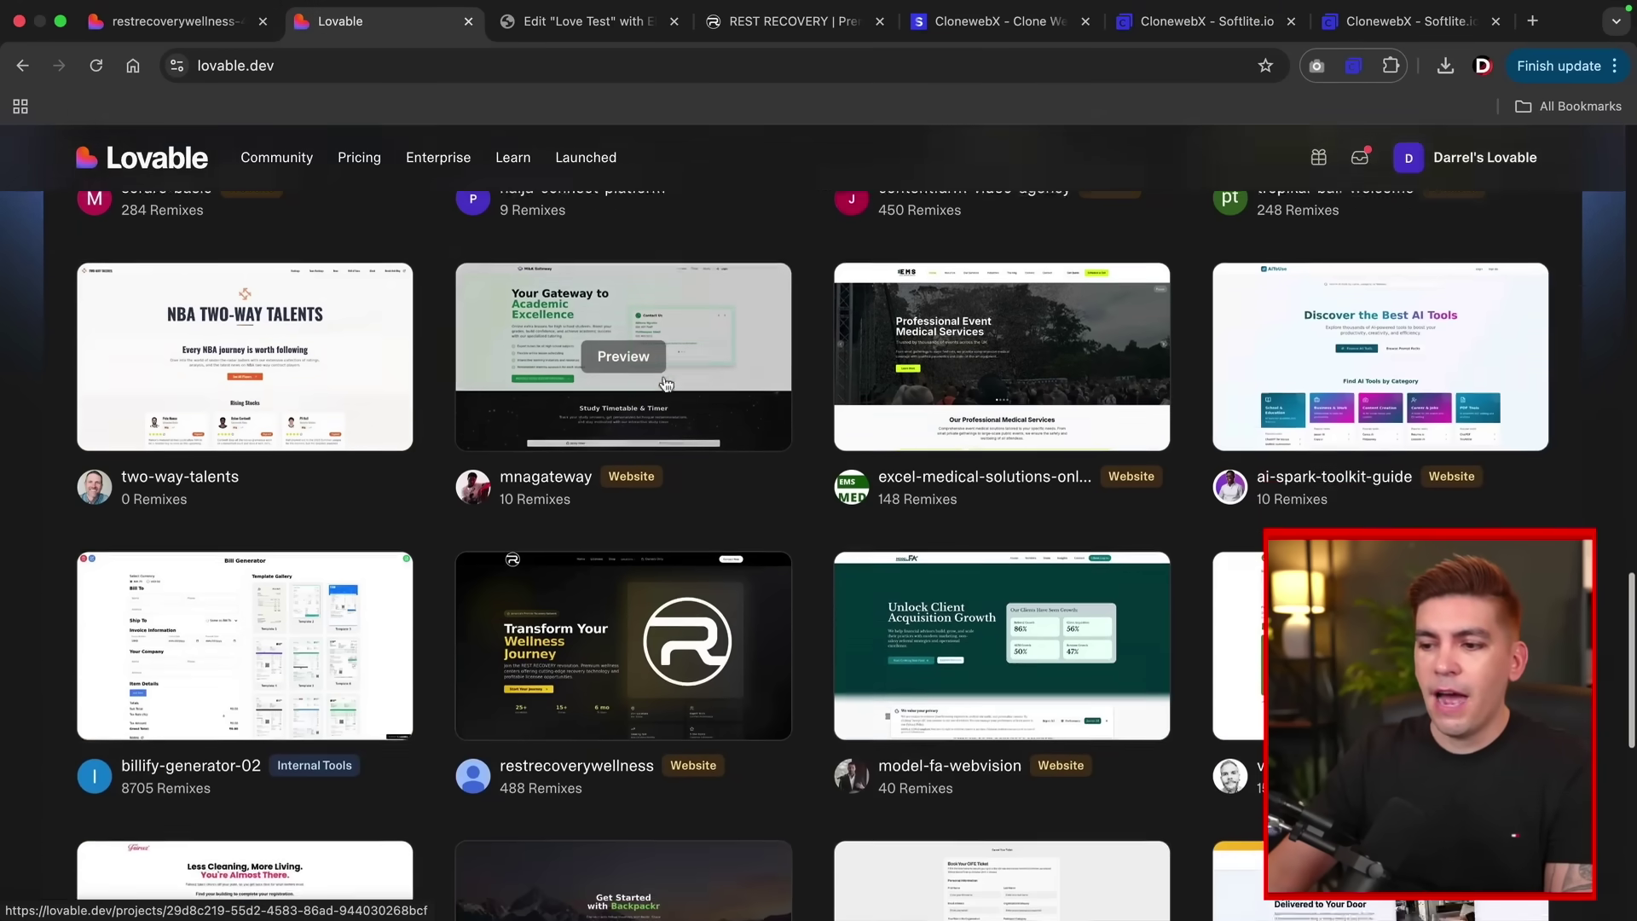
left_click(638, 388)
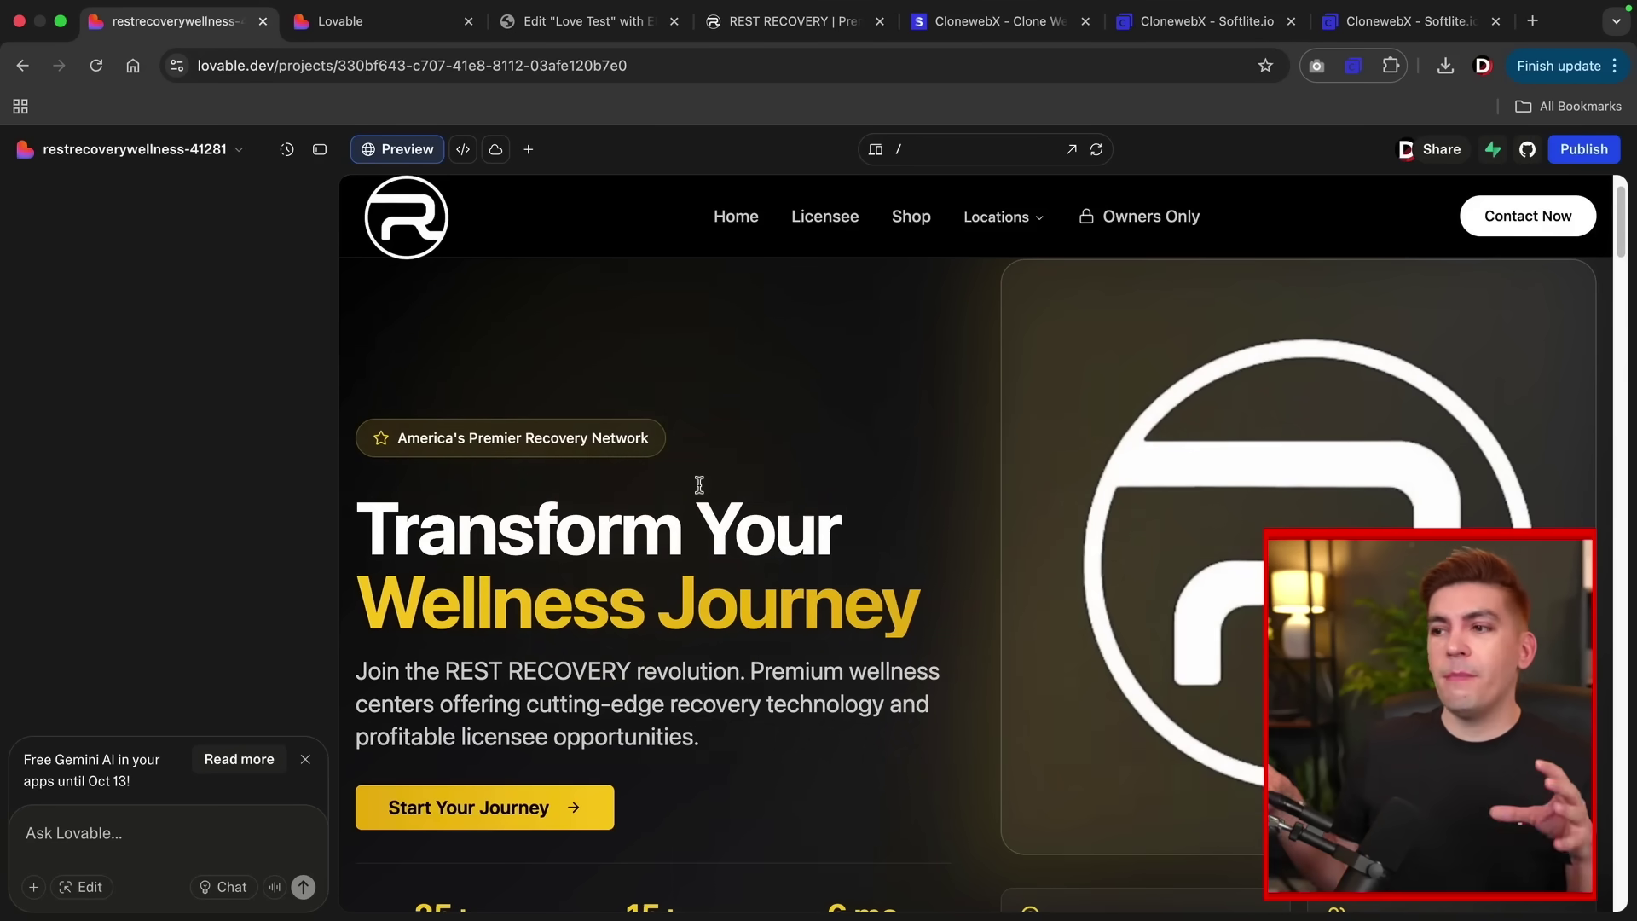
Dismiss the Free Gemini AI notice and scroll through the restrecoverywellness preview.
left_click(305, 759)
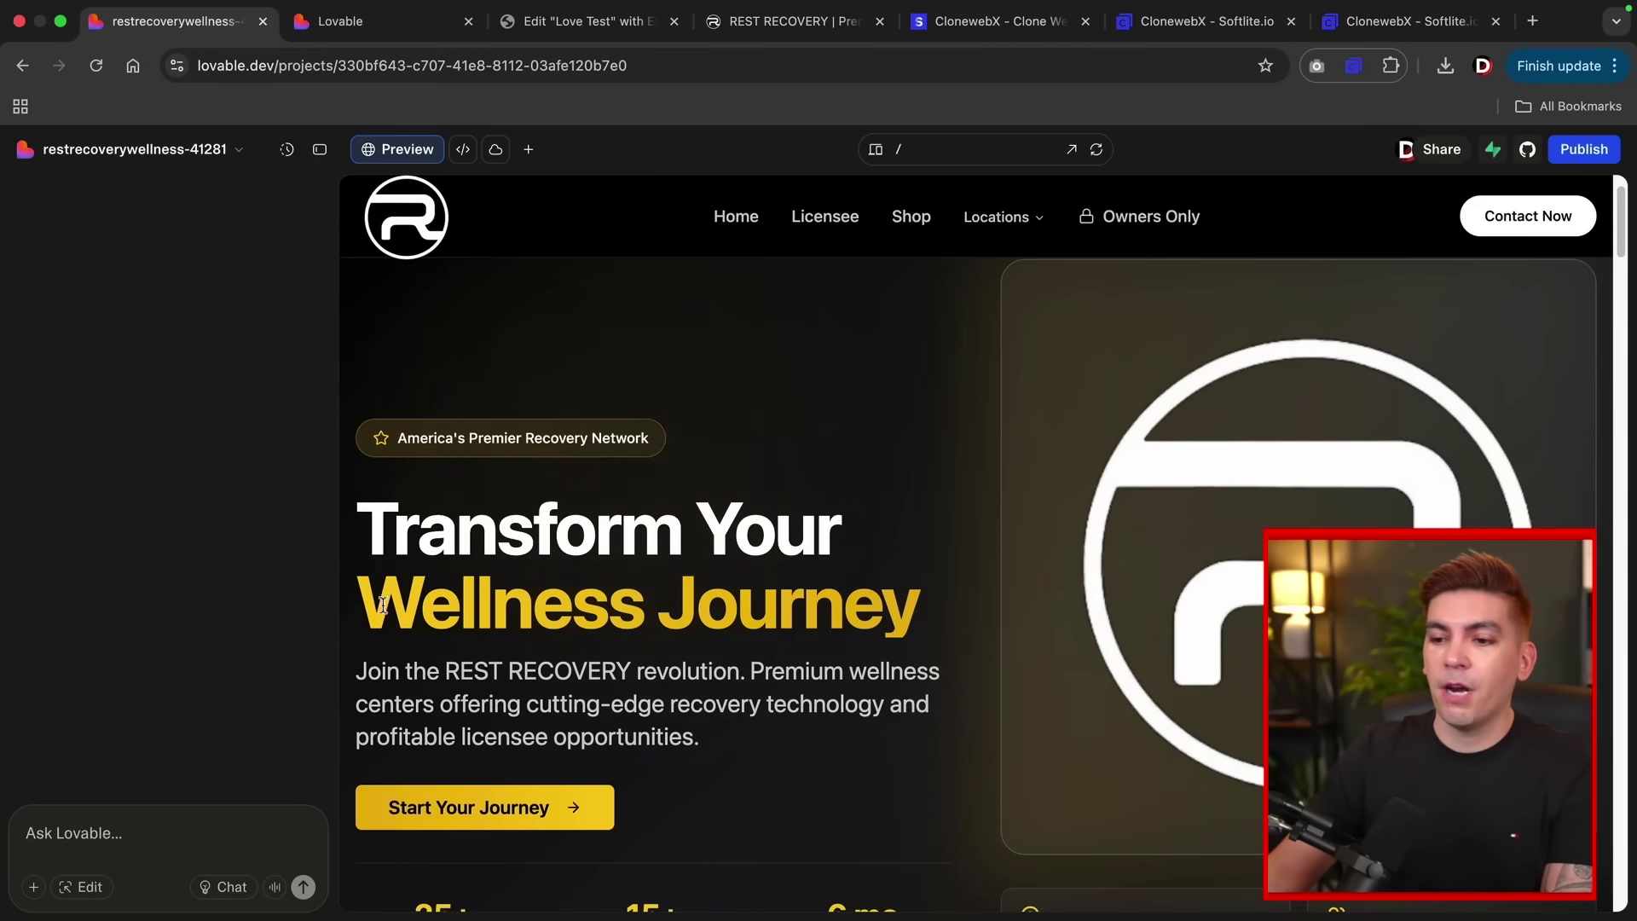
scroll(683, 582, "down", 7)
scroll(683, 582, "up", 8)
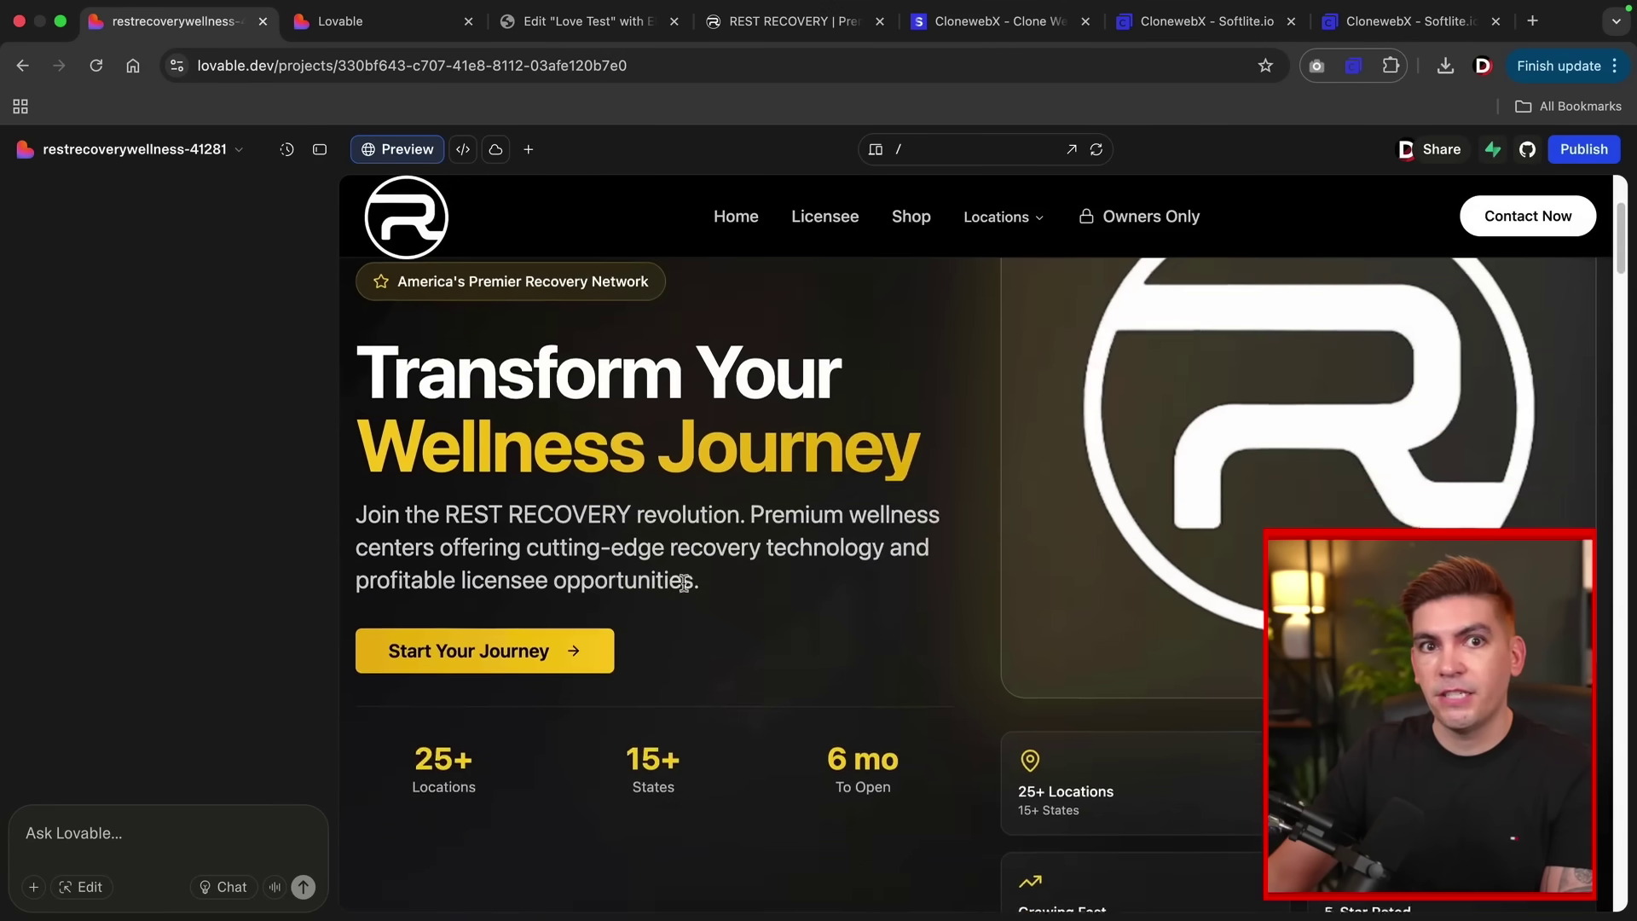
scroll(683, 581, "down", 2)
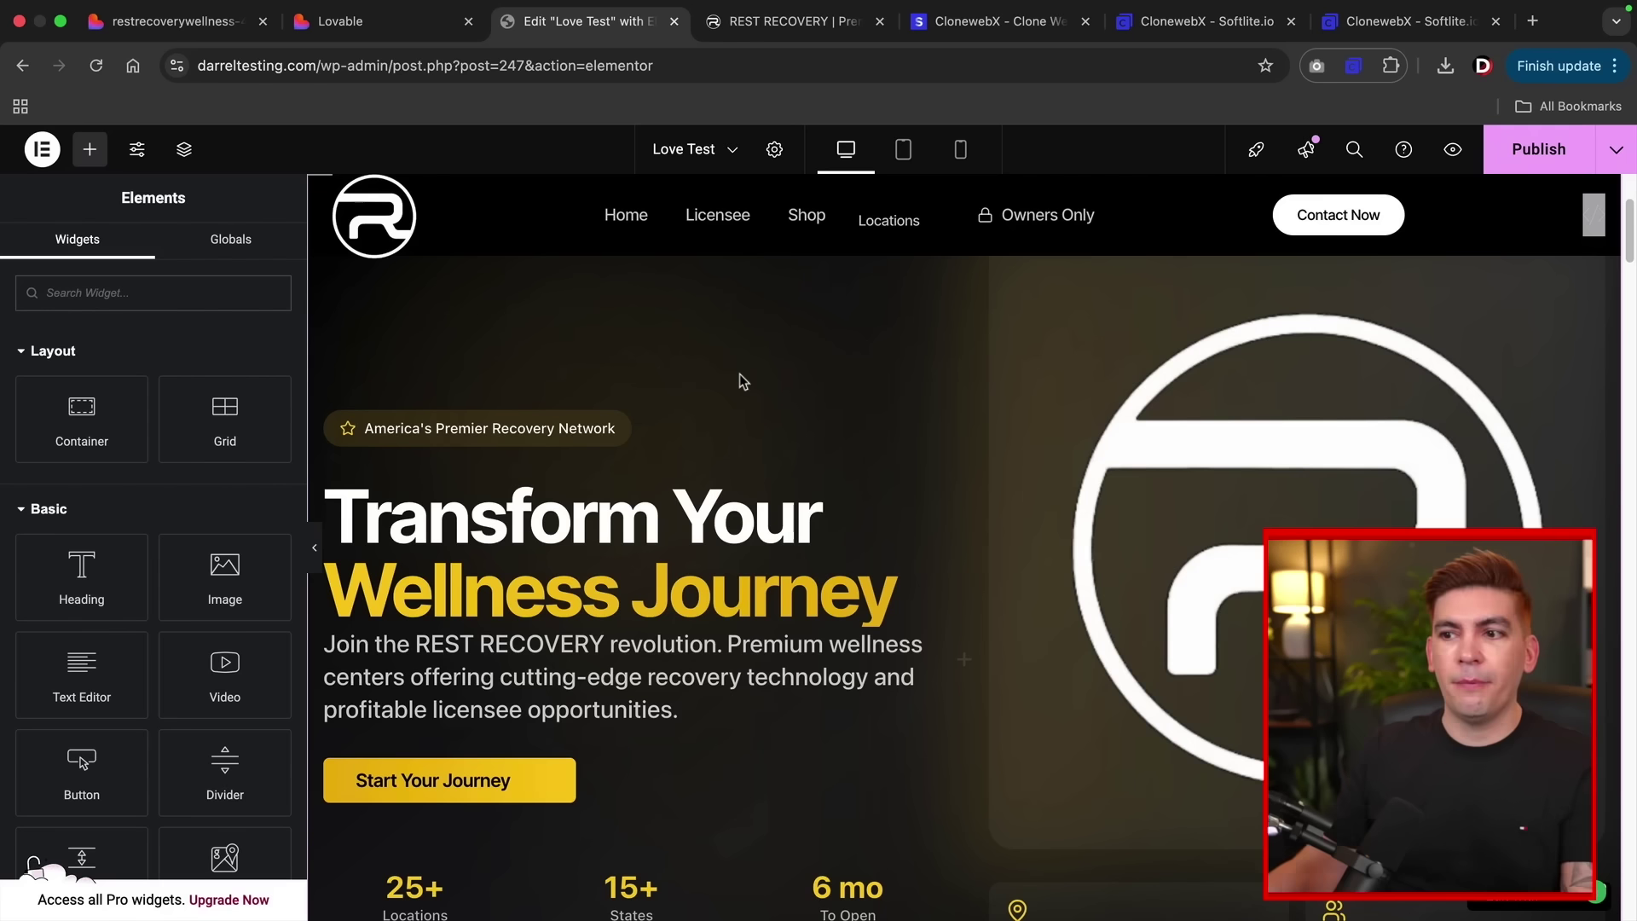
Inspect the Shop Products card's box, description, five-item list and Browse Equipment button linking to /shop.
scroll(735, 389, "down", 10)
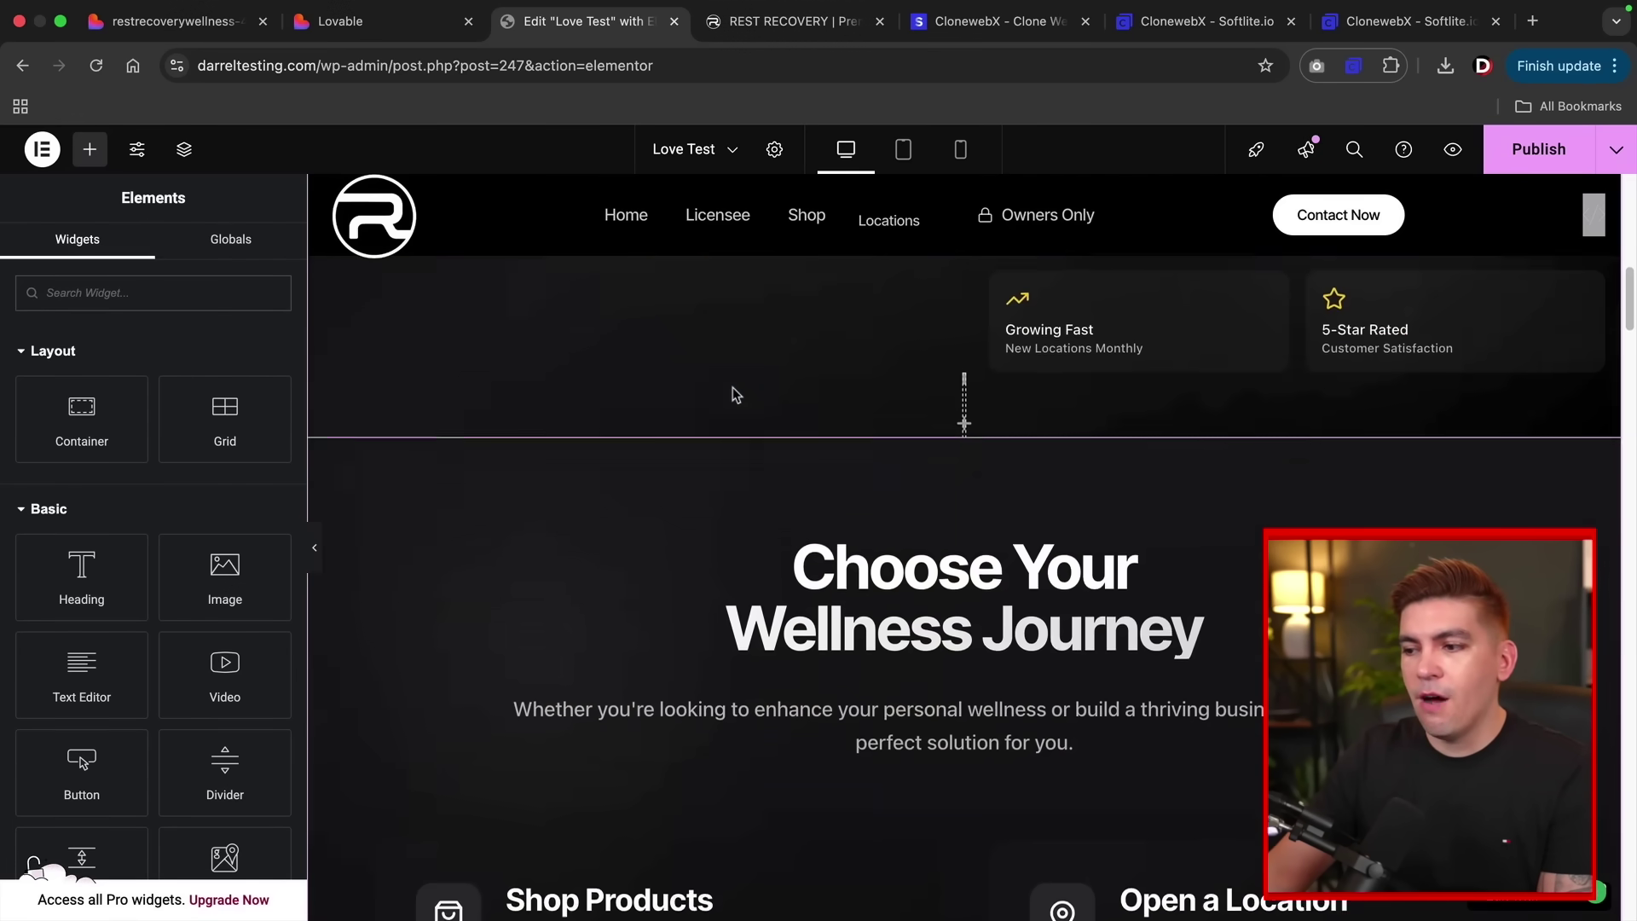
scroll(735, 395, "down", 3)
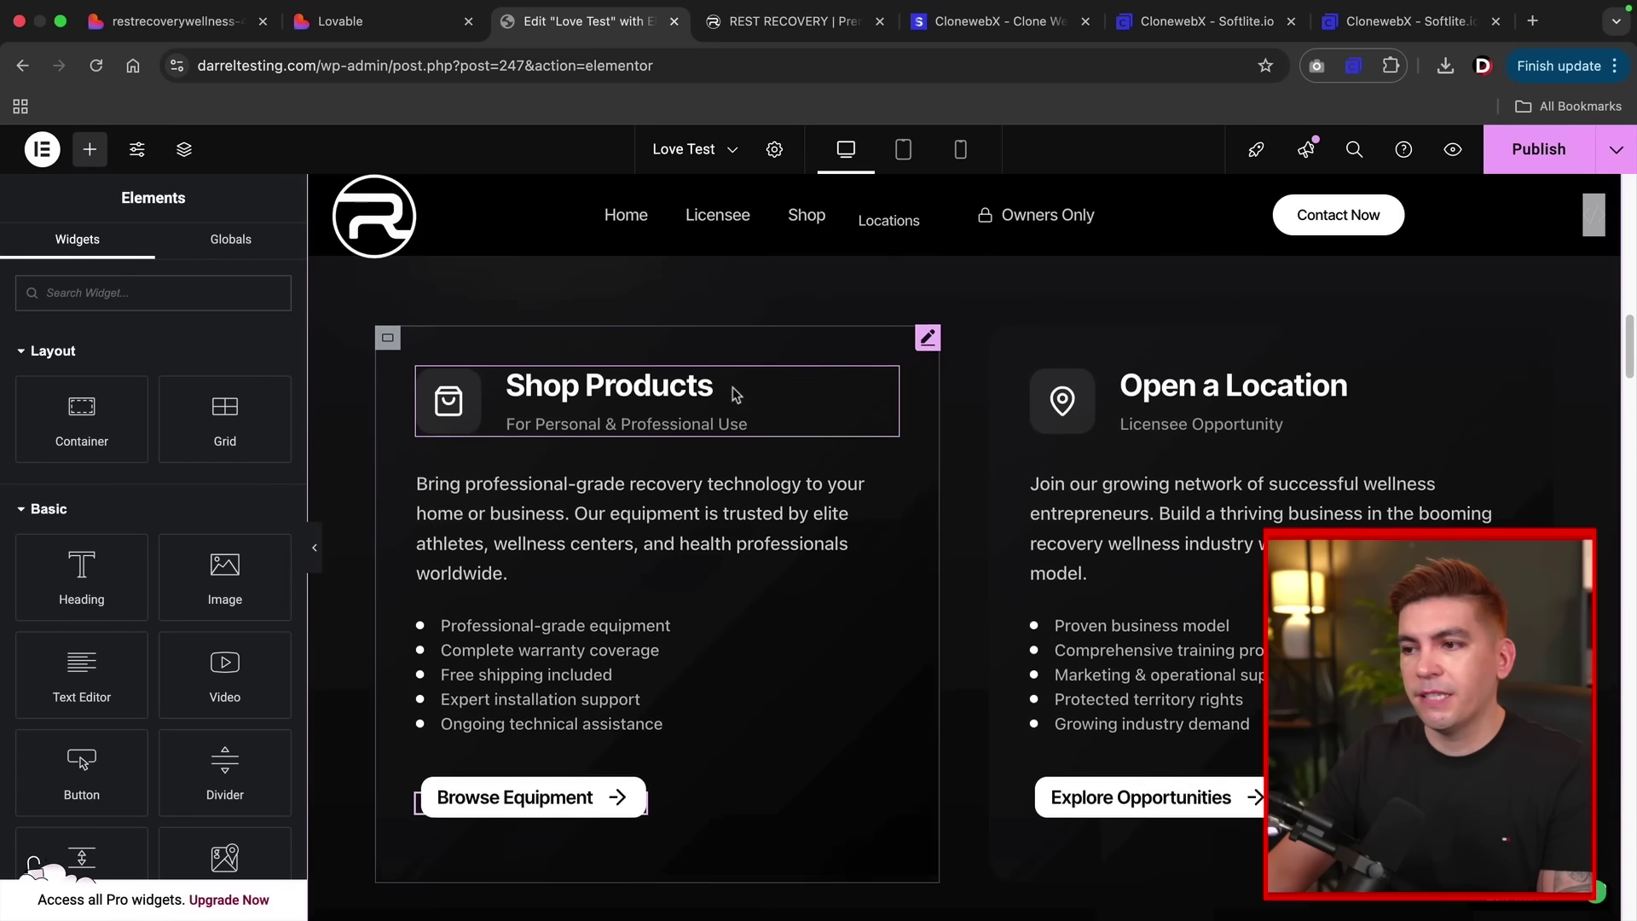
left_click(666, 406)
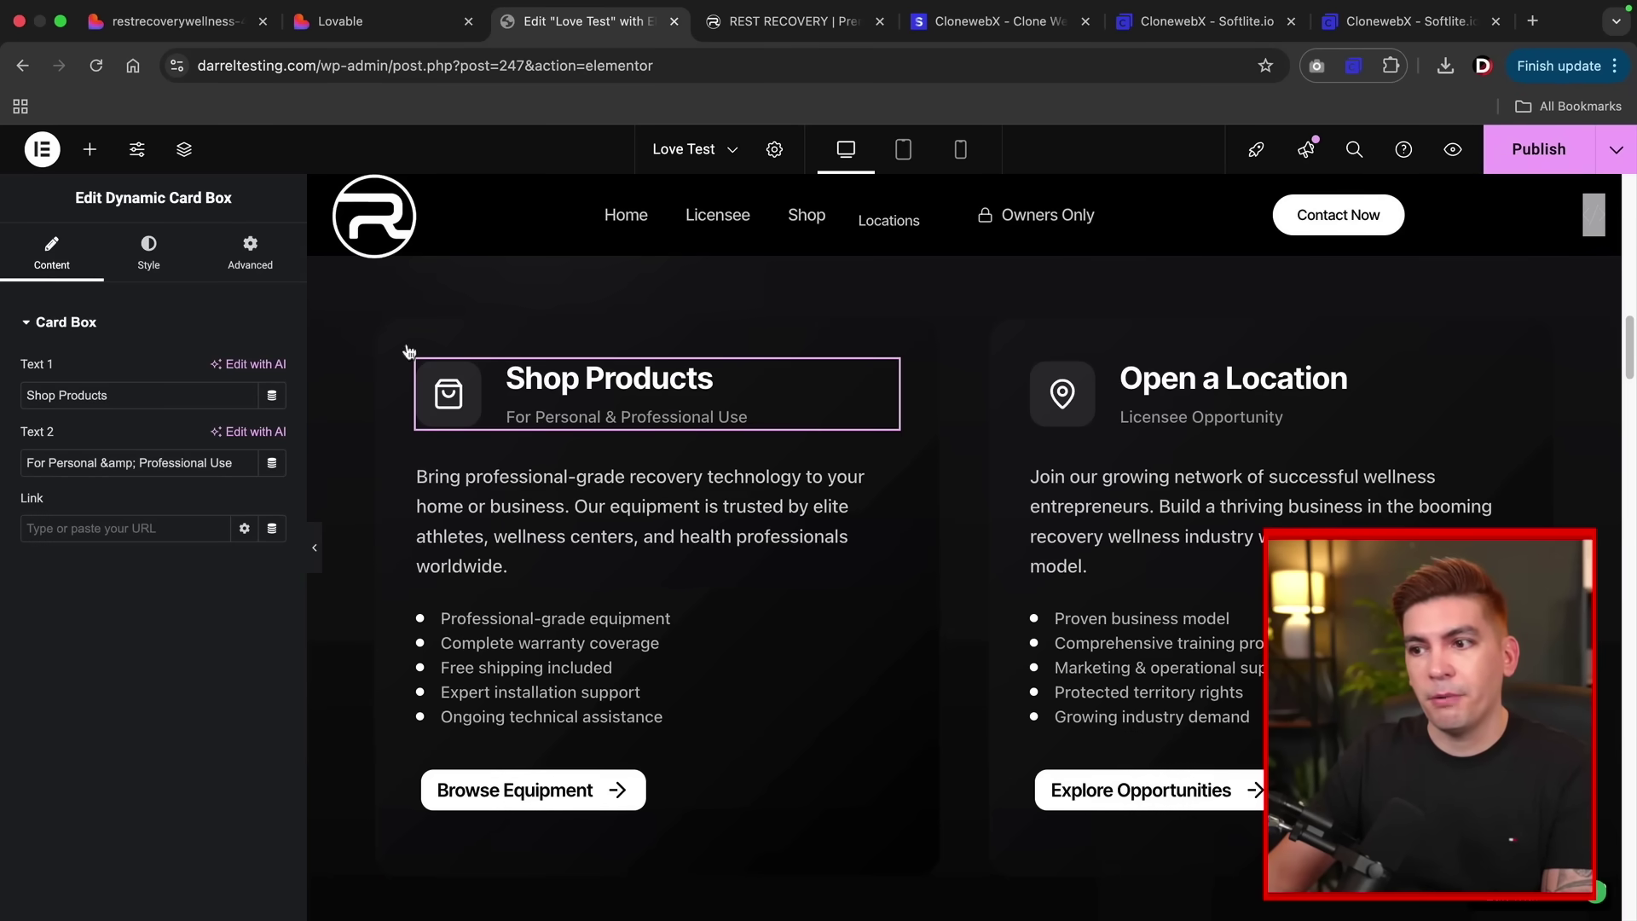
left_click(593, 510)
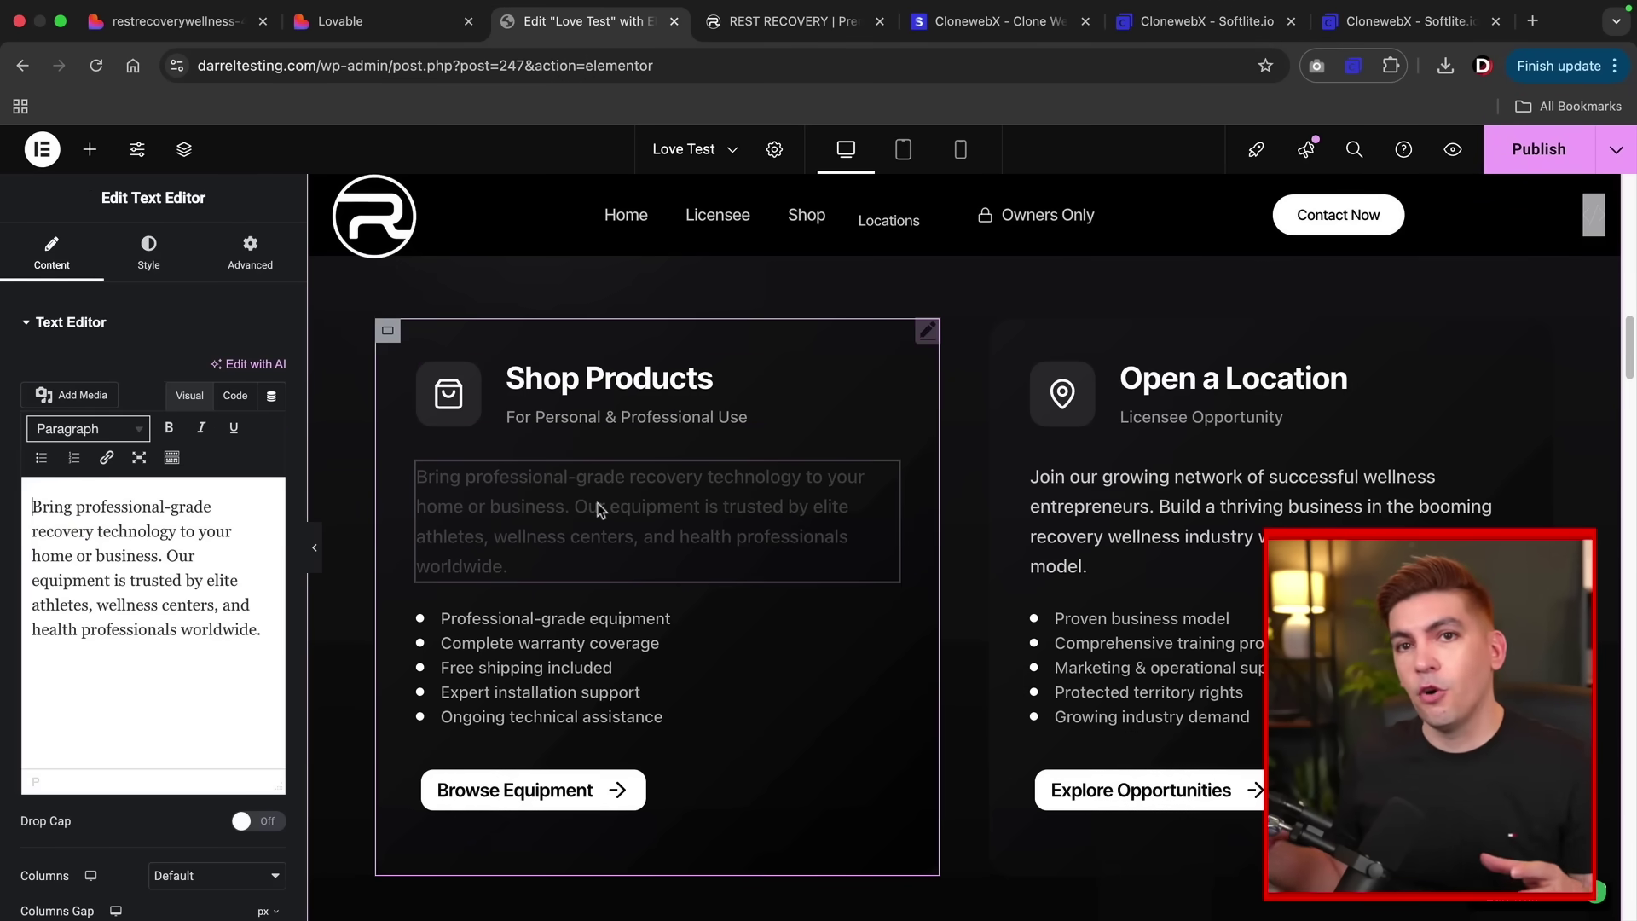
left_click(625, 629)
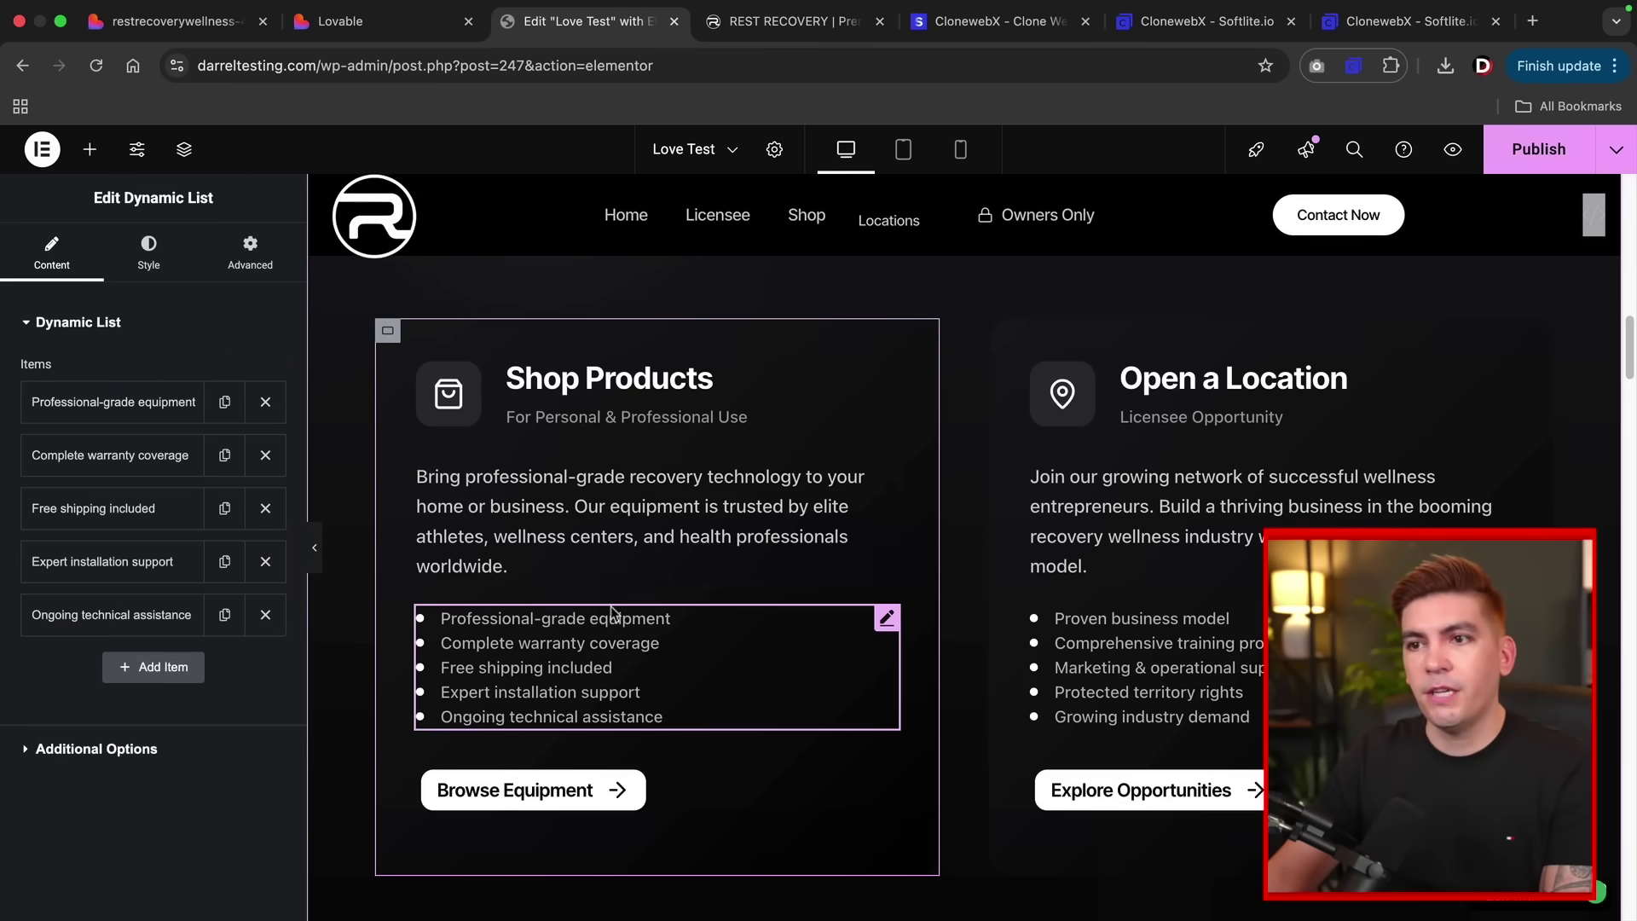
left_click(604, 793)
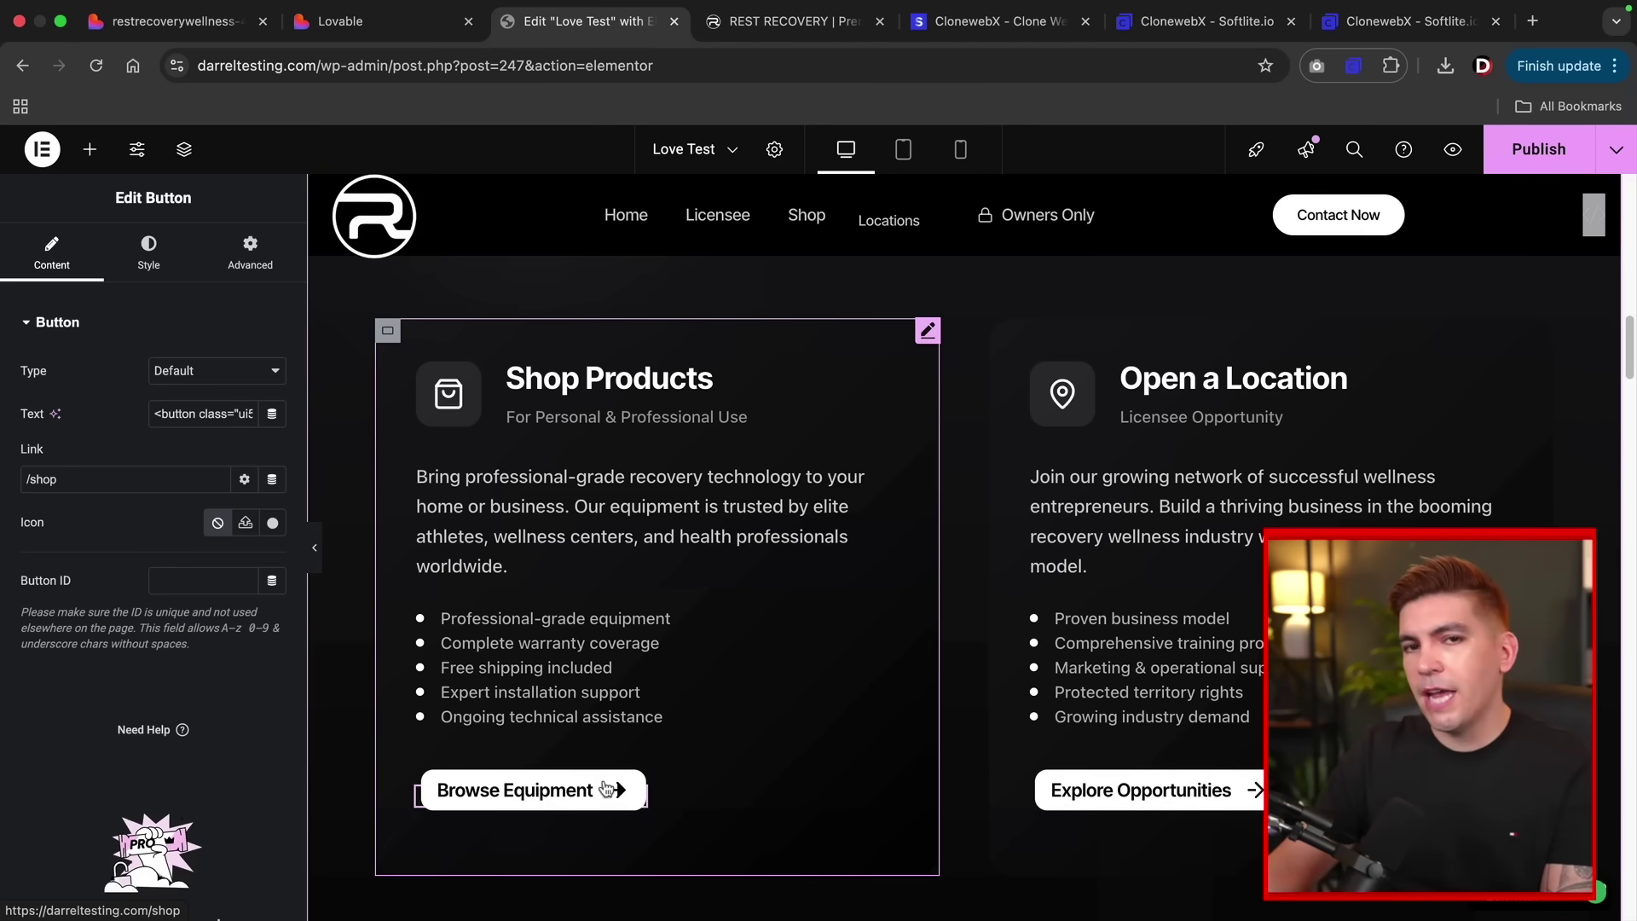
scroll(795, 490, "down", 1)
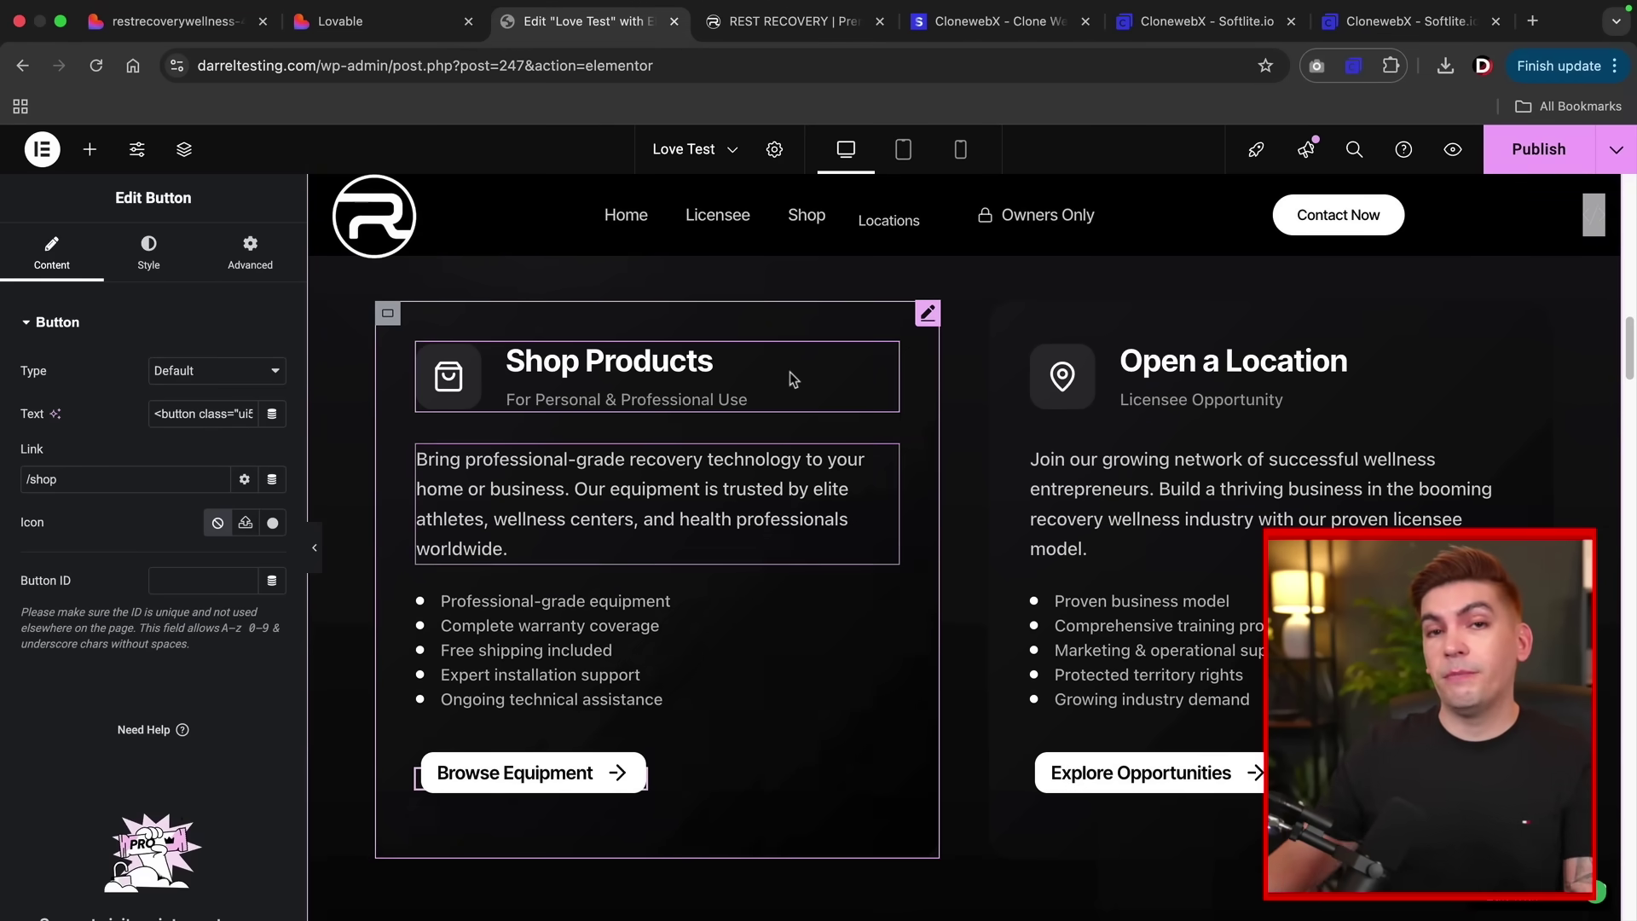
Review CloneWebX's pricing plans, then view the projects dashboard showing 60 projects remaining.
key("super+5")
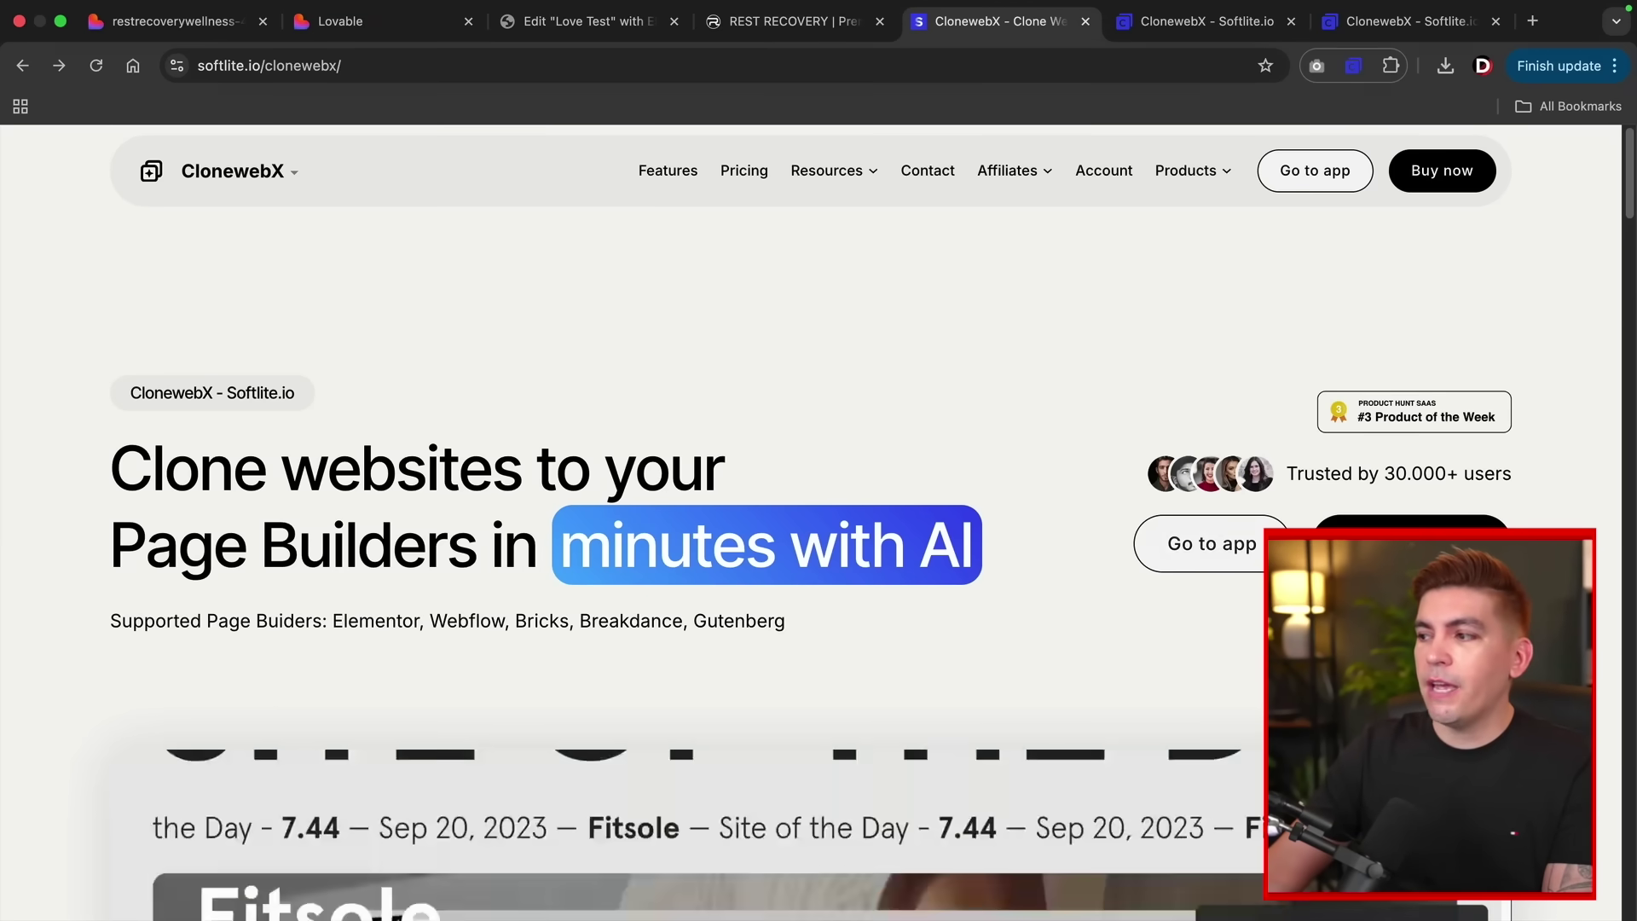
scroll(906, 466, "down", 20)
scroll(1257, 558, "down", 5)
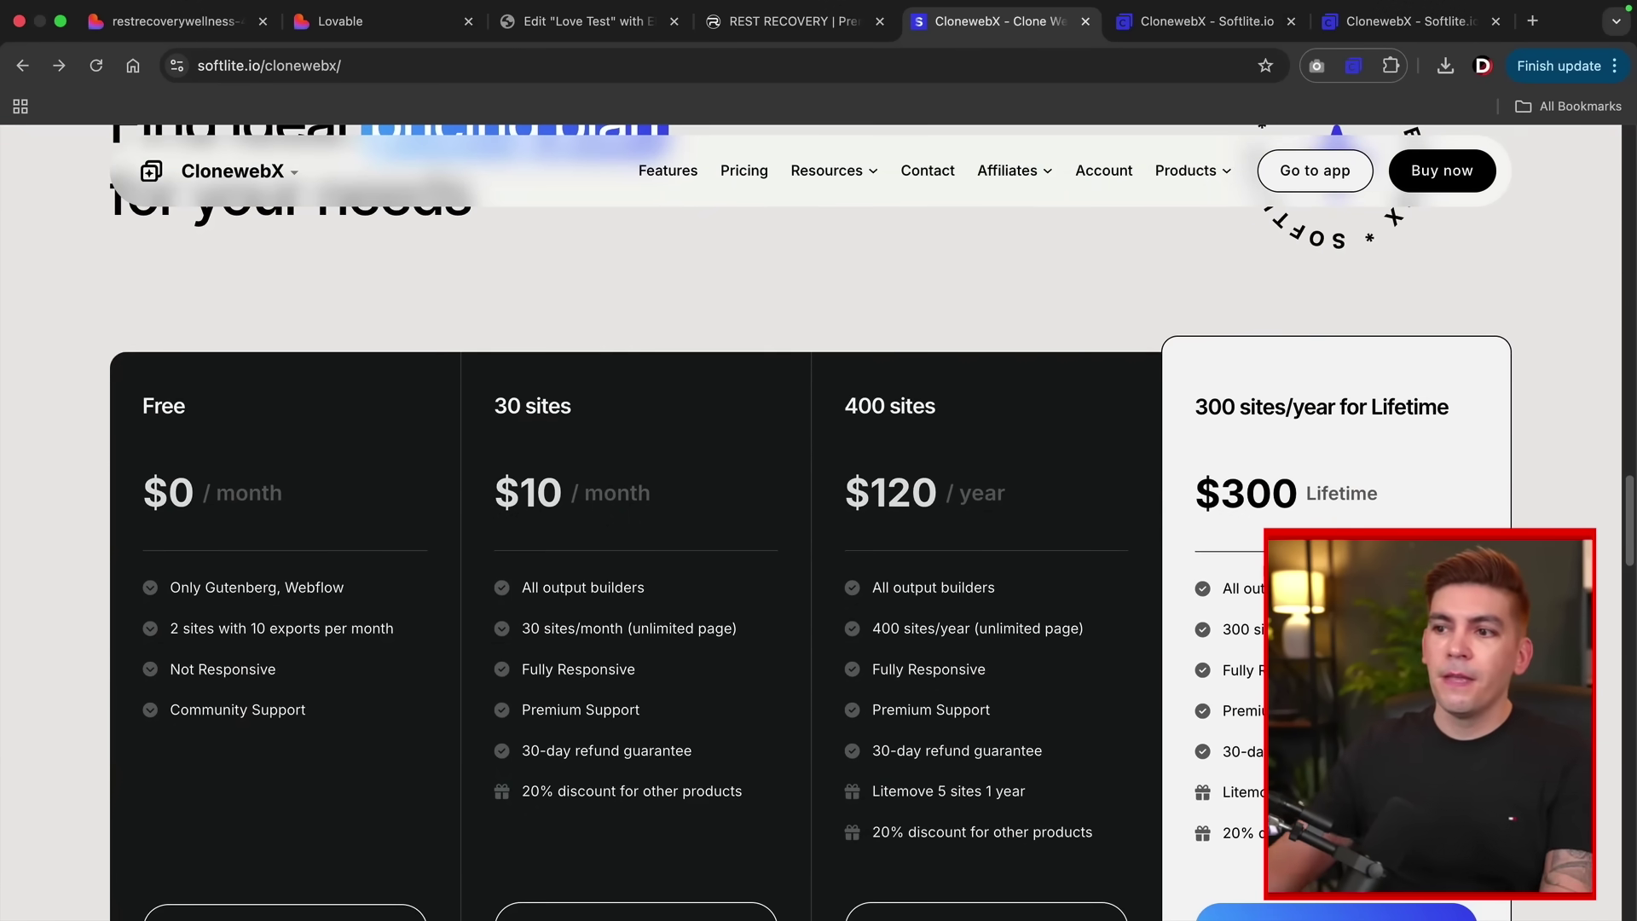
scroll(943, 431, "down", 2)
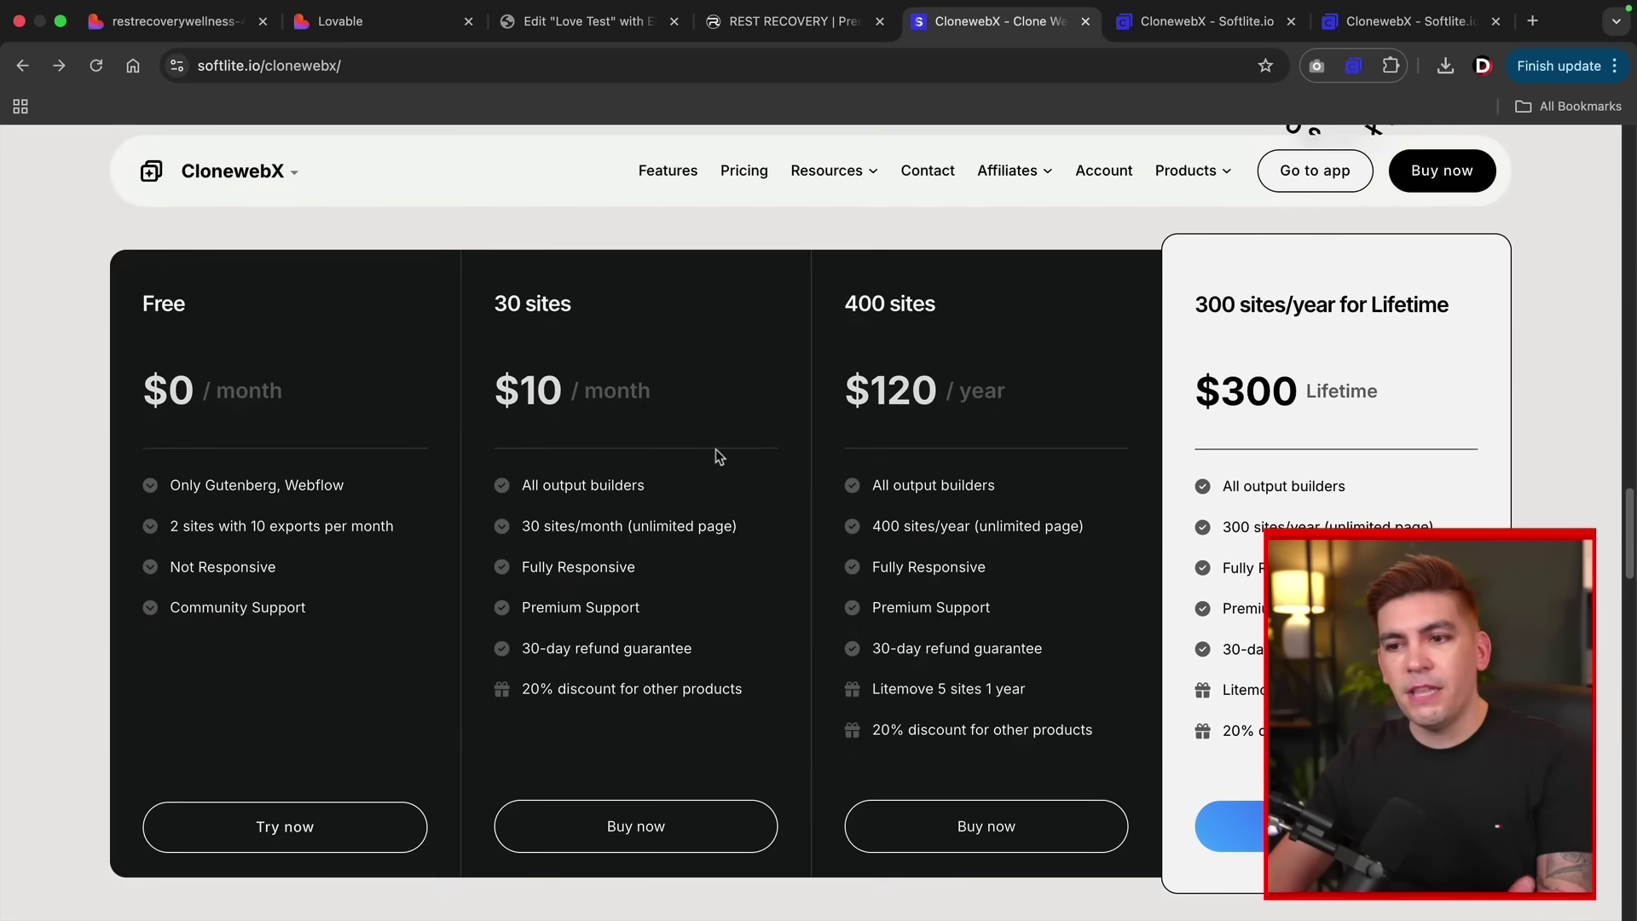
left_click_drag(242, 530, 367, 530)
left_click(361, 530)
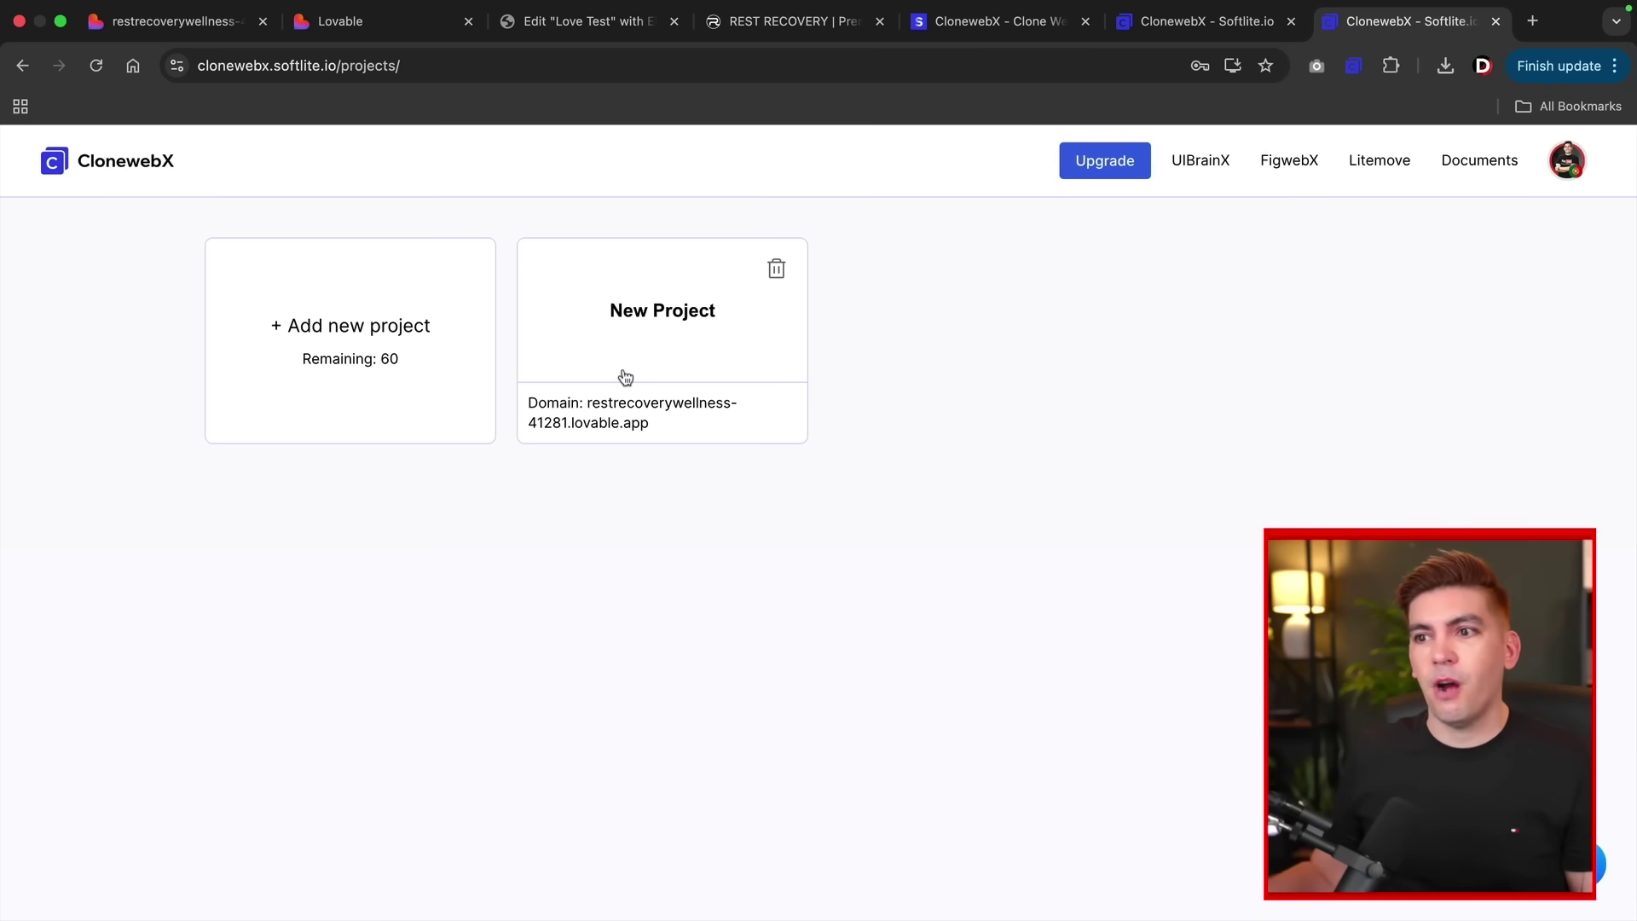
Add a new CloneWebX project named 'Youtube Tutorial' and move to its Source Domain field.
left_click(388, 335)
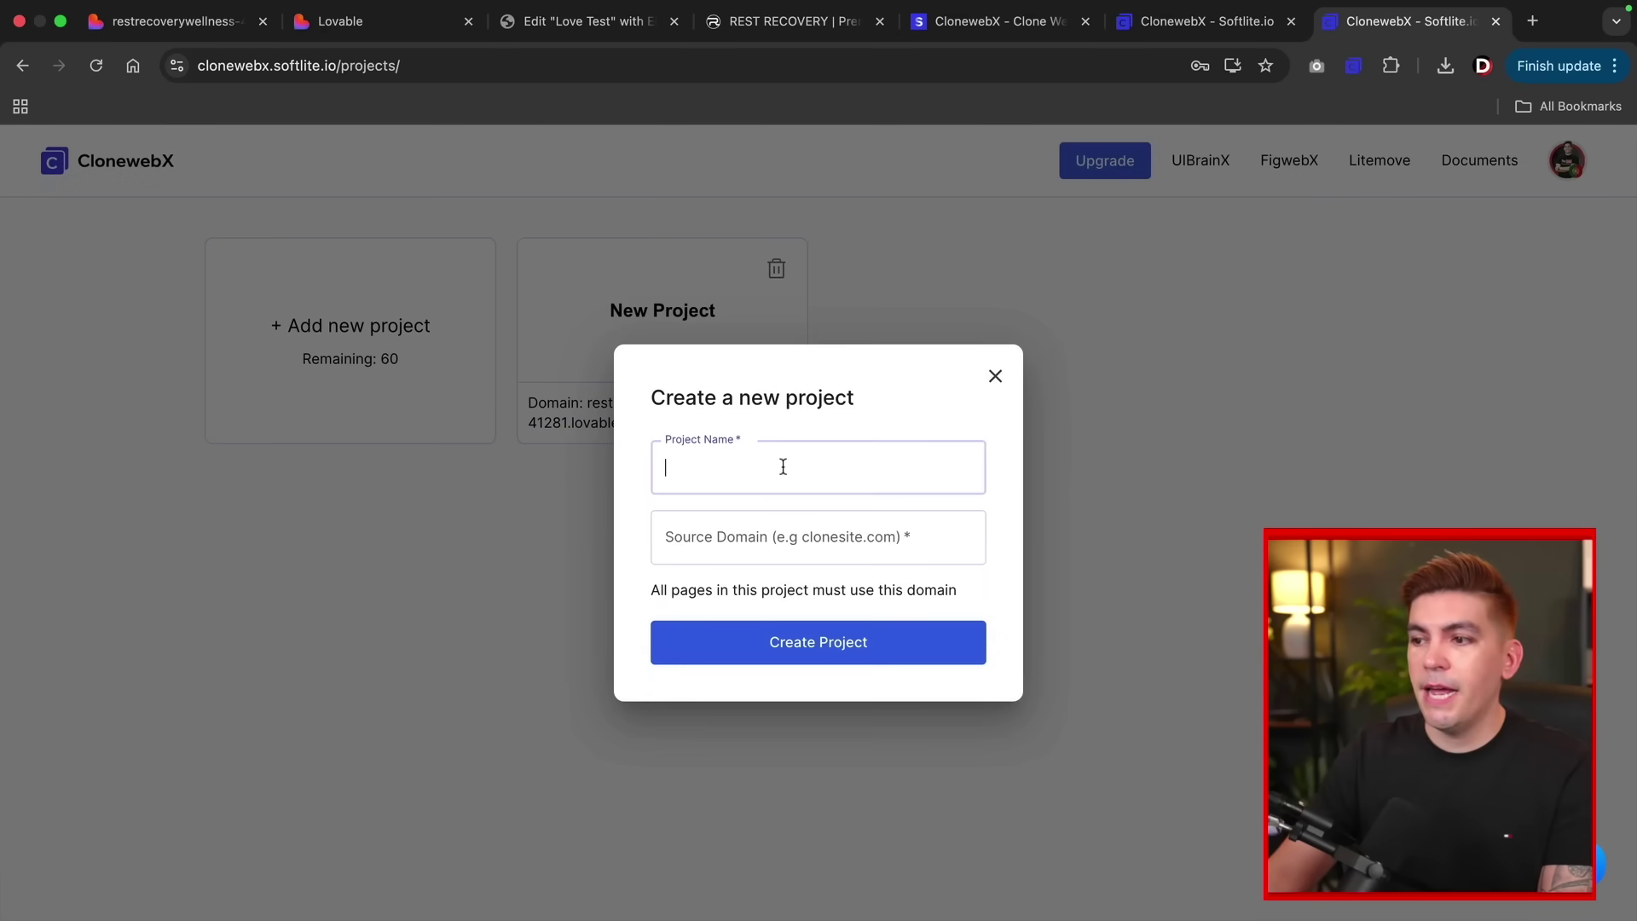
type("Youtu")
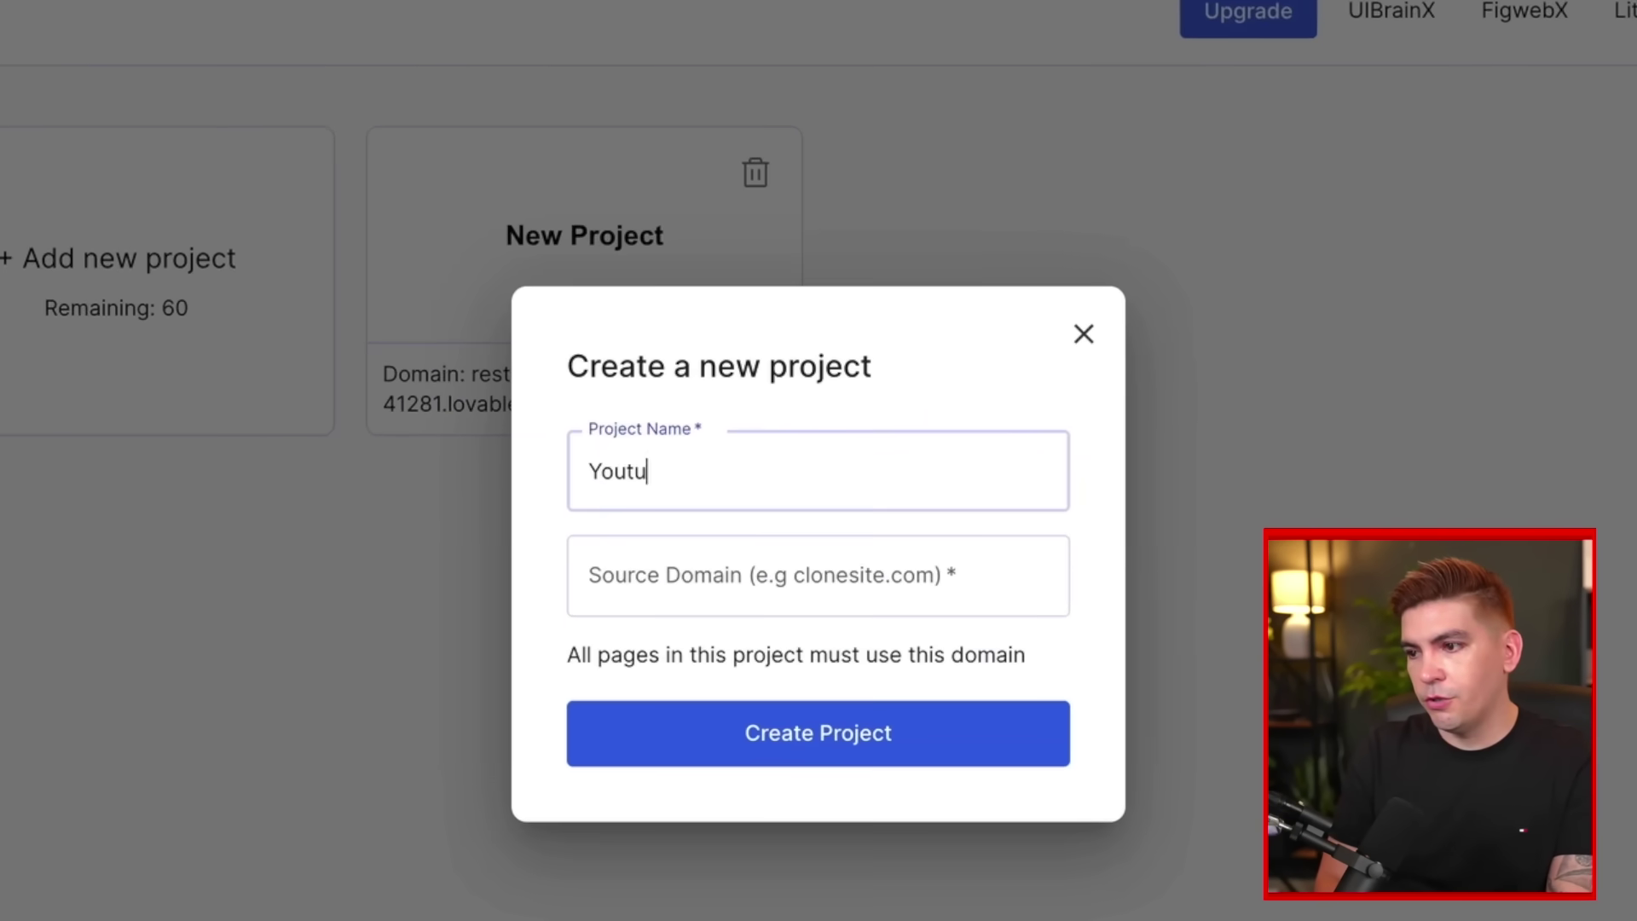
type("be Tutorial")
key("Tab")
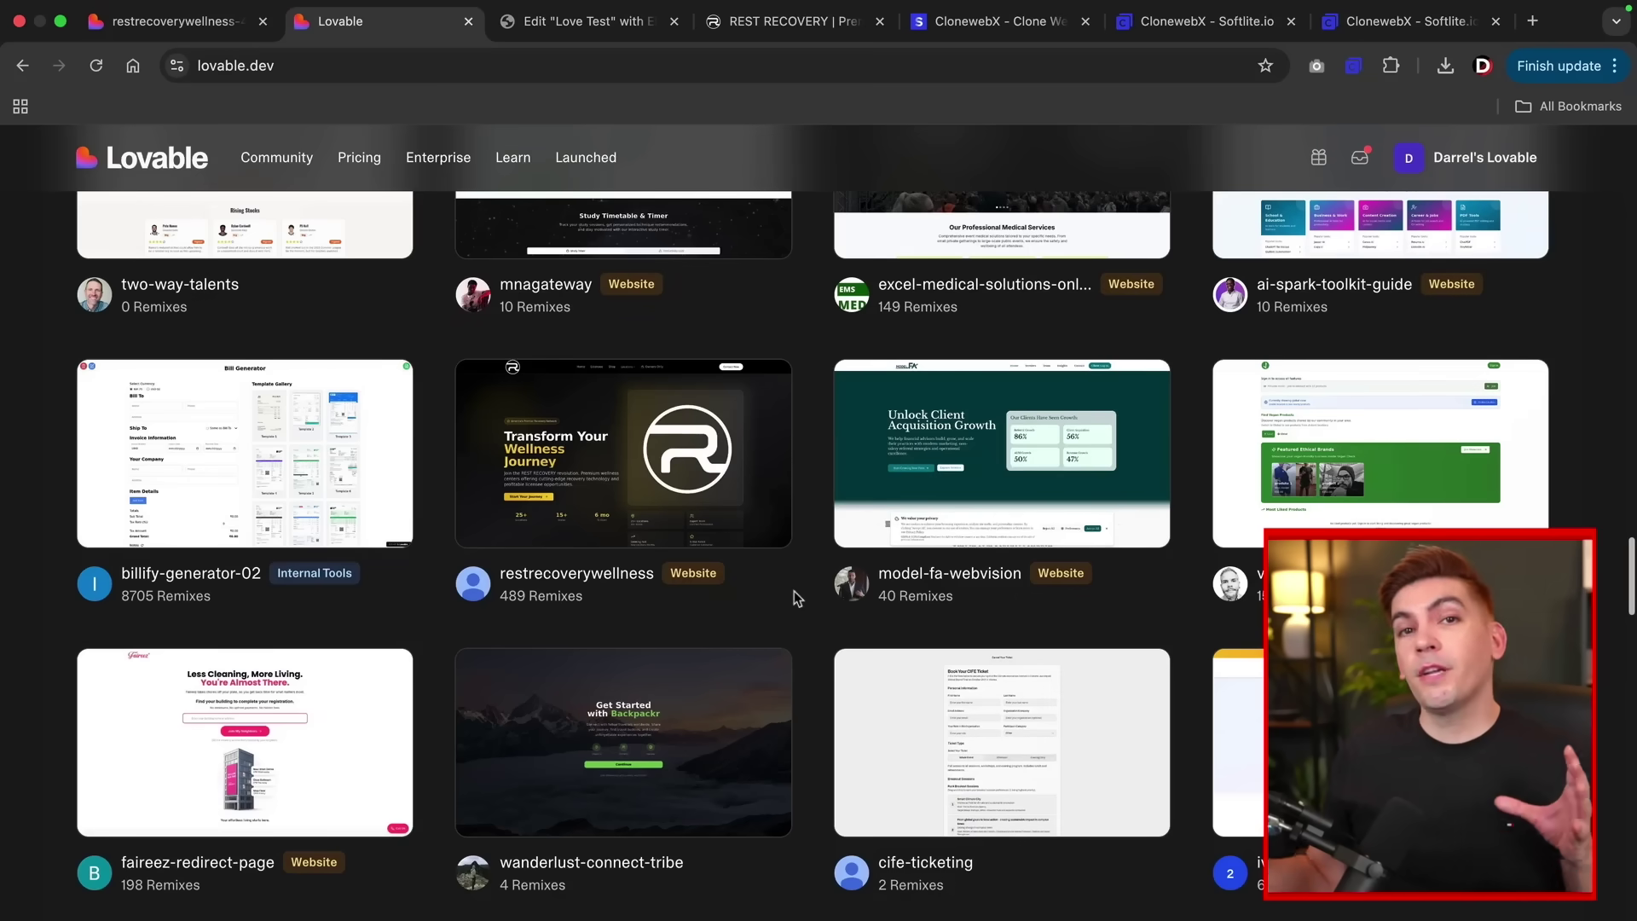
Preview the restrecoverywellness community project and remix it into the copy restrecoverywellness-23951.
mouse_move(632, 461)
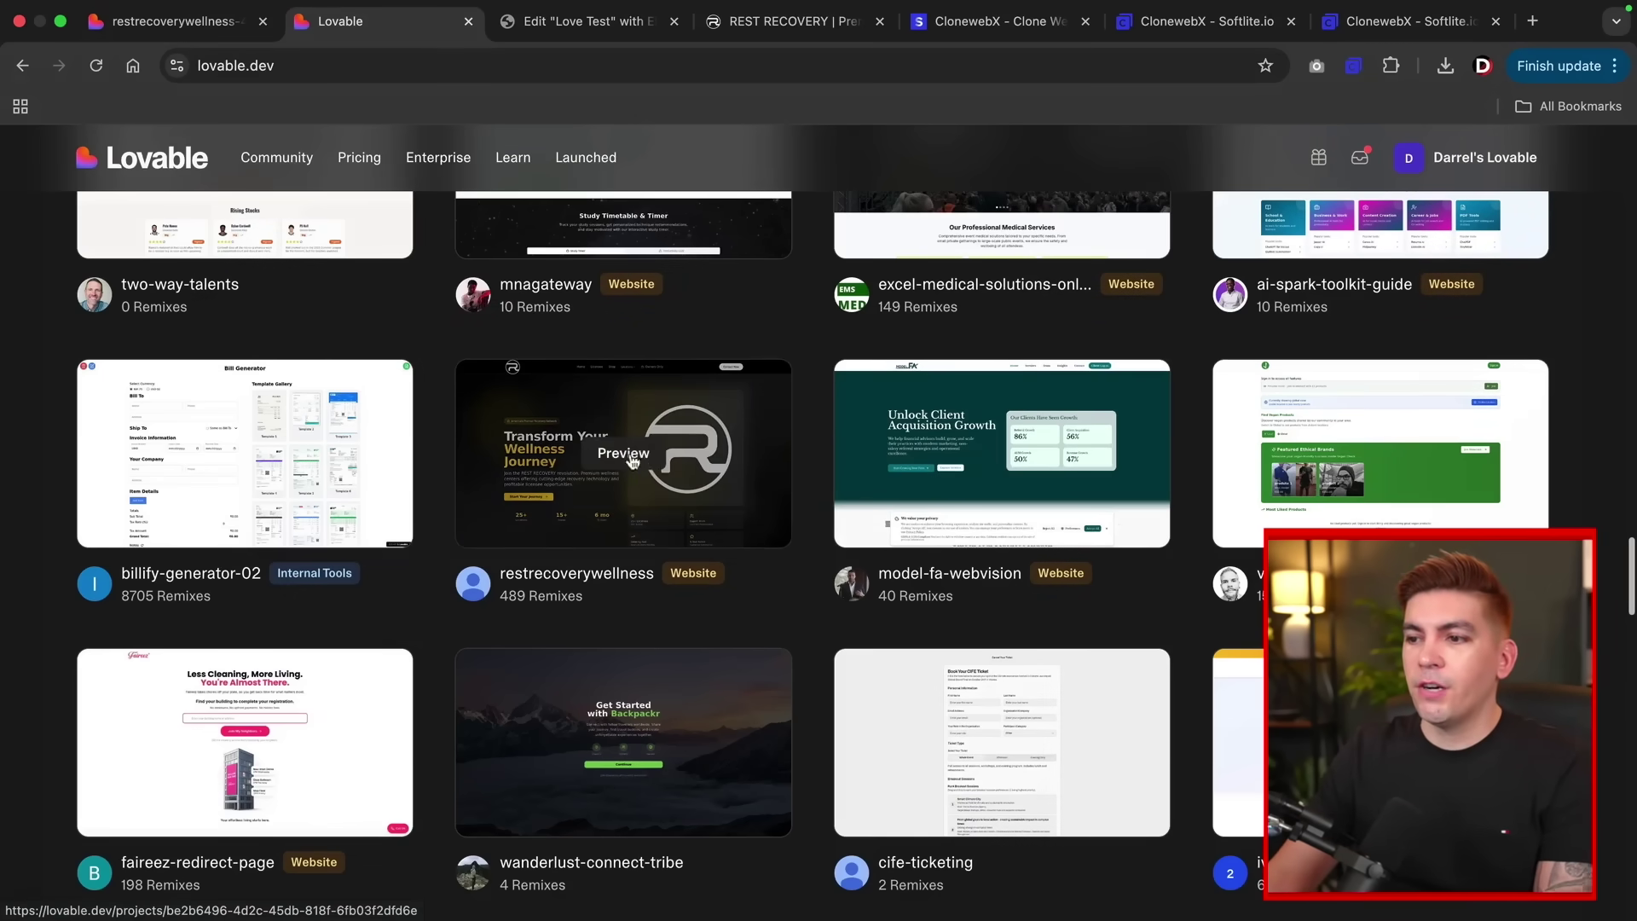
left_click(624, 452)
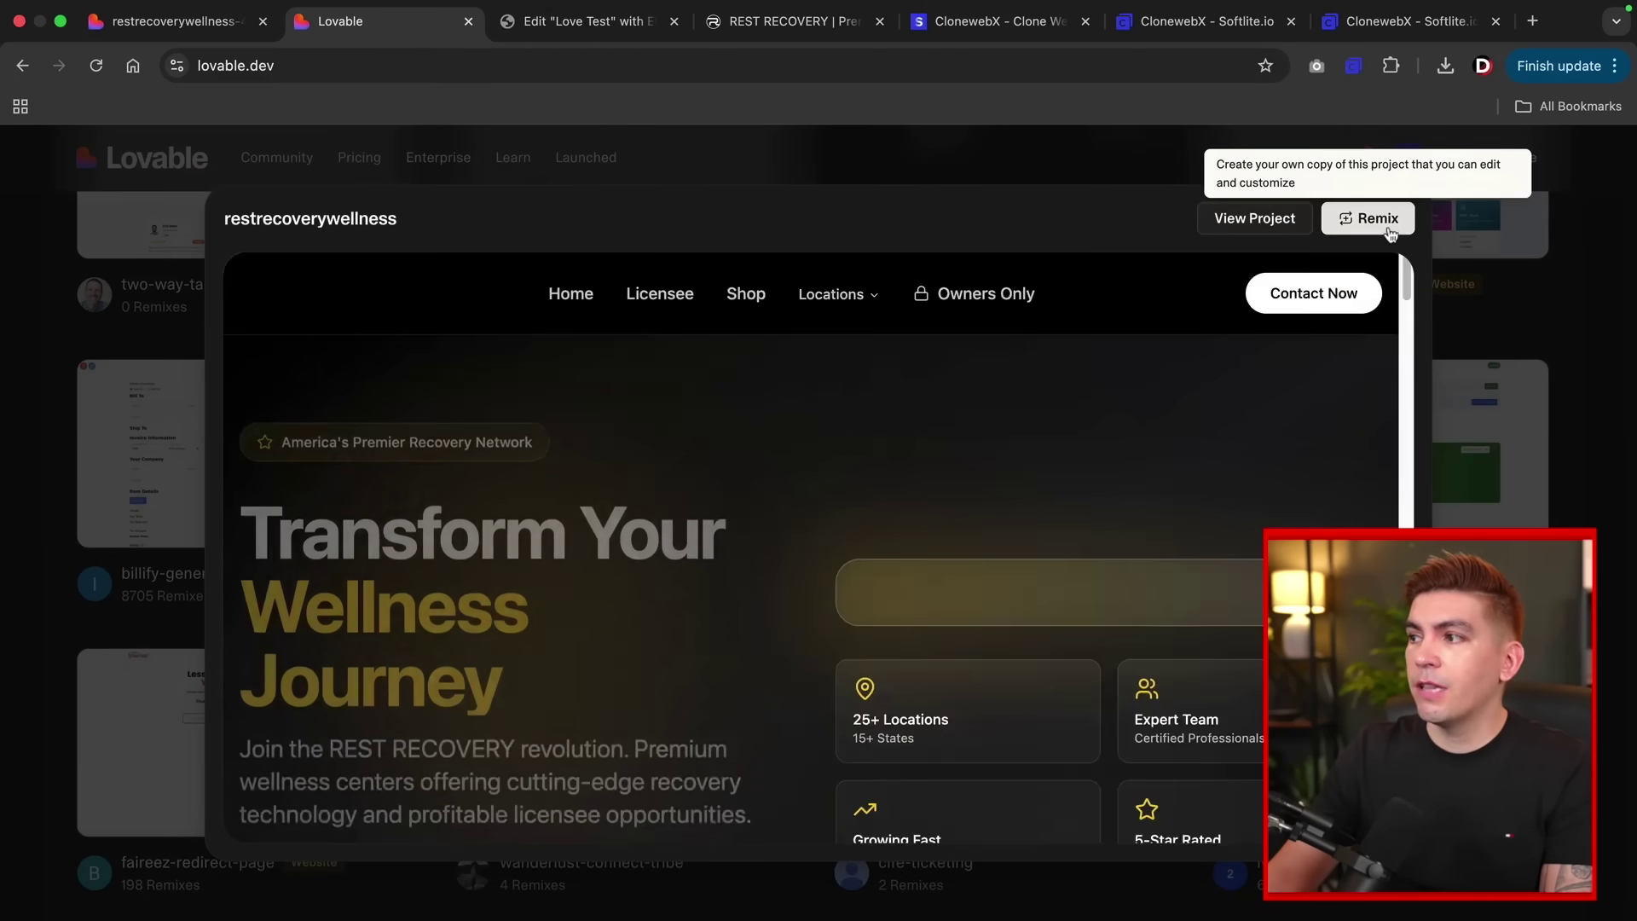
left_click(1387, 223)
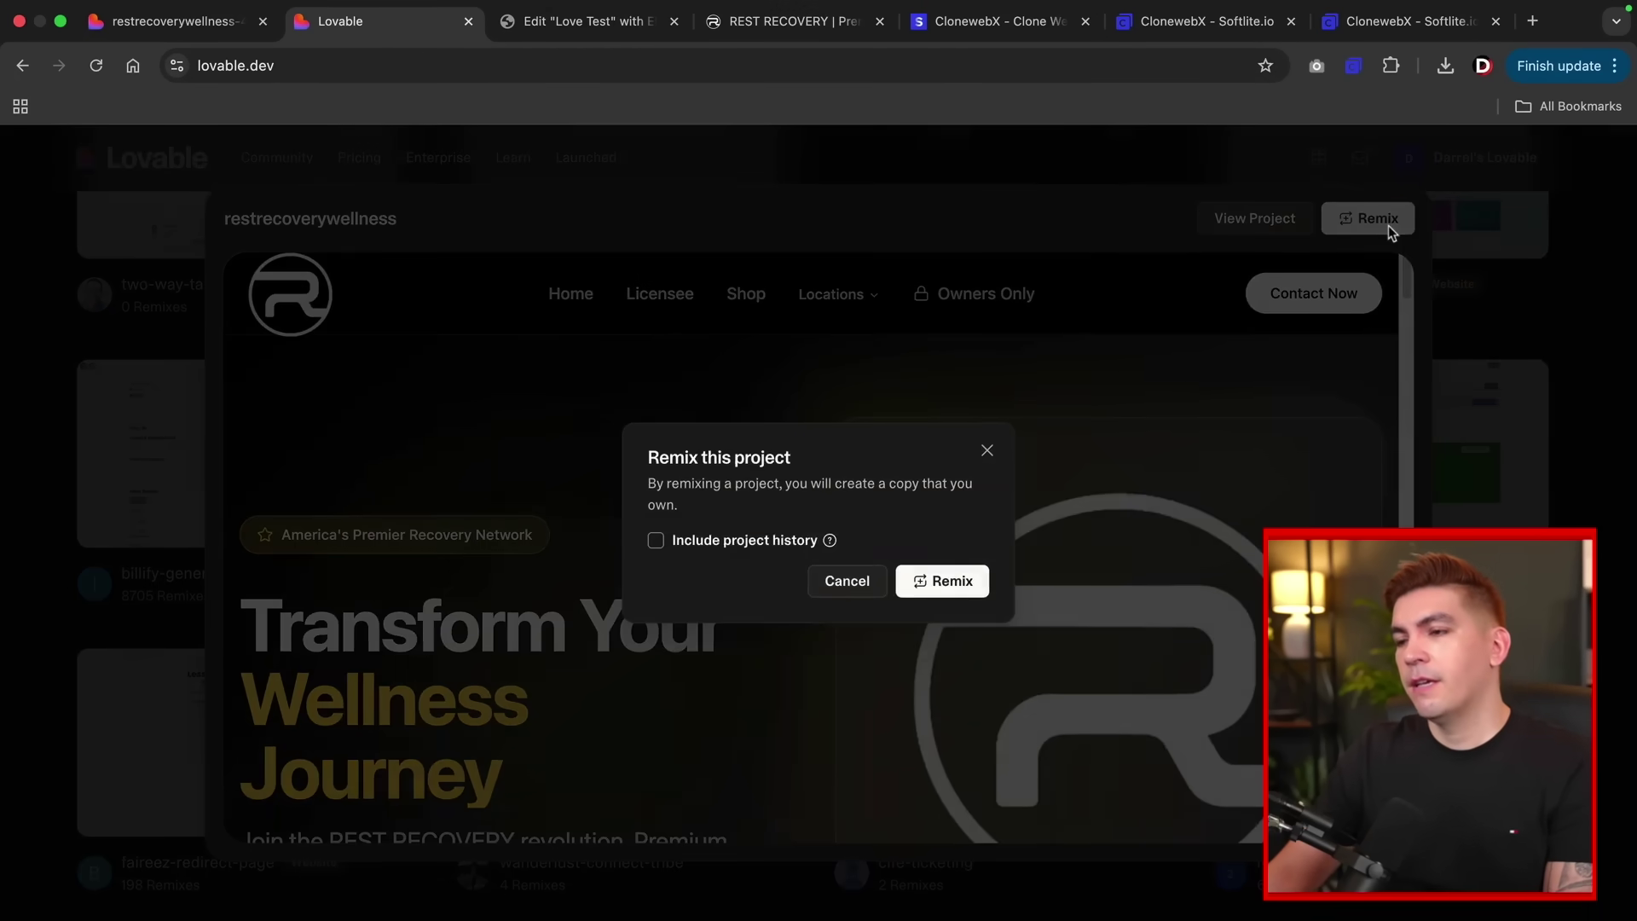
left_click(948, 580)
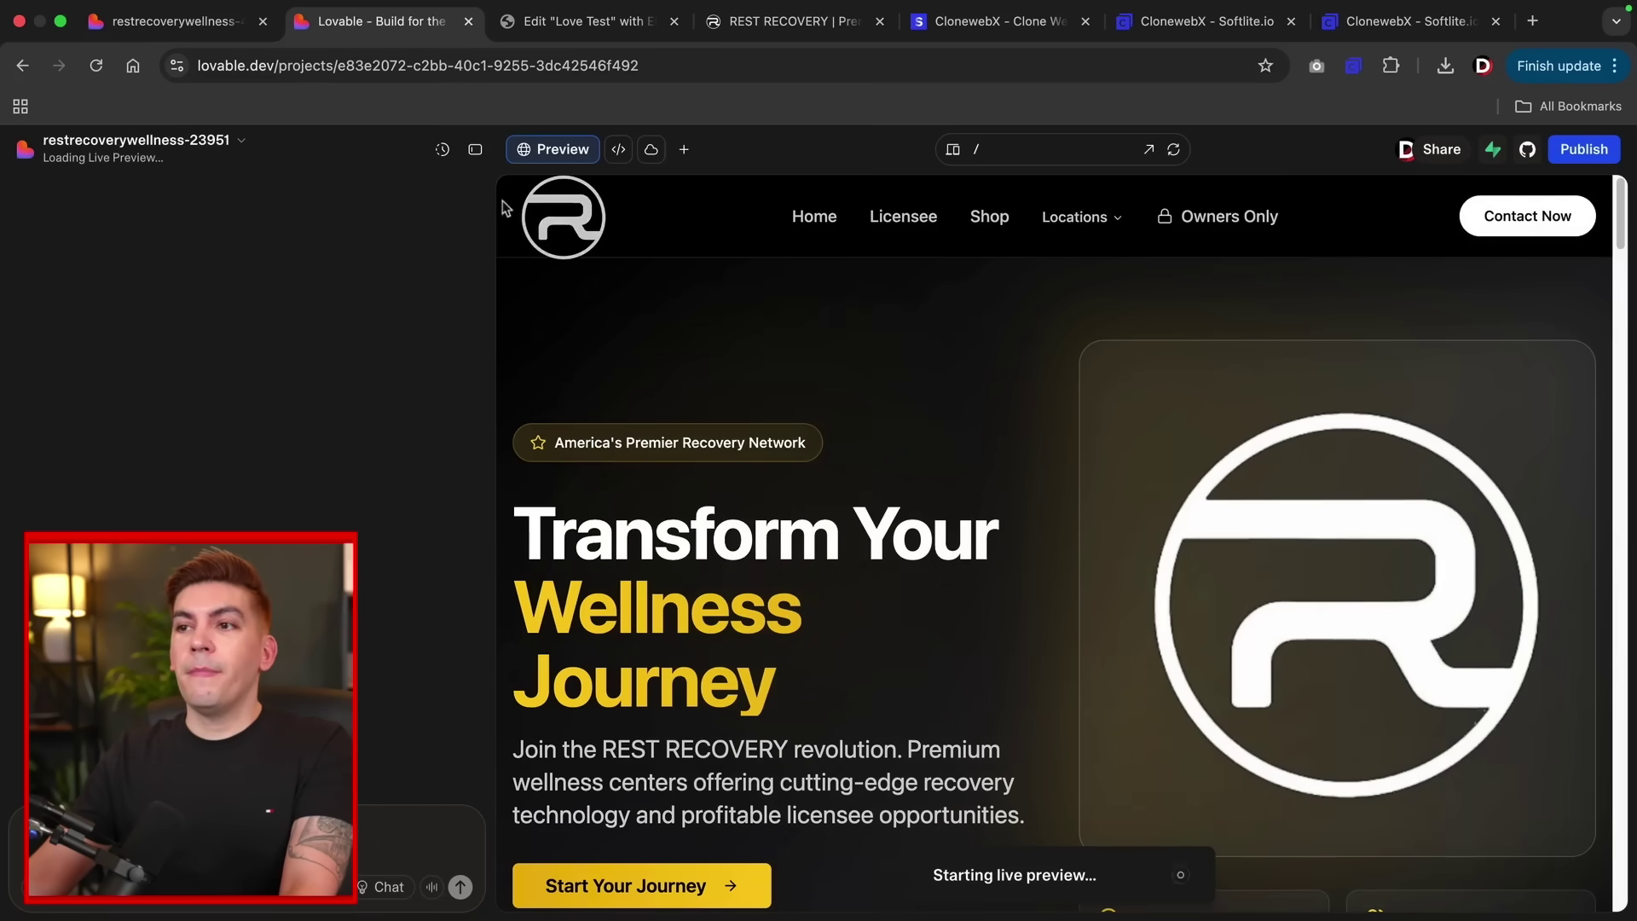
Hide the chat, look over the site preview, and publish the remix live.
left_click(475, 147)
scroll(632, 542, "down", 15)
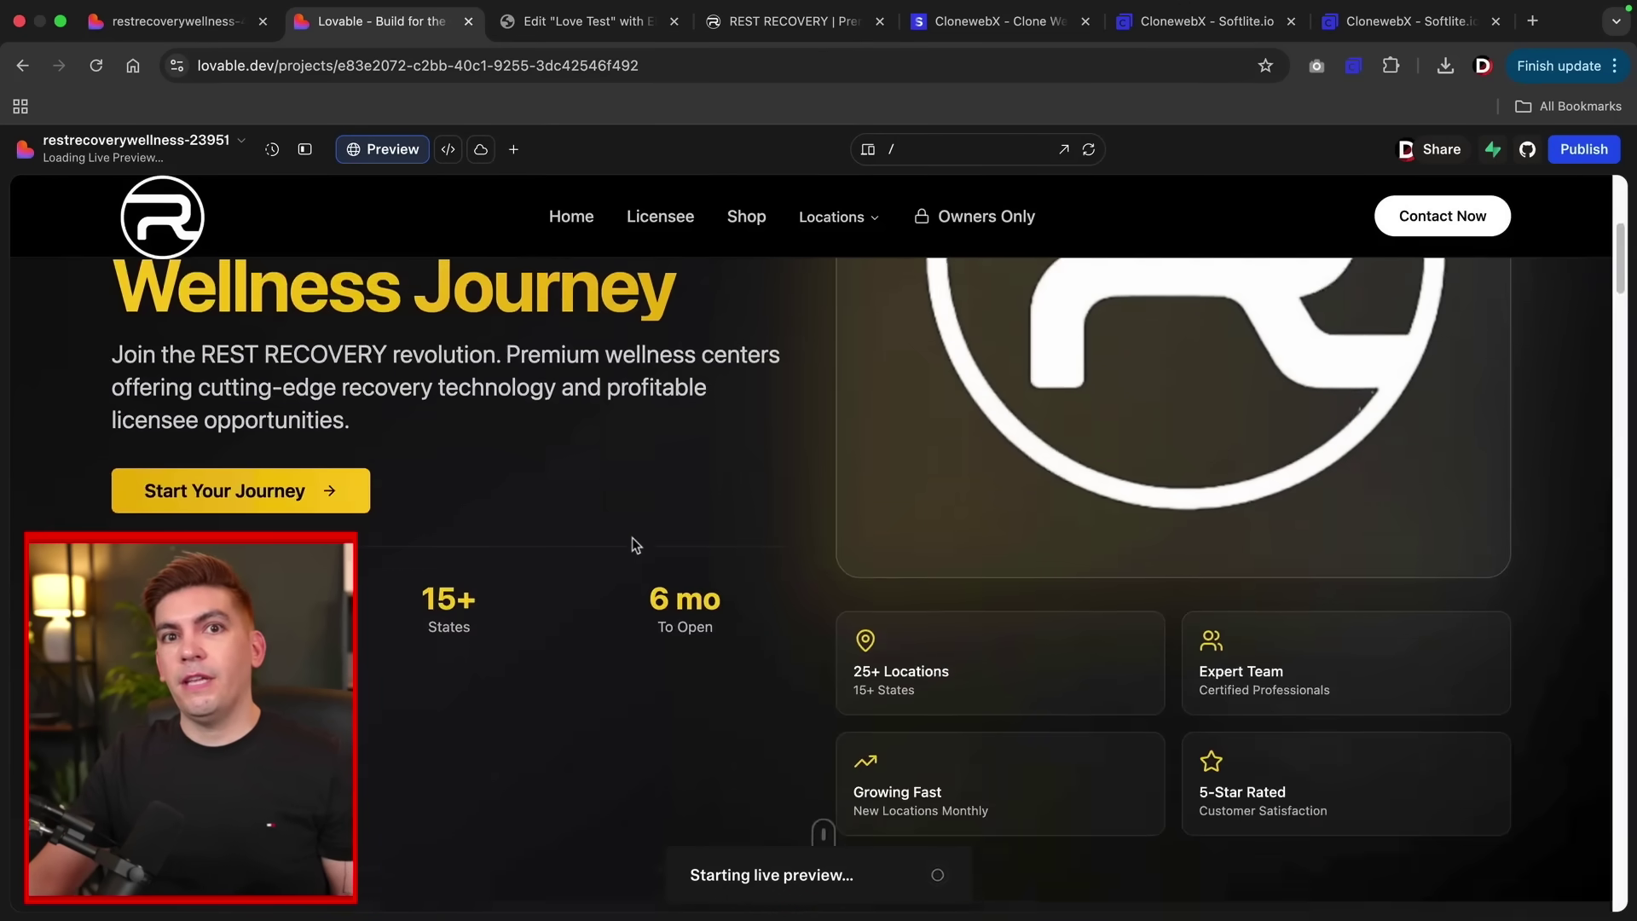
scroll(632, 537, "down", 20)
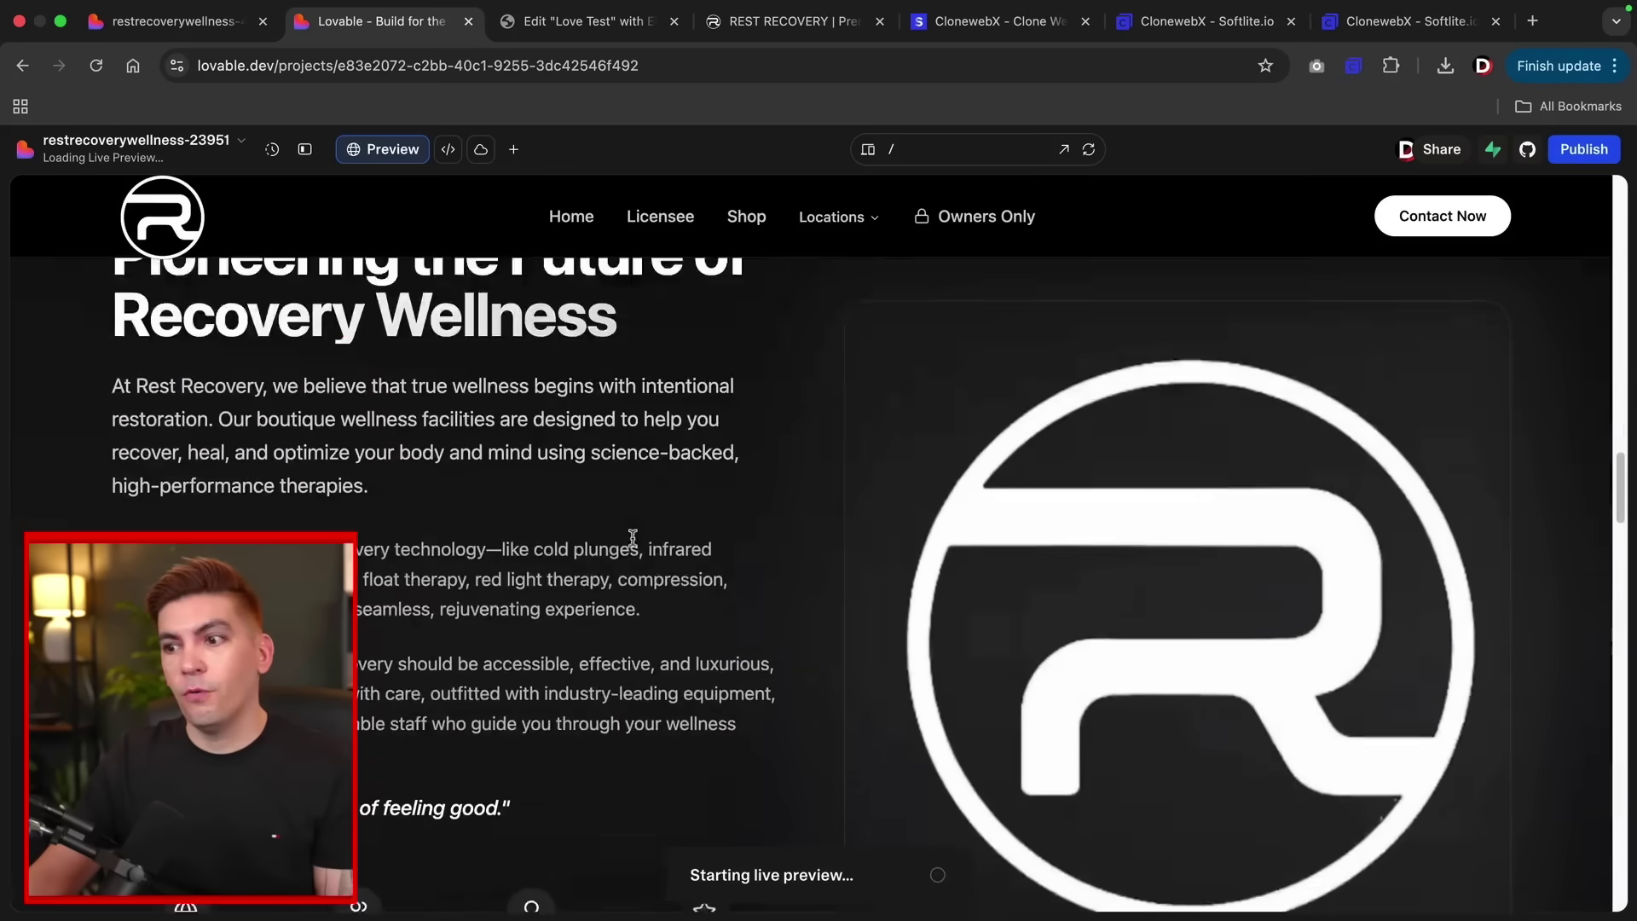
scroll(632, 544, "down", 20)
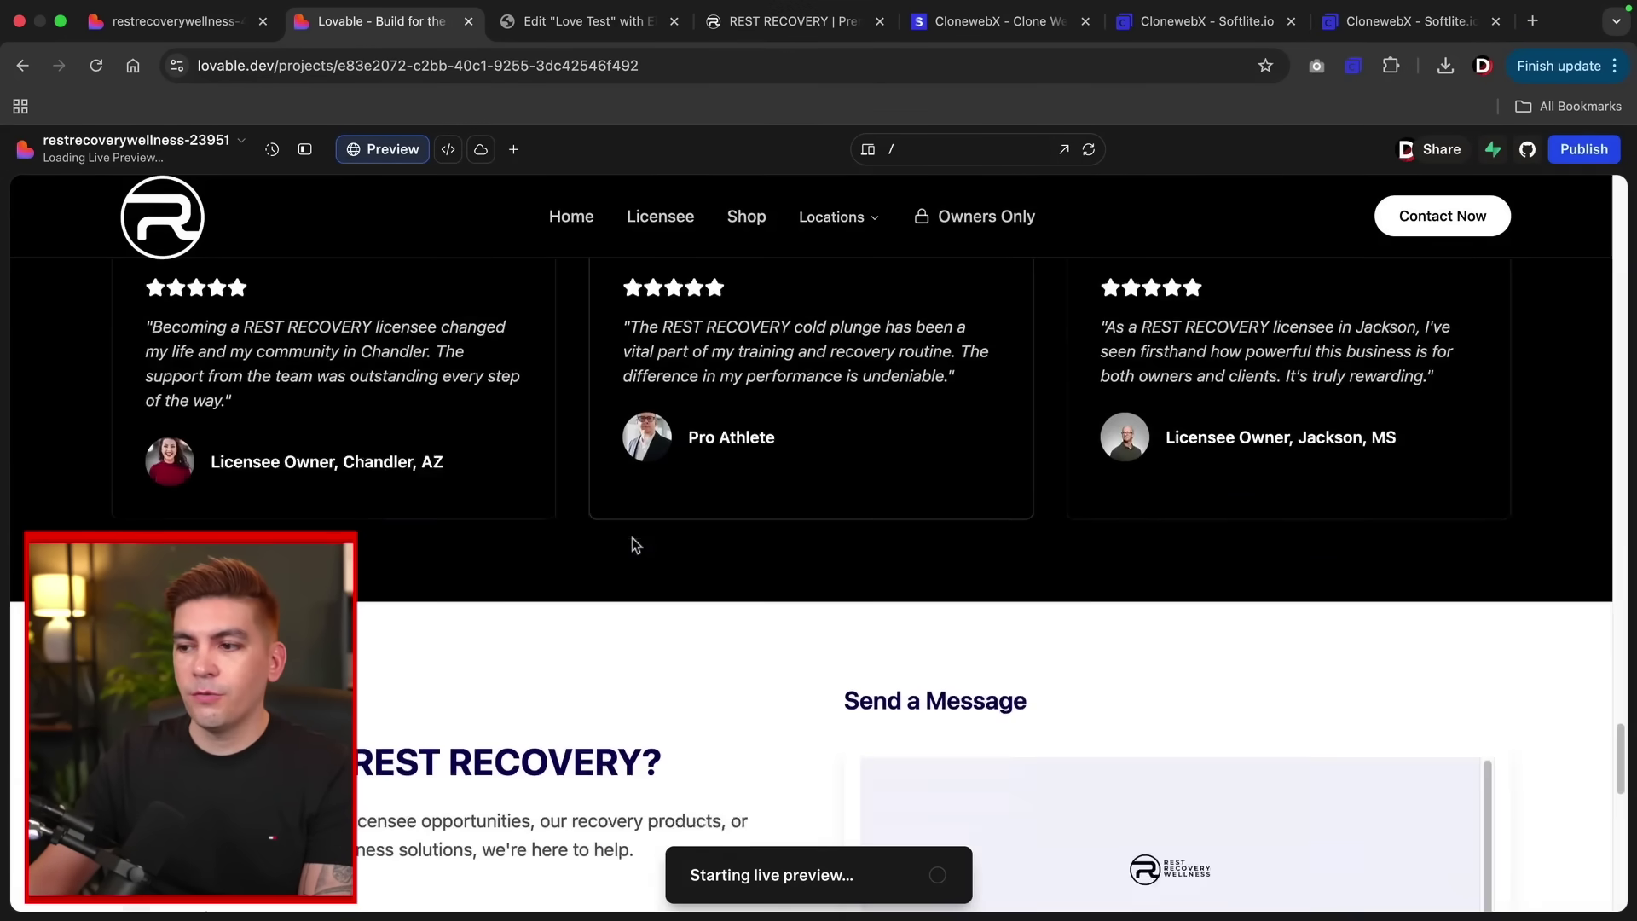
scroll(632, 544, "up", 2)
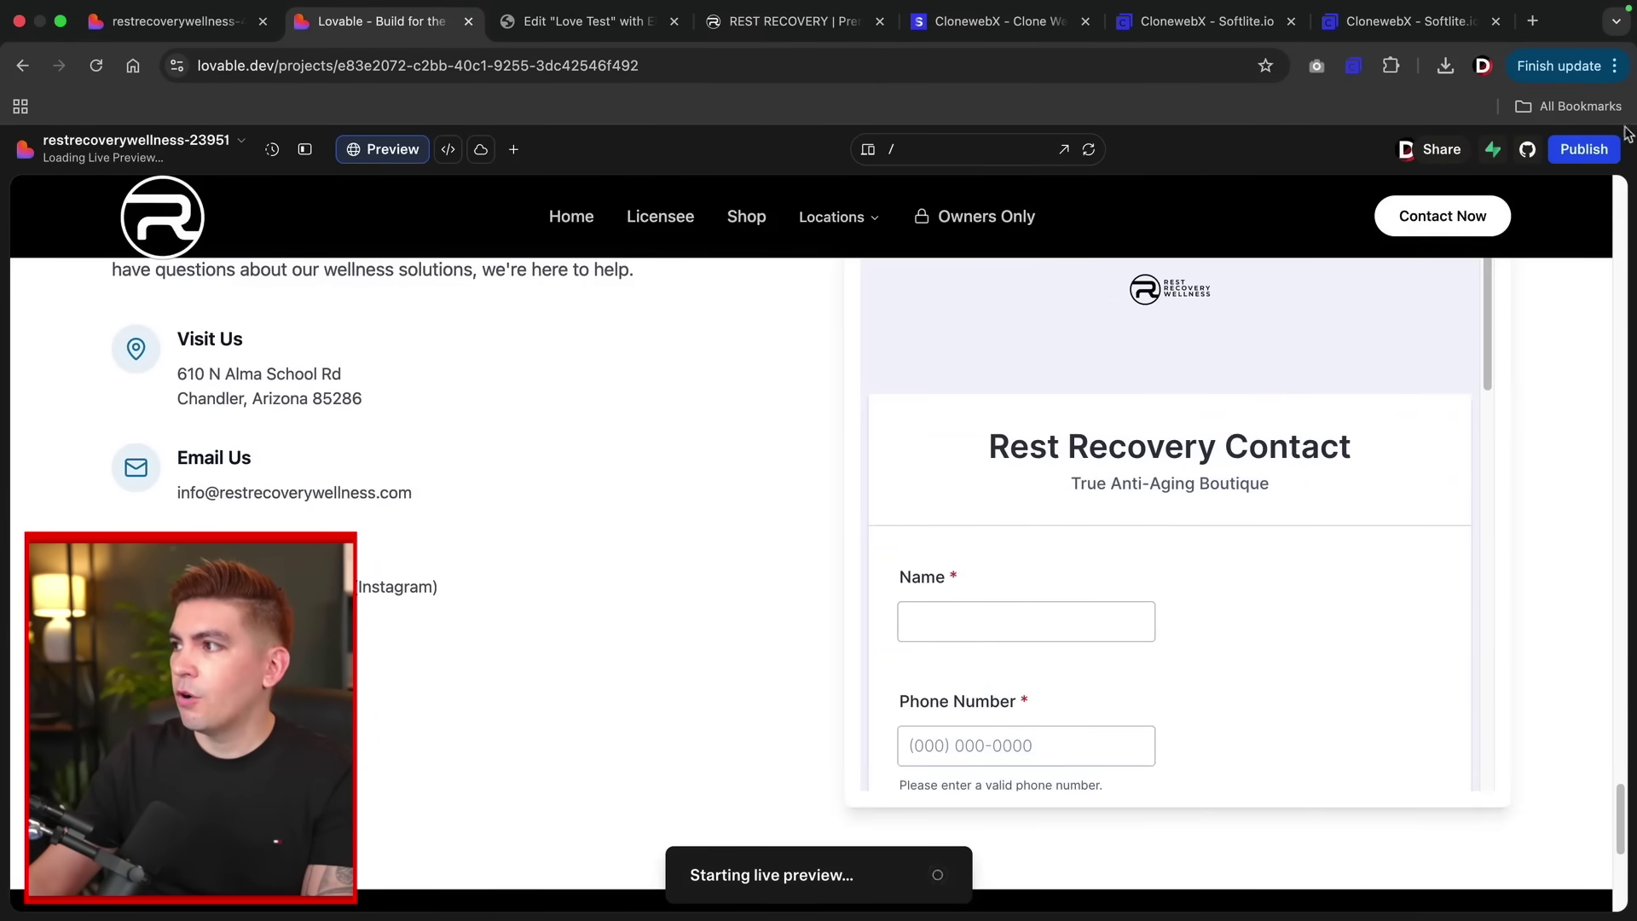
left_click(1599, 156)
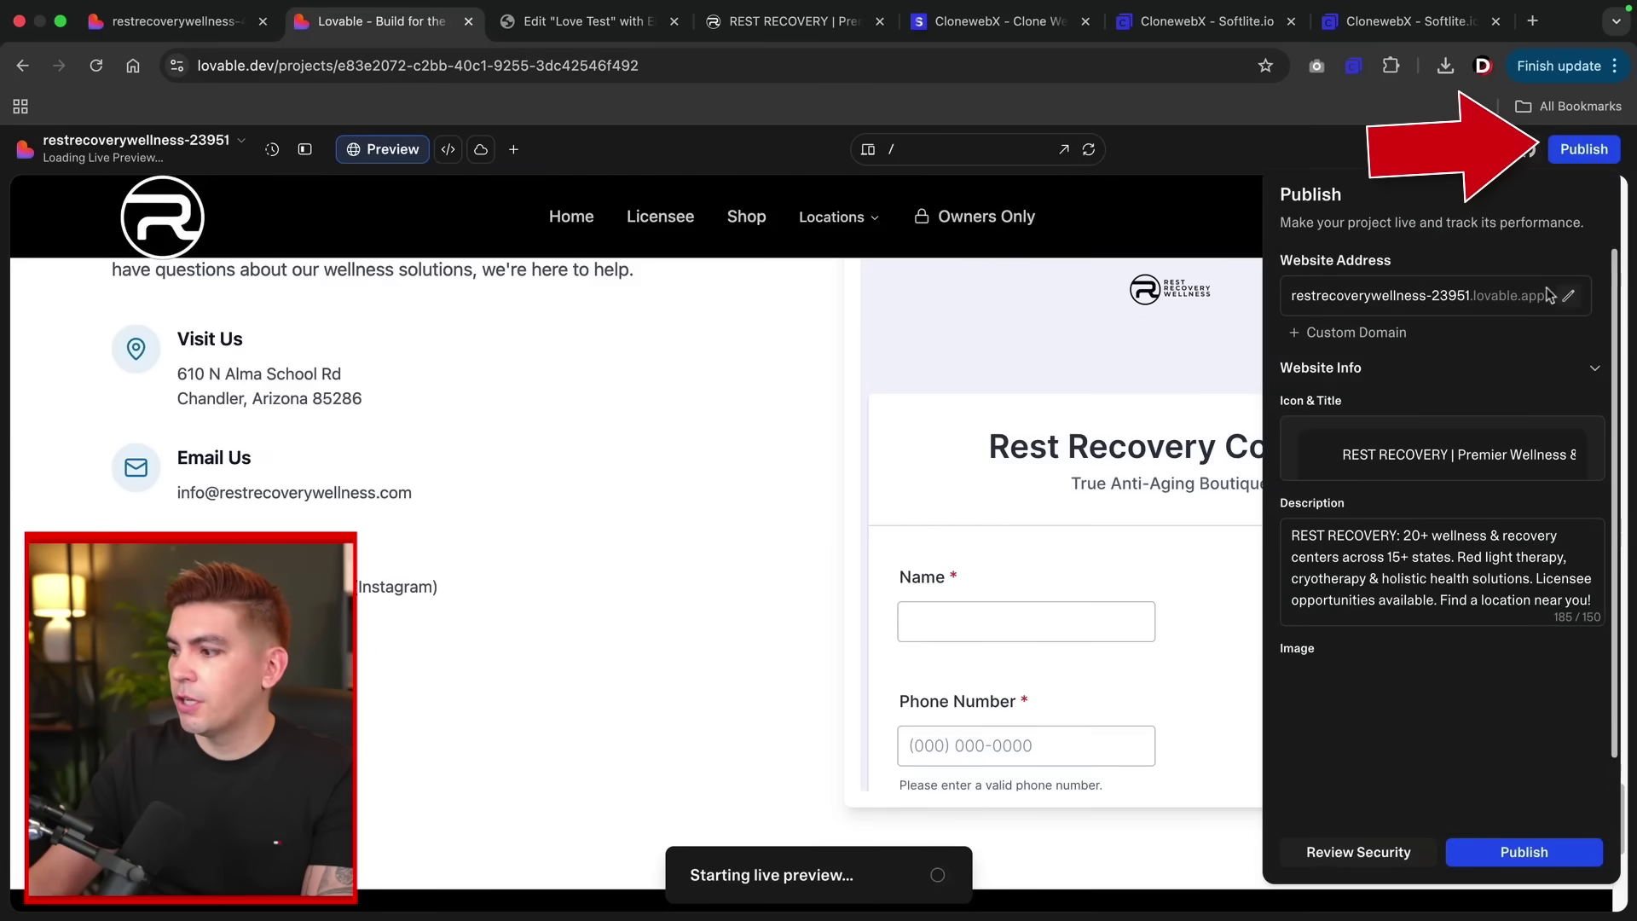
left_click(1526, 852)
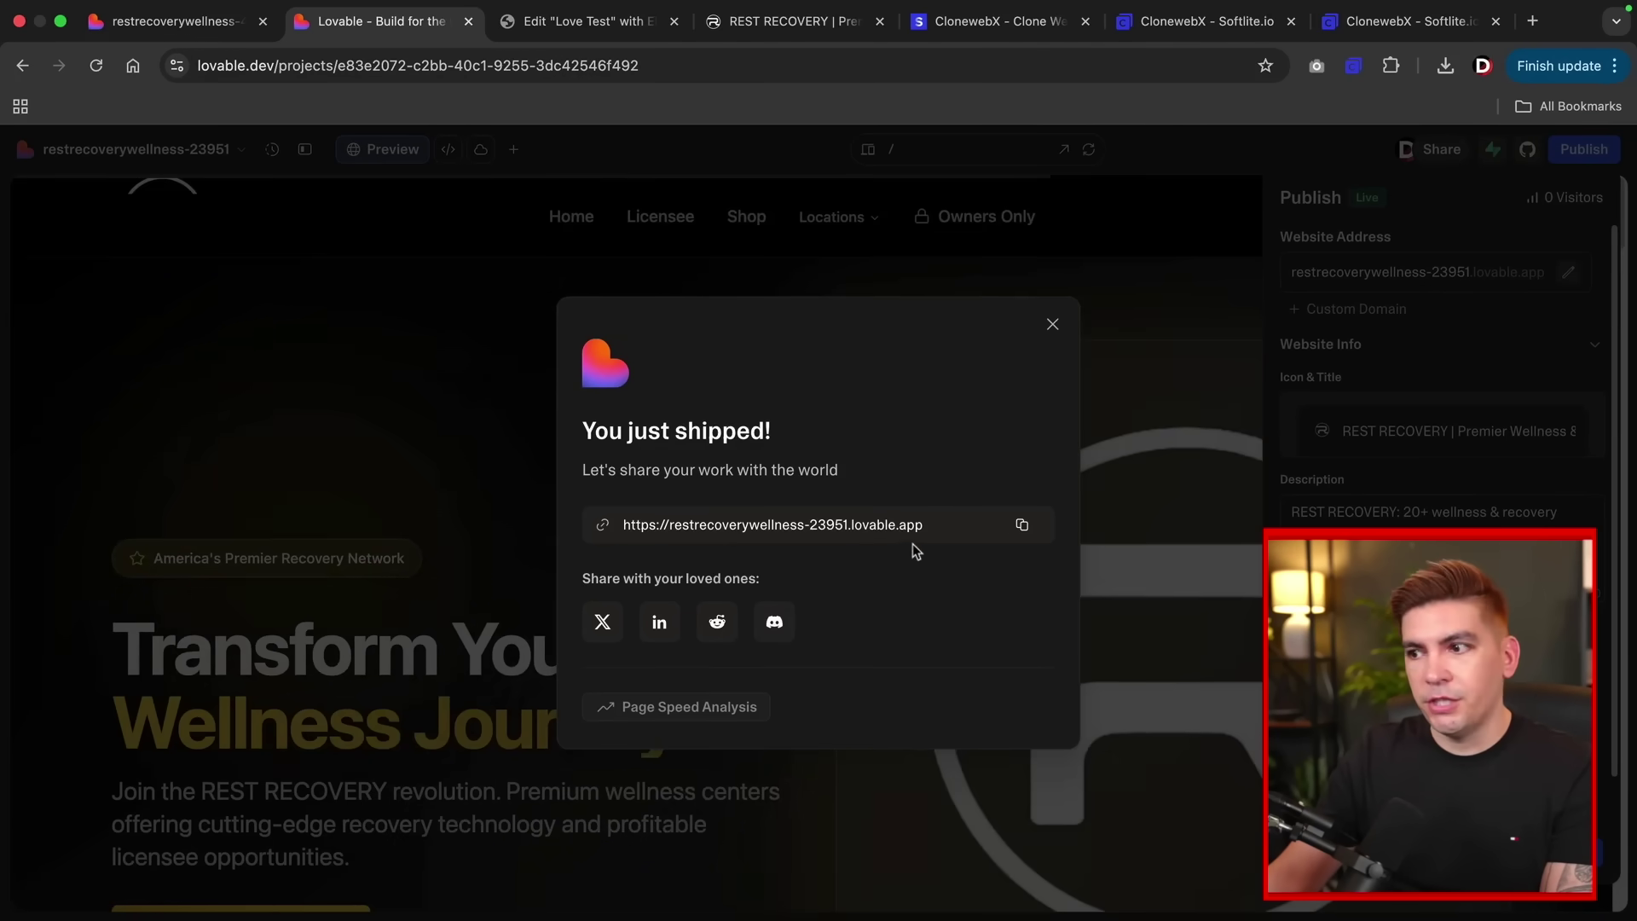
Open restrecoverywellness-23951.lovable.app and copy its address back to CloneWebX's new-project form.
left_click(857, 529)
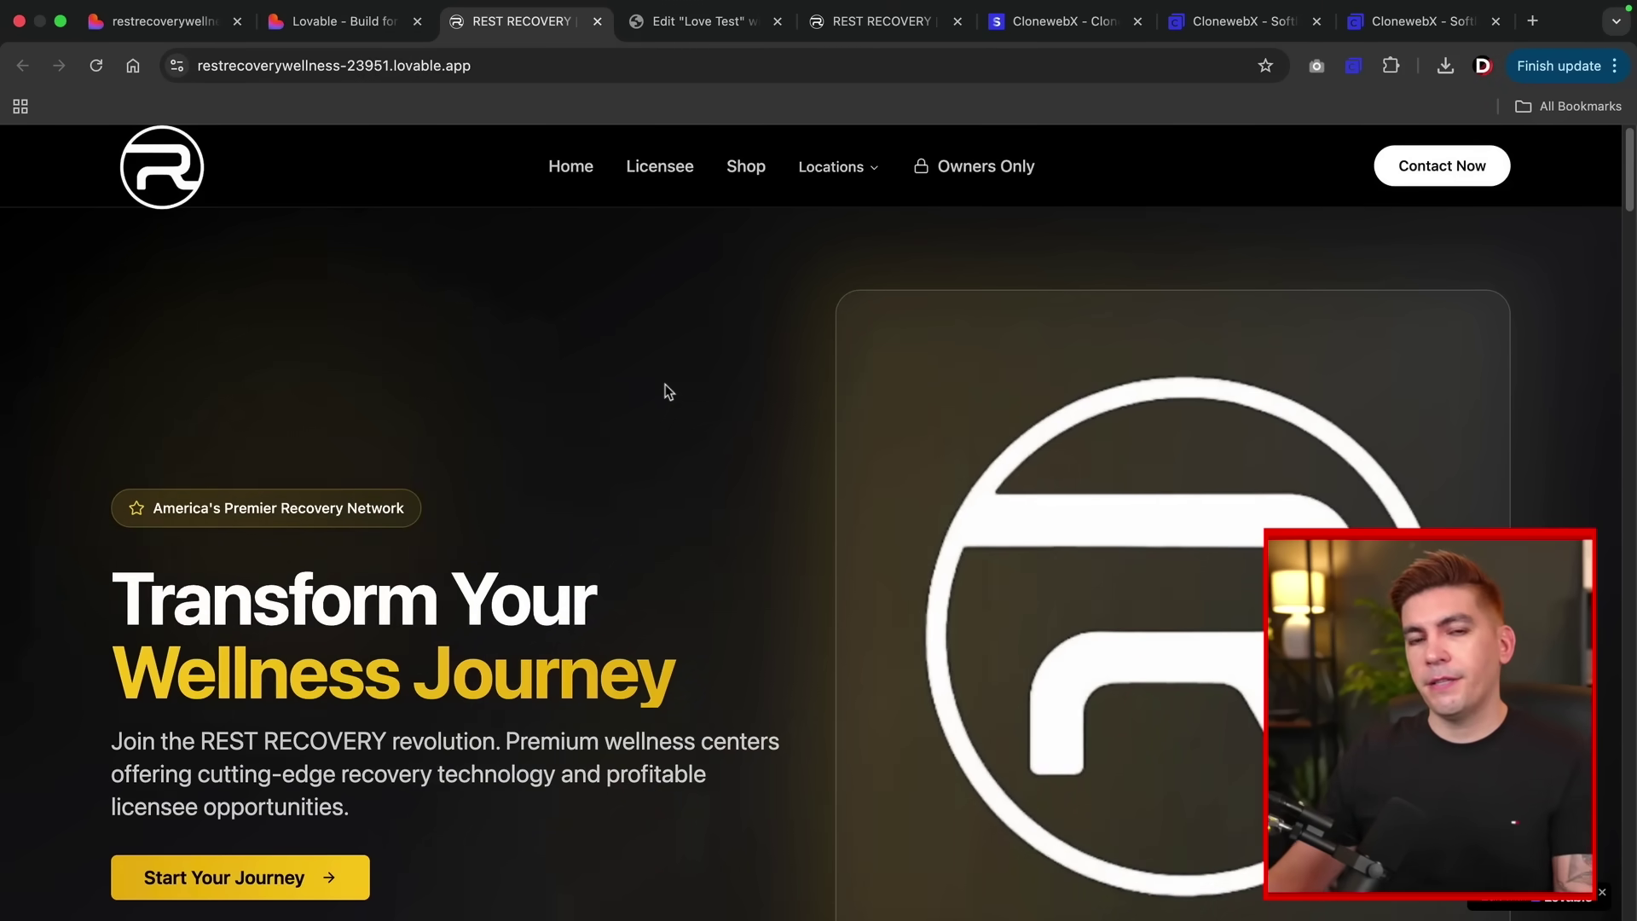
left_click(409, 66)
key("super+c")
right_click(423, 69)
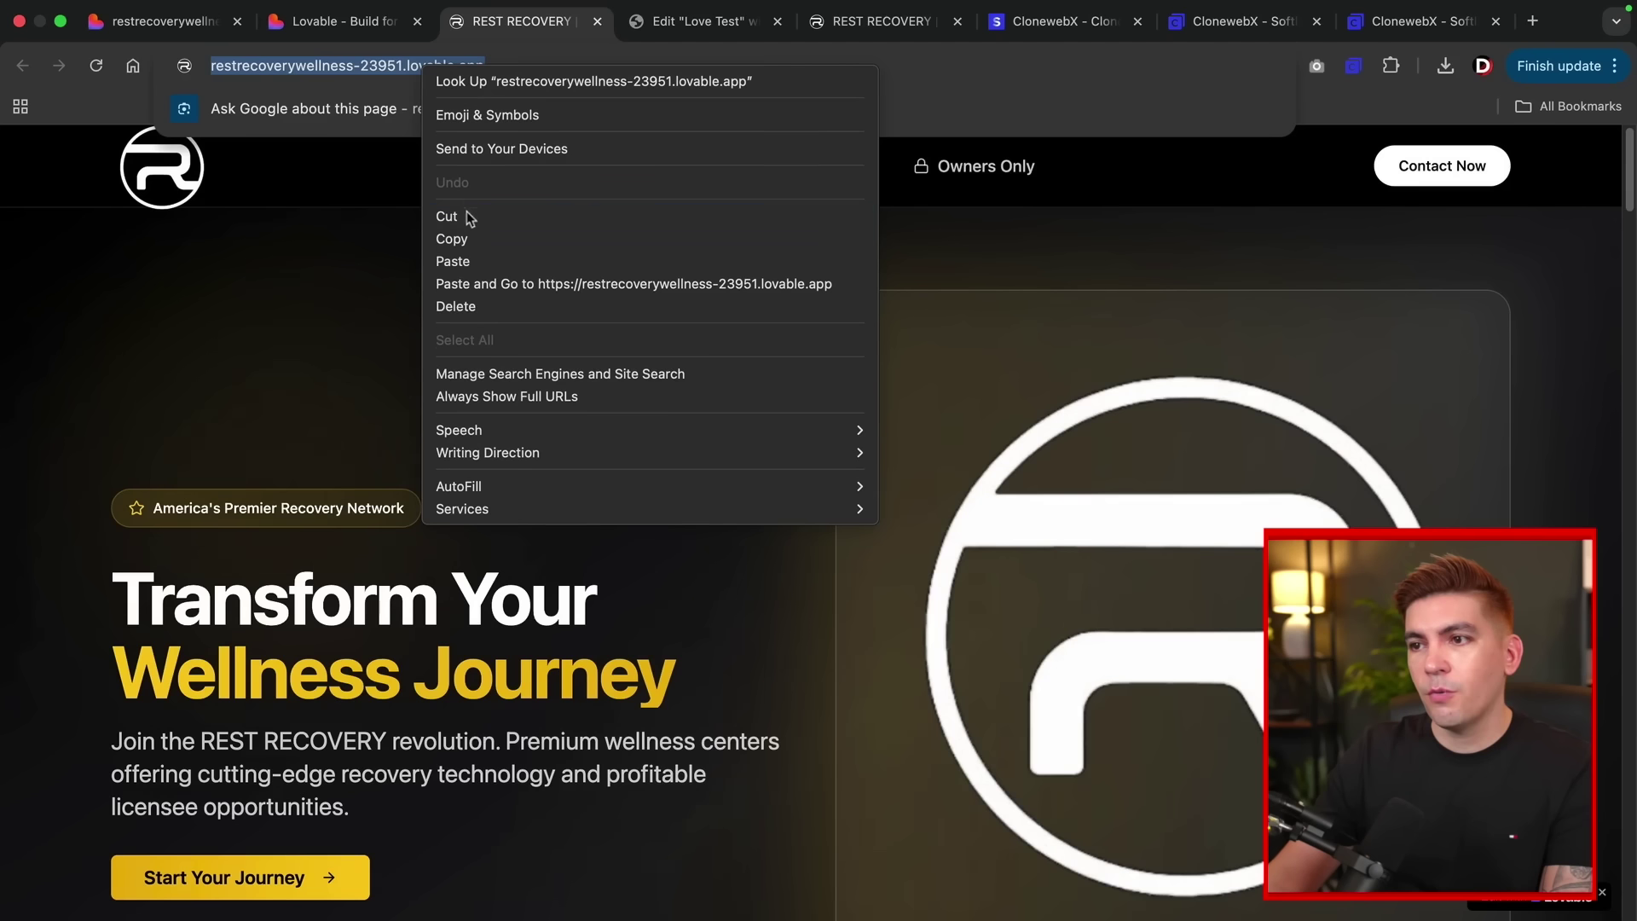
left_click(482, 239)
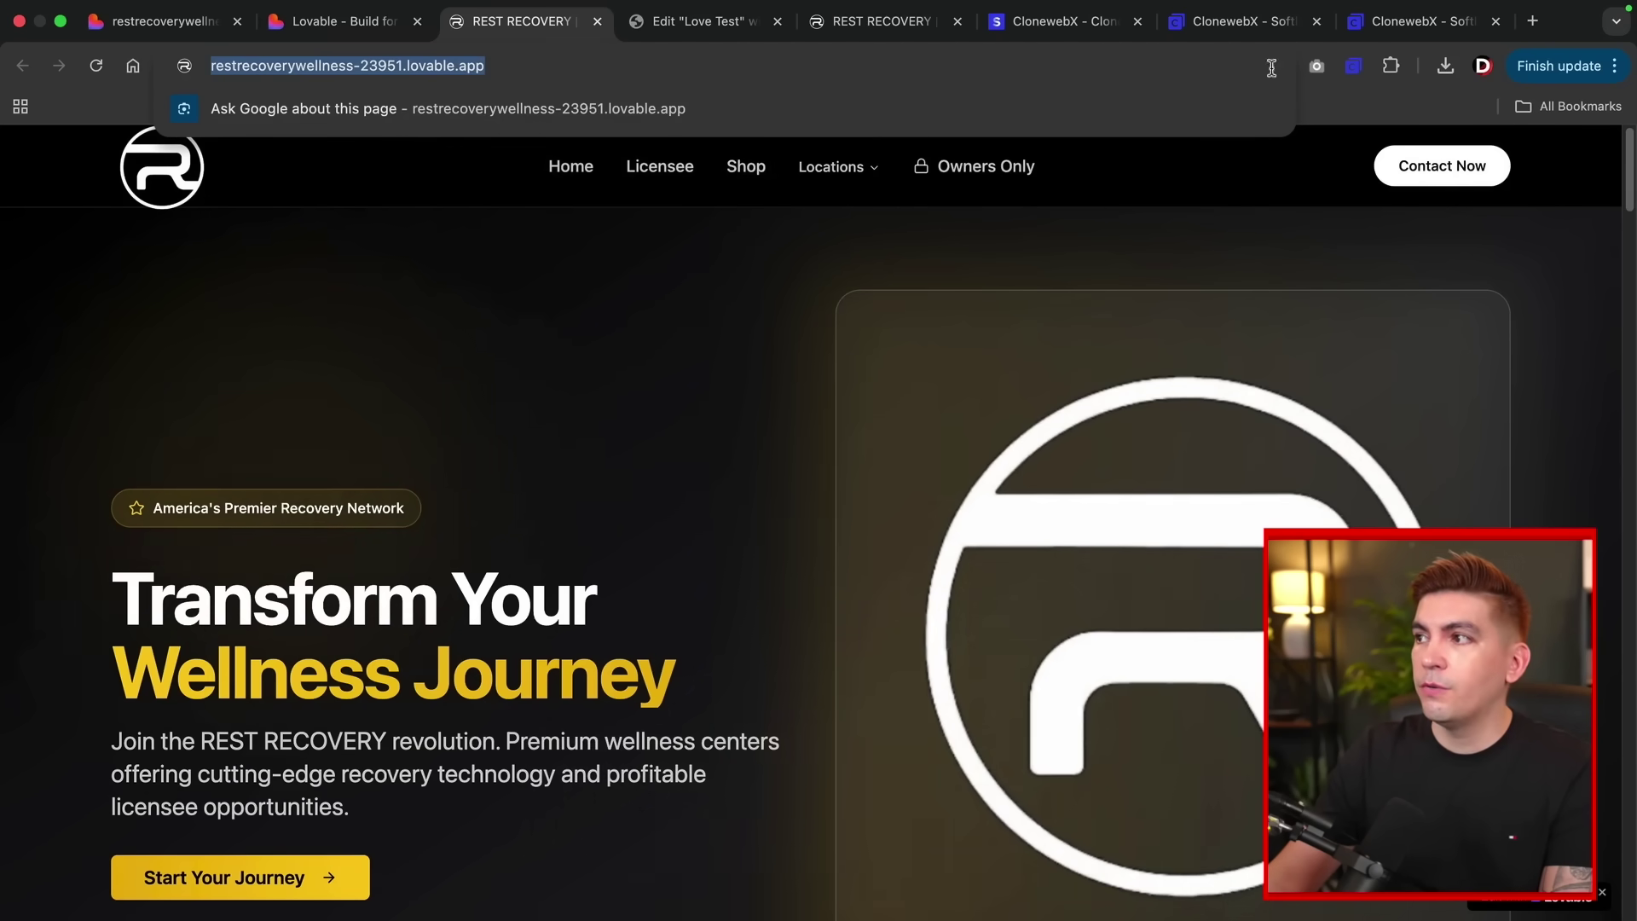
left_click(1388, 37)
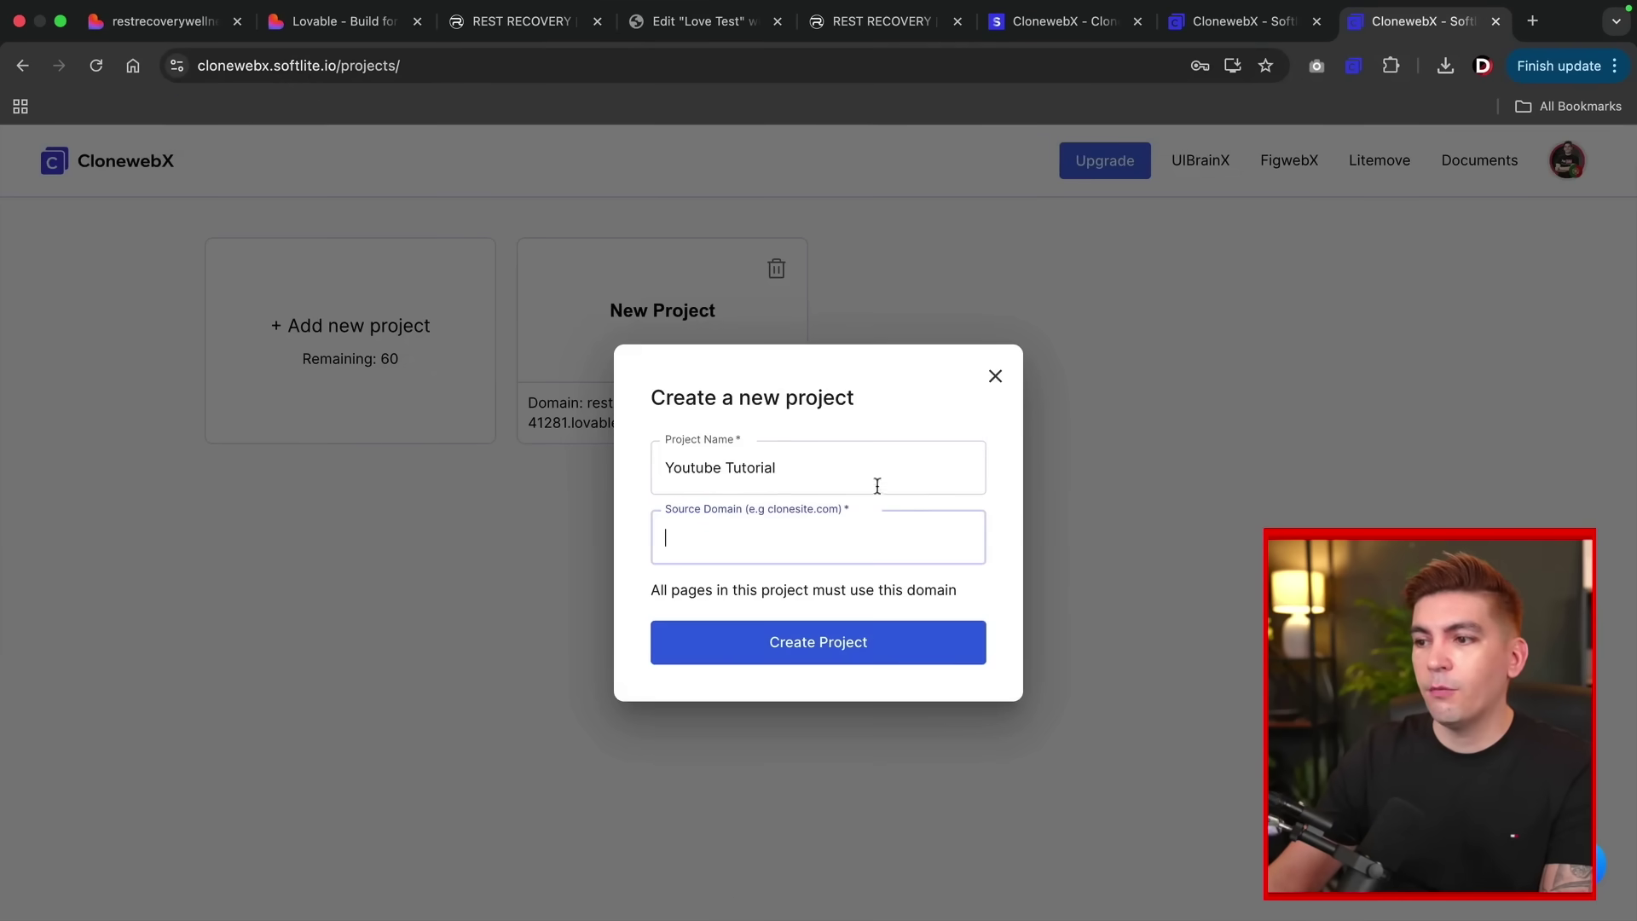
Paste restrecoverywellness-23951.lovable.app as Source Domain, create the project, and return to the projects list.
right_click(719, 532)
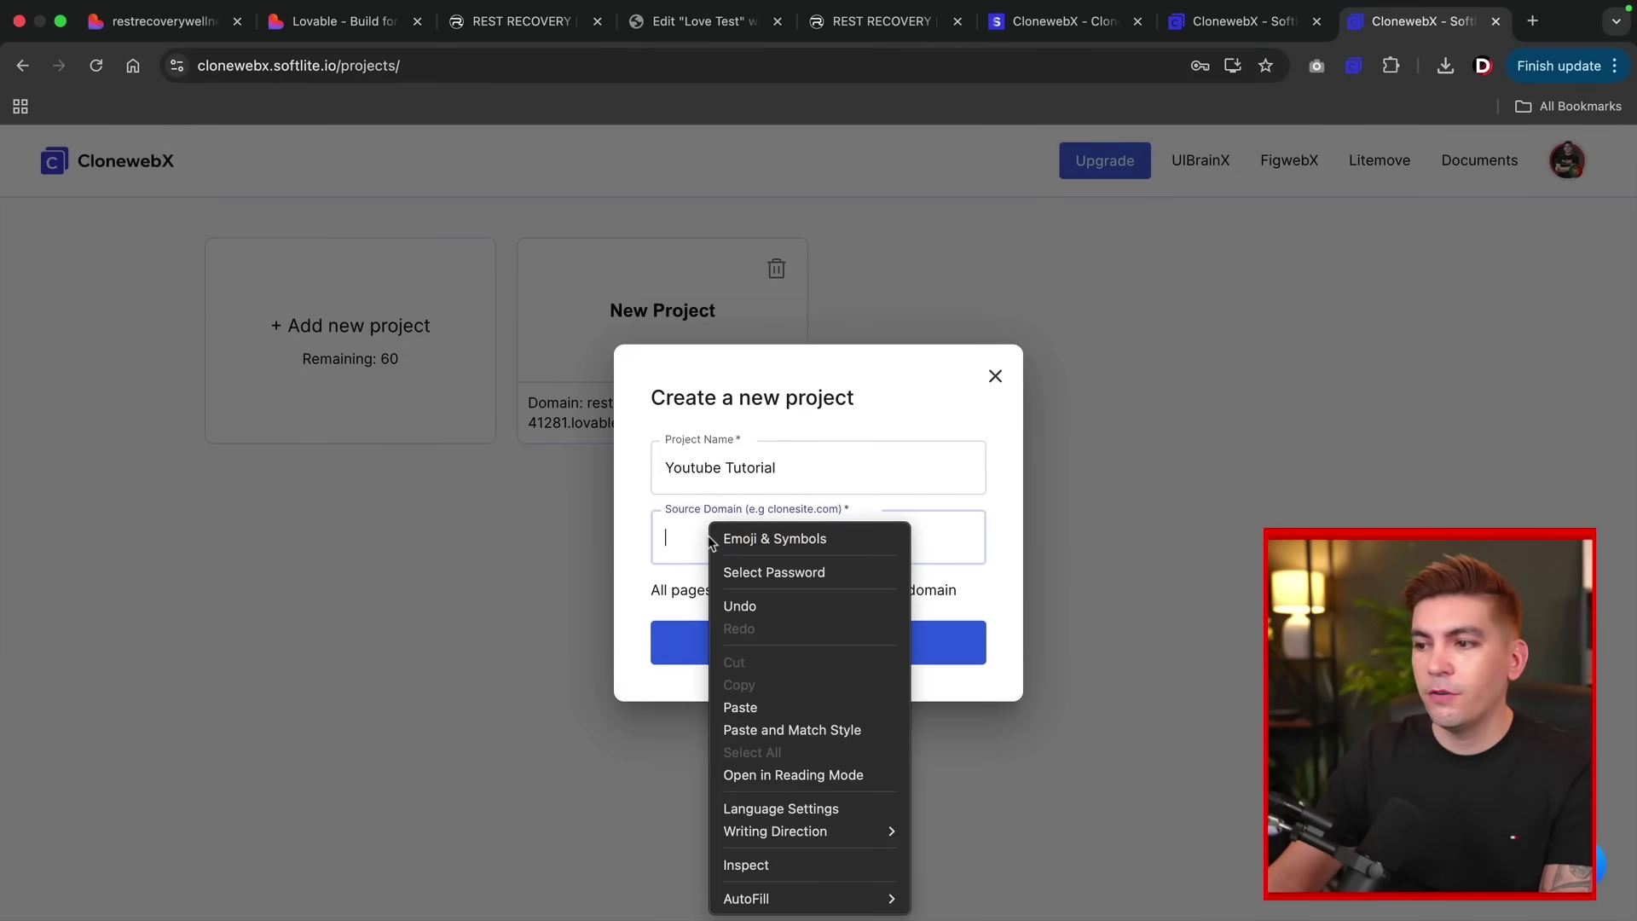
left_click(743, 705)
left_click(825, 653)
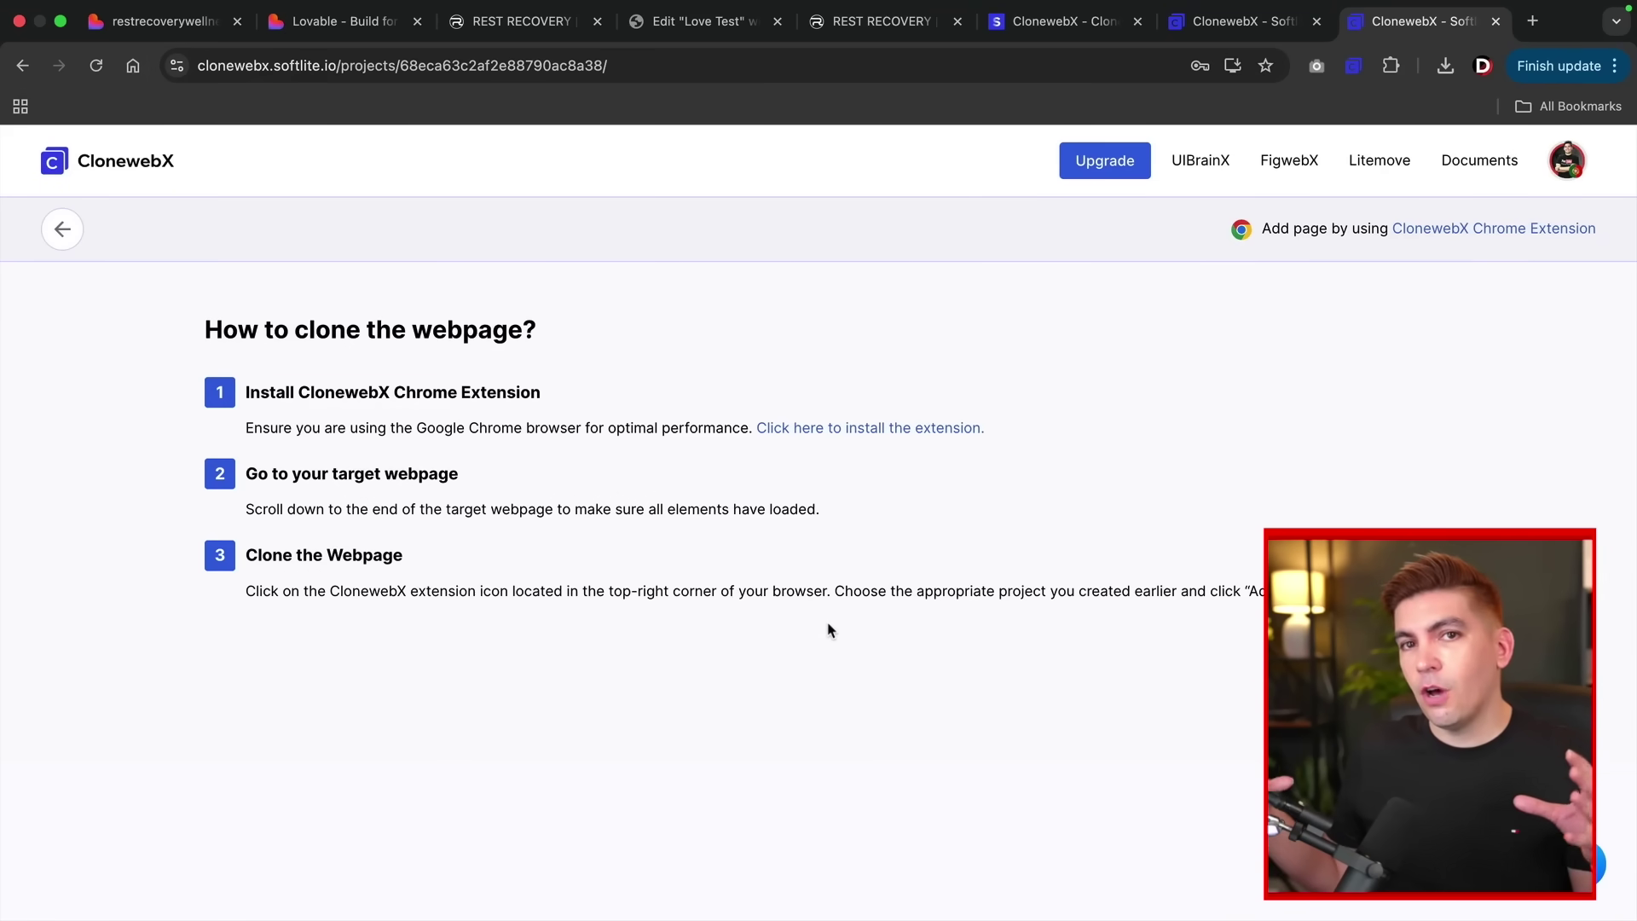
left_click(860, 428)
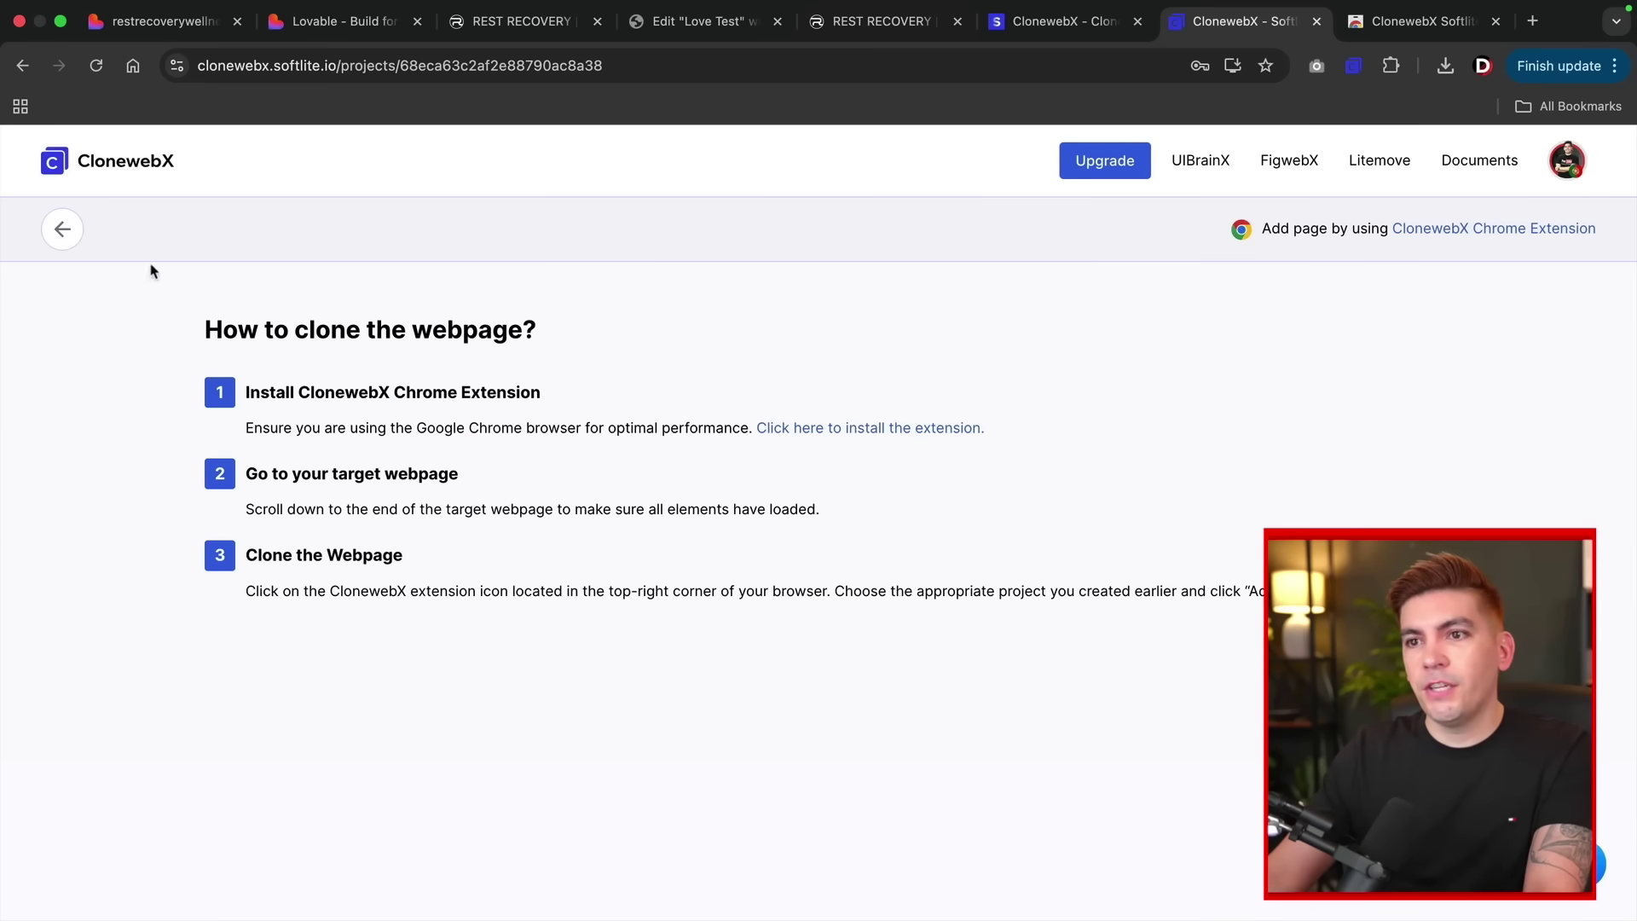
left_click(65, 232)
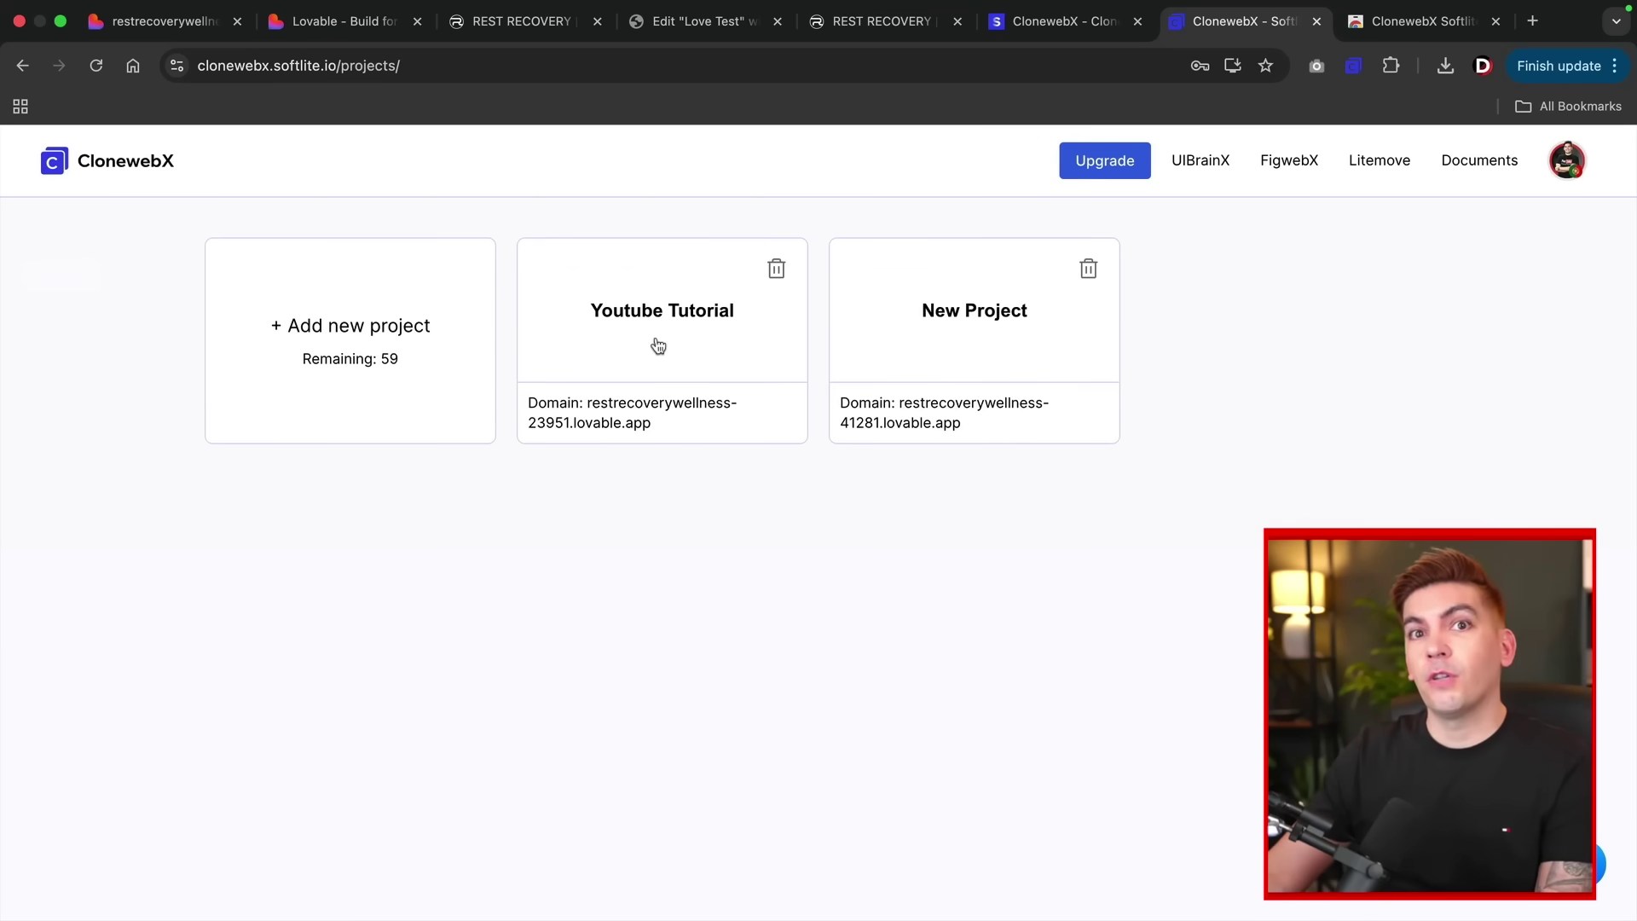
Switch to the live restrecoverywellness-41281 site and scroll through the homepage.
left_click(856, 29)
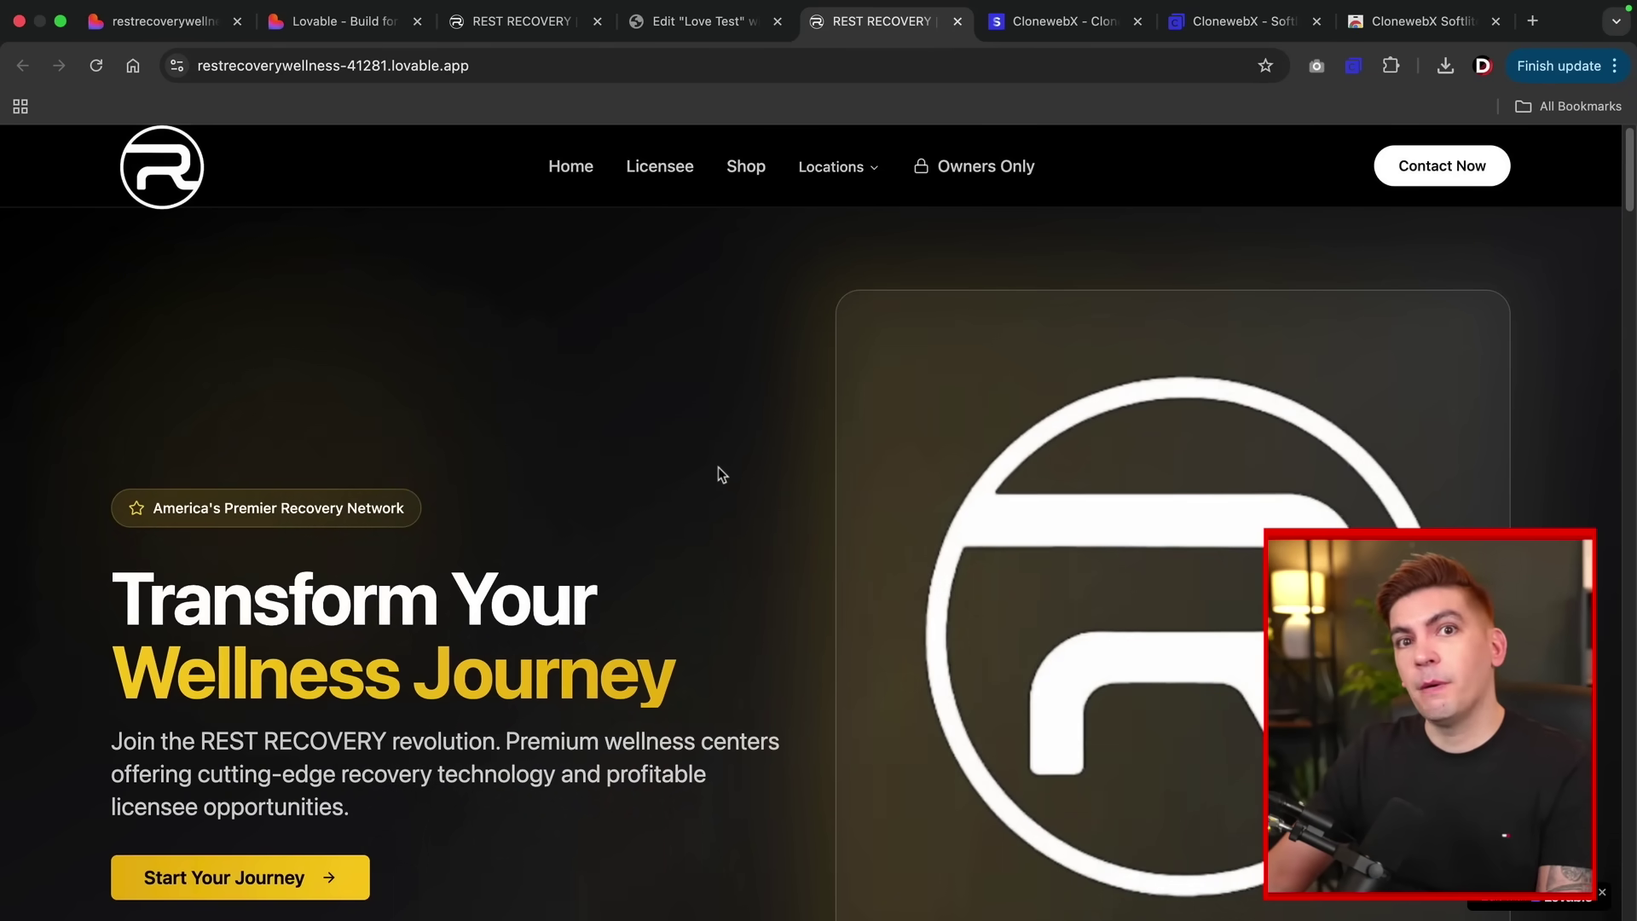
scroll(723, 499, "down", 15)
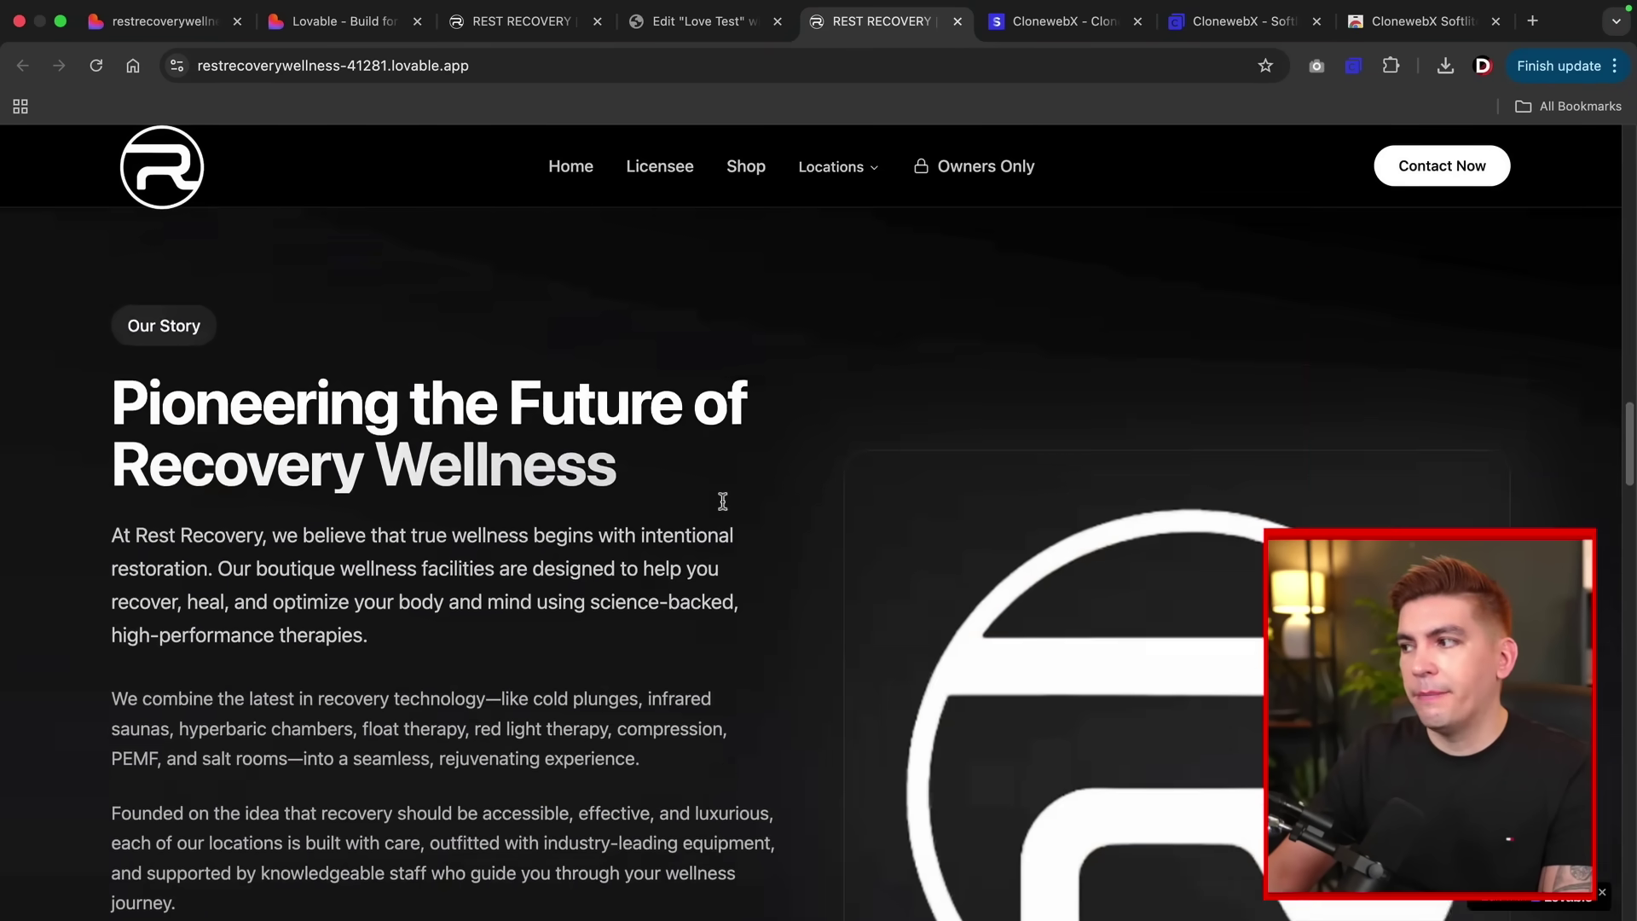
scroll(723, 502, "down", 20)
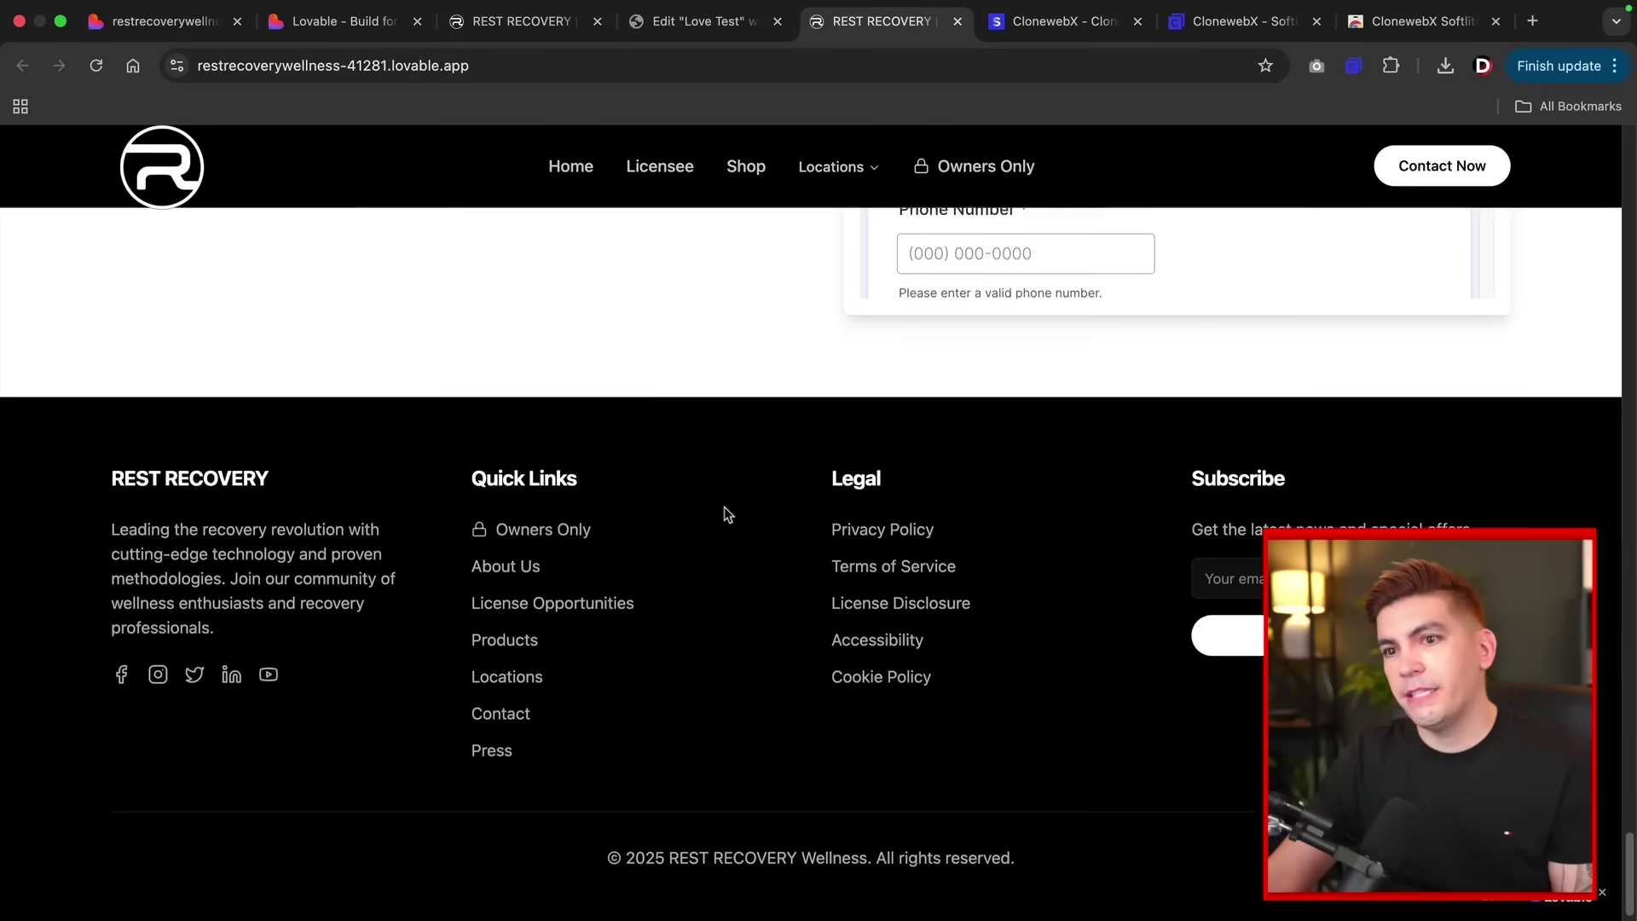
scroll(734, 554, "up", 20)
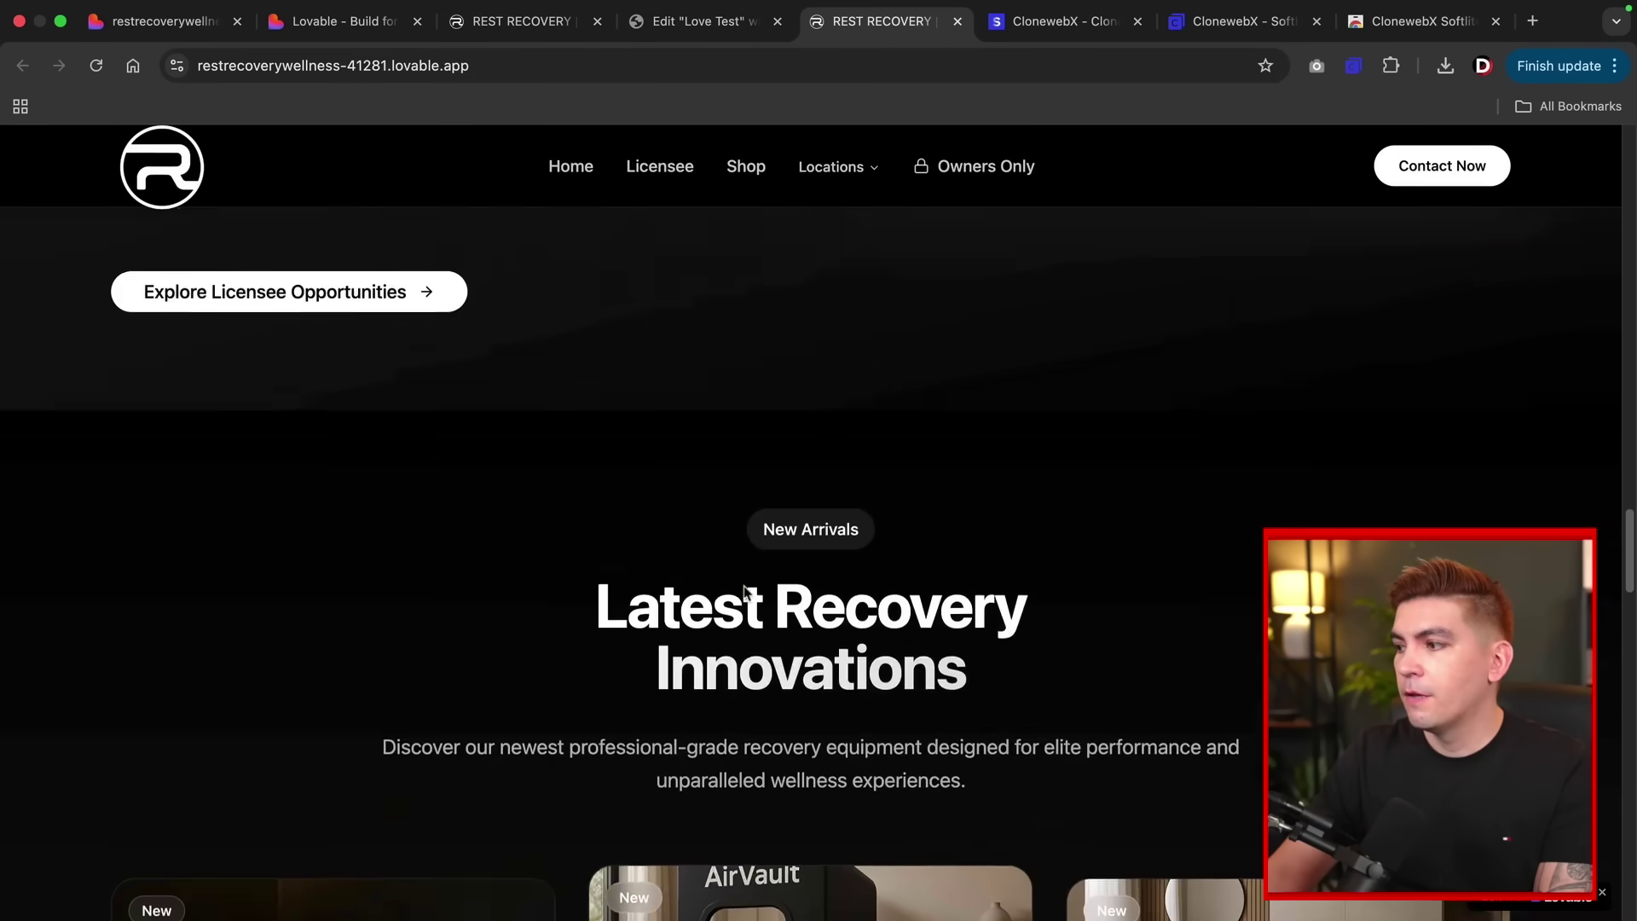
scroll(745, 588, "up", 15)
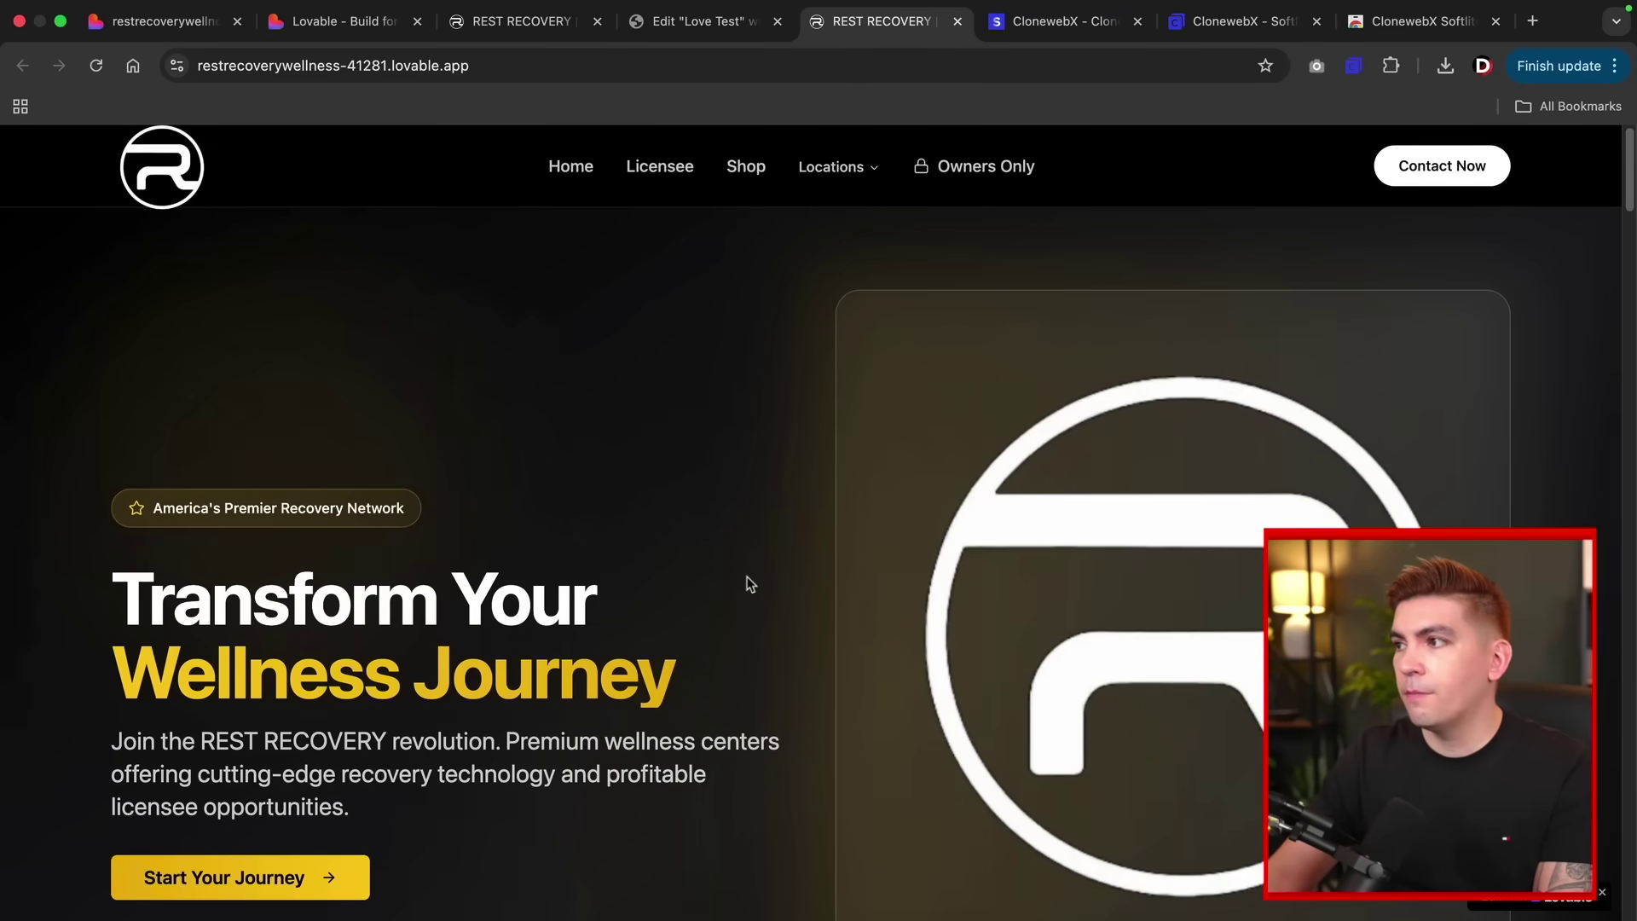
scroll(853, 511, "down", 2)
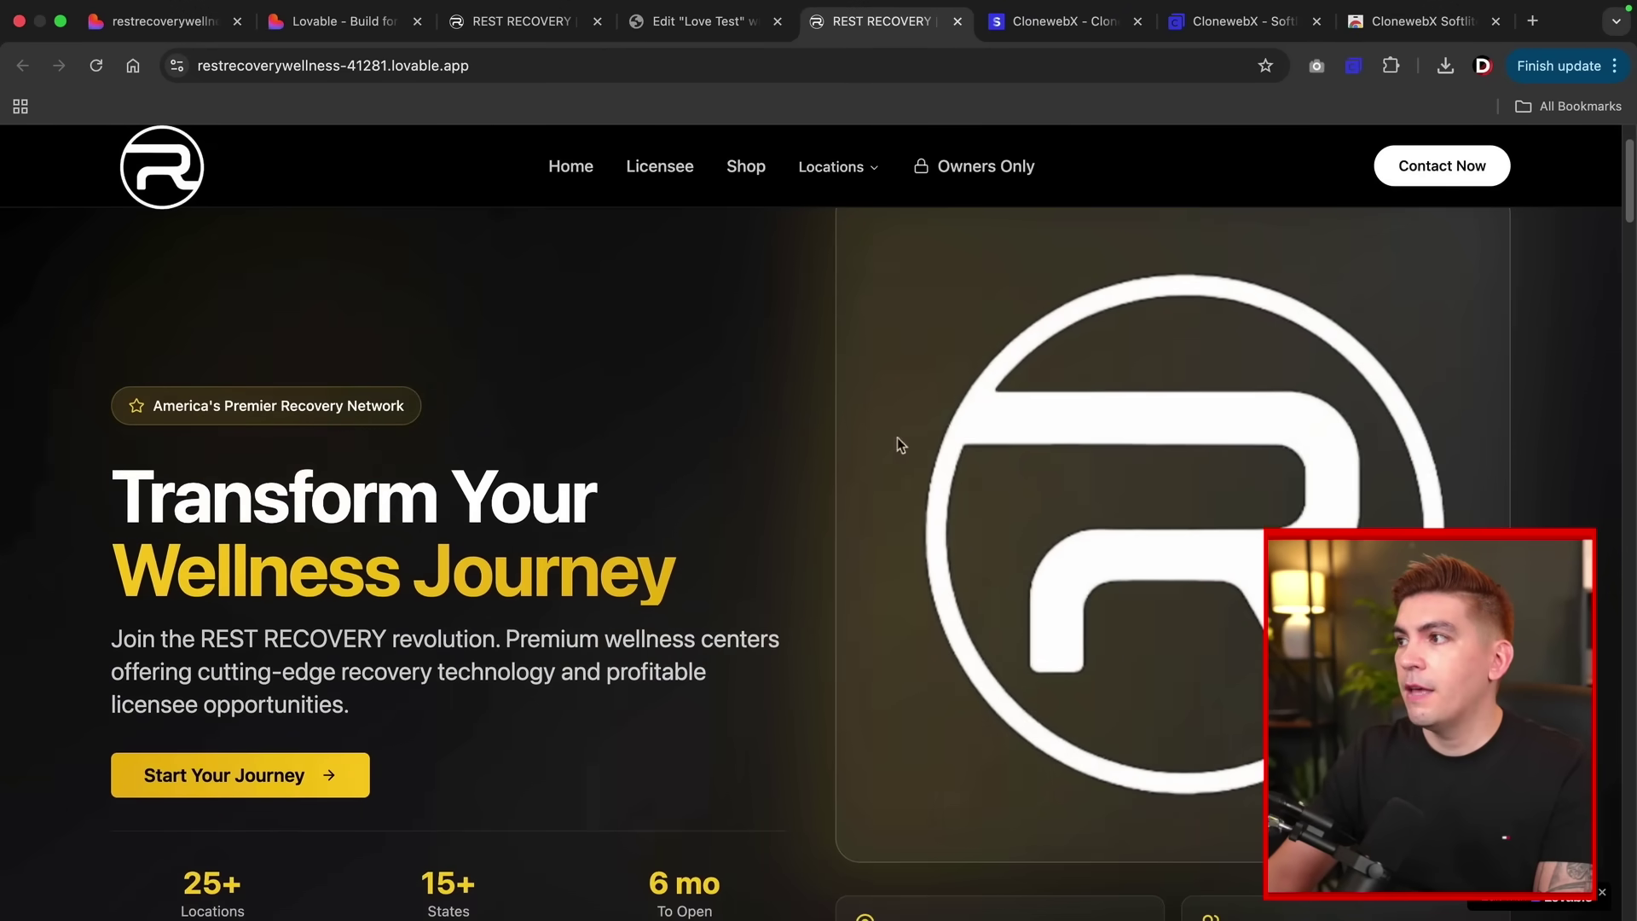
Add this homepage to the 'Youtube Tutorial' project in the CloneWebX popup.
left_click(1354, 67)
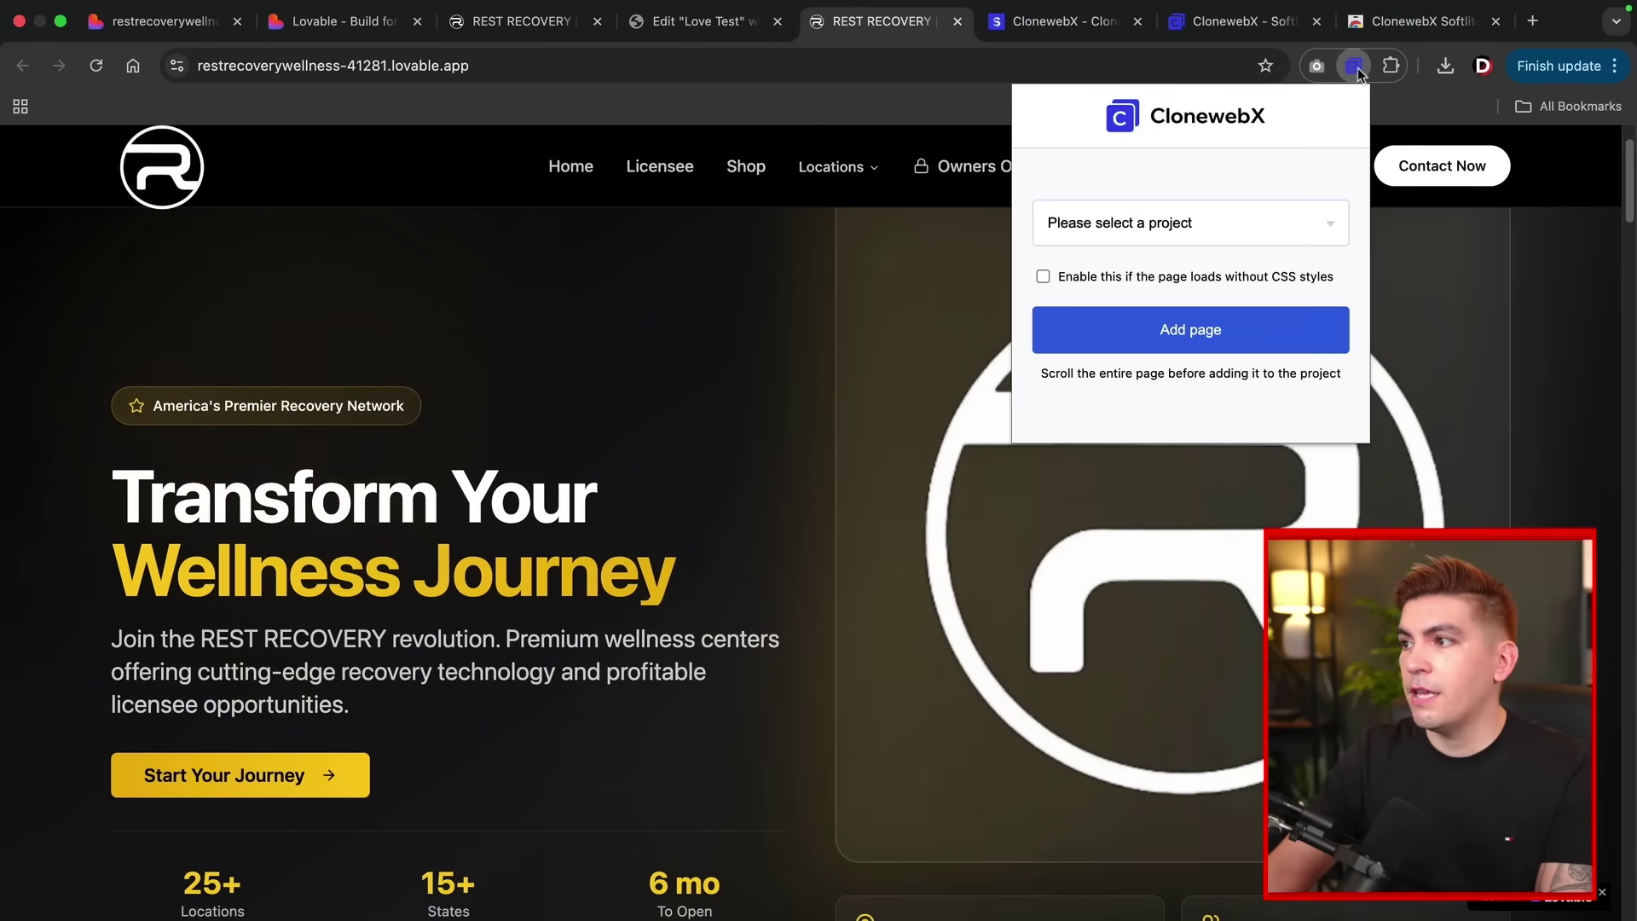
left_click(1217, 225)
left_click(1174, 249)
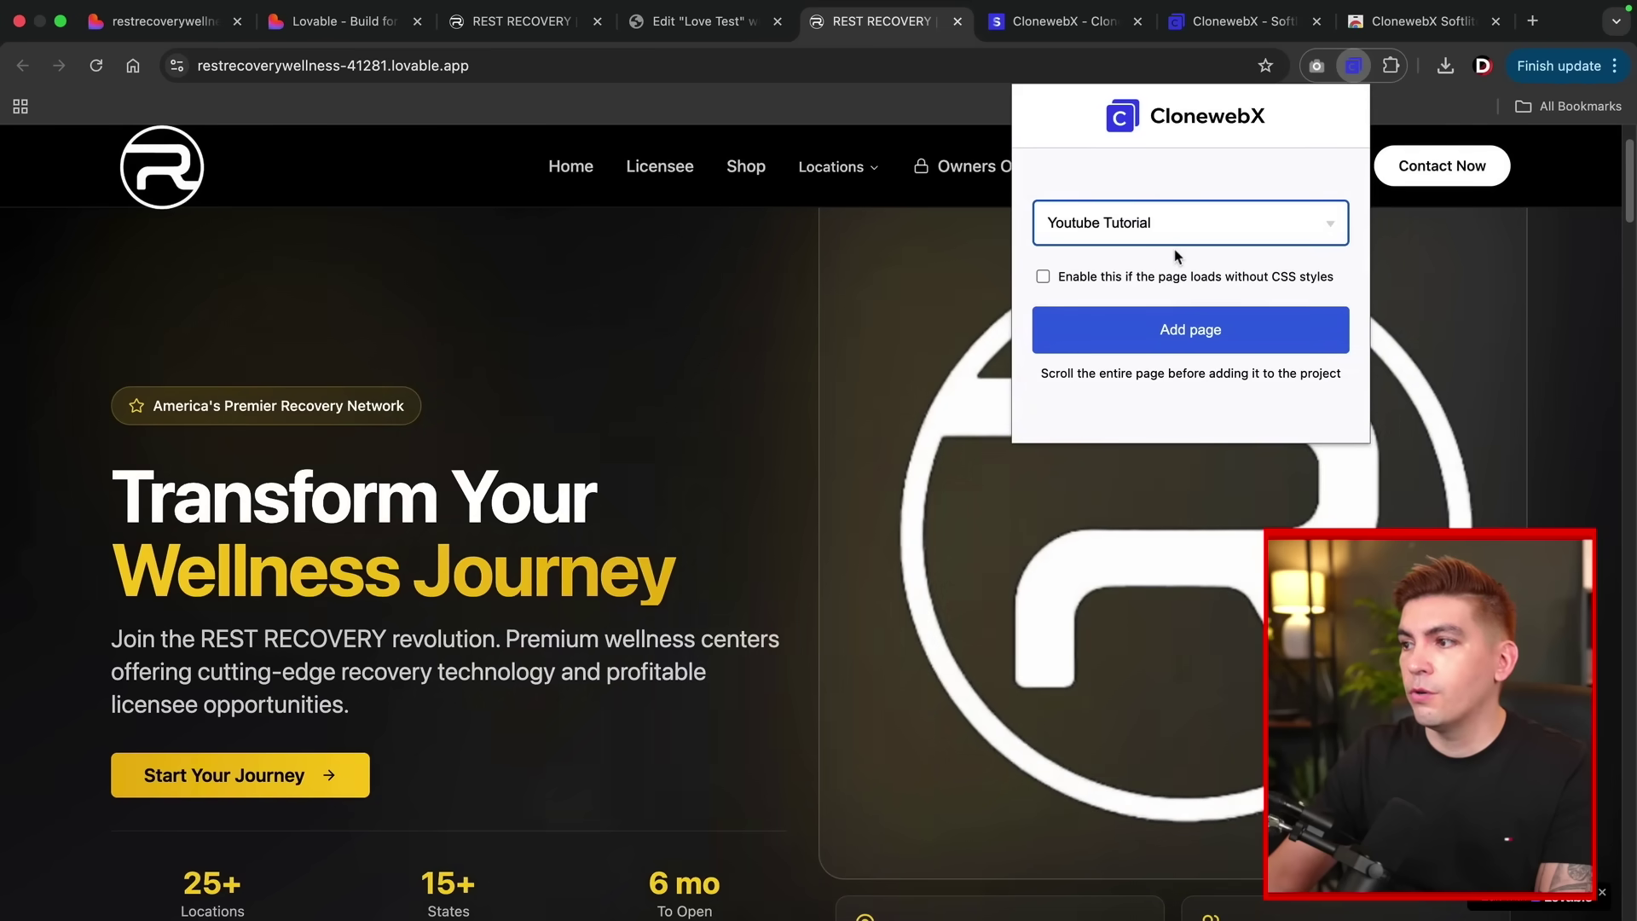
left_click(1151, 332)
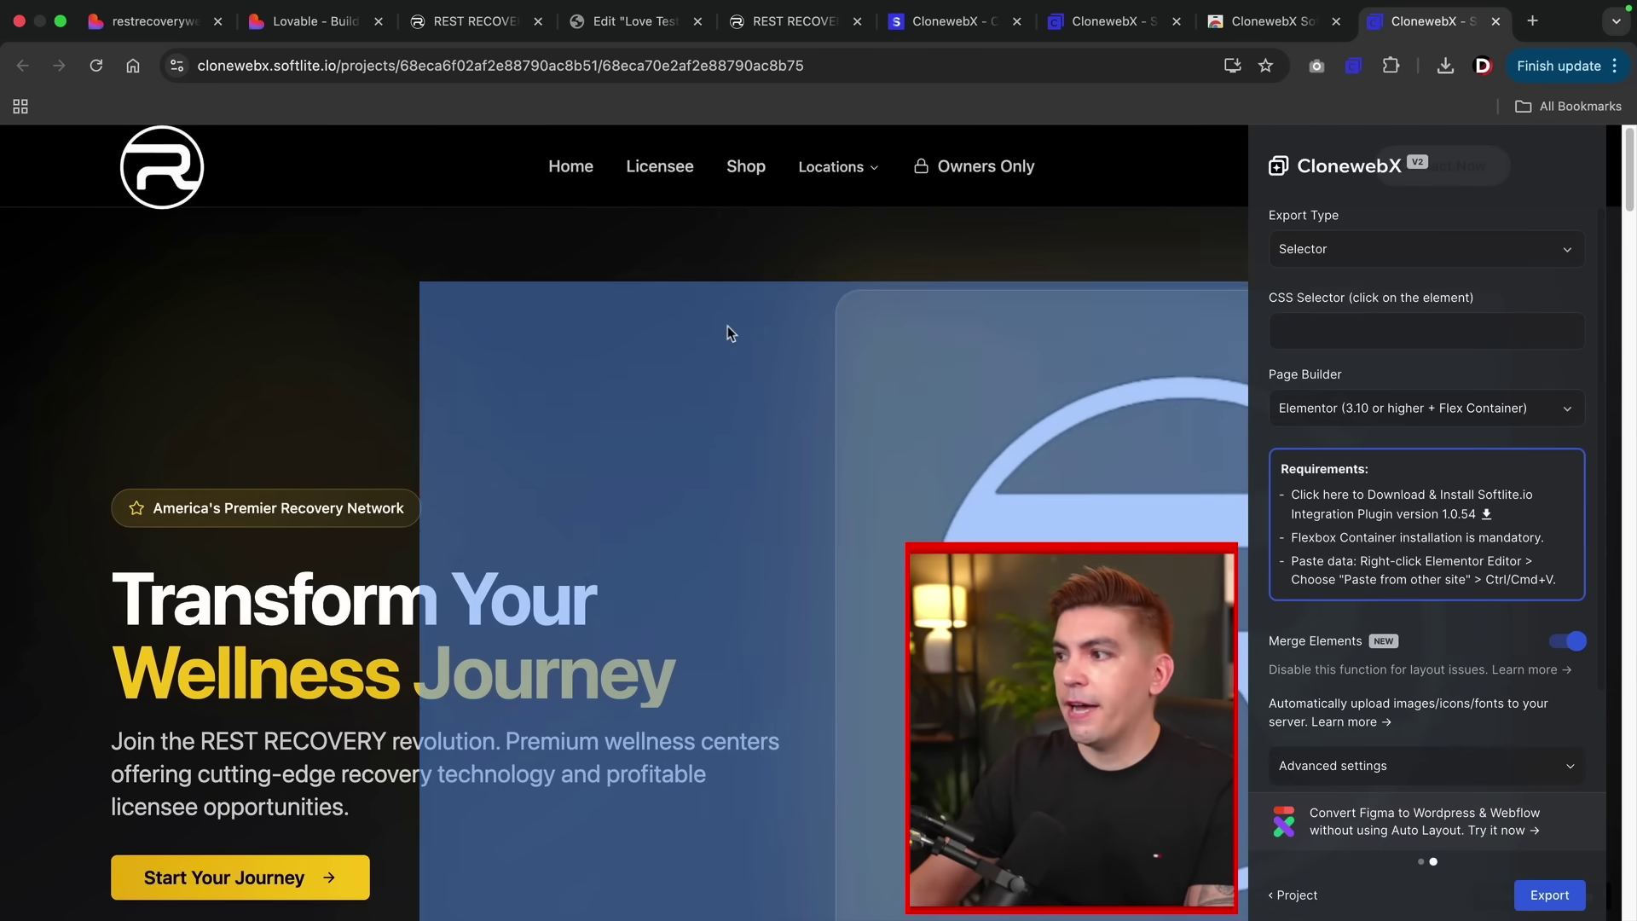
scroll(908, 300, "down", 2)
scroll(898, 300, "down", 12)
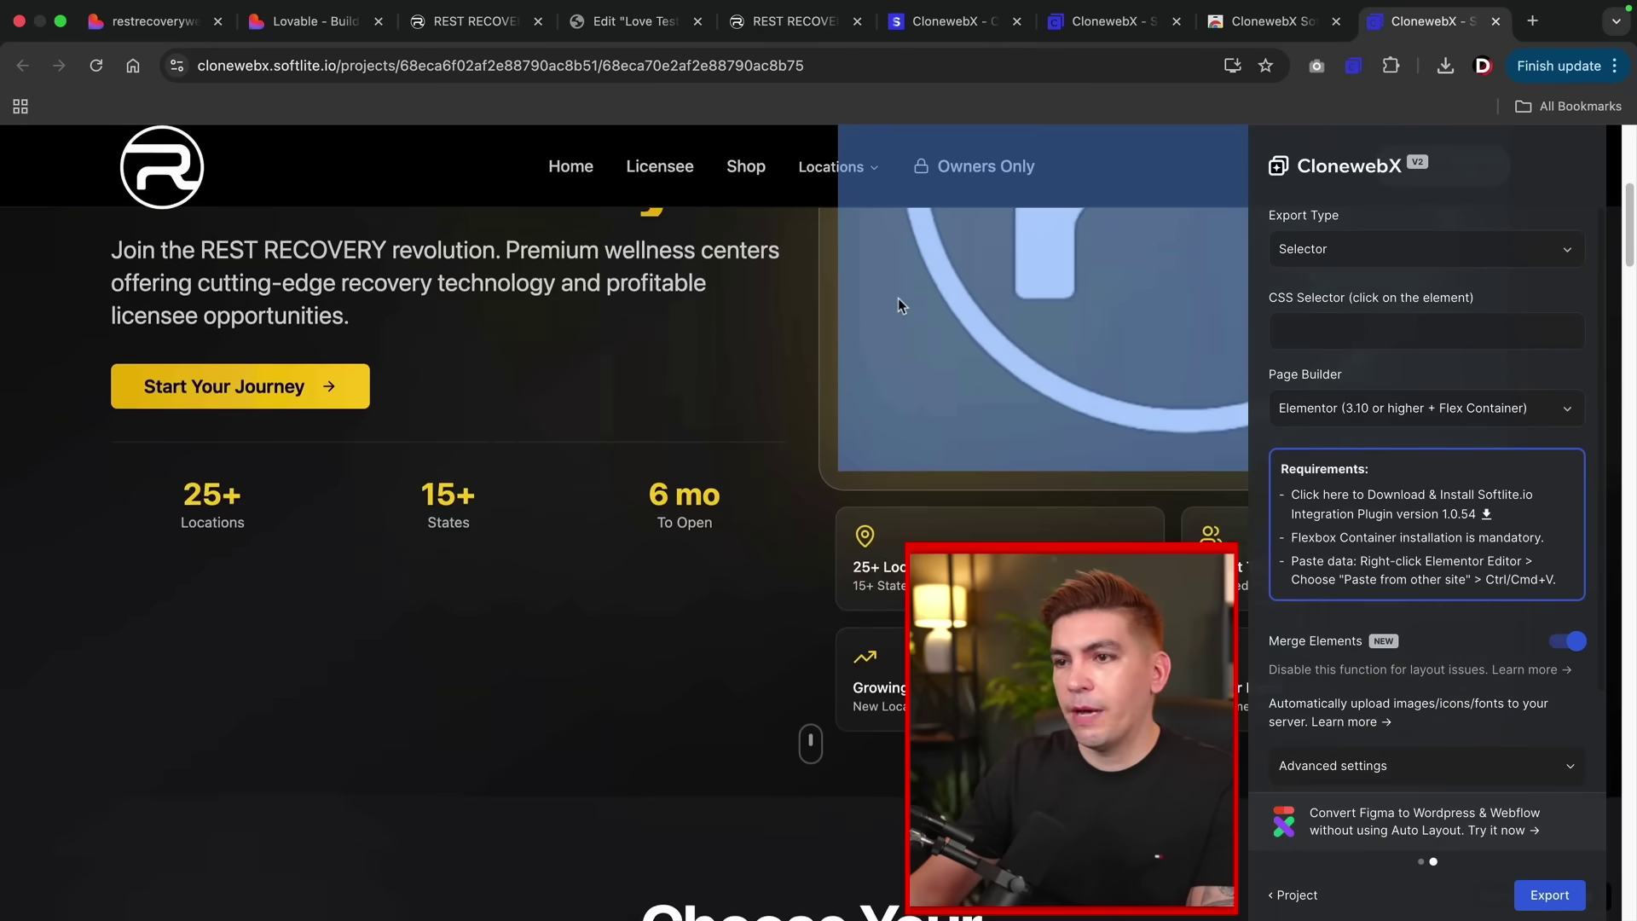
scroll(897, 299, "down", 15)
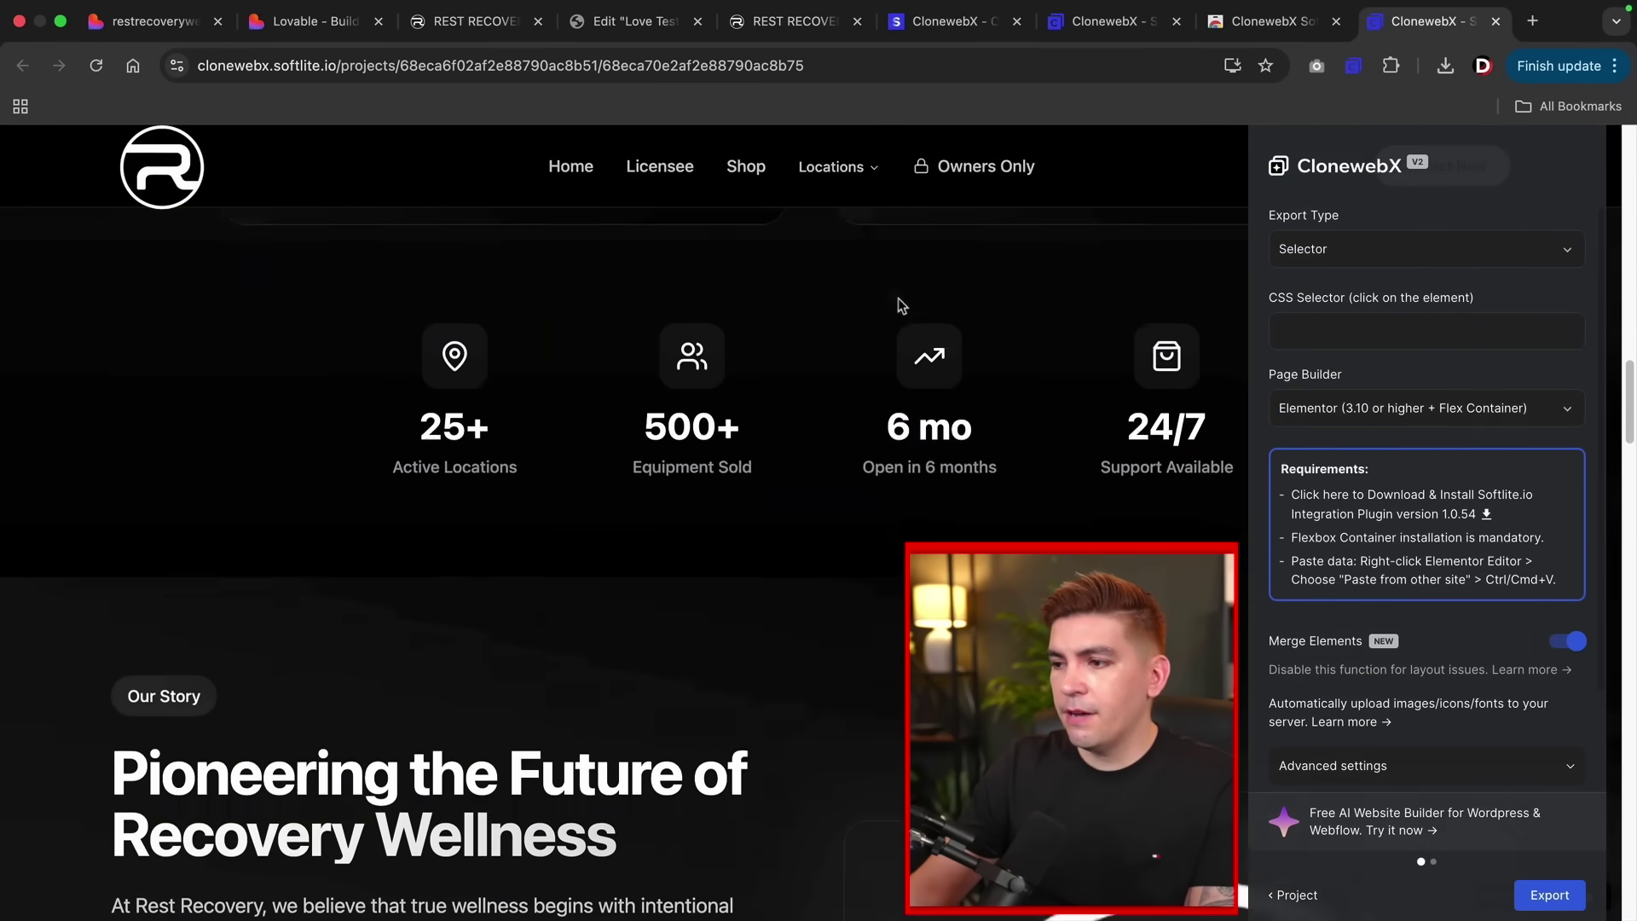
scroll(898, 305, "down", 15)
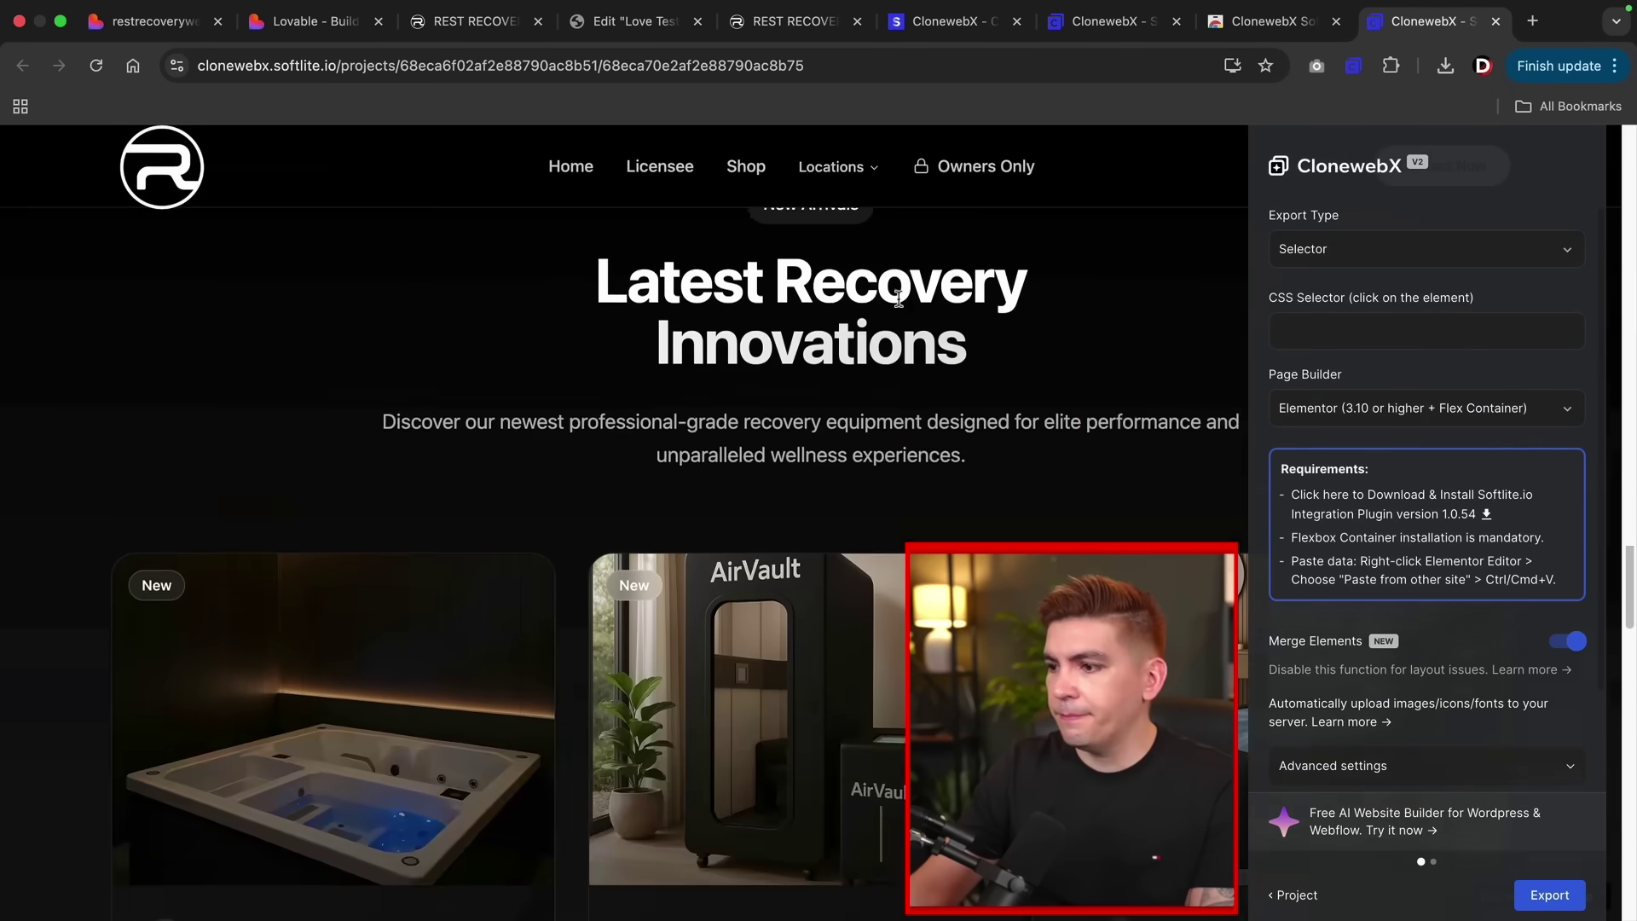
scroll(898, 300, "down", 10)
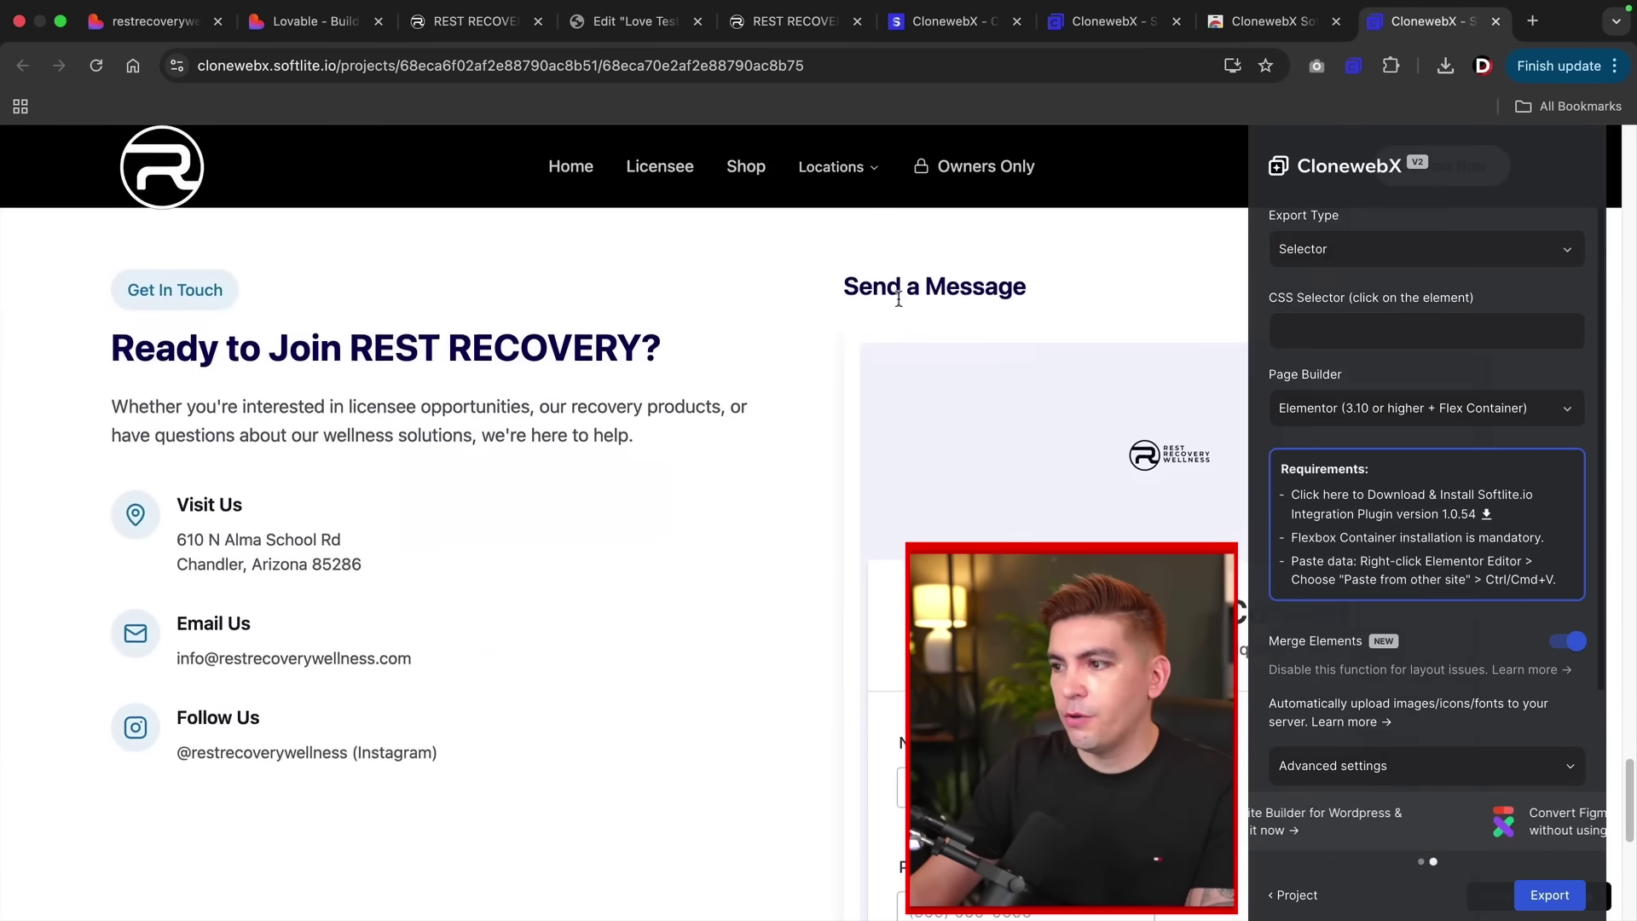
scroll(912, 358, "up", 4)
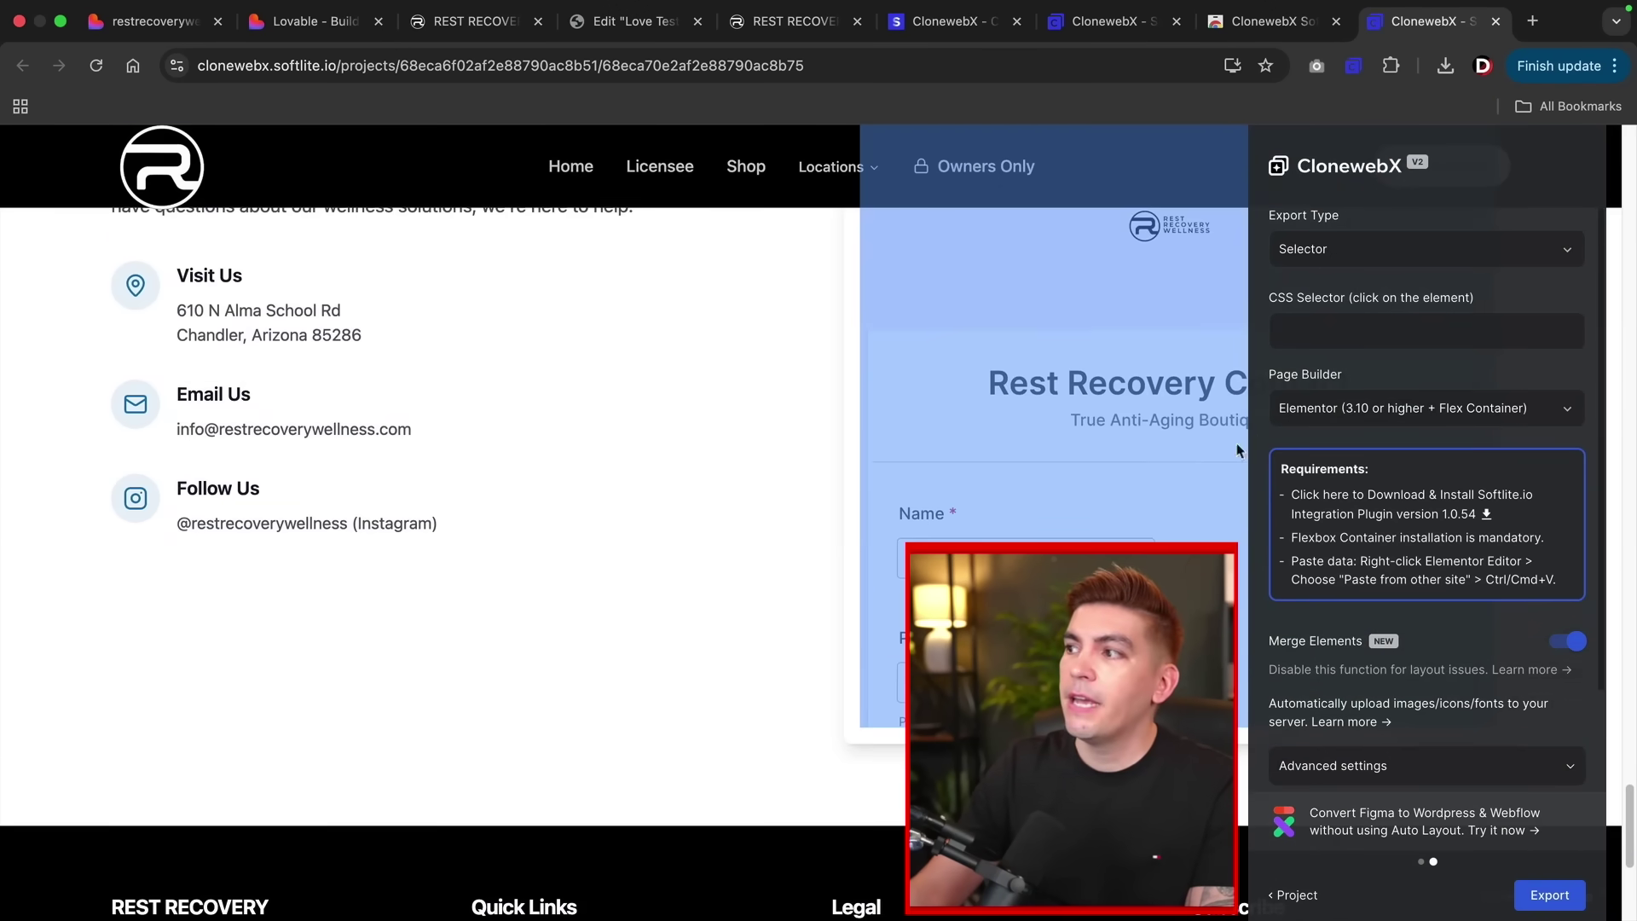
scroll(961, 476, "up", 20)
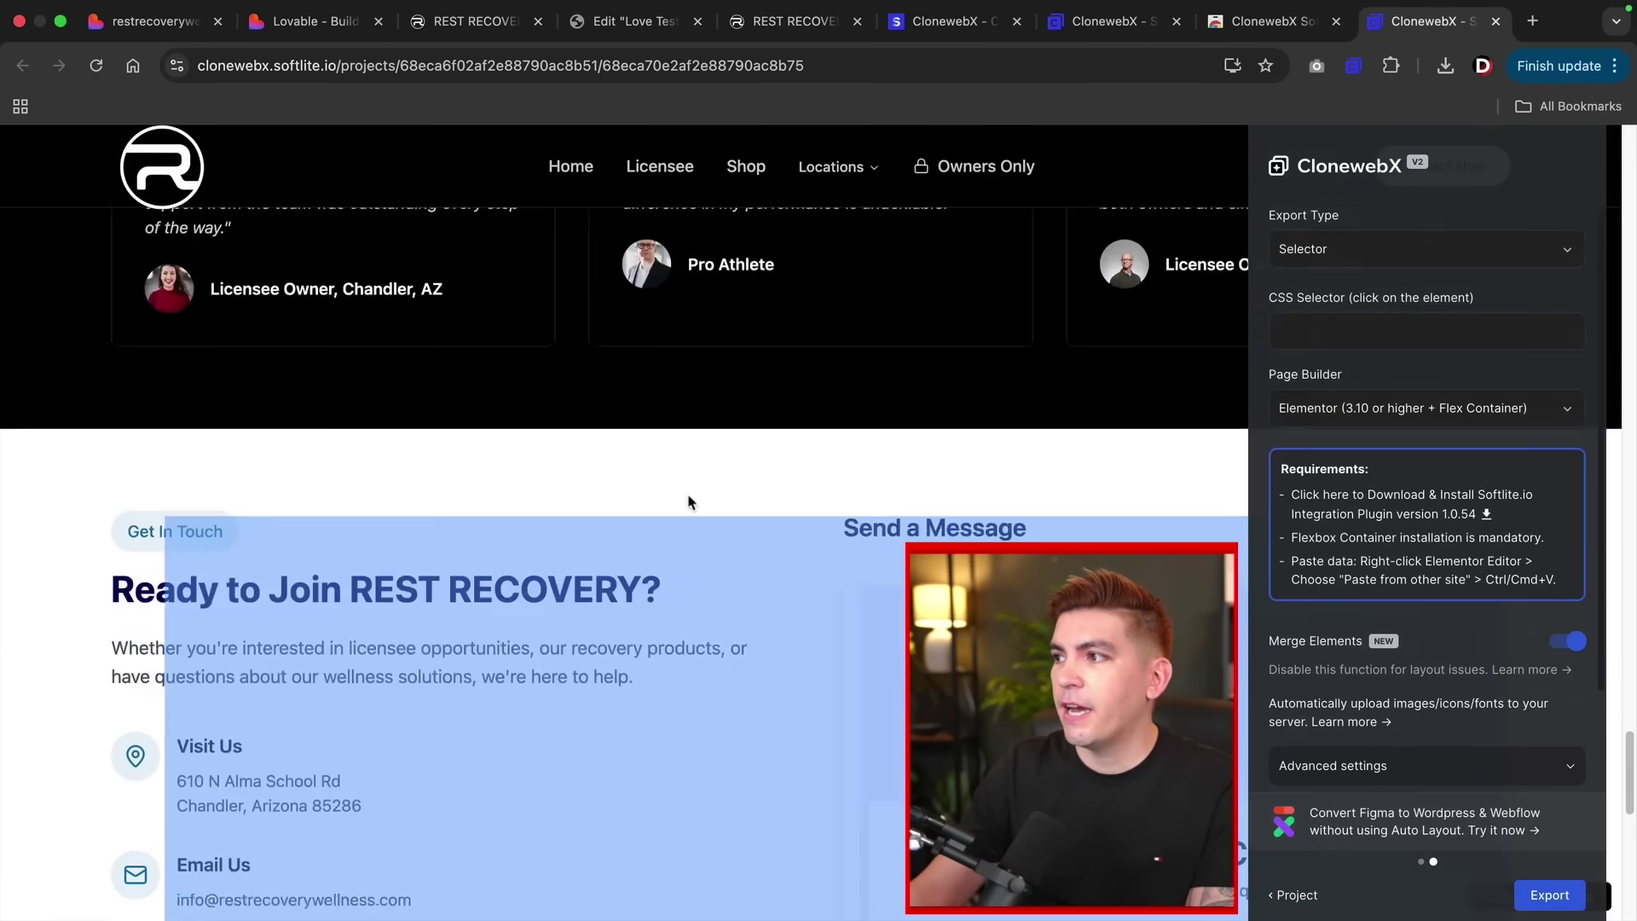
scroll(383, 482, "up", 2)
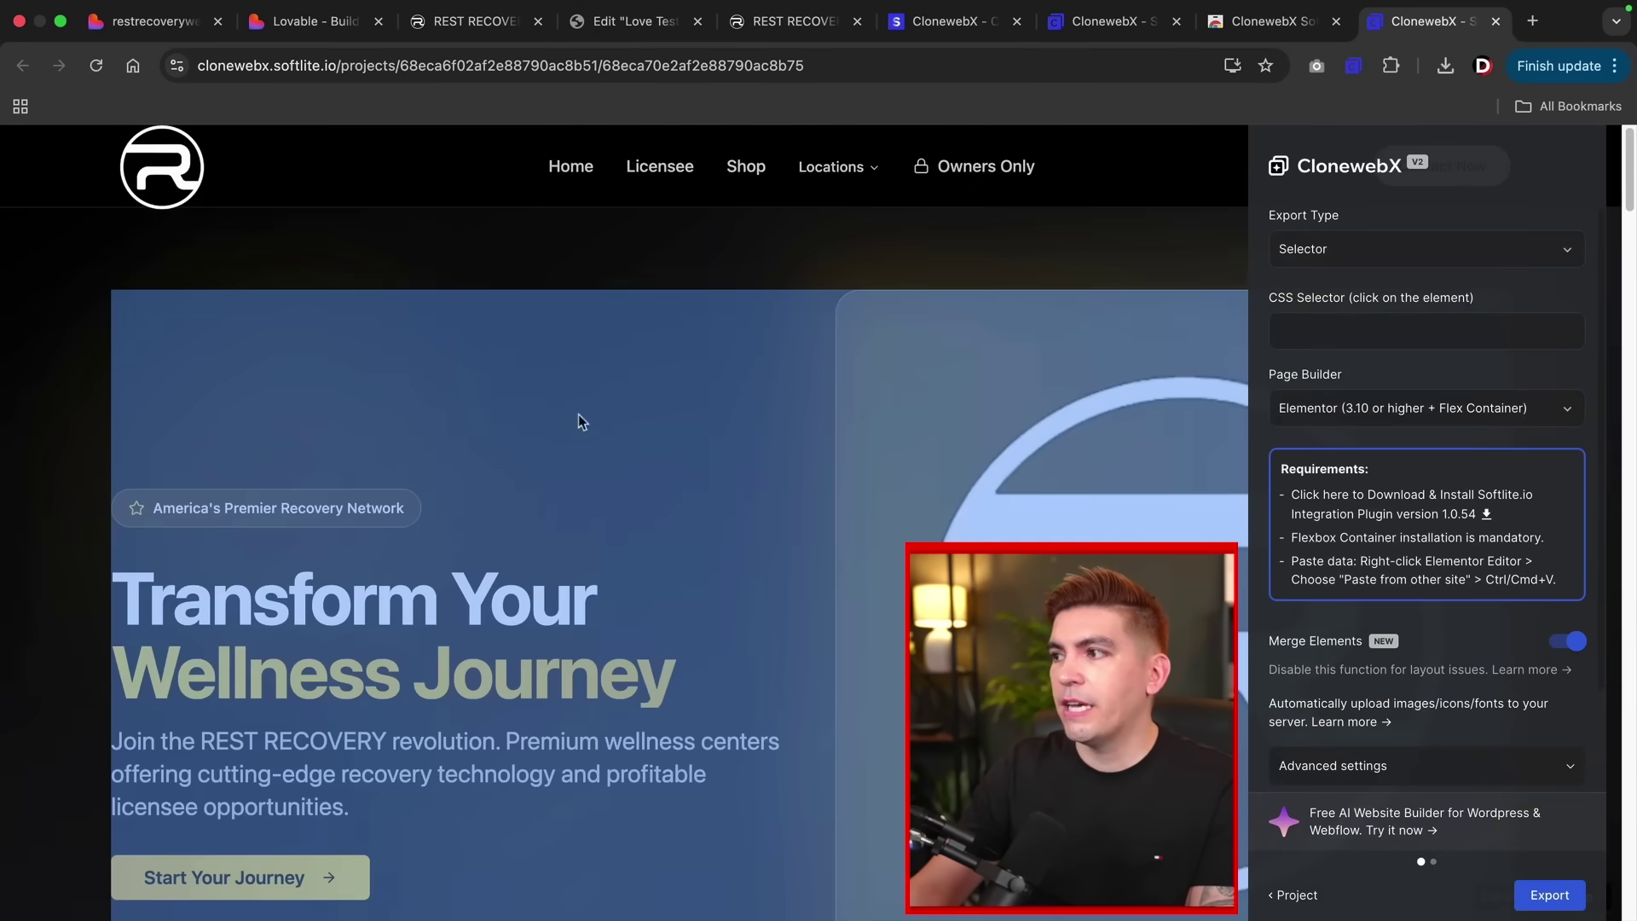
Set Export Type to Entire Page with Elementor as page builder, checking the advanced settings.
left_click(1347, 251)
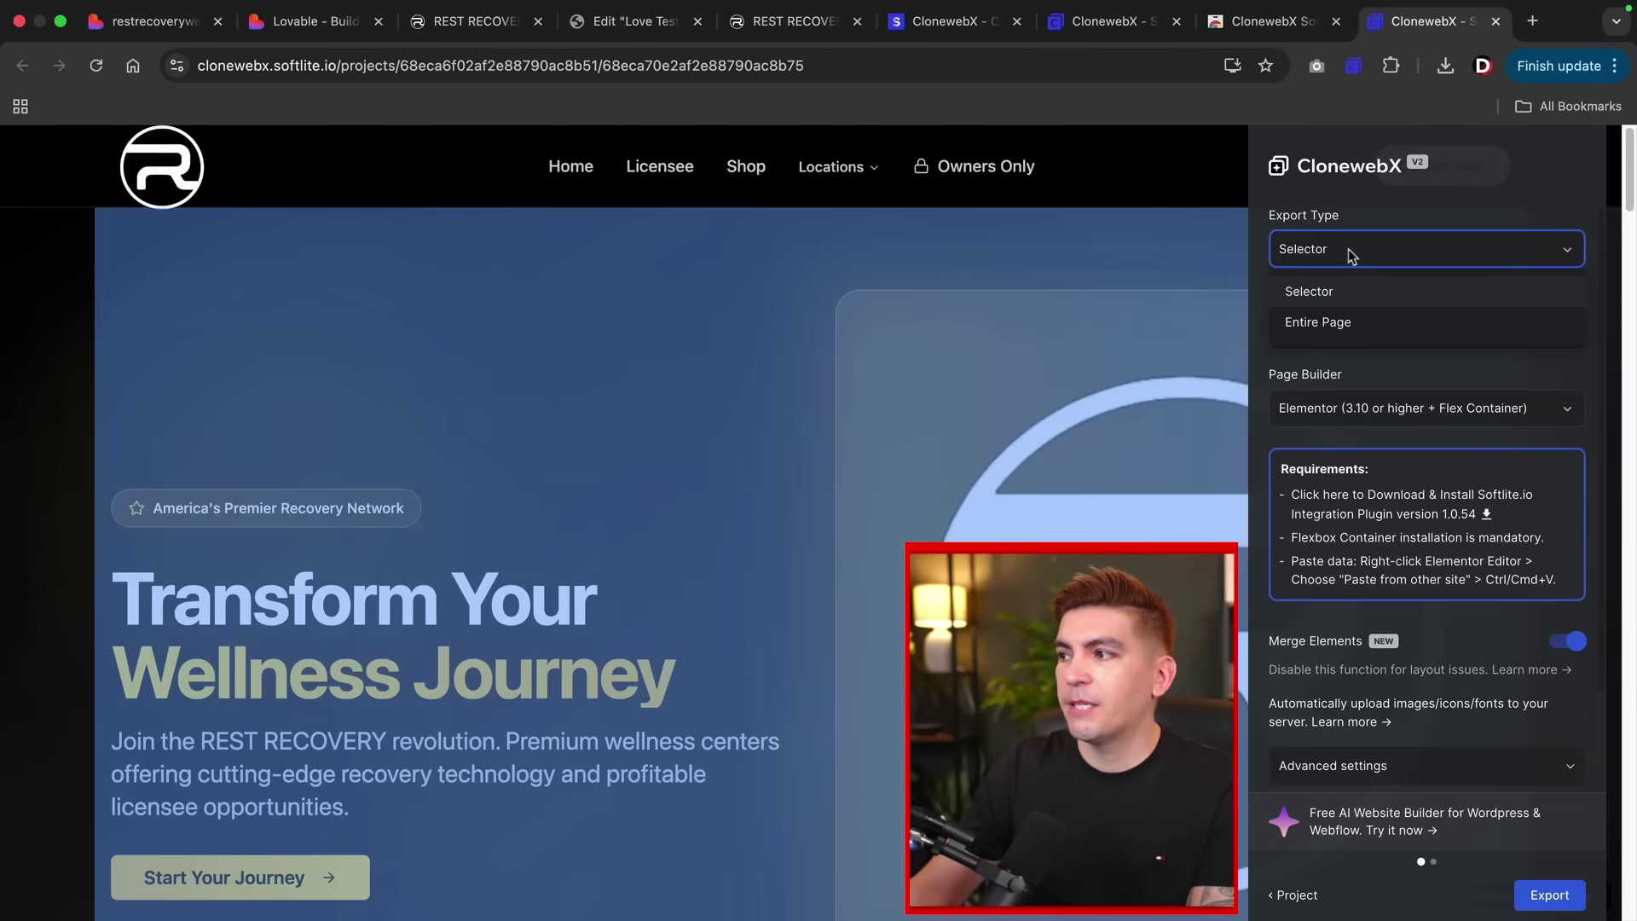
left_click(1350, 294)
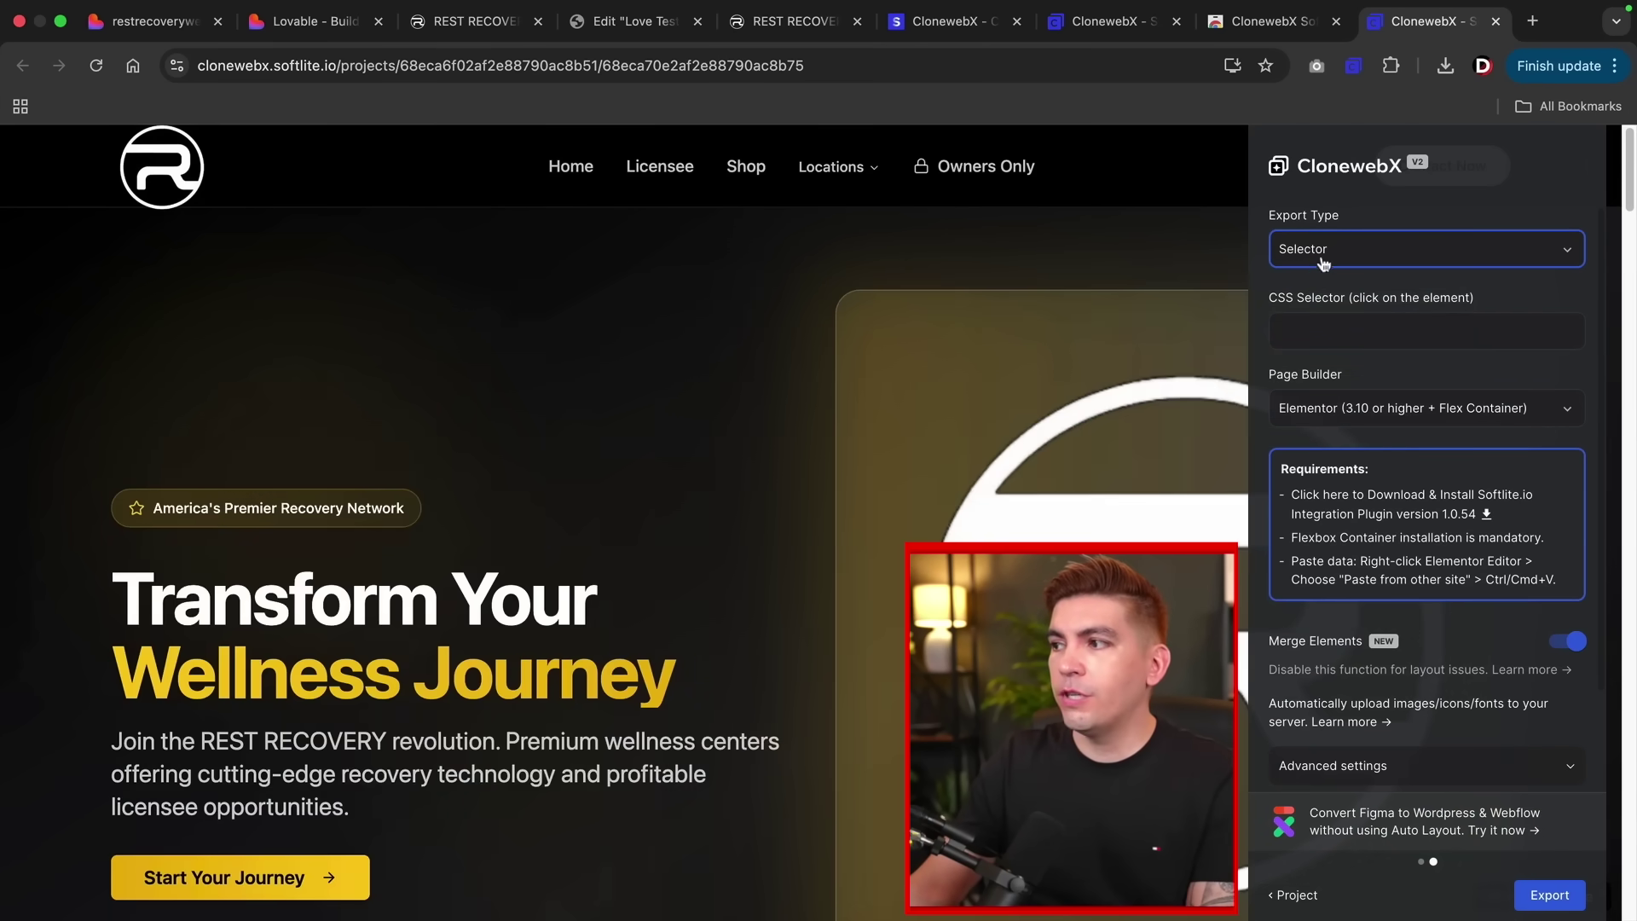
left_click(1326, 251)
left_click(1333, 327)
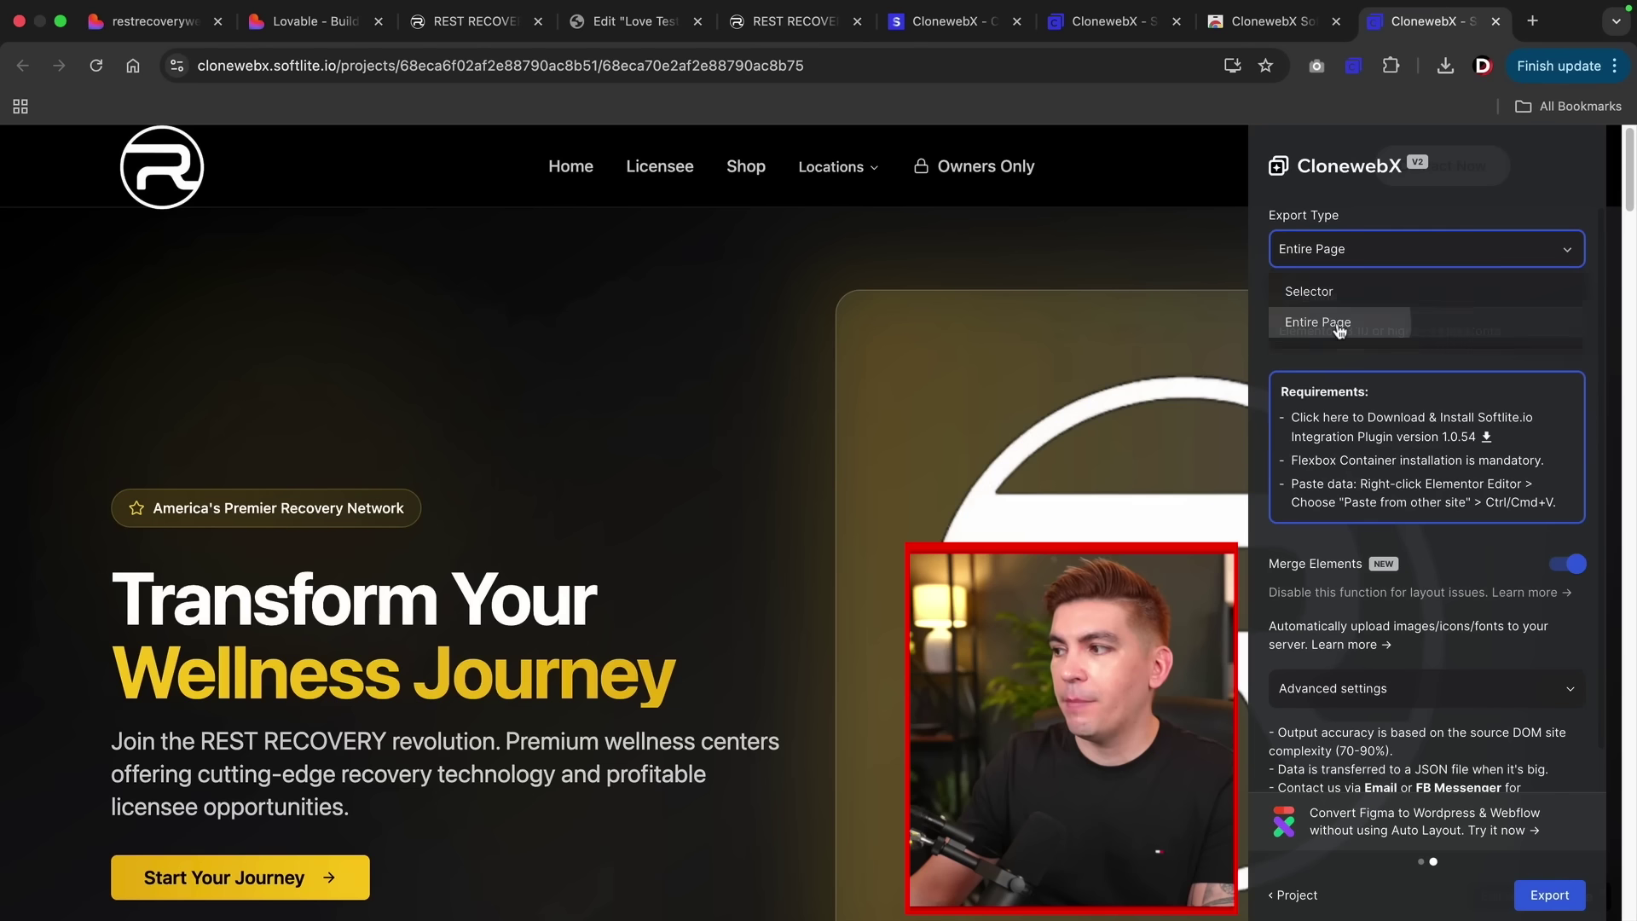
left_click(1344, 334)
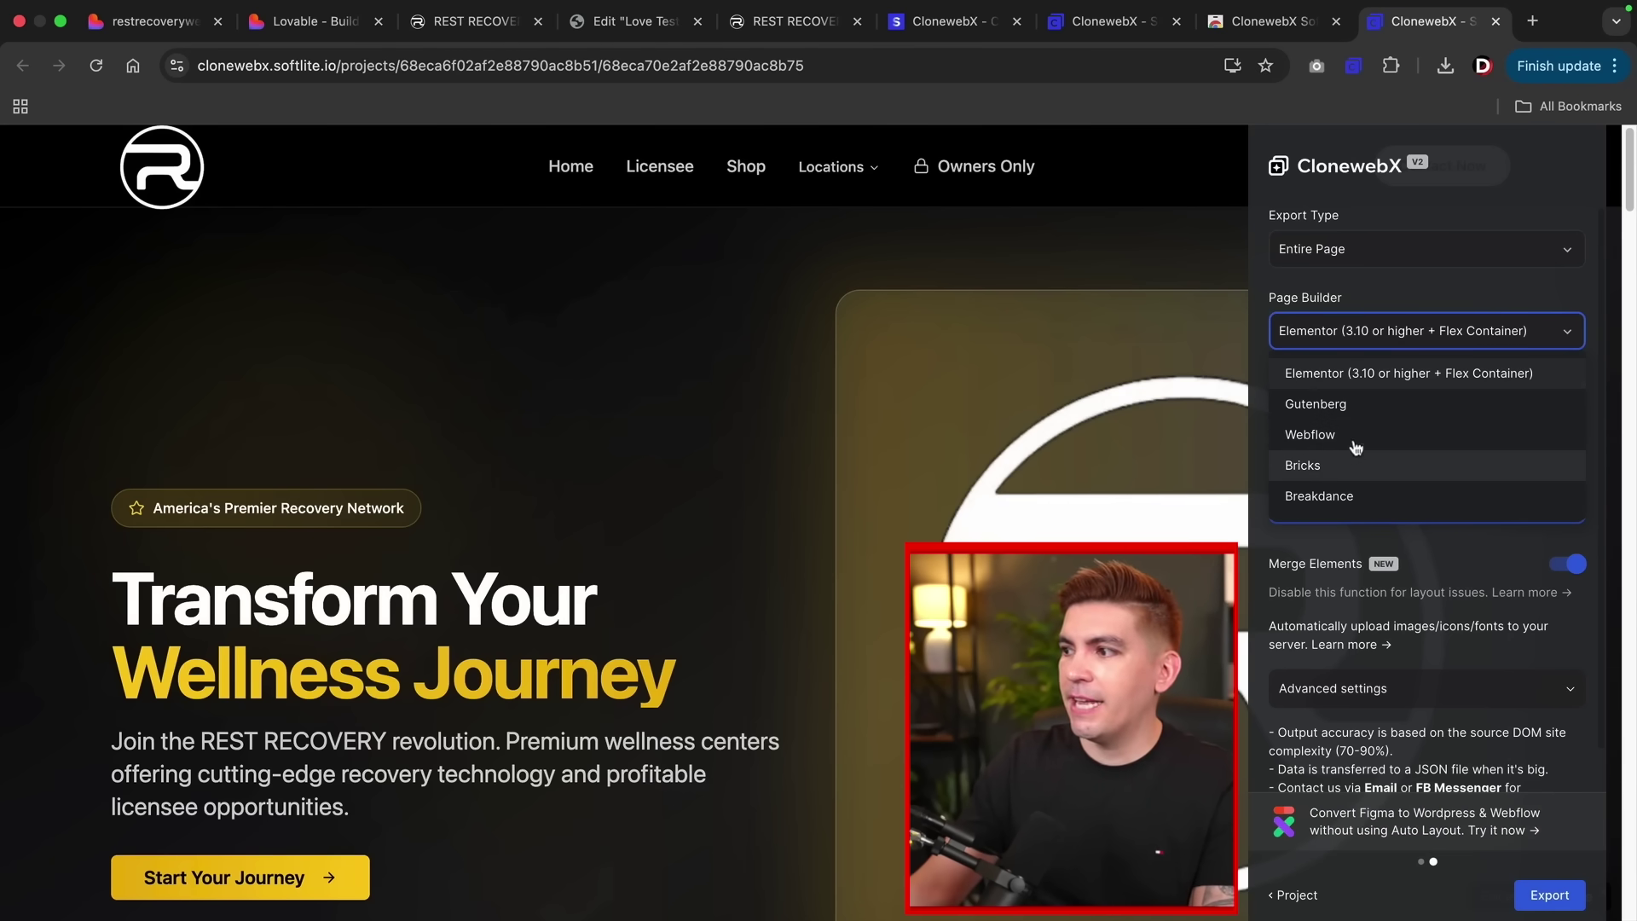
left_click(1367, 375)
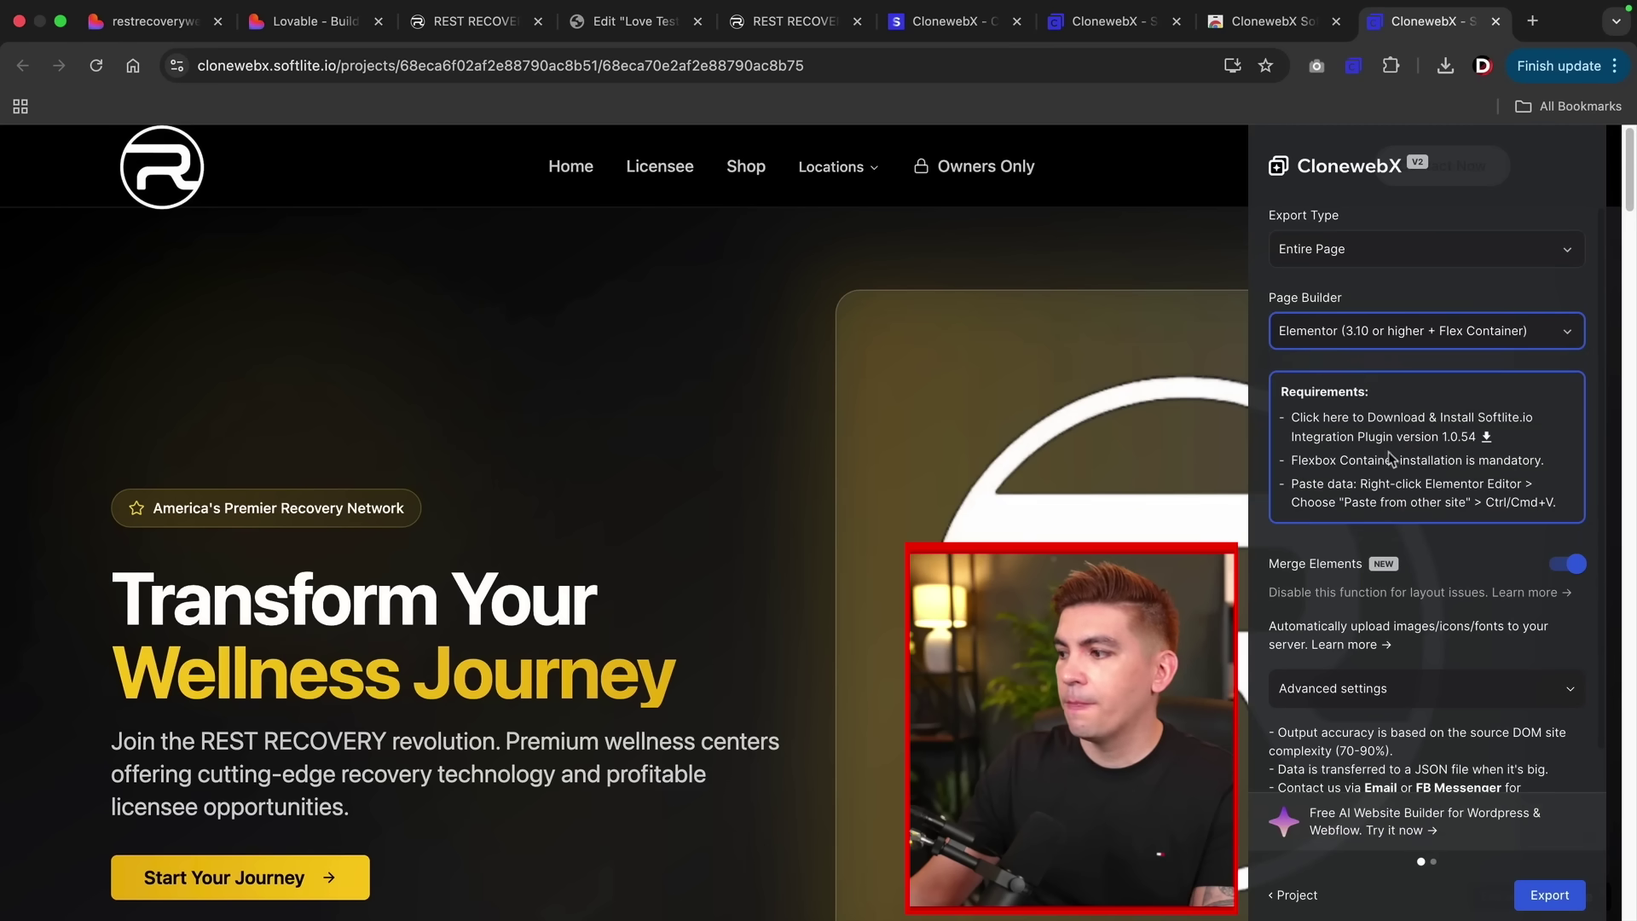
scroll(1439, 509, "down", 1)
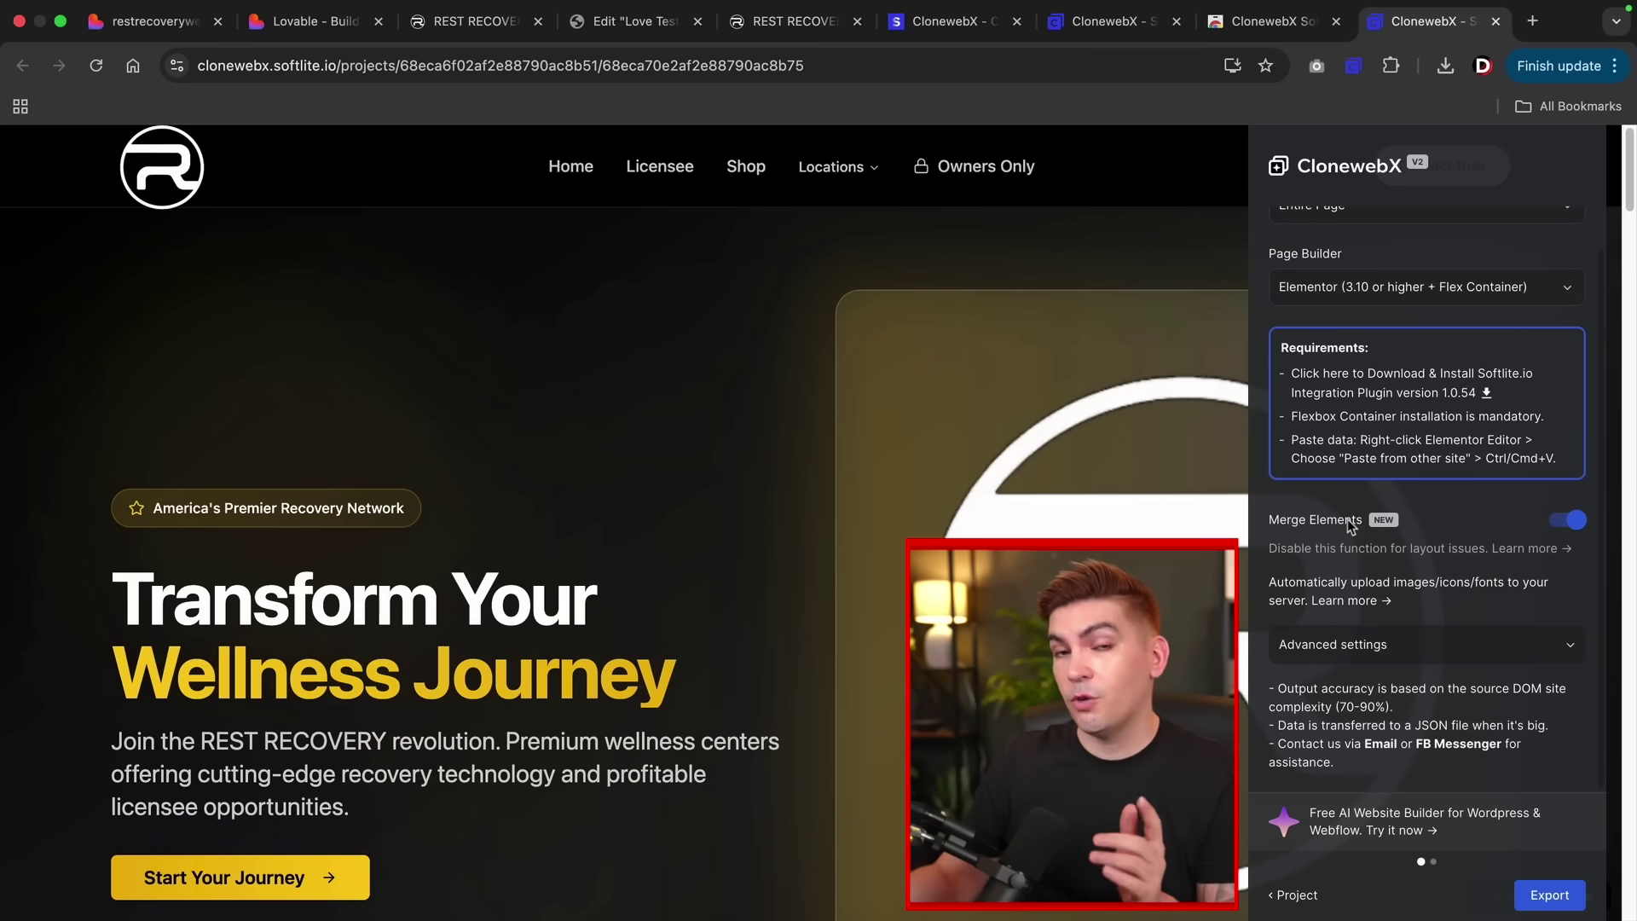
left_click(1367, 652)
scroll(1398, 614, "down", 3)
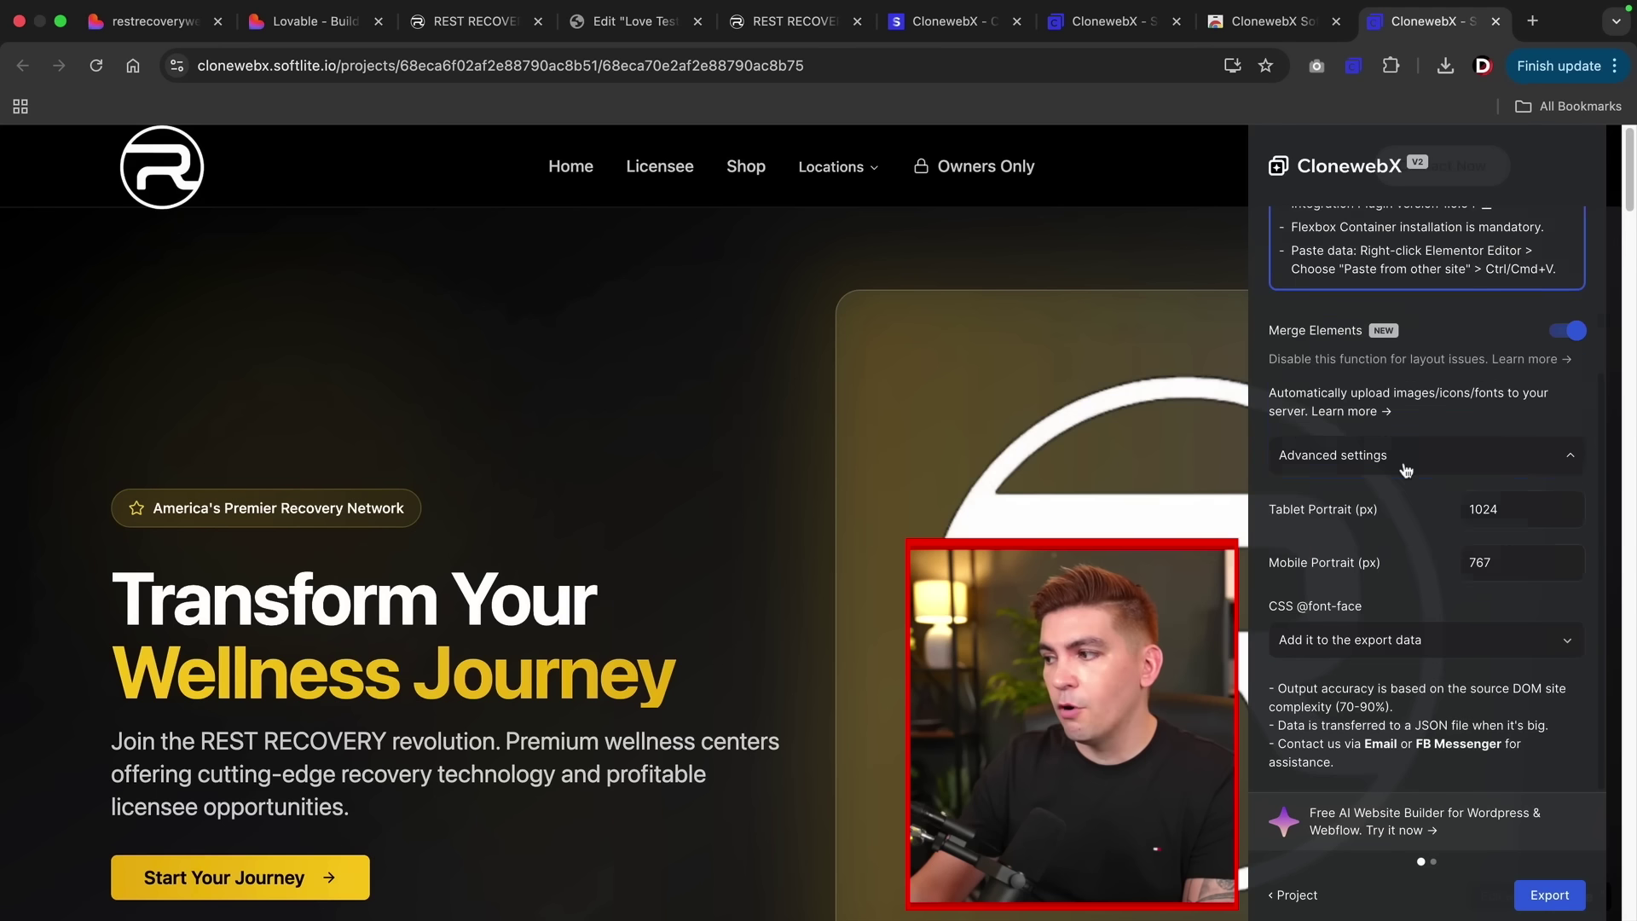
left_click(1404, 465)
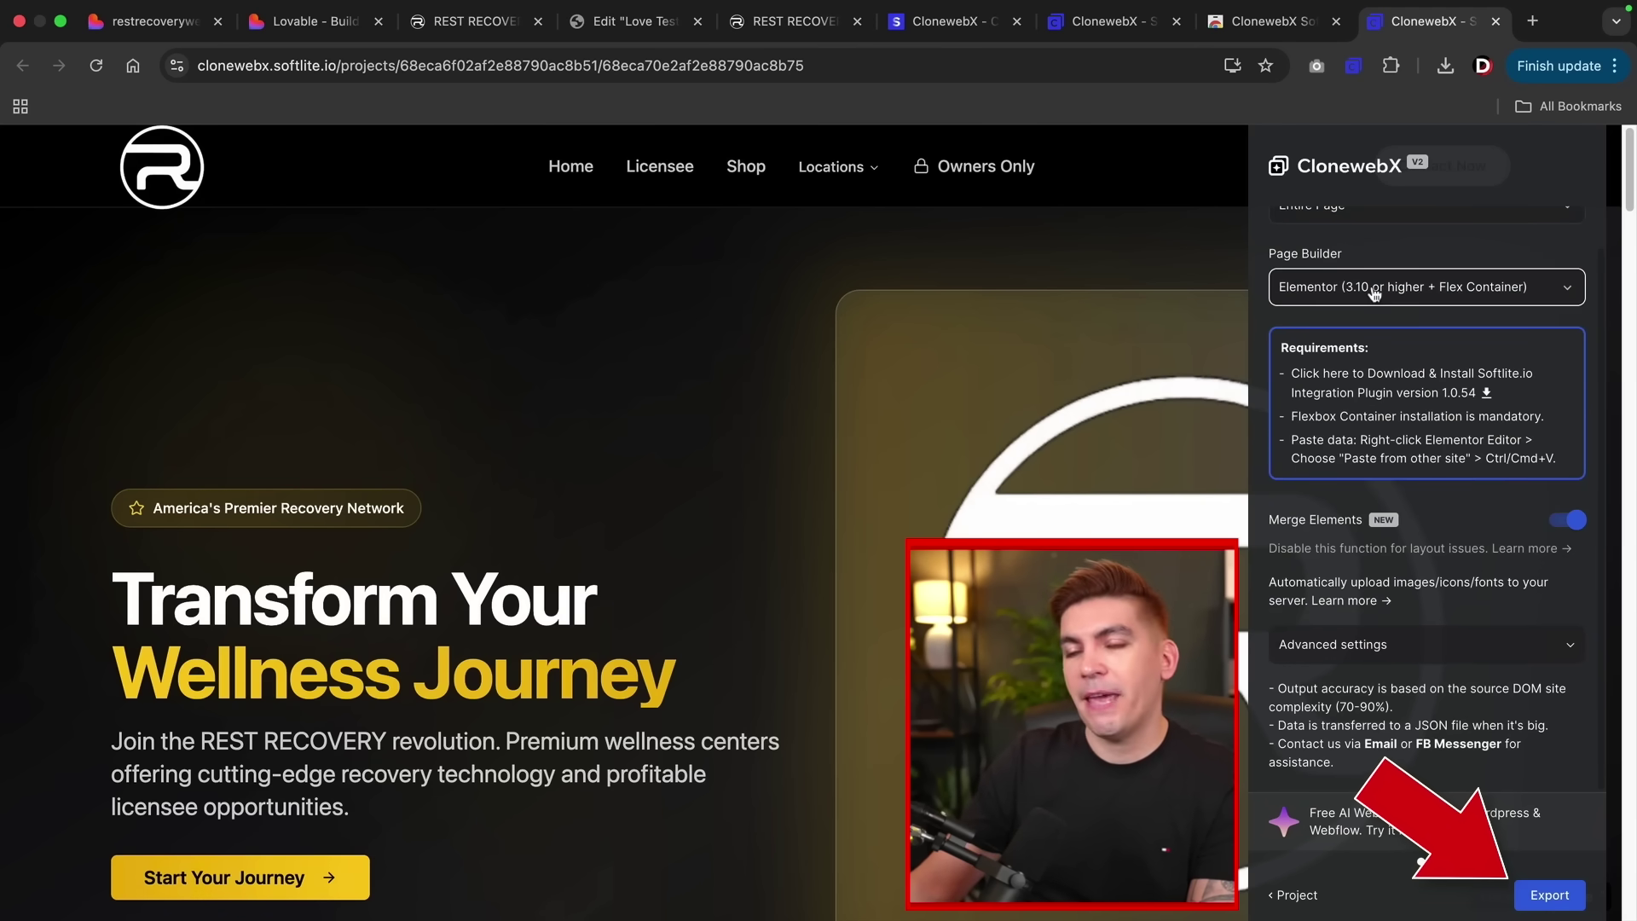
Run the export and review the JSON transfer note and hero text.
left_click(1552, 897)
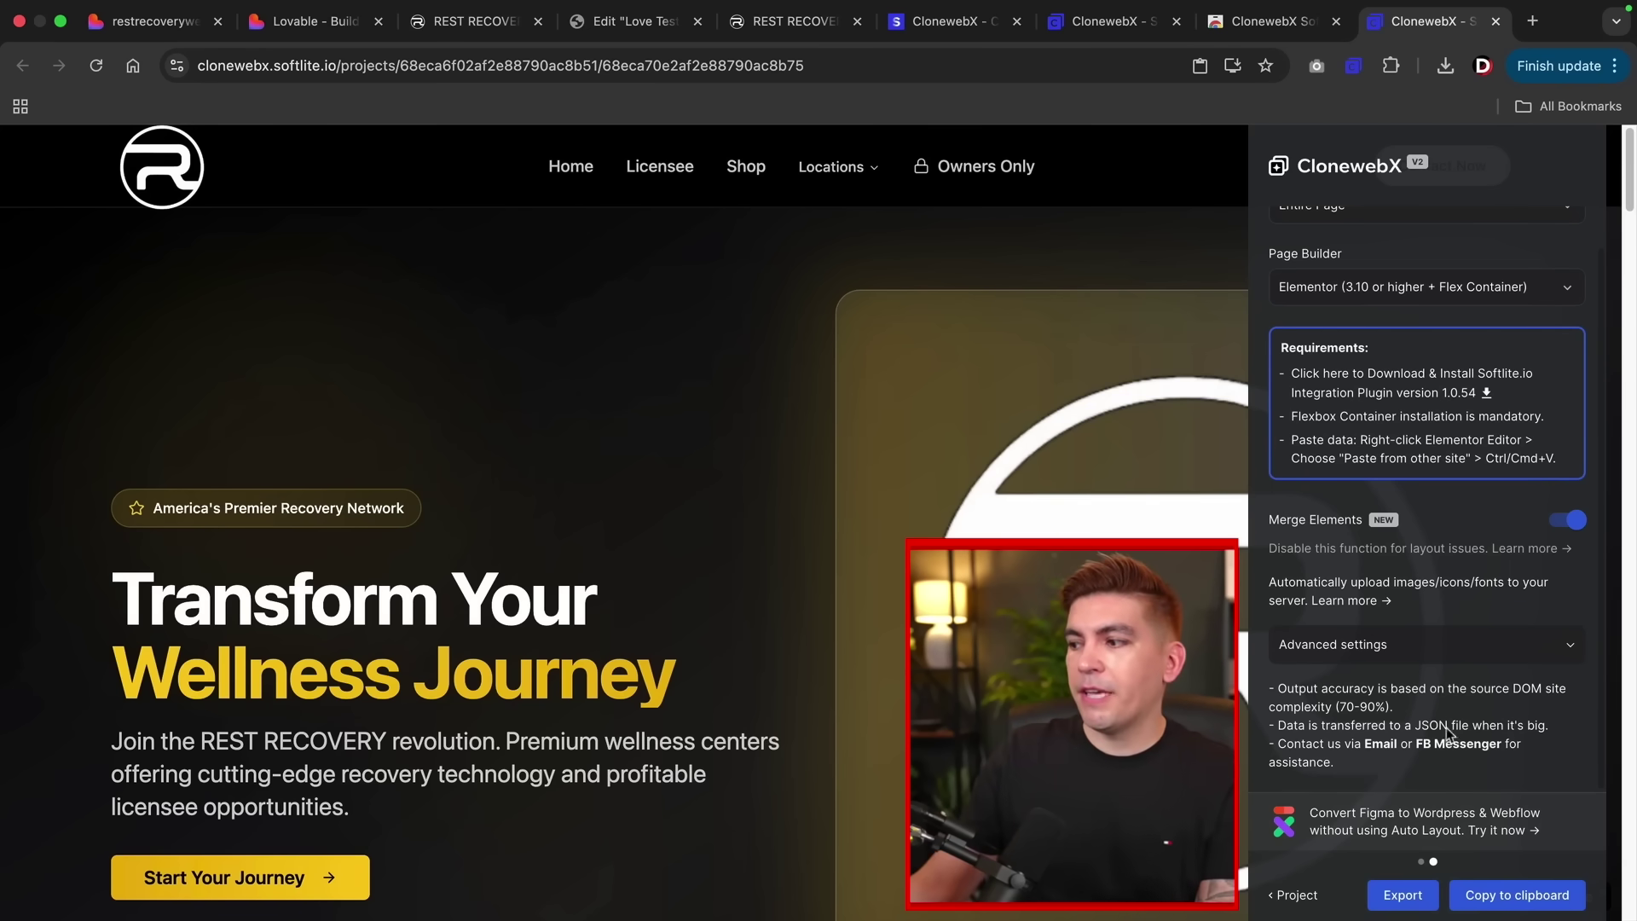
left_click_drag(1391, 726, 1512, 726)
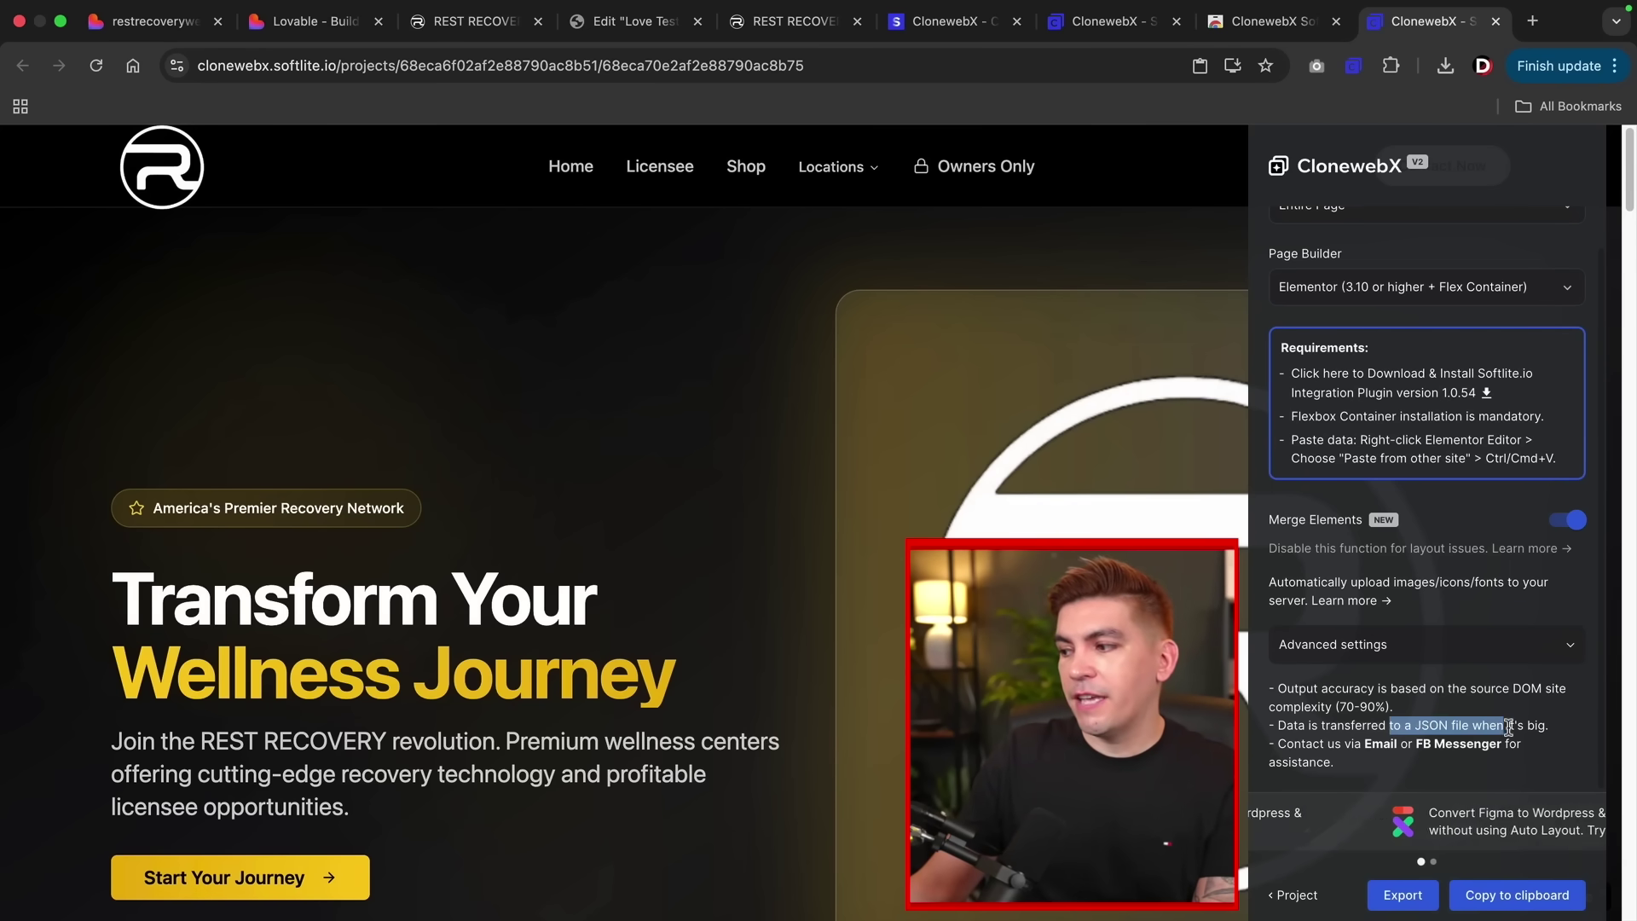
left_click(1512, 727)
triple_click(756, 729)
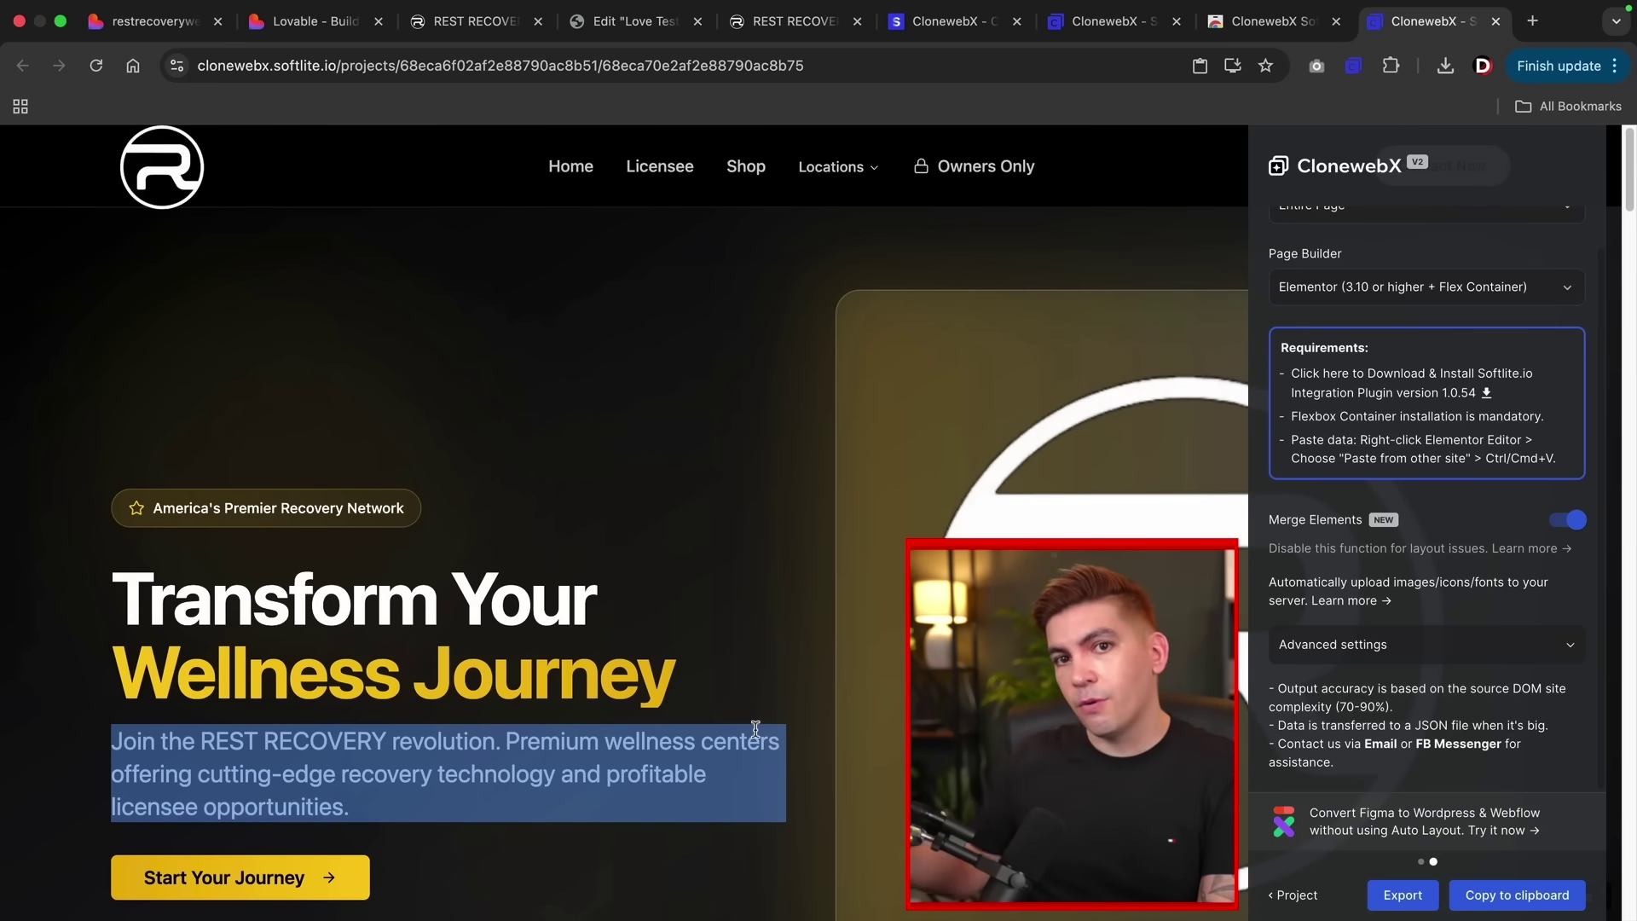
left_click_drag(731, 723, 604, 556)
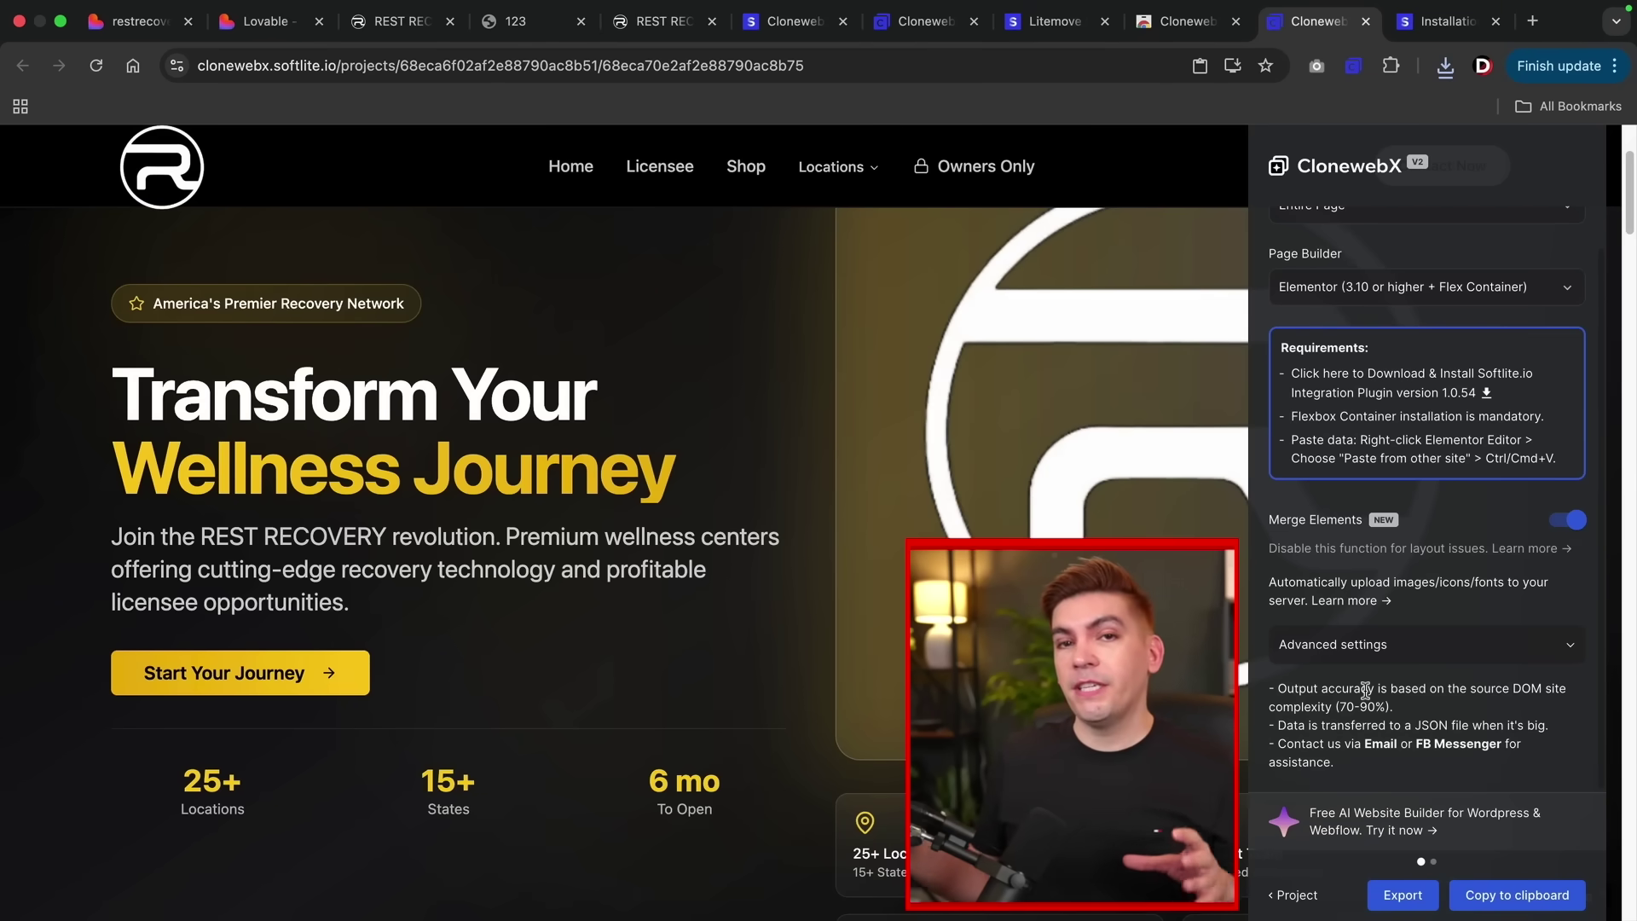
left_click(1445, 26)
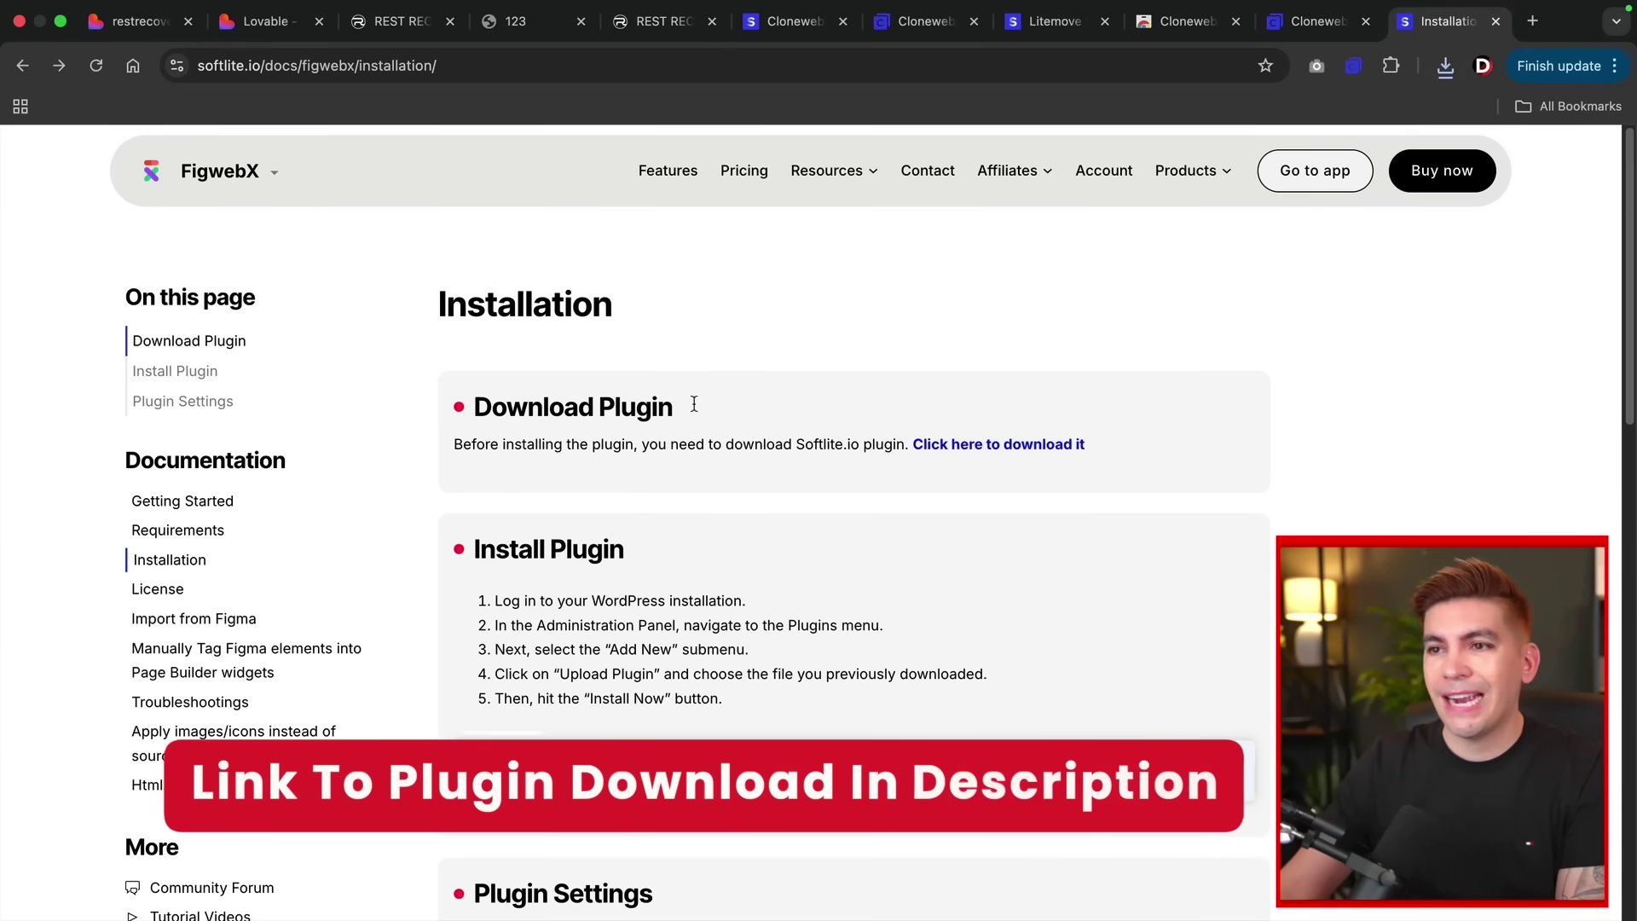
Download the Softlite.io integration plugin from the Installation docs, then return to the WordPress site.
left_click(986, 450)
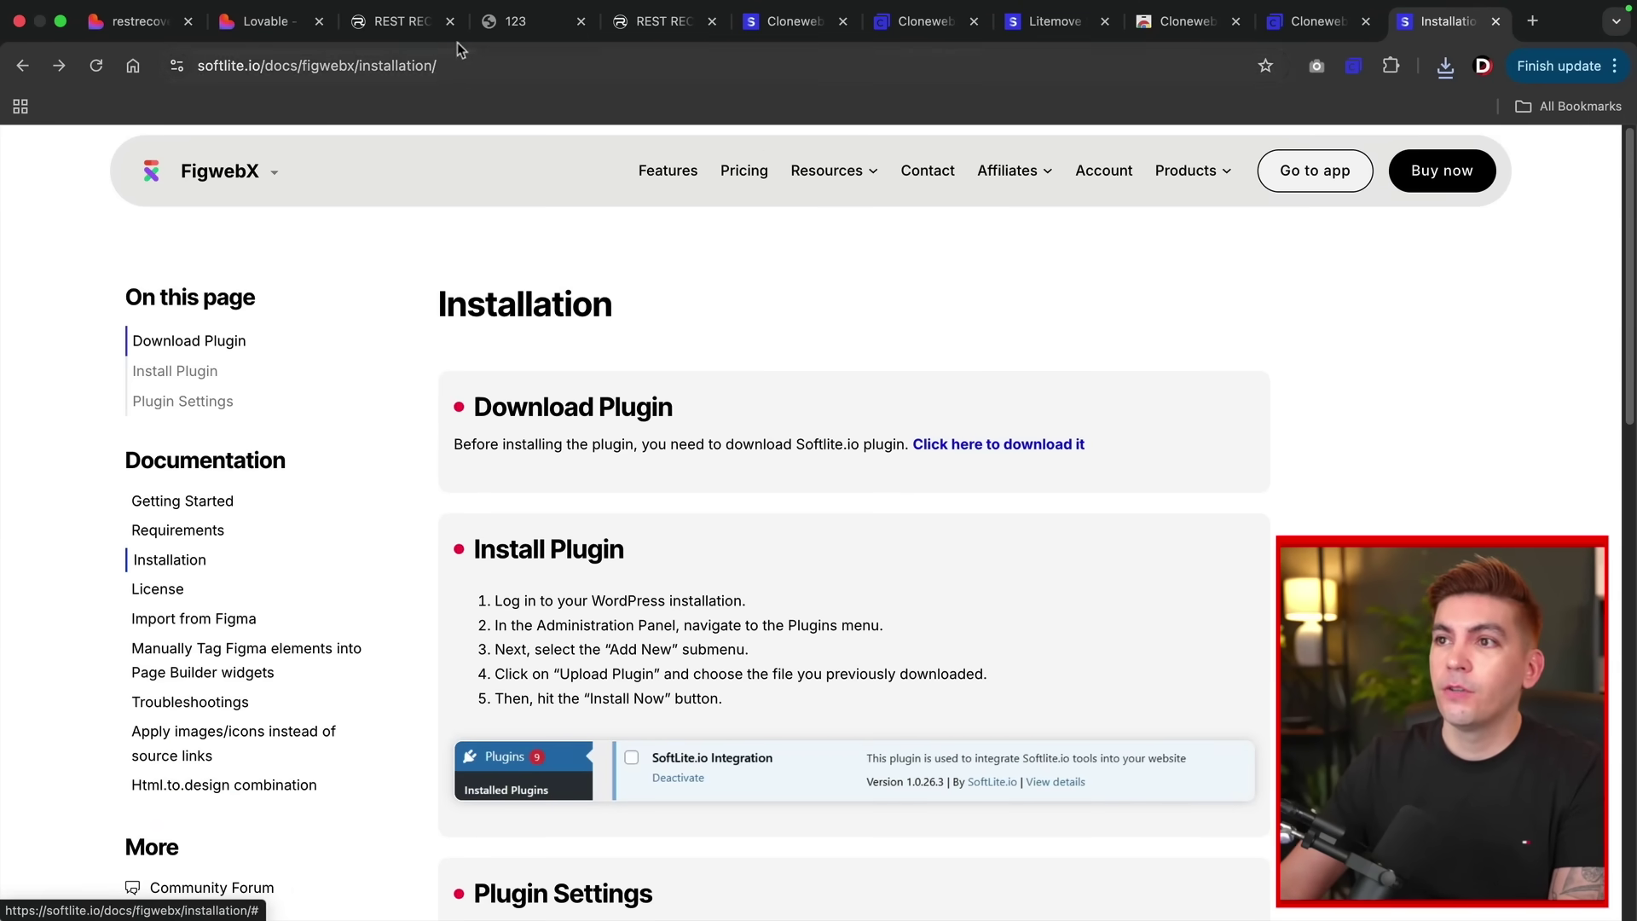
left_click(525, 28)
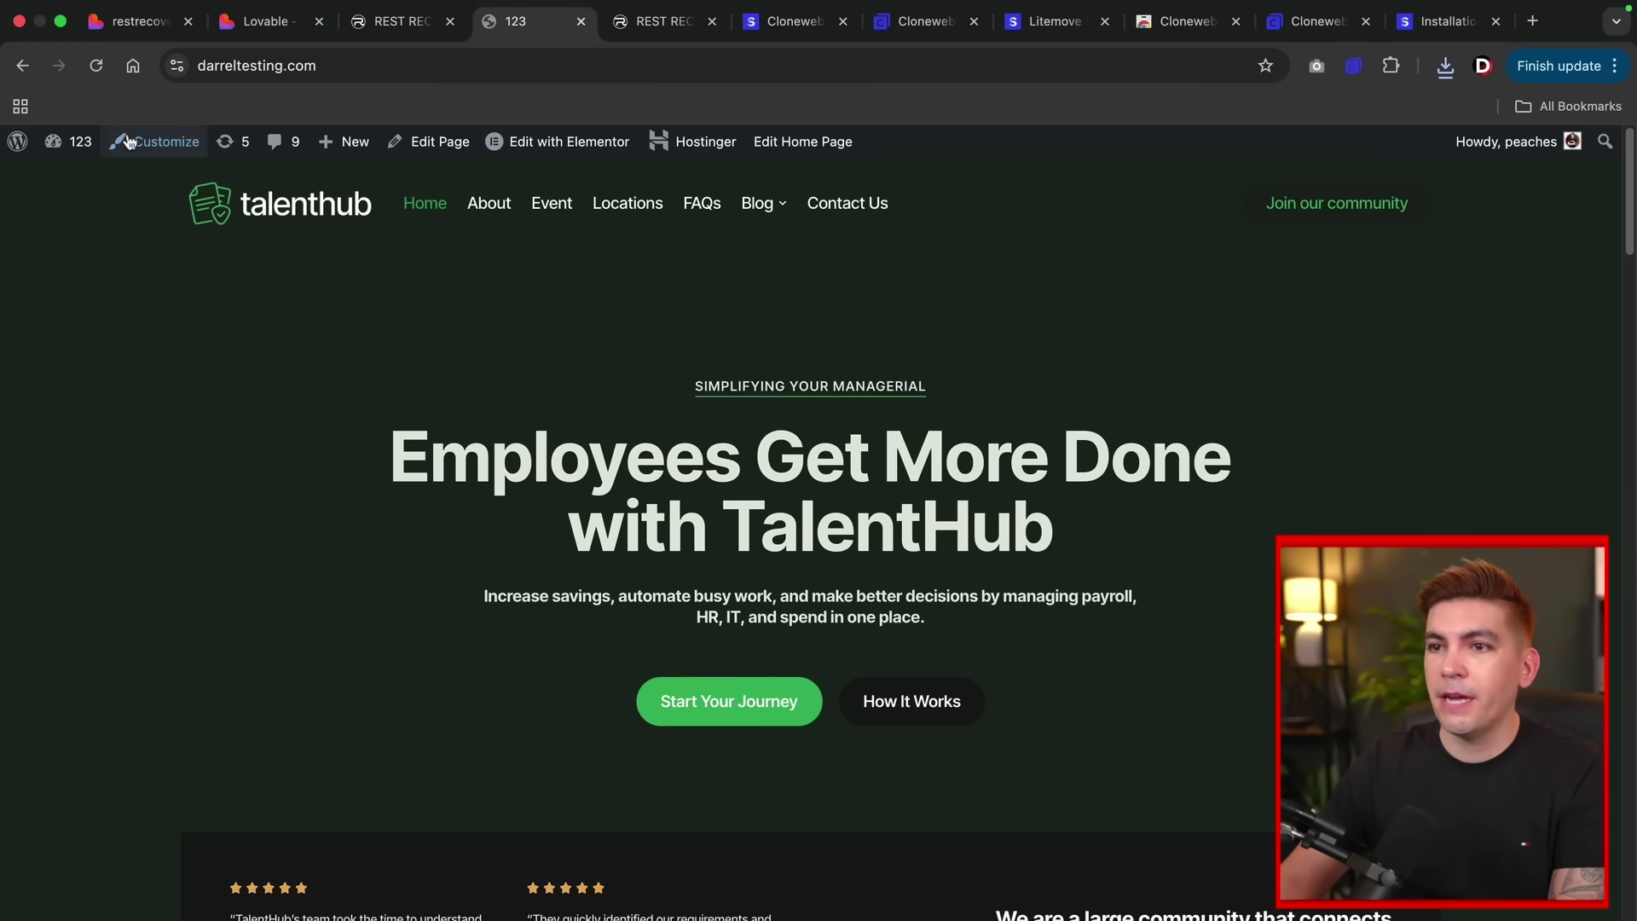
Upload and install softlite-io-integration (2).zip, leaving SoftLite.io Integration 1.0.54 active.
mouse_move(96, 146)
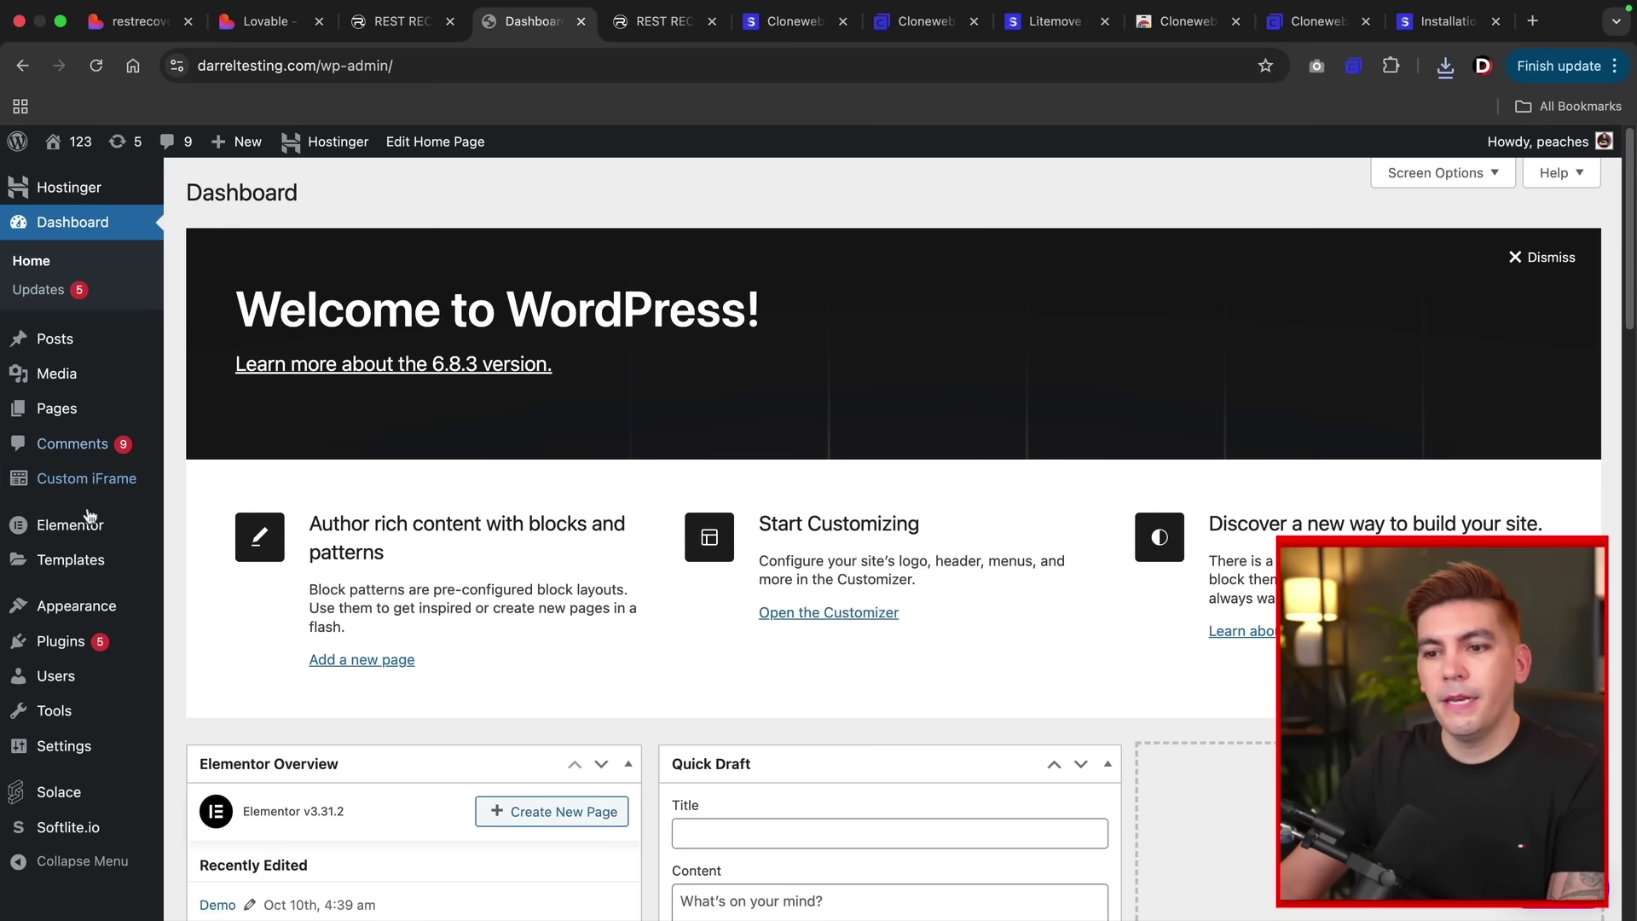
mouse_move(100, 643)
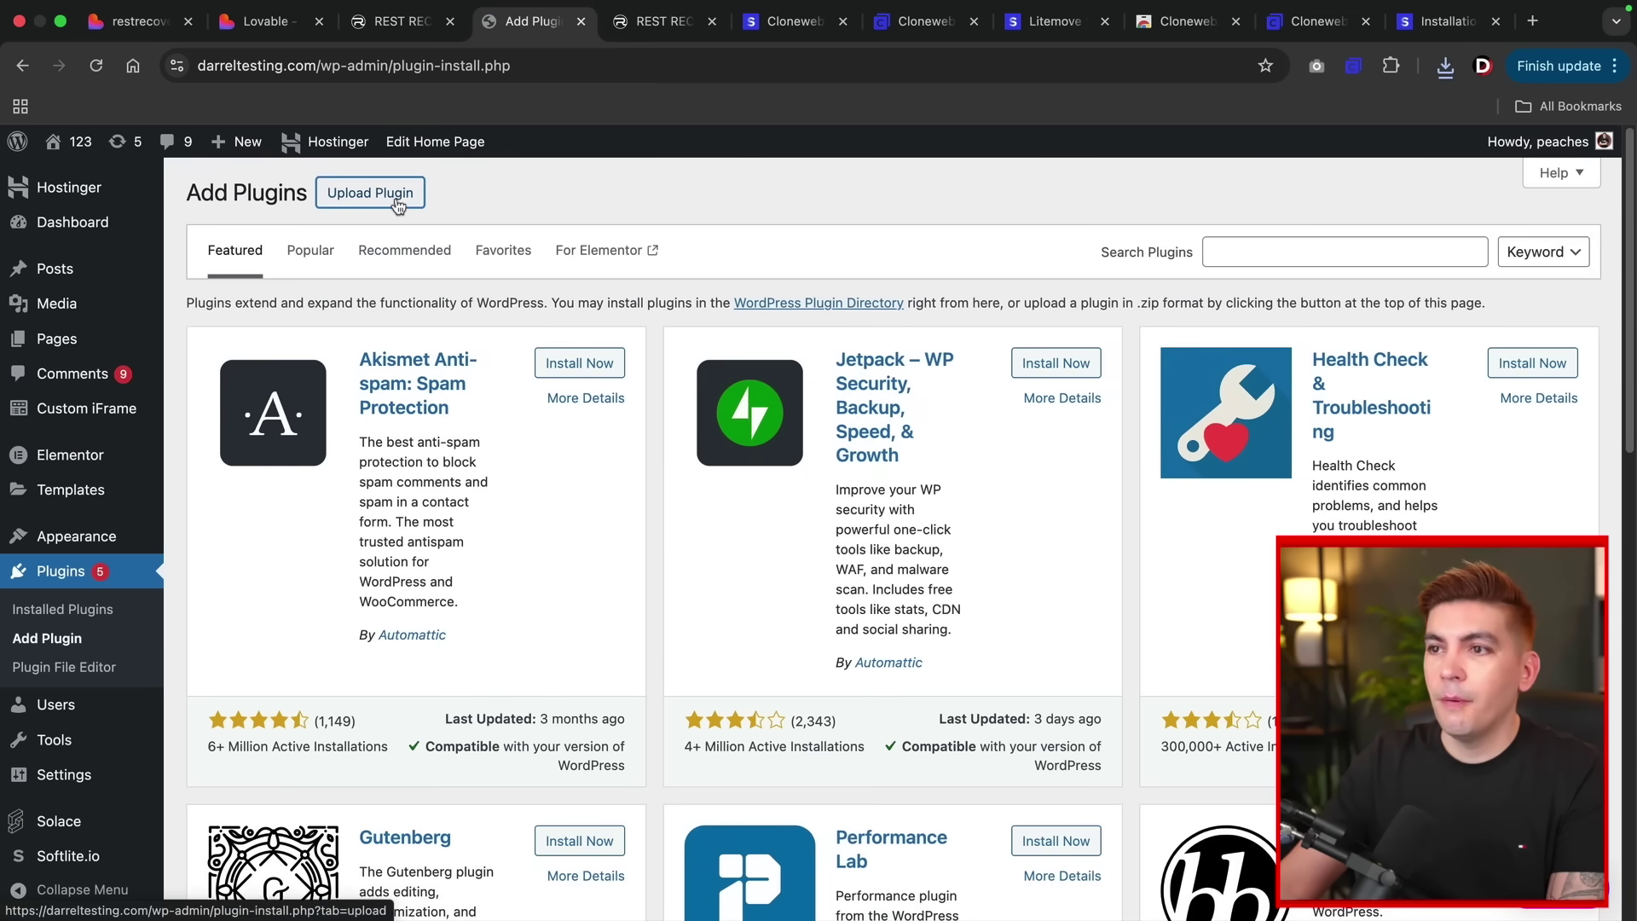
left_click(393, 199)
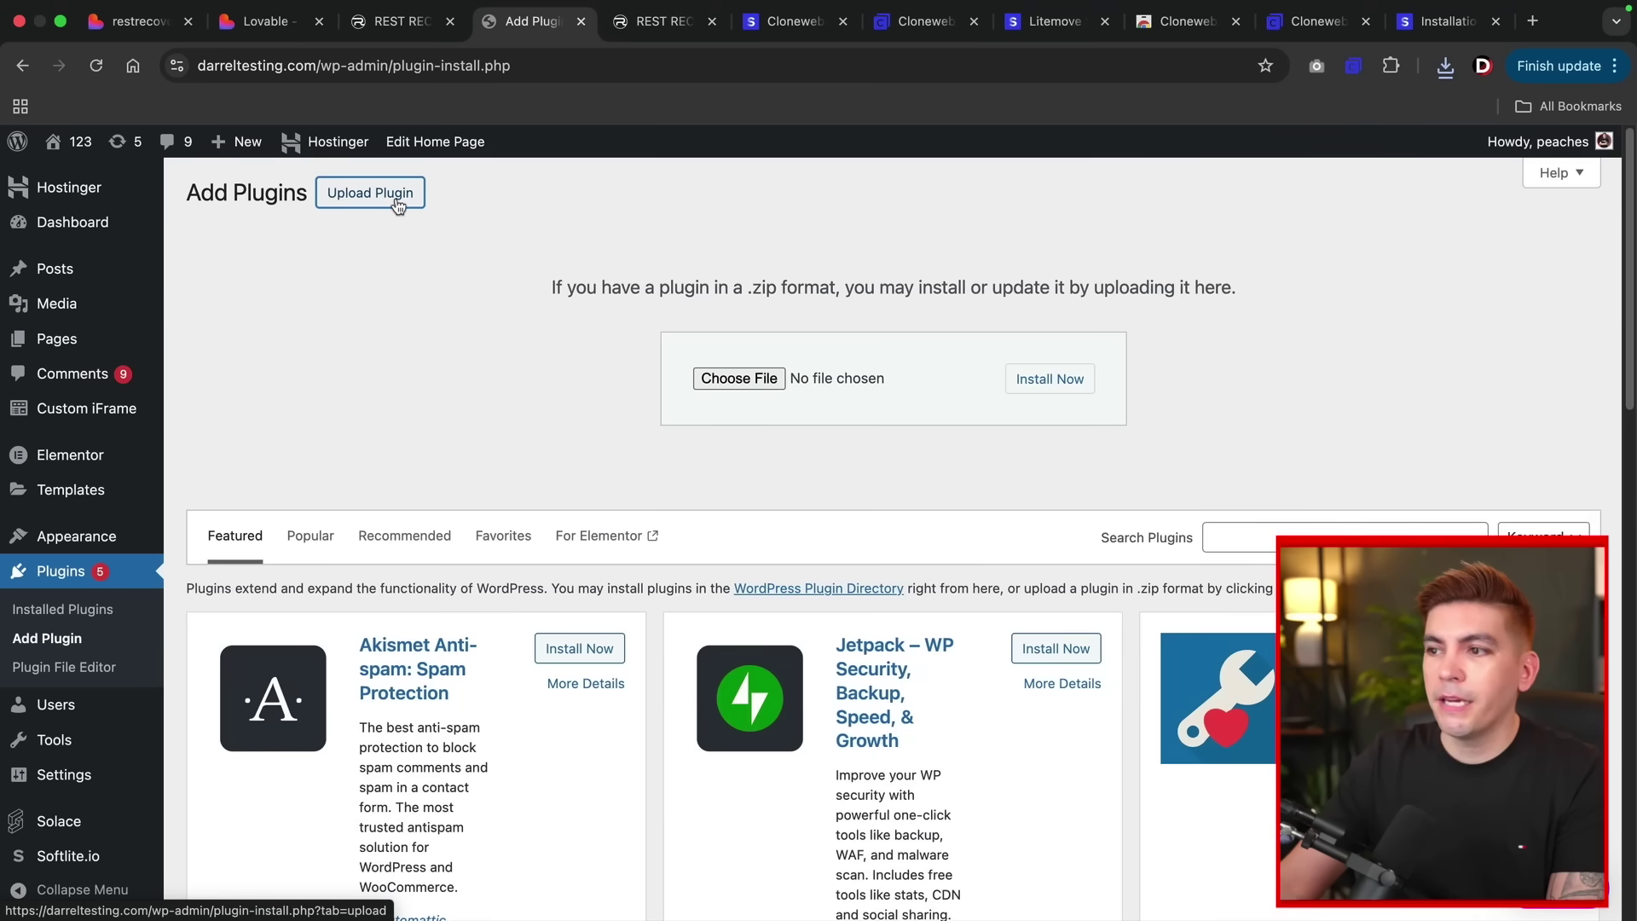
left_click(1445, 66)
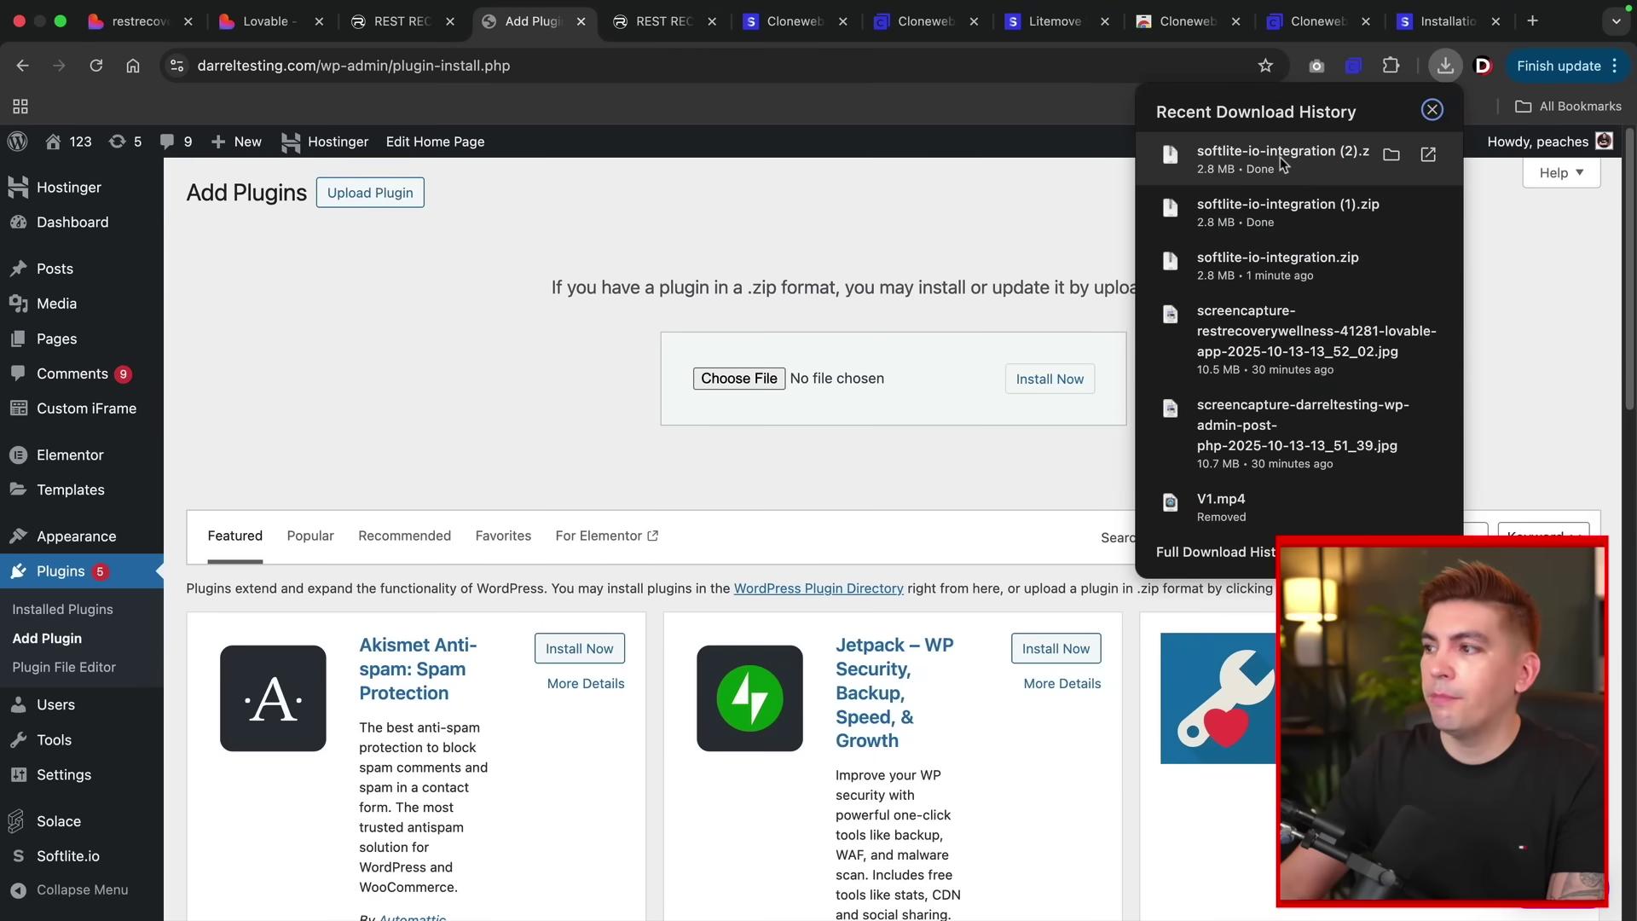
left_click_drag(785, 388, 786, 392)
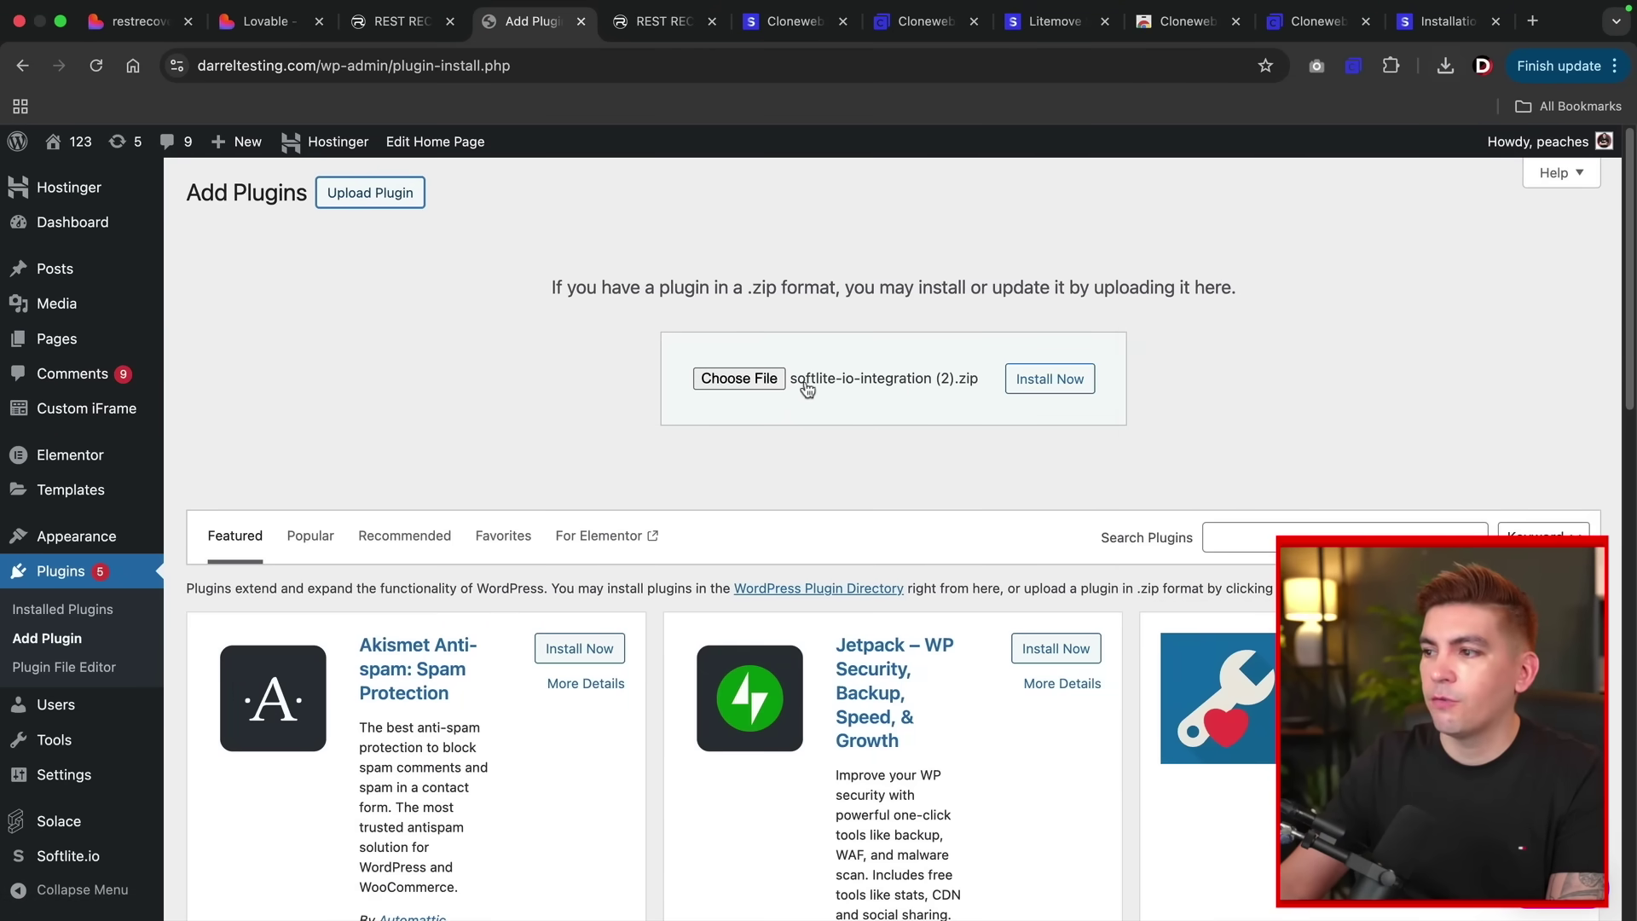
left_click(1058, 389)
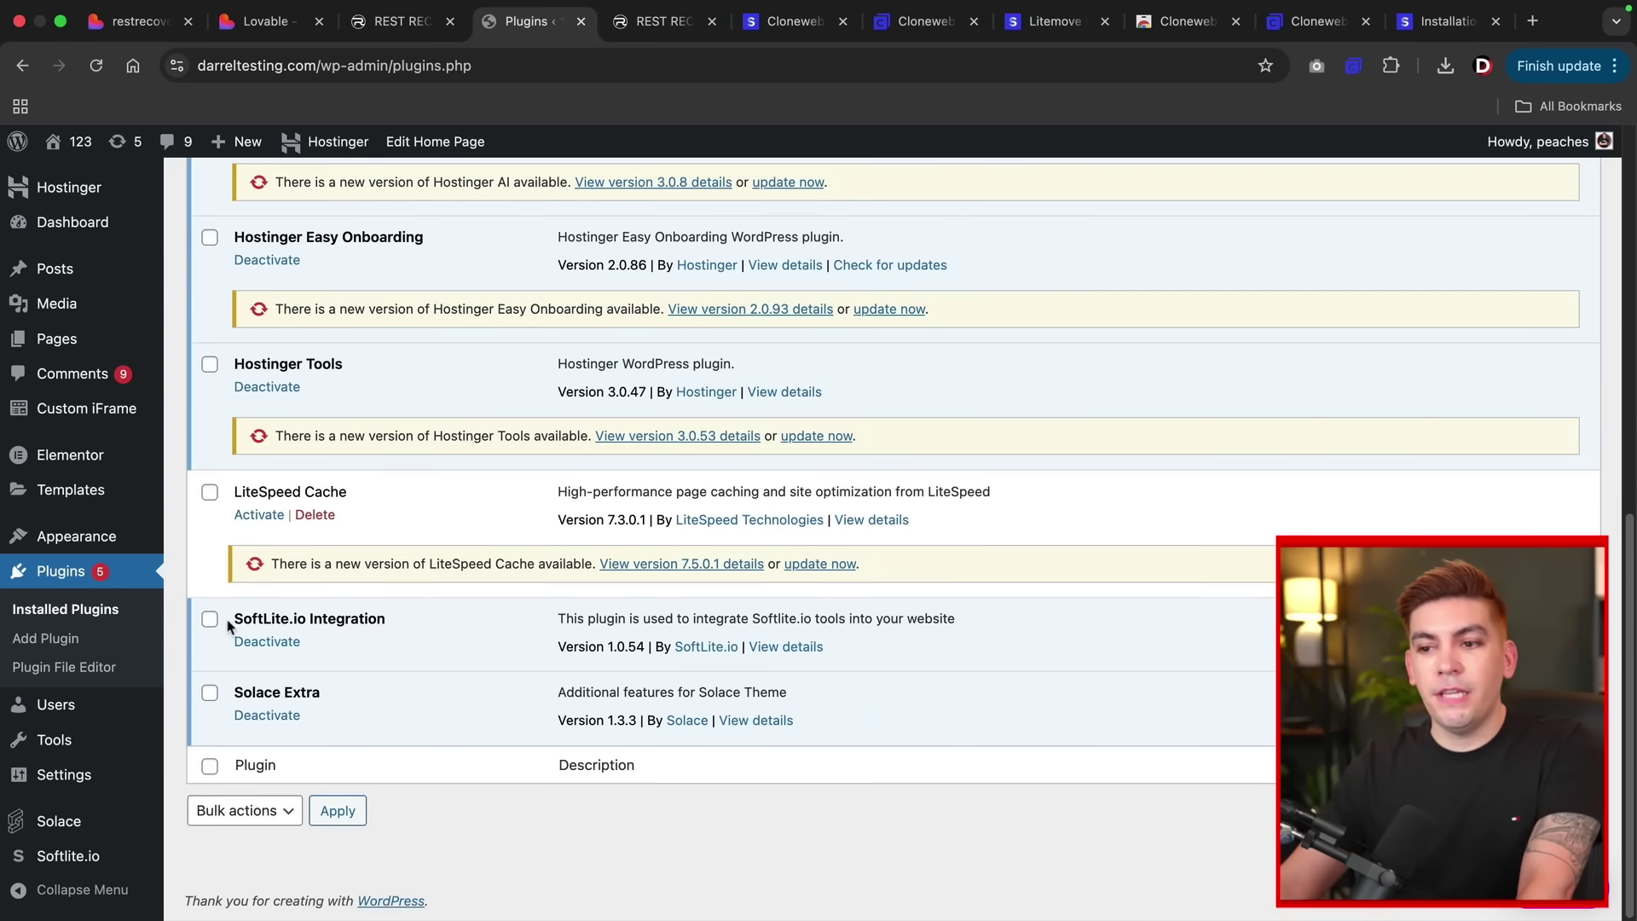
left_click(387, 619)
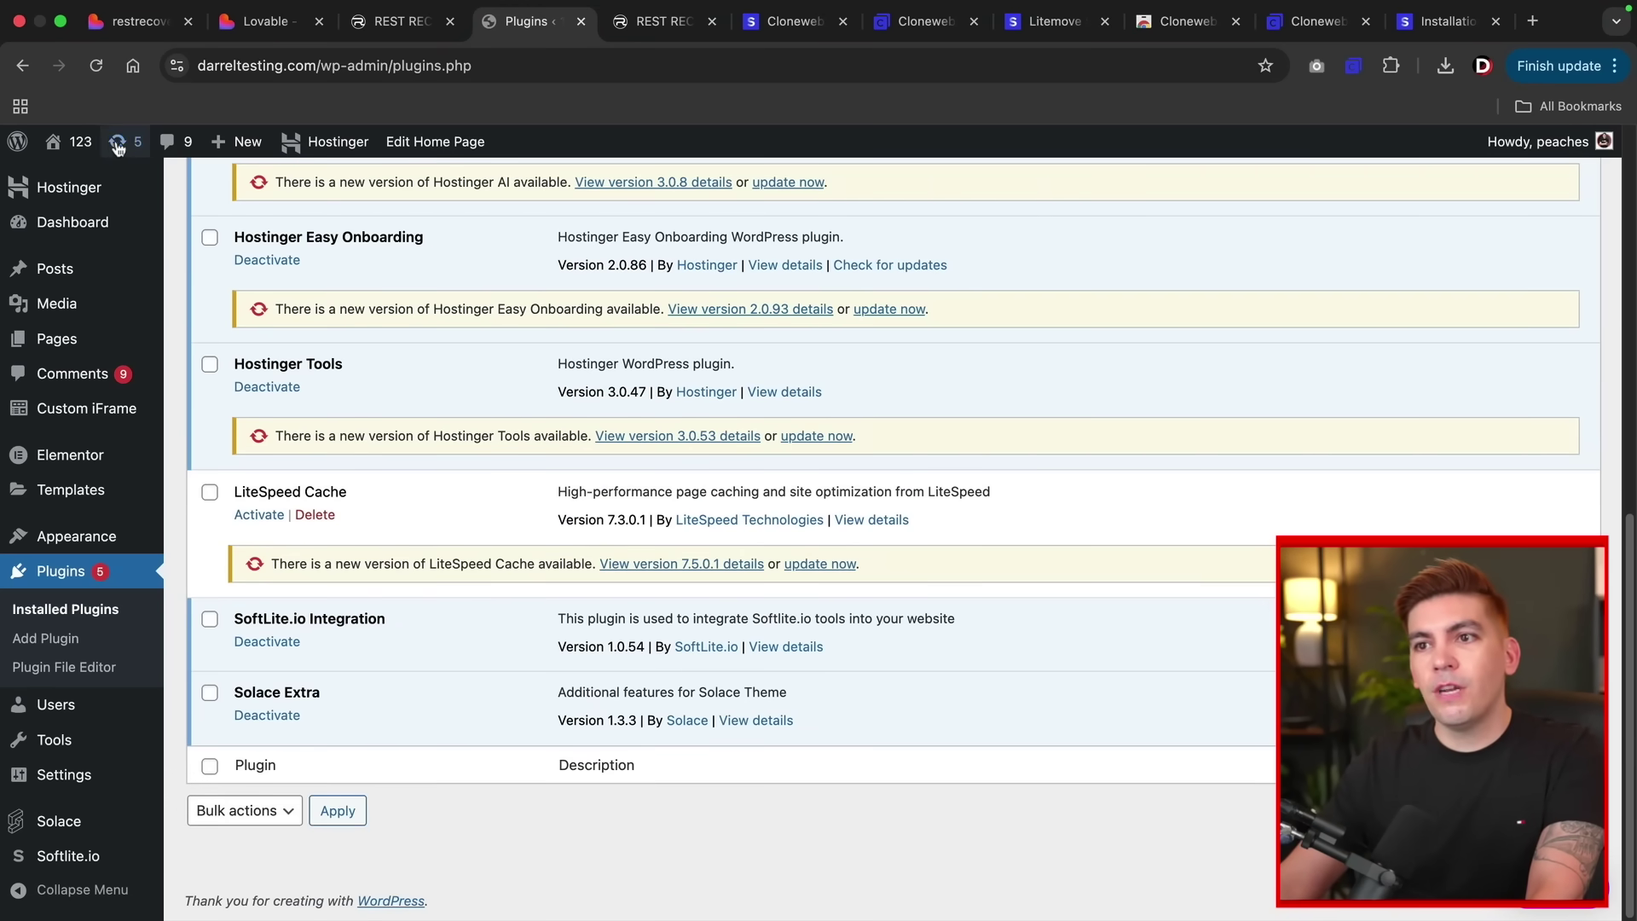
mouse_move(82, 151)
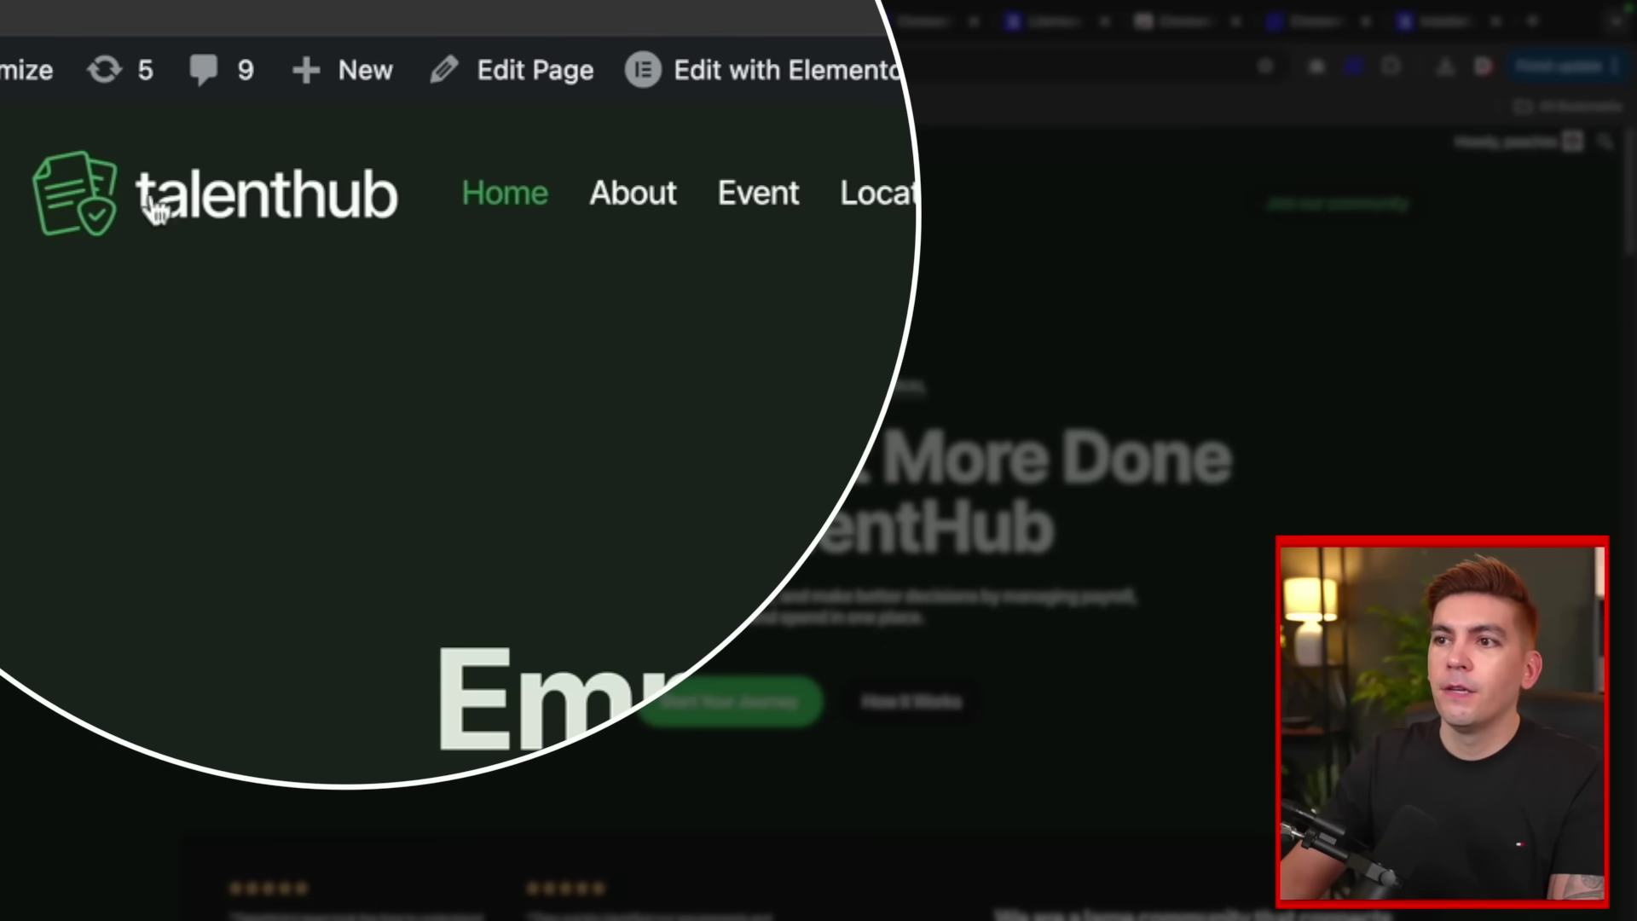
Create a new page titled 'Ai Testing', publish it, and edit it with Elementor.
mouse_move(344, 147)
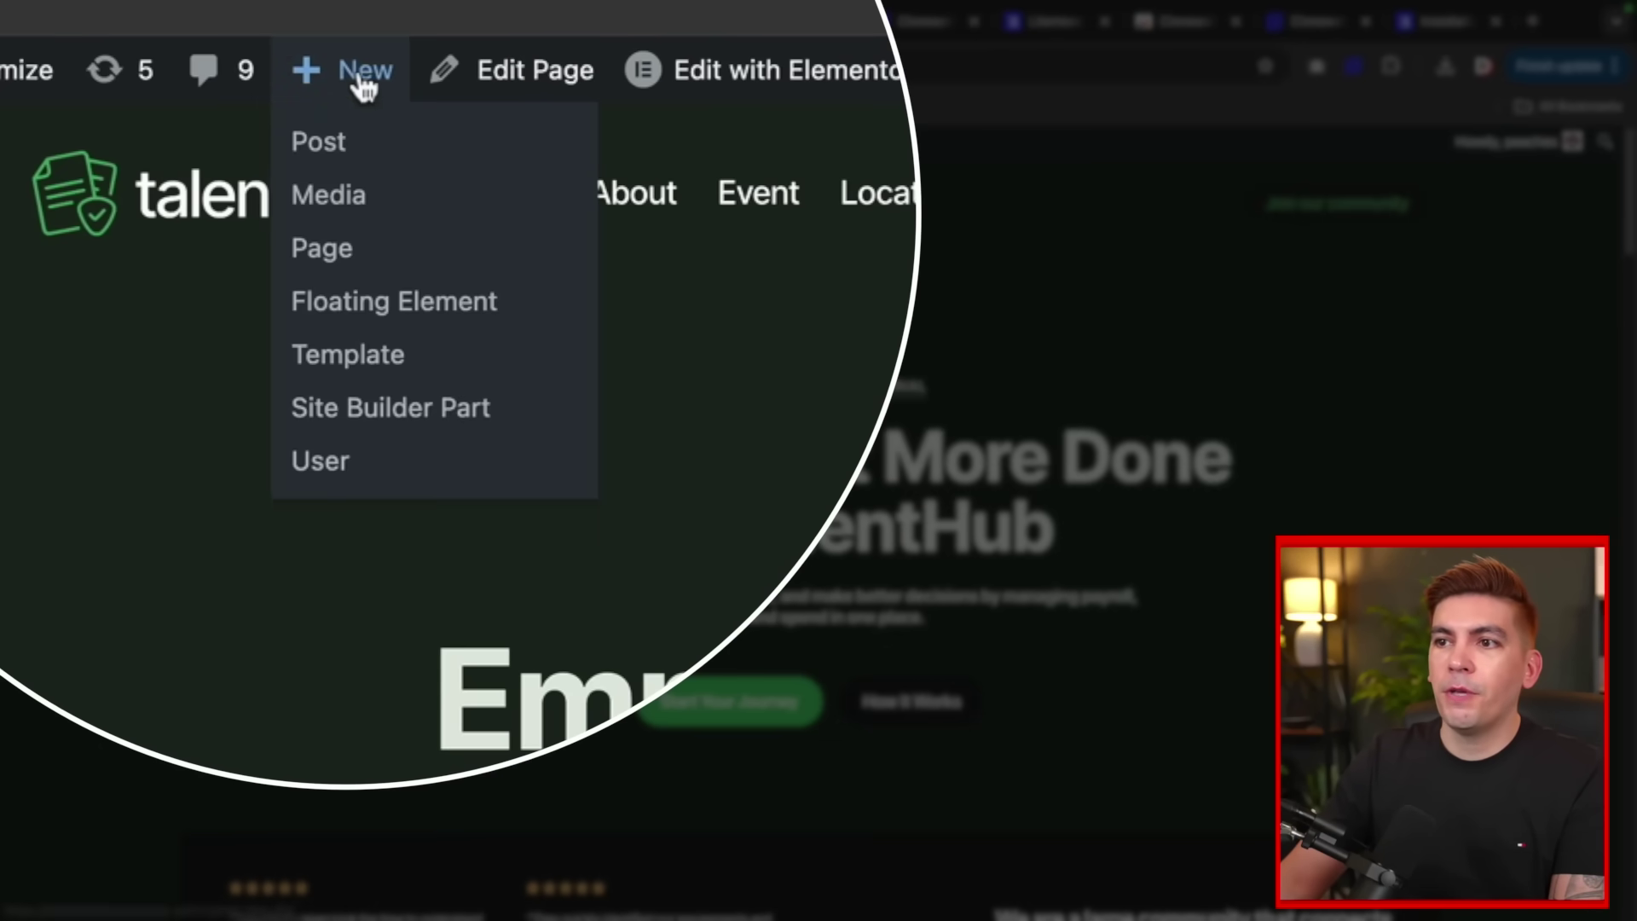
left_click(340, 248)
type("Ai Testing")
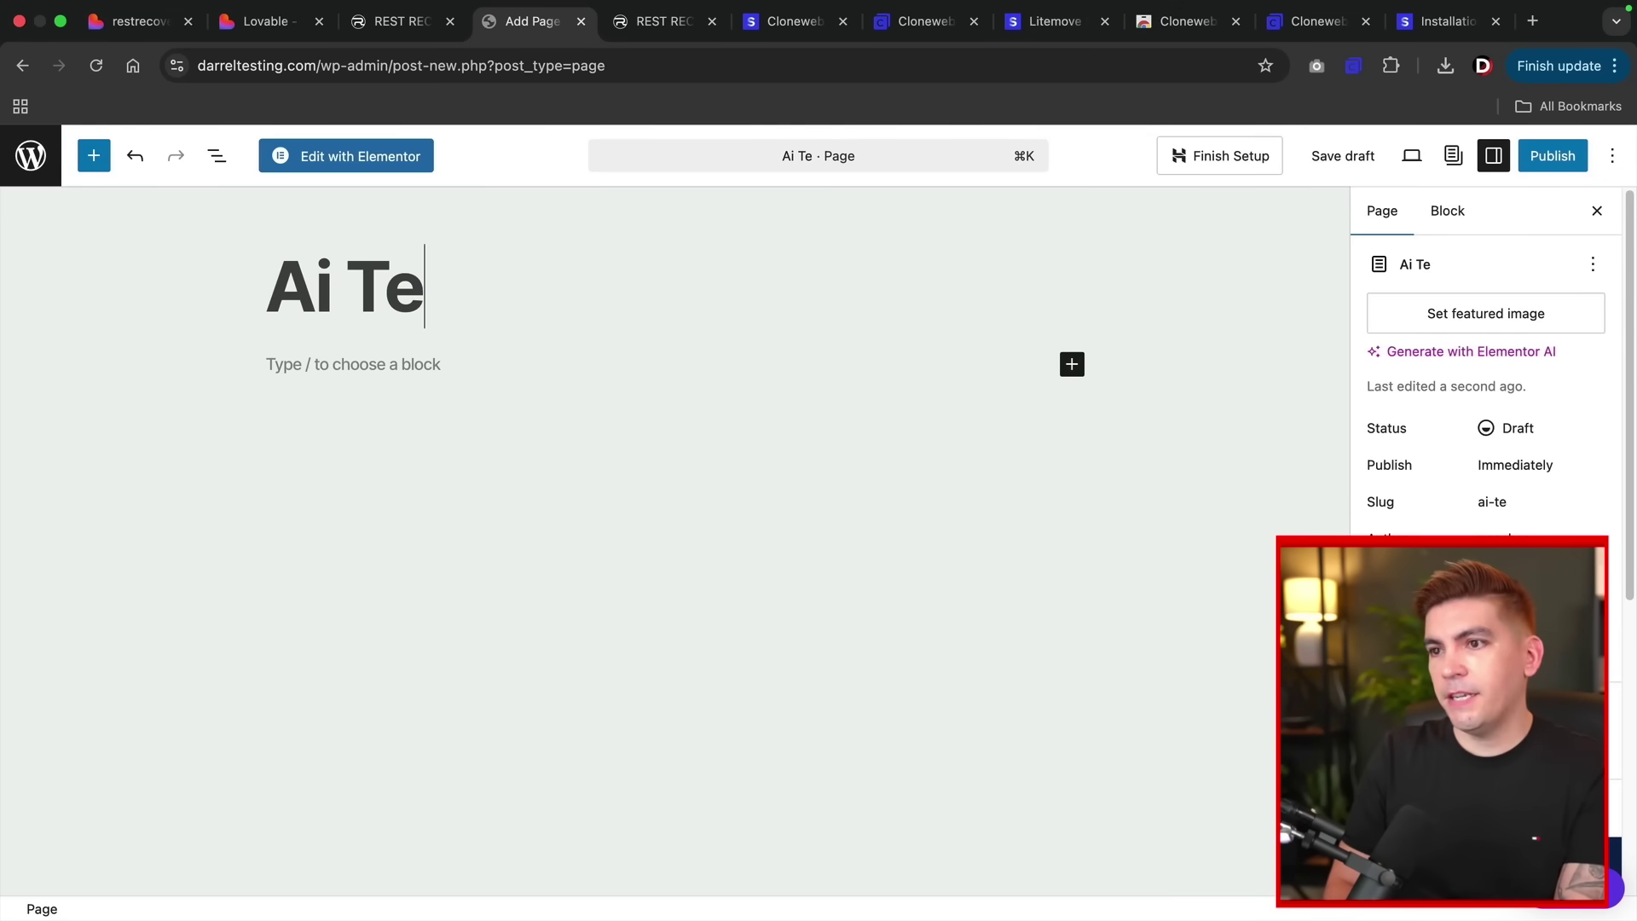
left_click(1552, 155)
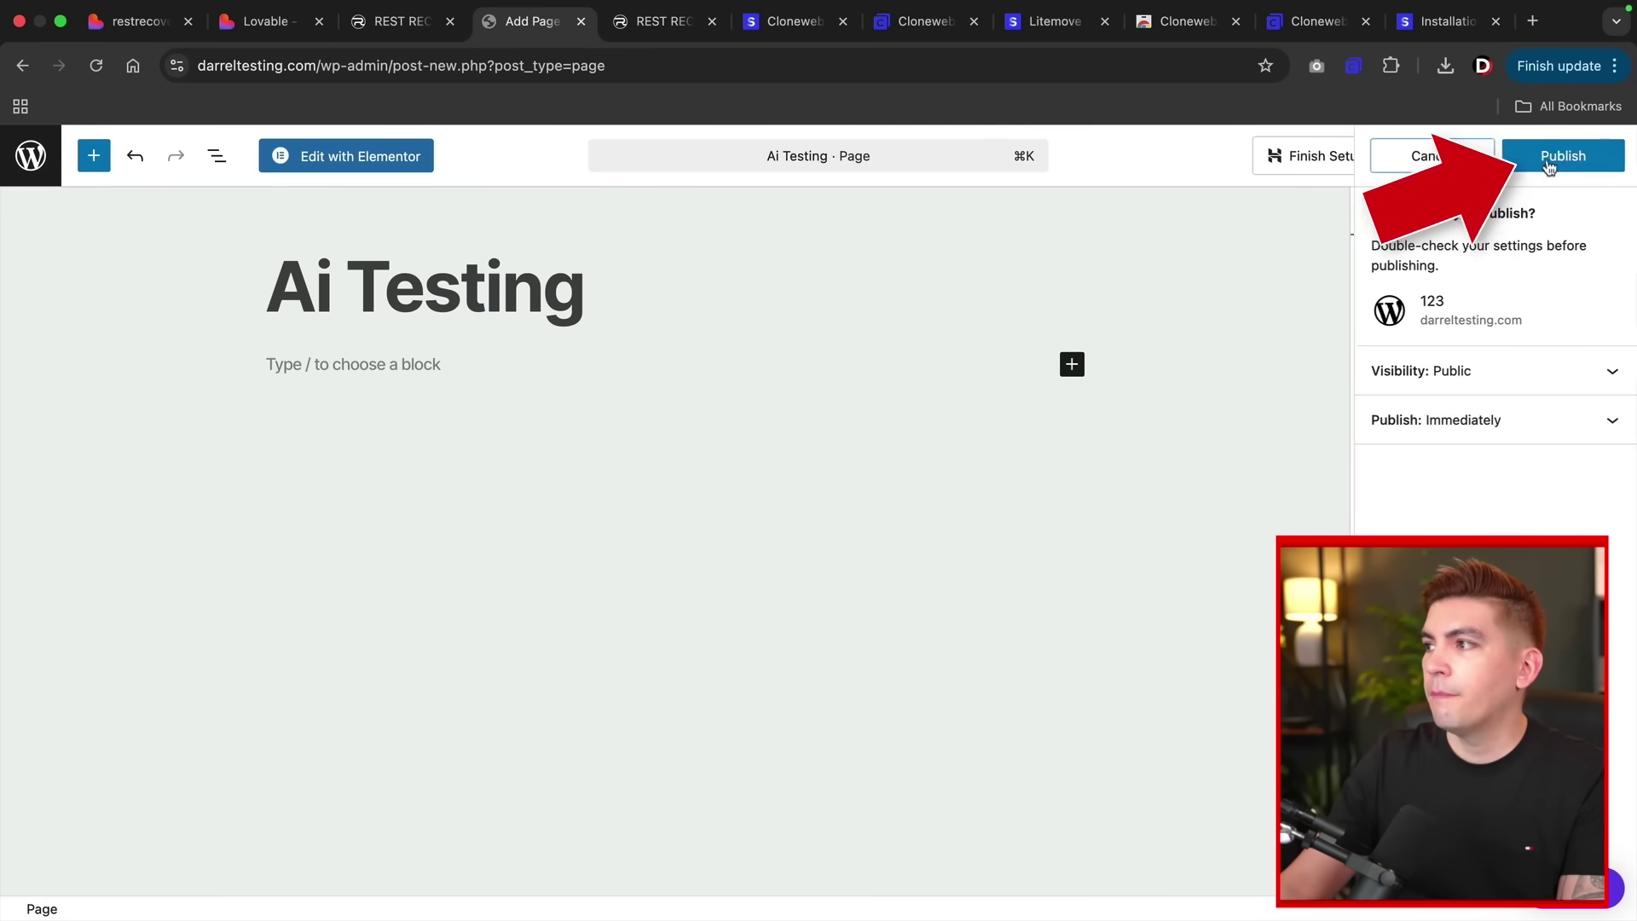
left_click(1563, 154)
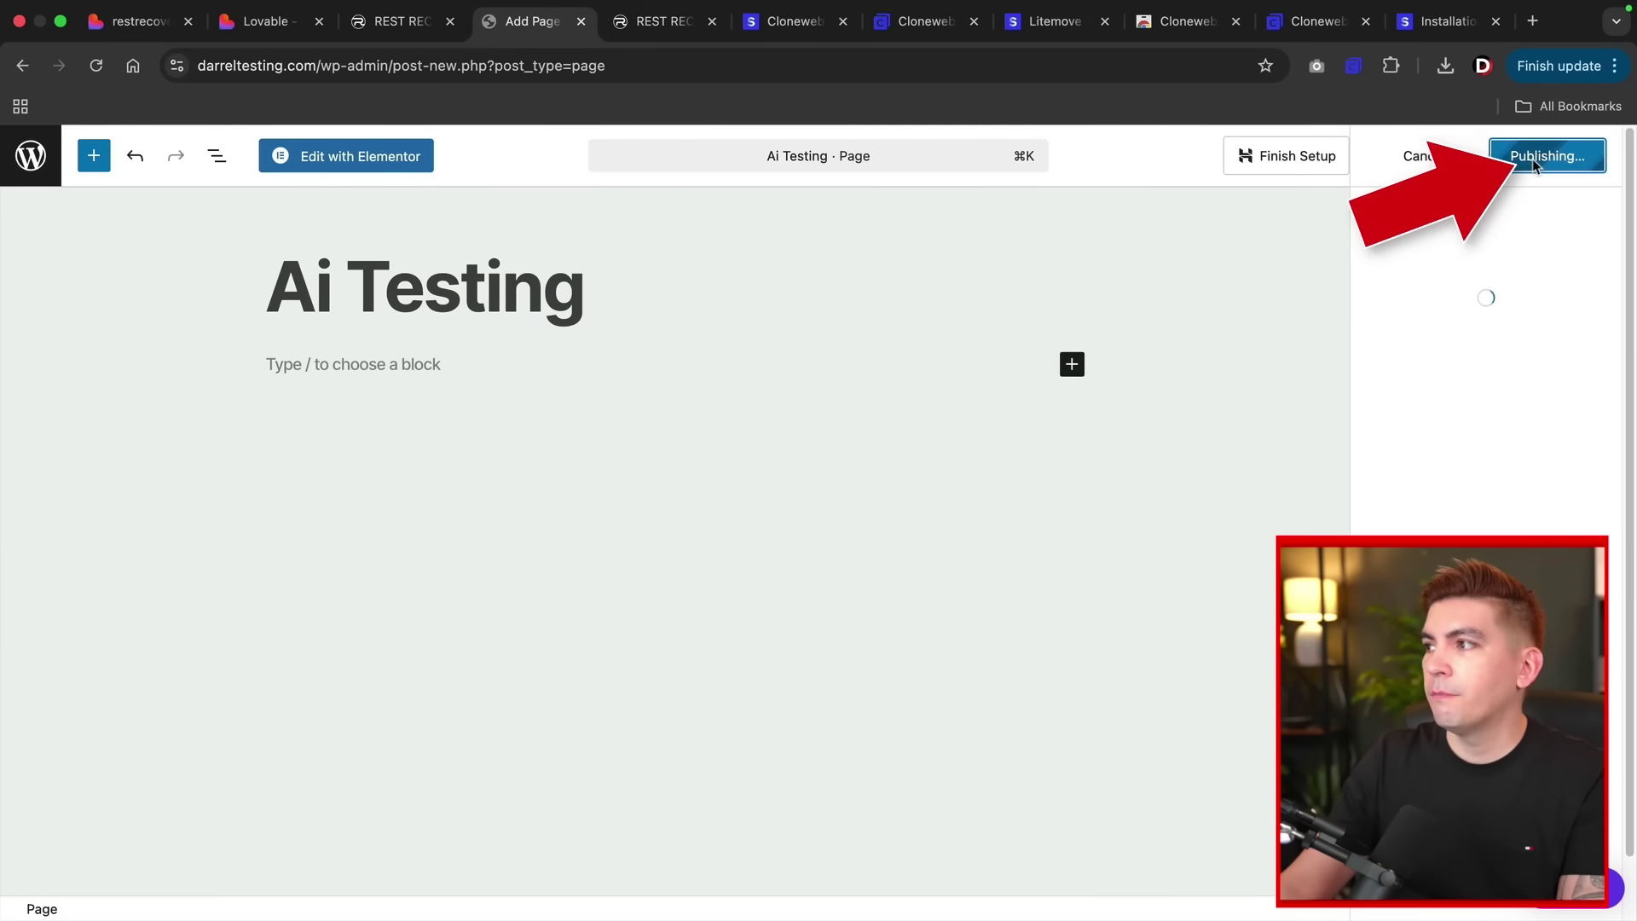
left_click(366, 168)
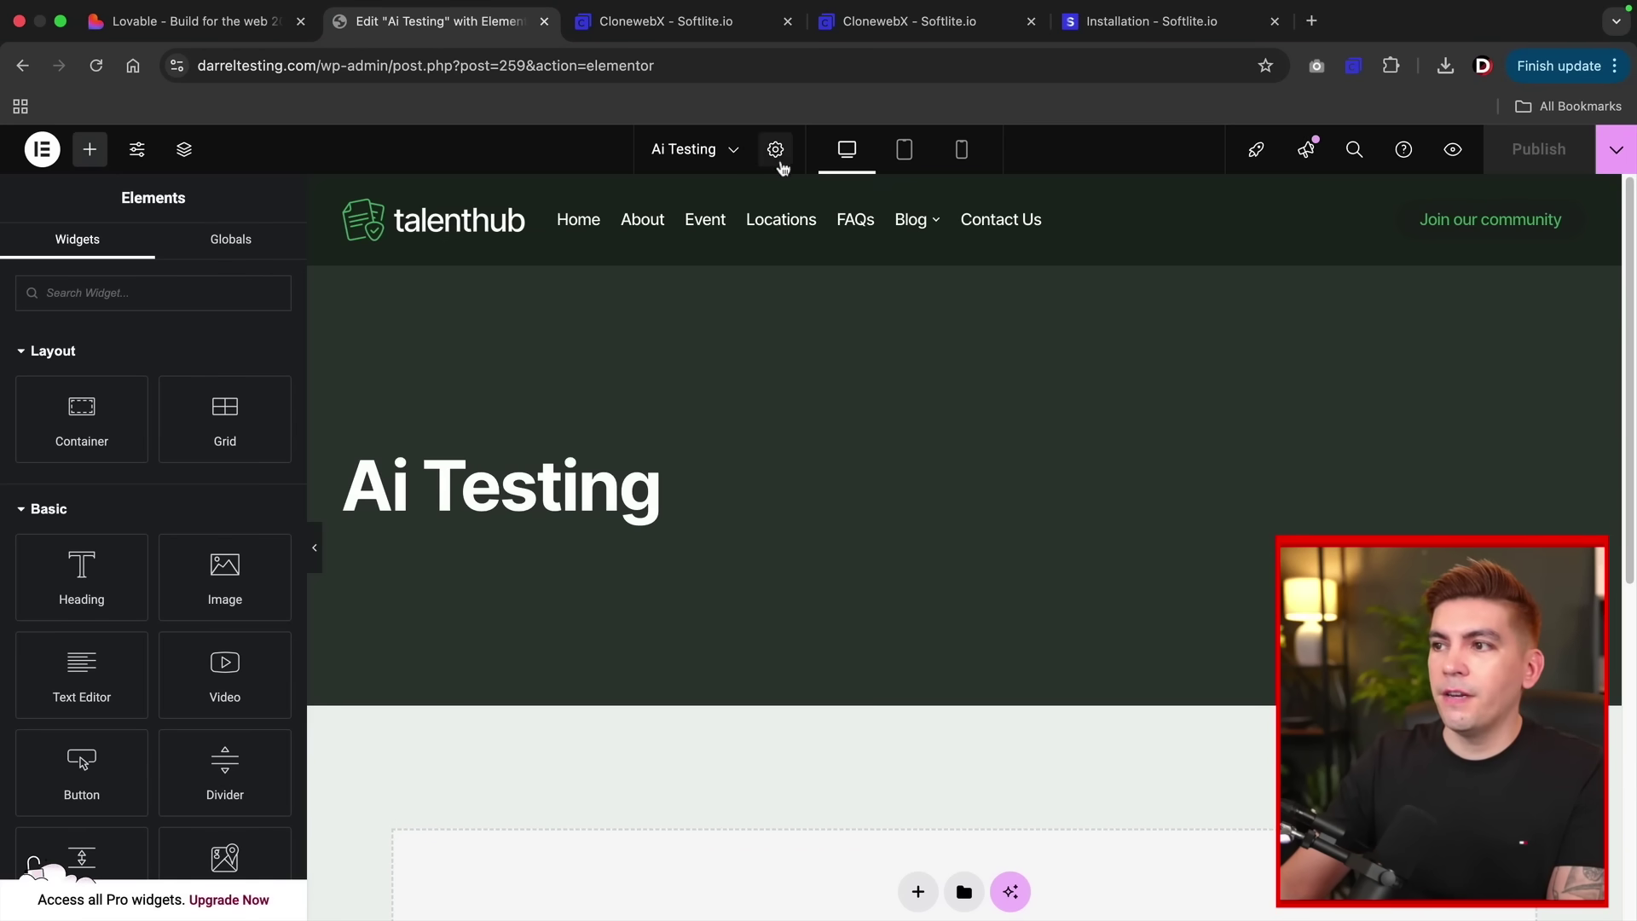
Set the page layout to Elementor Full Width in Page Settings.
left_click(776, 151)
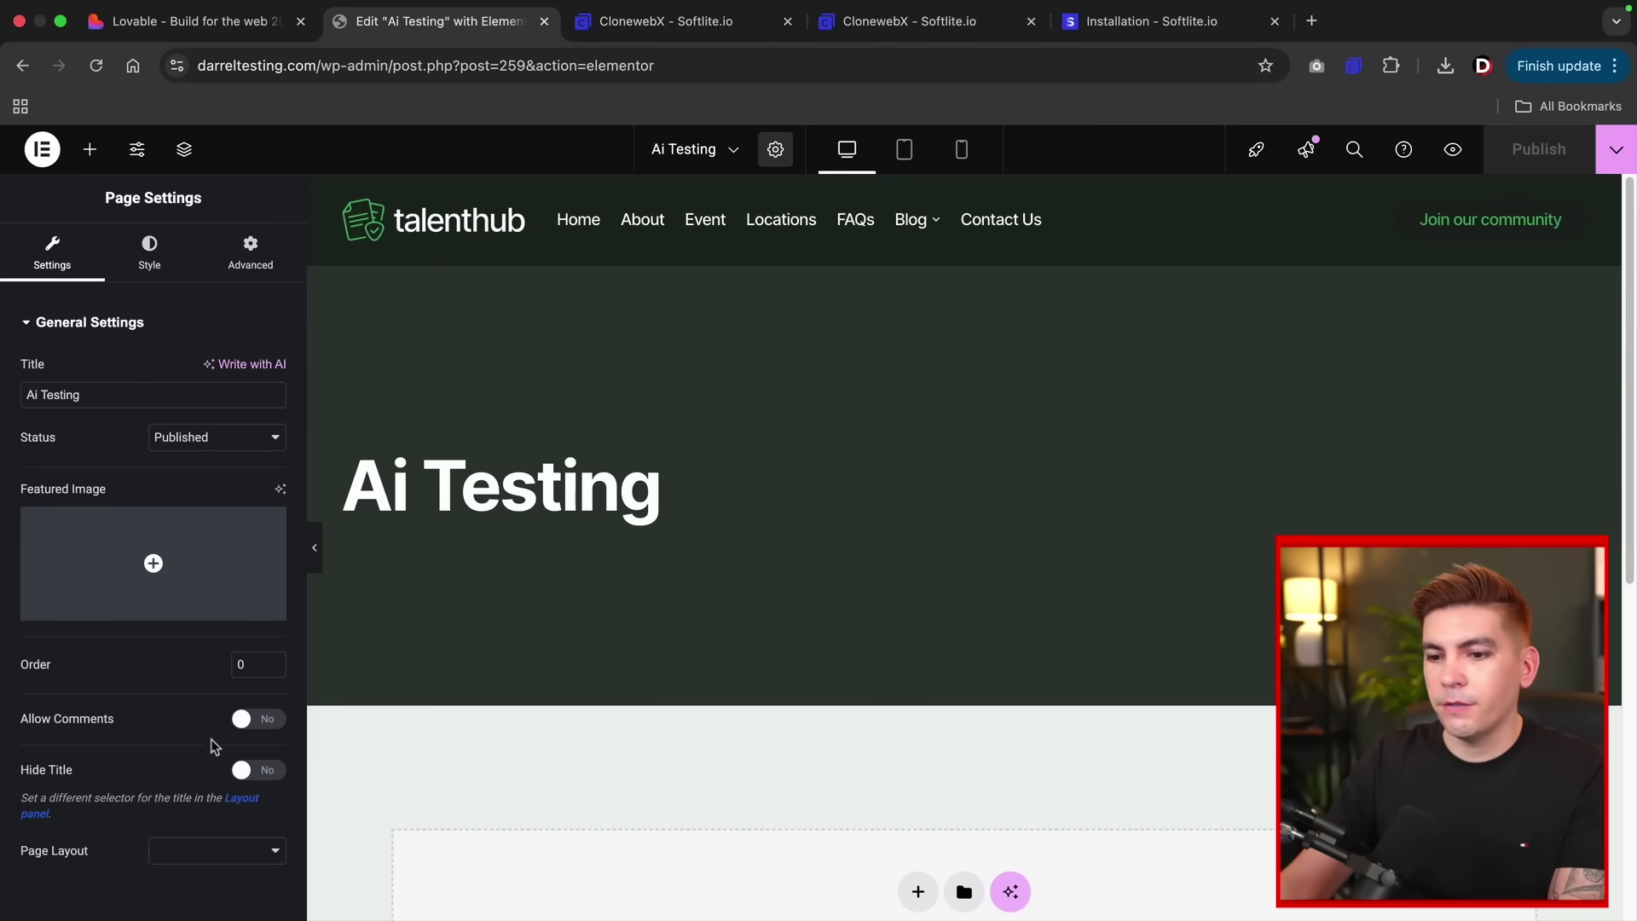
left_click(201, 850)
left_click(214, 775)
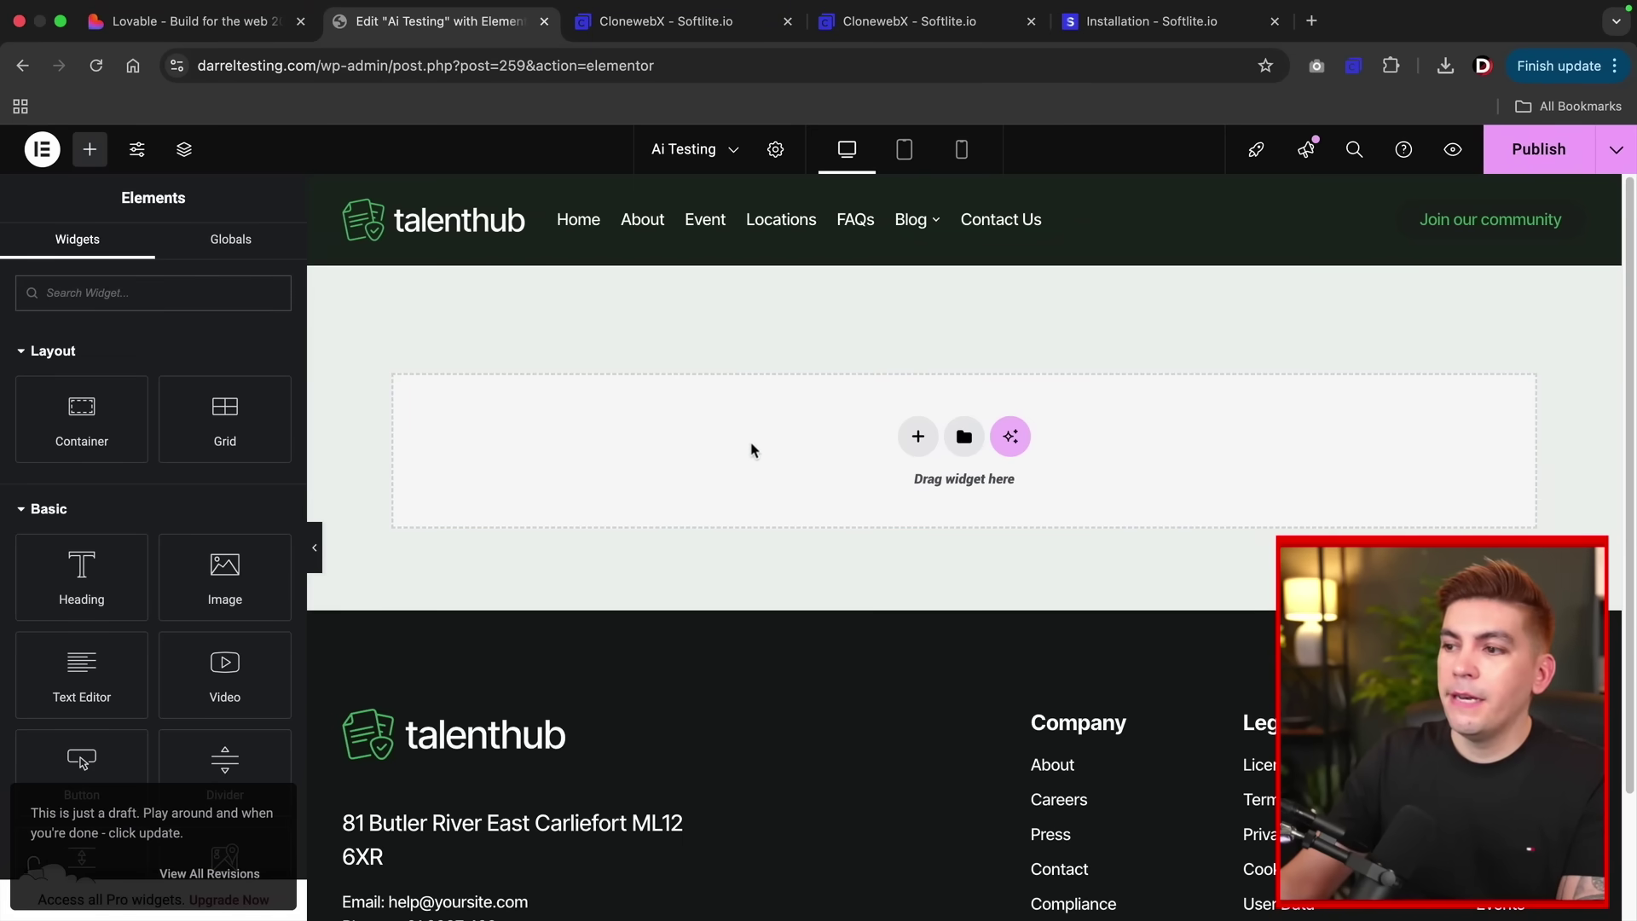
Paste the cloned REST RECOVERY content from the other site and preview it full width.
right_click(729, 427)
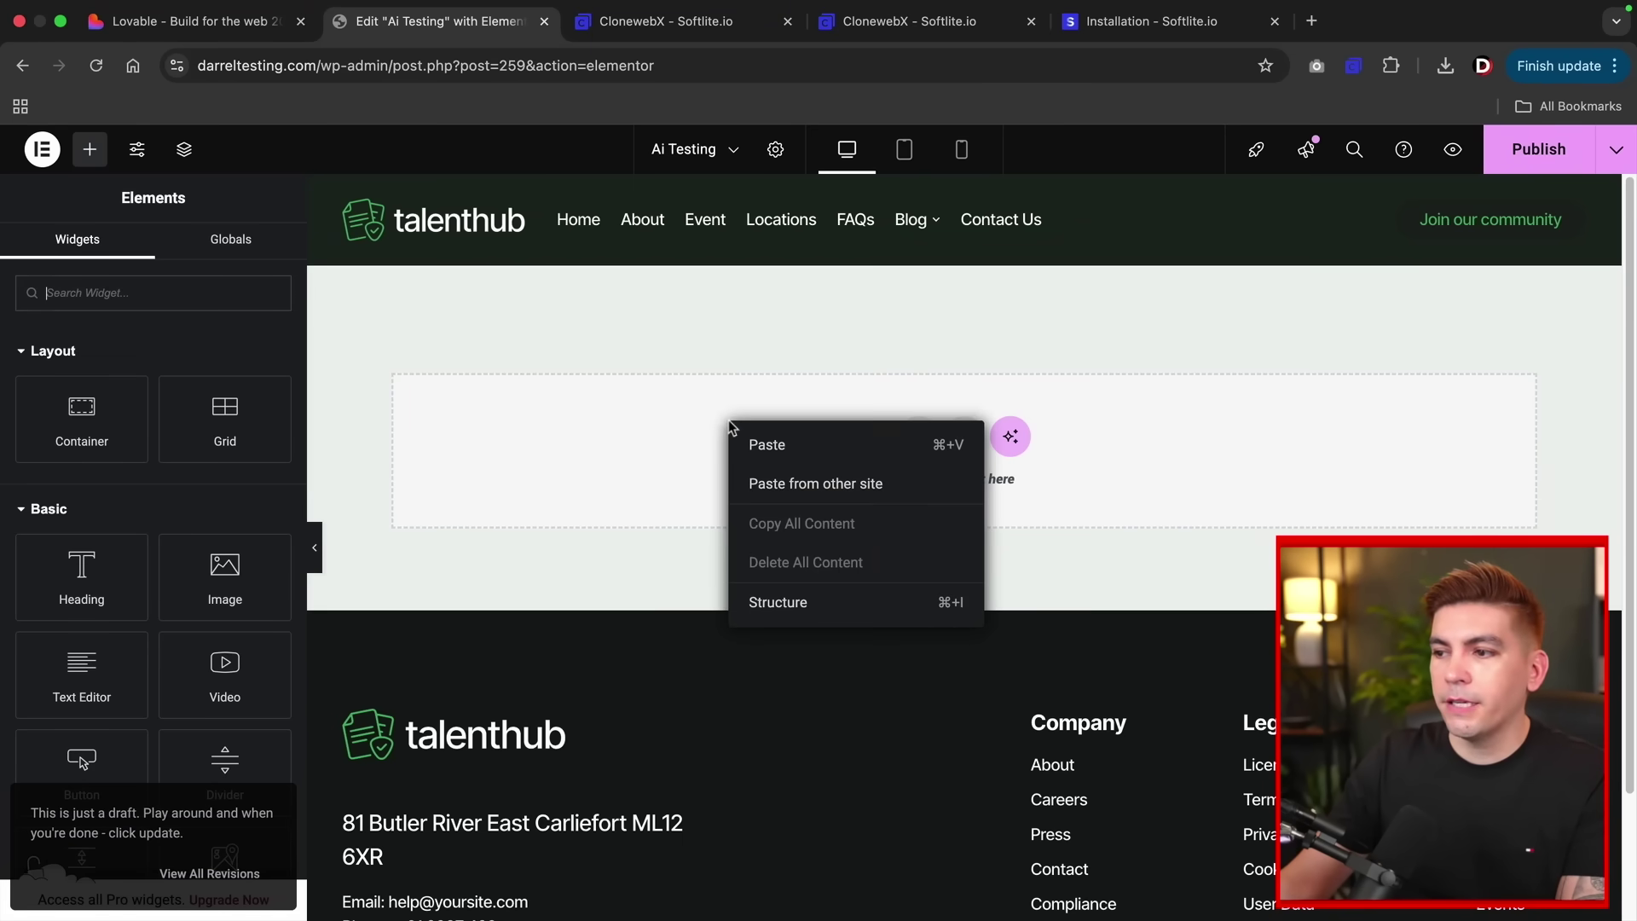
left_click(774, 484)
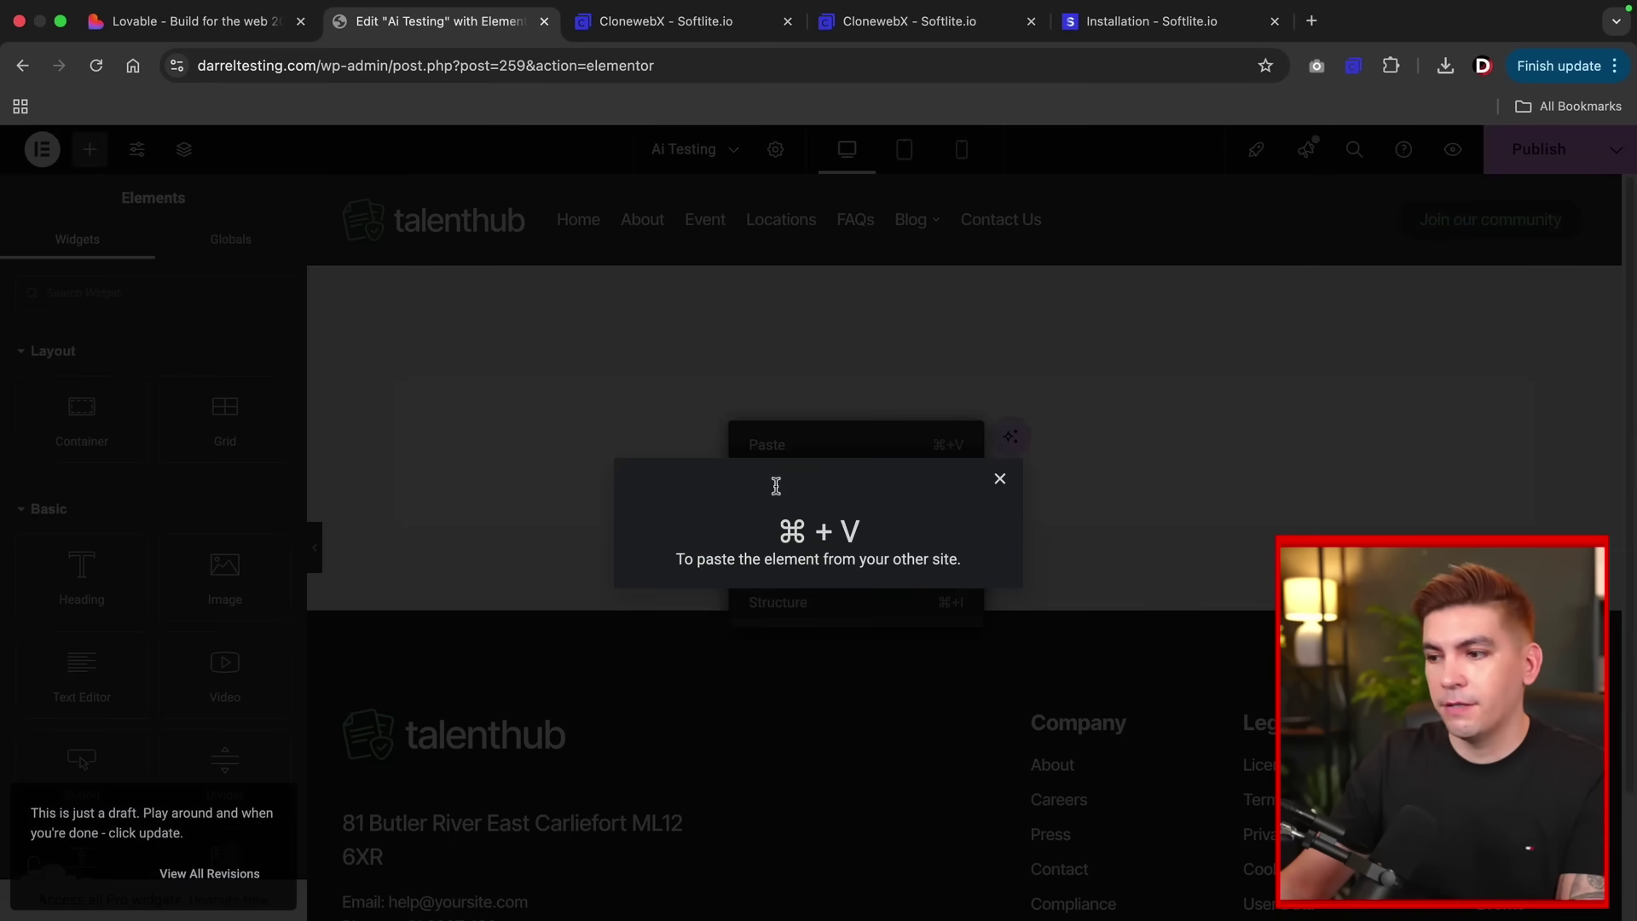
key("super+v")
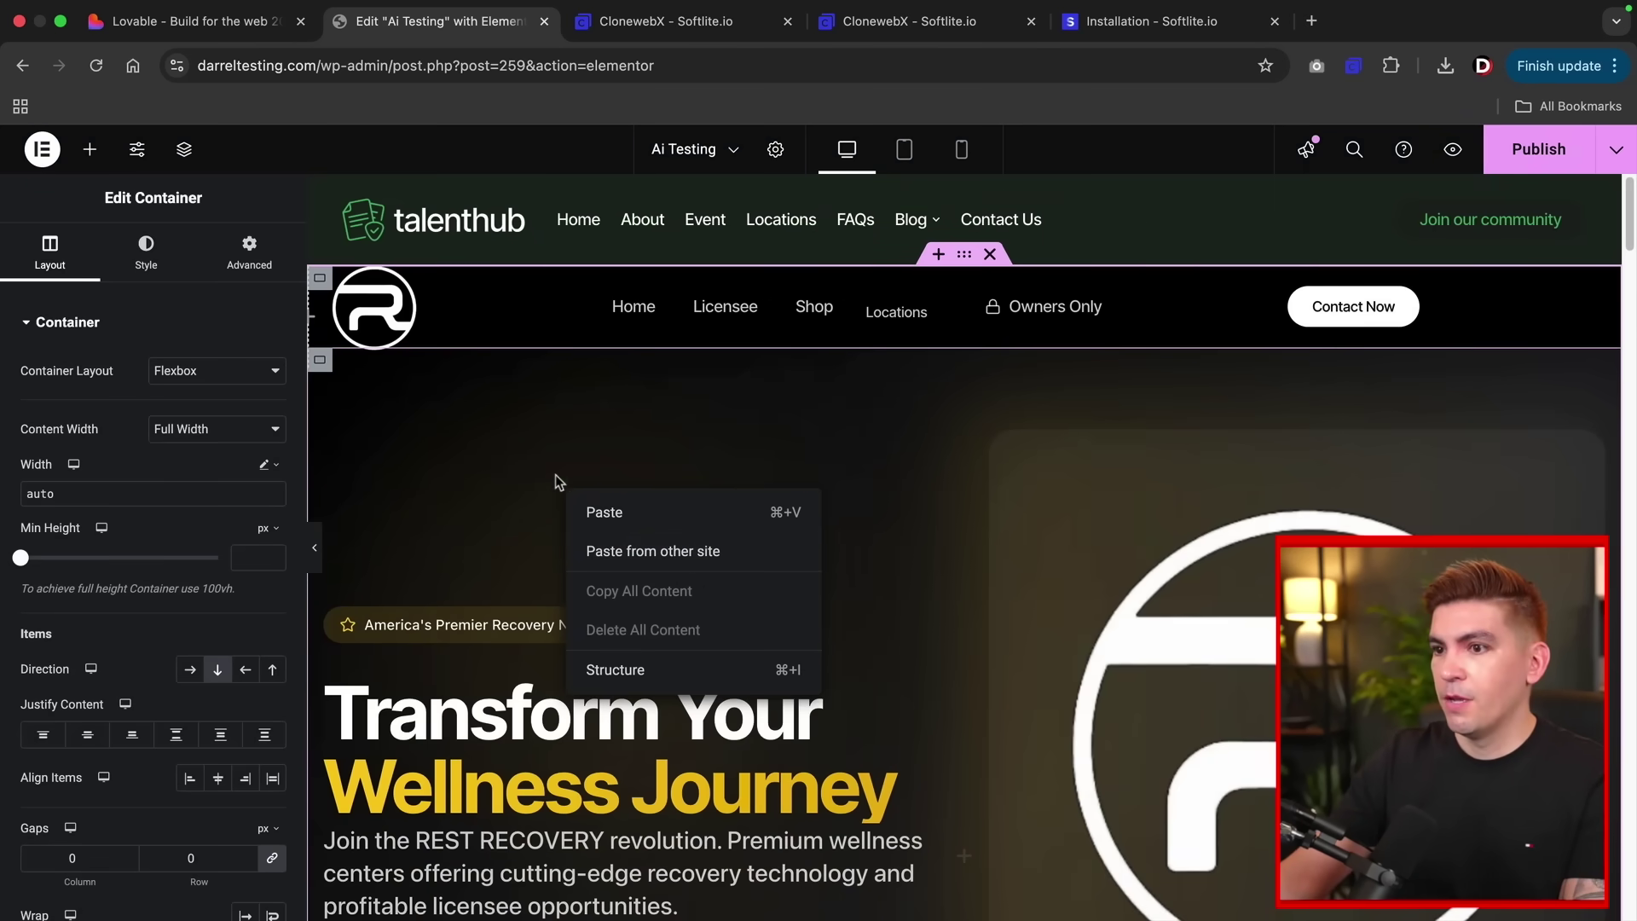
left_click(433, 489)
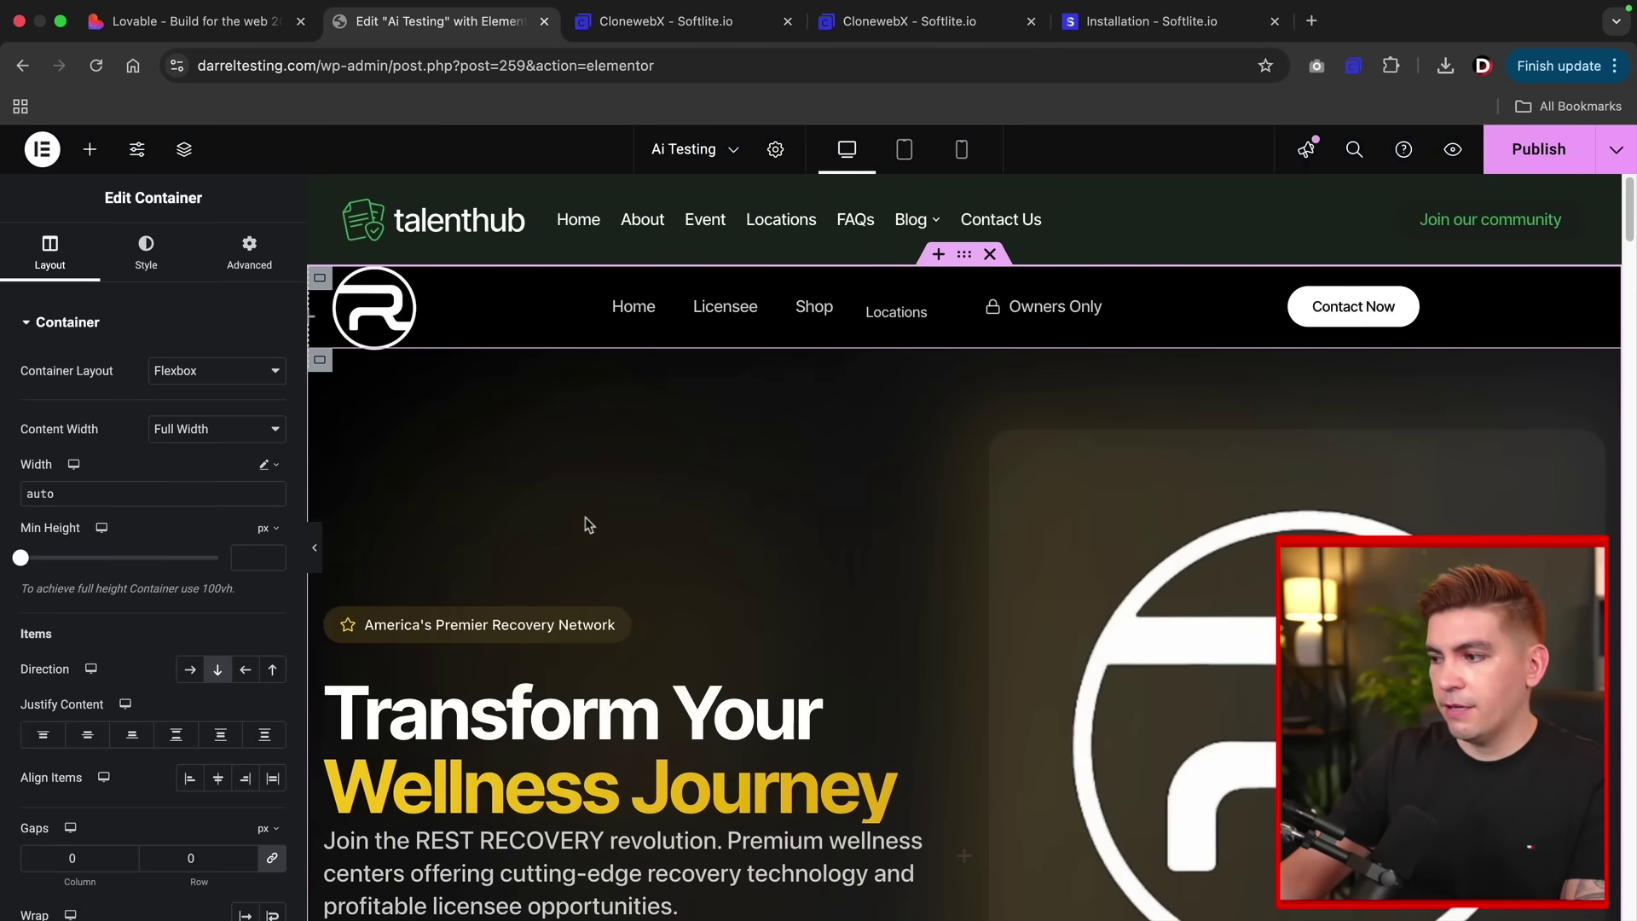
scroll(585, 517, "down", 5)
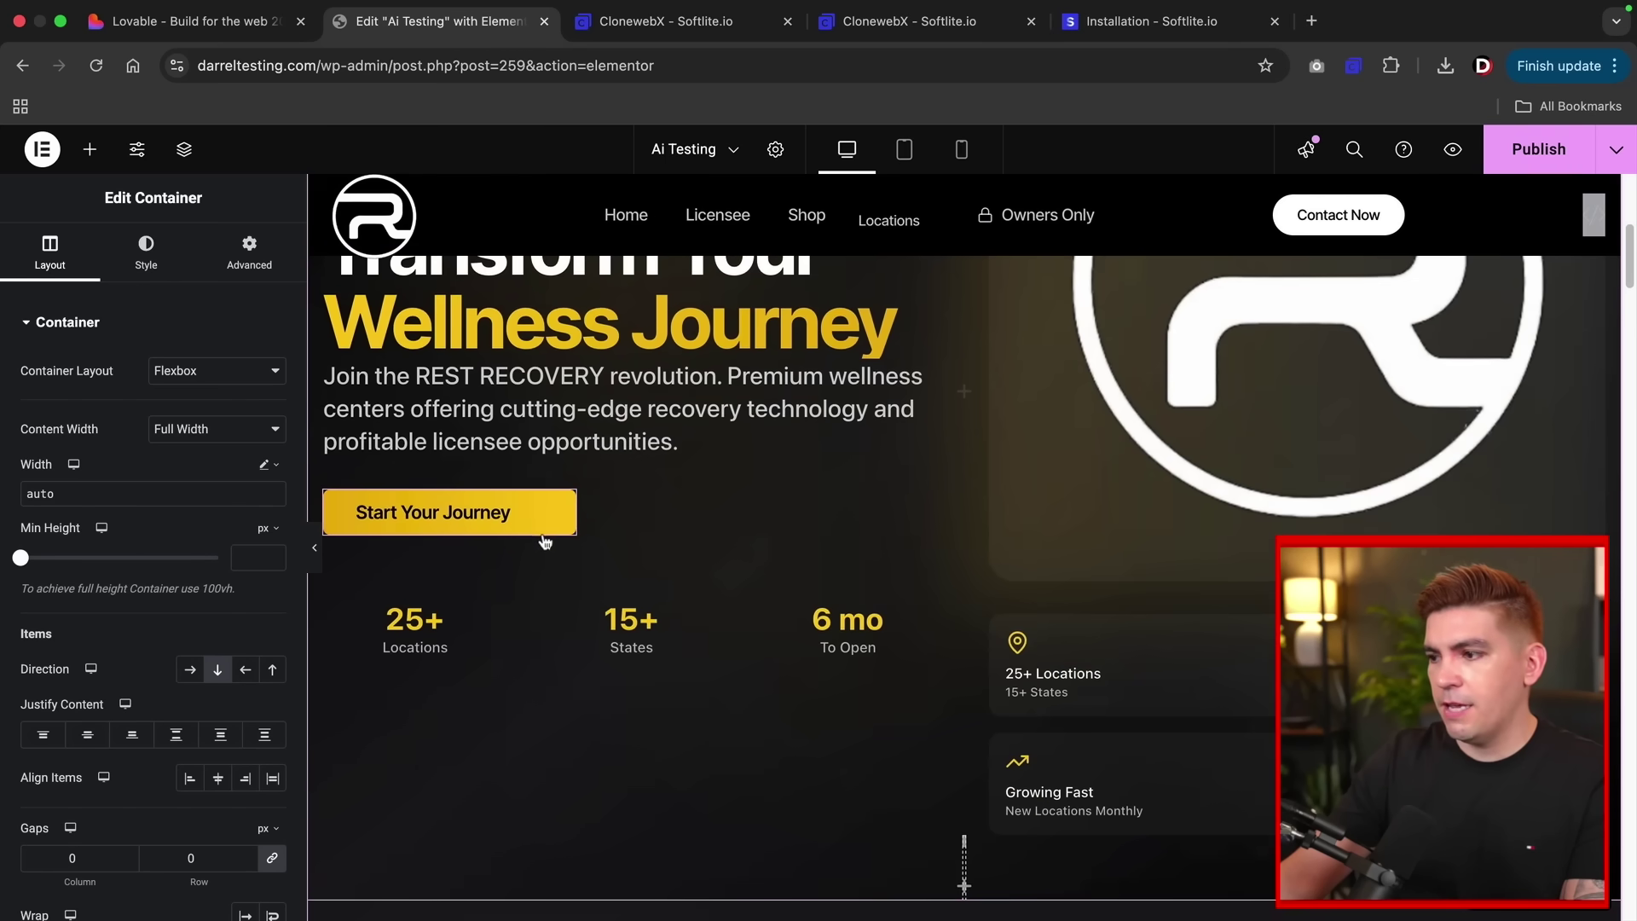
scroll(544, 541, "up", 5)
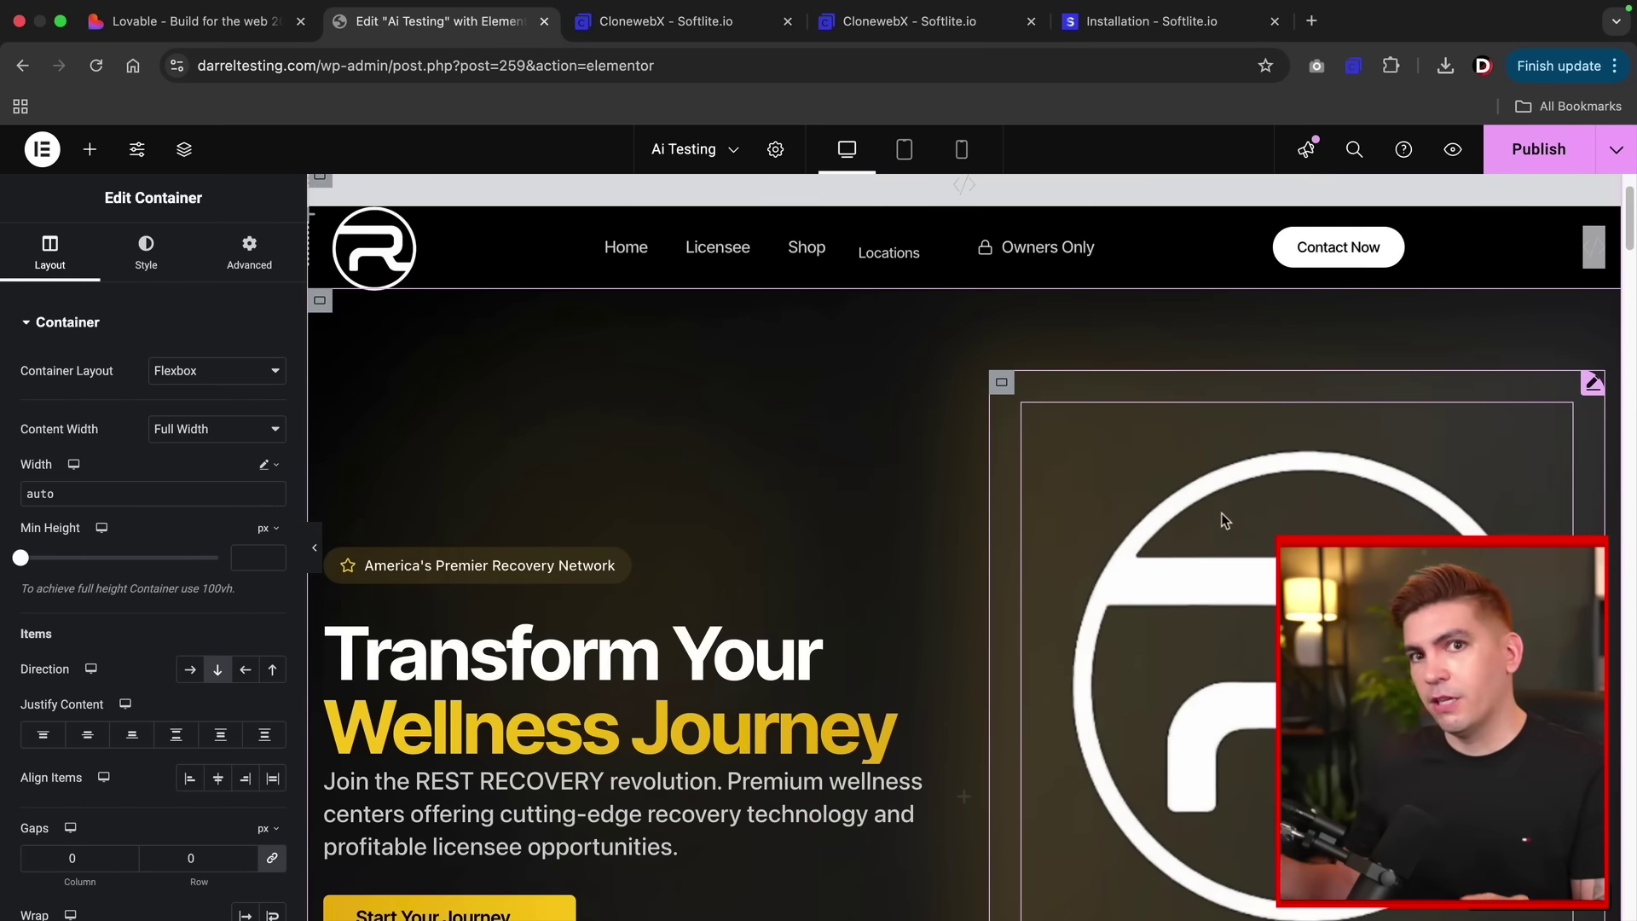
scroll(319, 551, "down", 1)
left_click(319, 551)
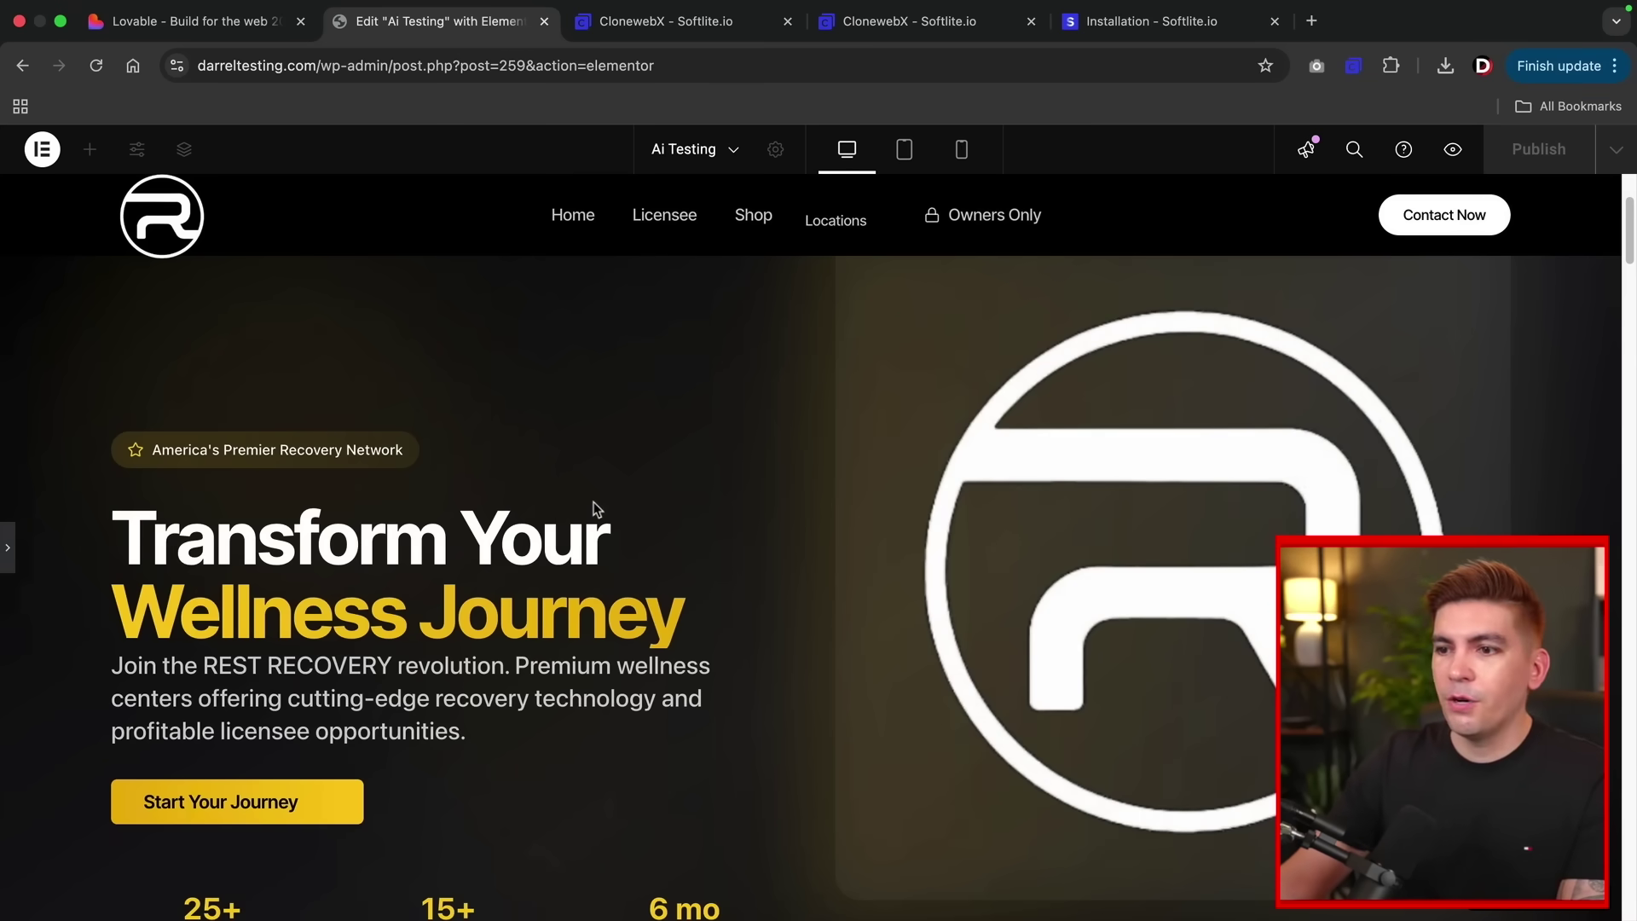
Compare the pasted clone with the original Lovable site preview.
left_click(248, 25)
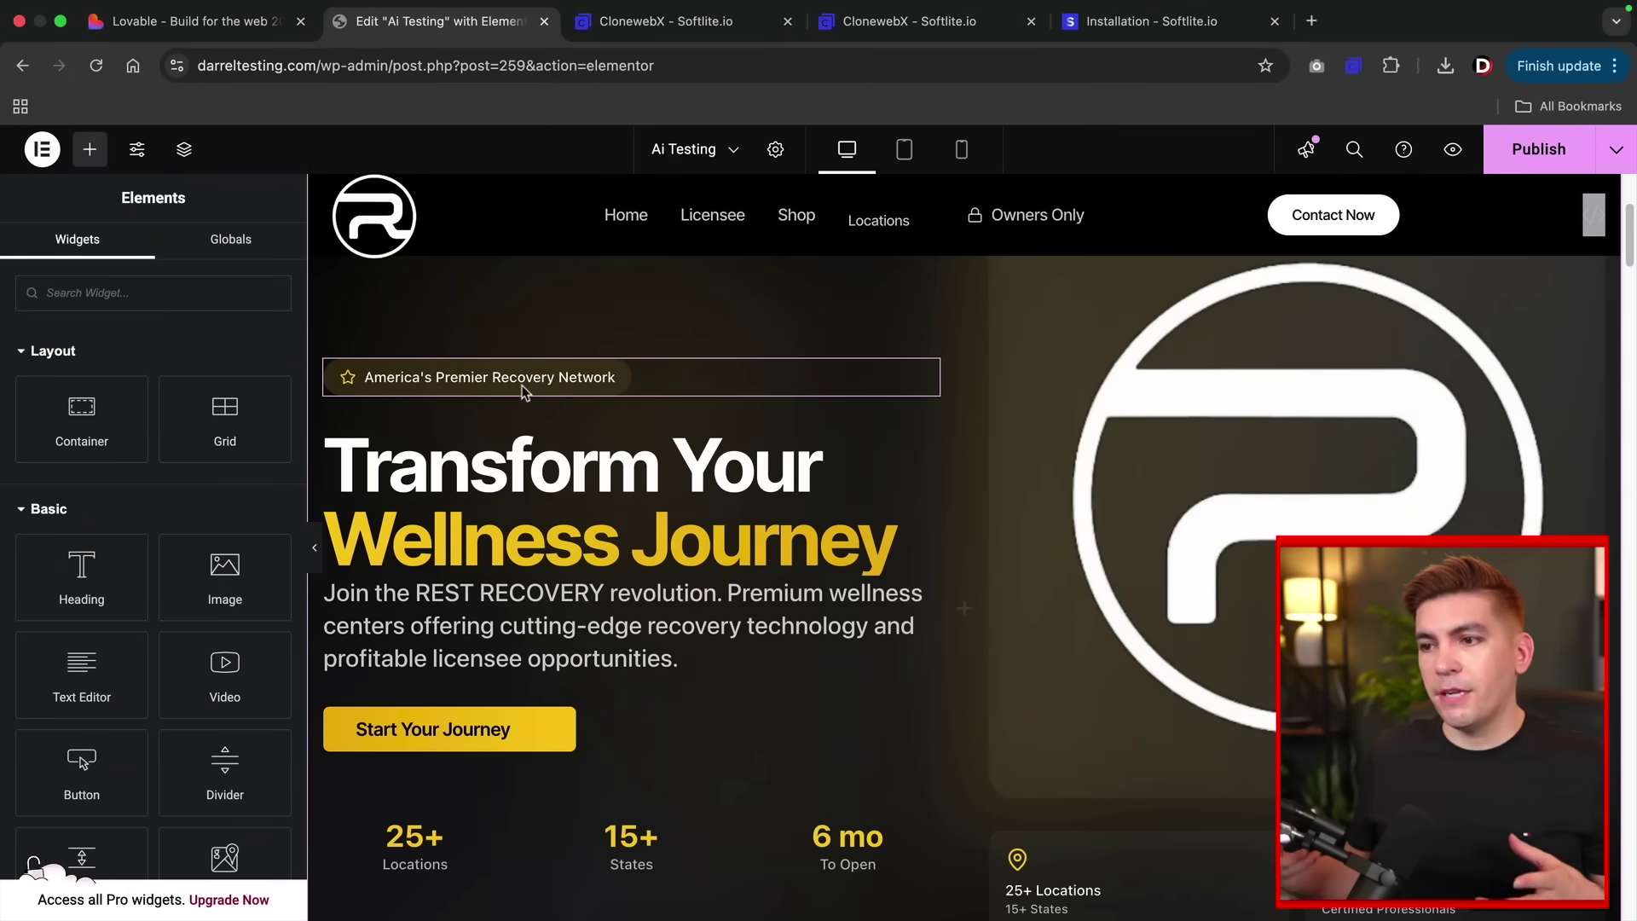
Inspect the badge's Dynamic Card Box settings and browse the Softlite.io Integration widgets.
left_click(525, 393)
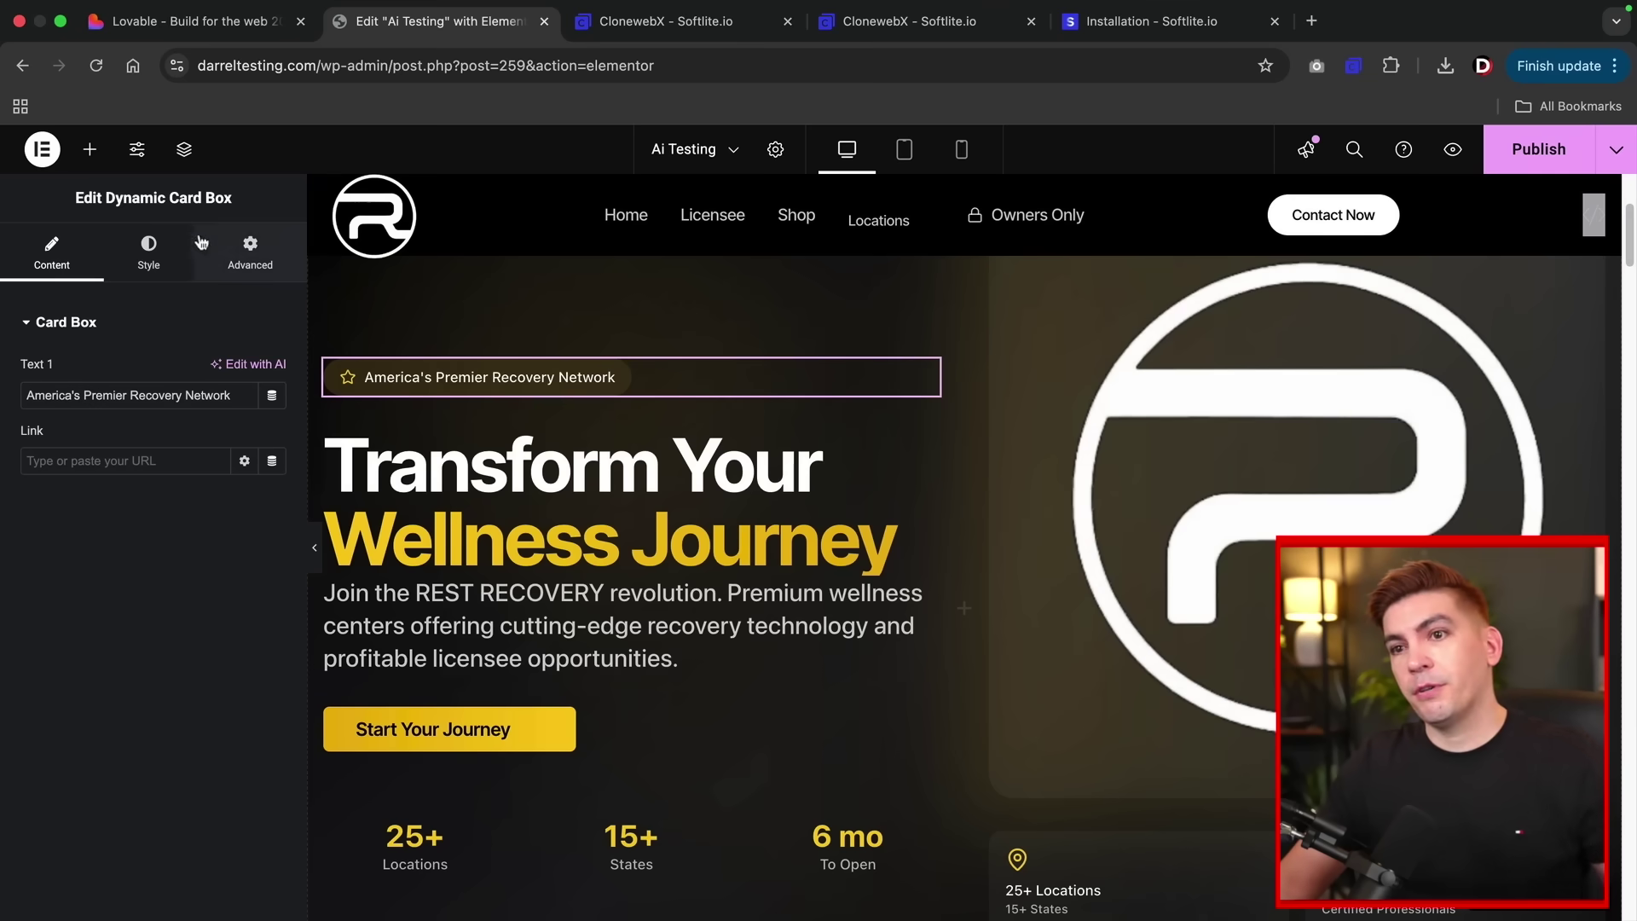
left_click(89, 151)
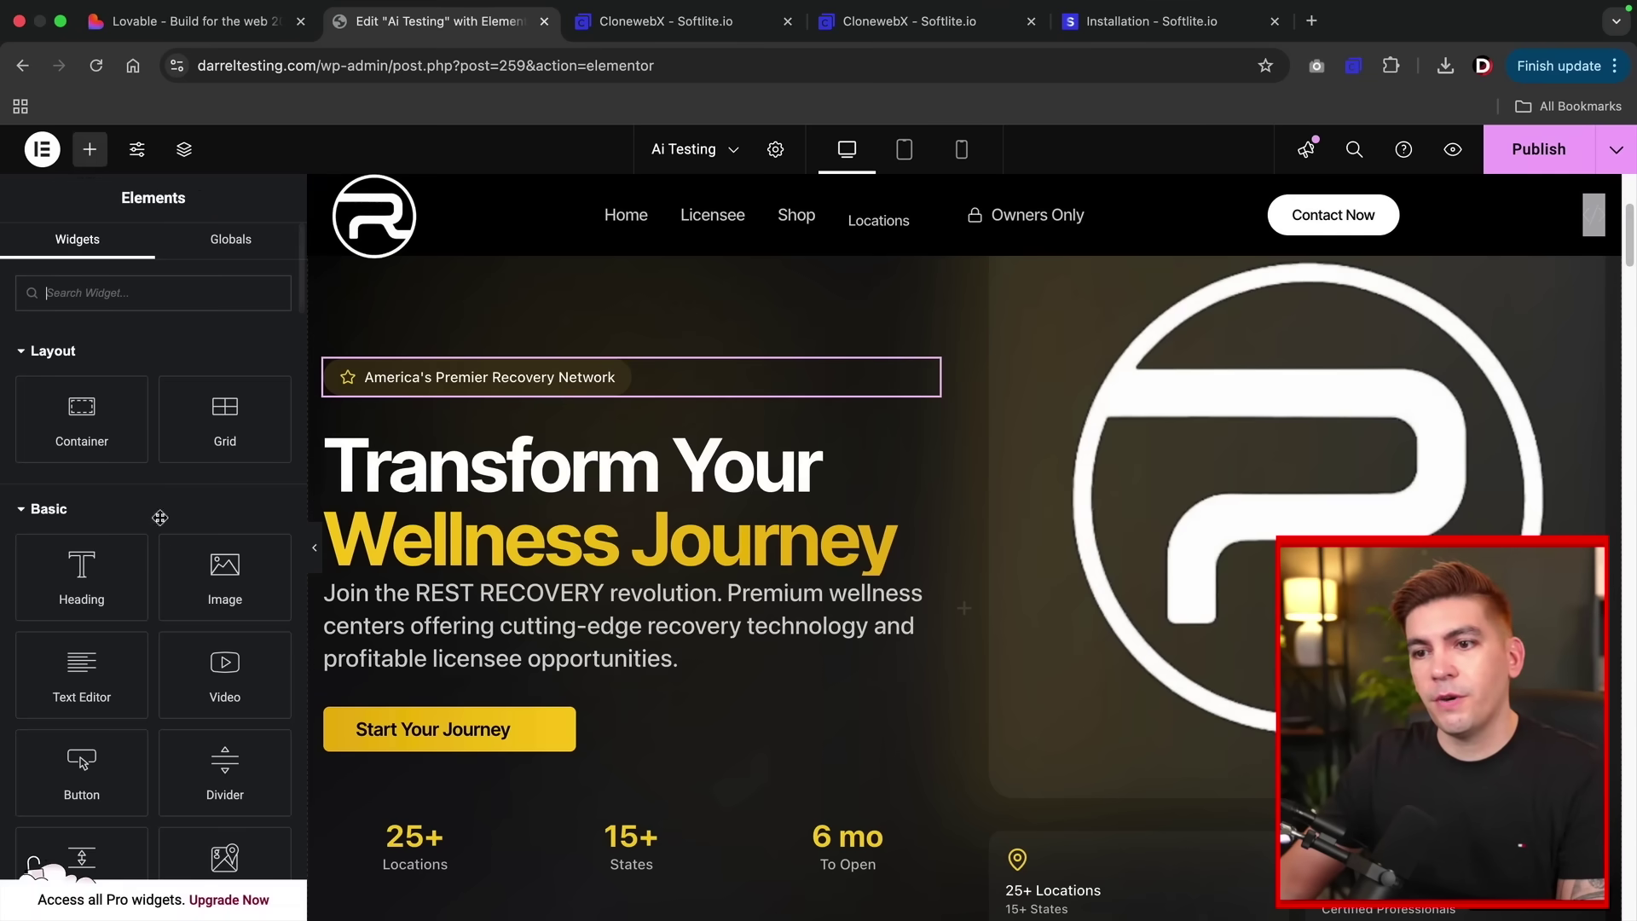
scroll(196, 639, "down", 15)
scroll(199, 647, "down", 10)
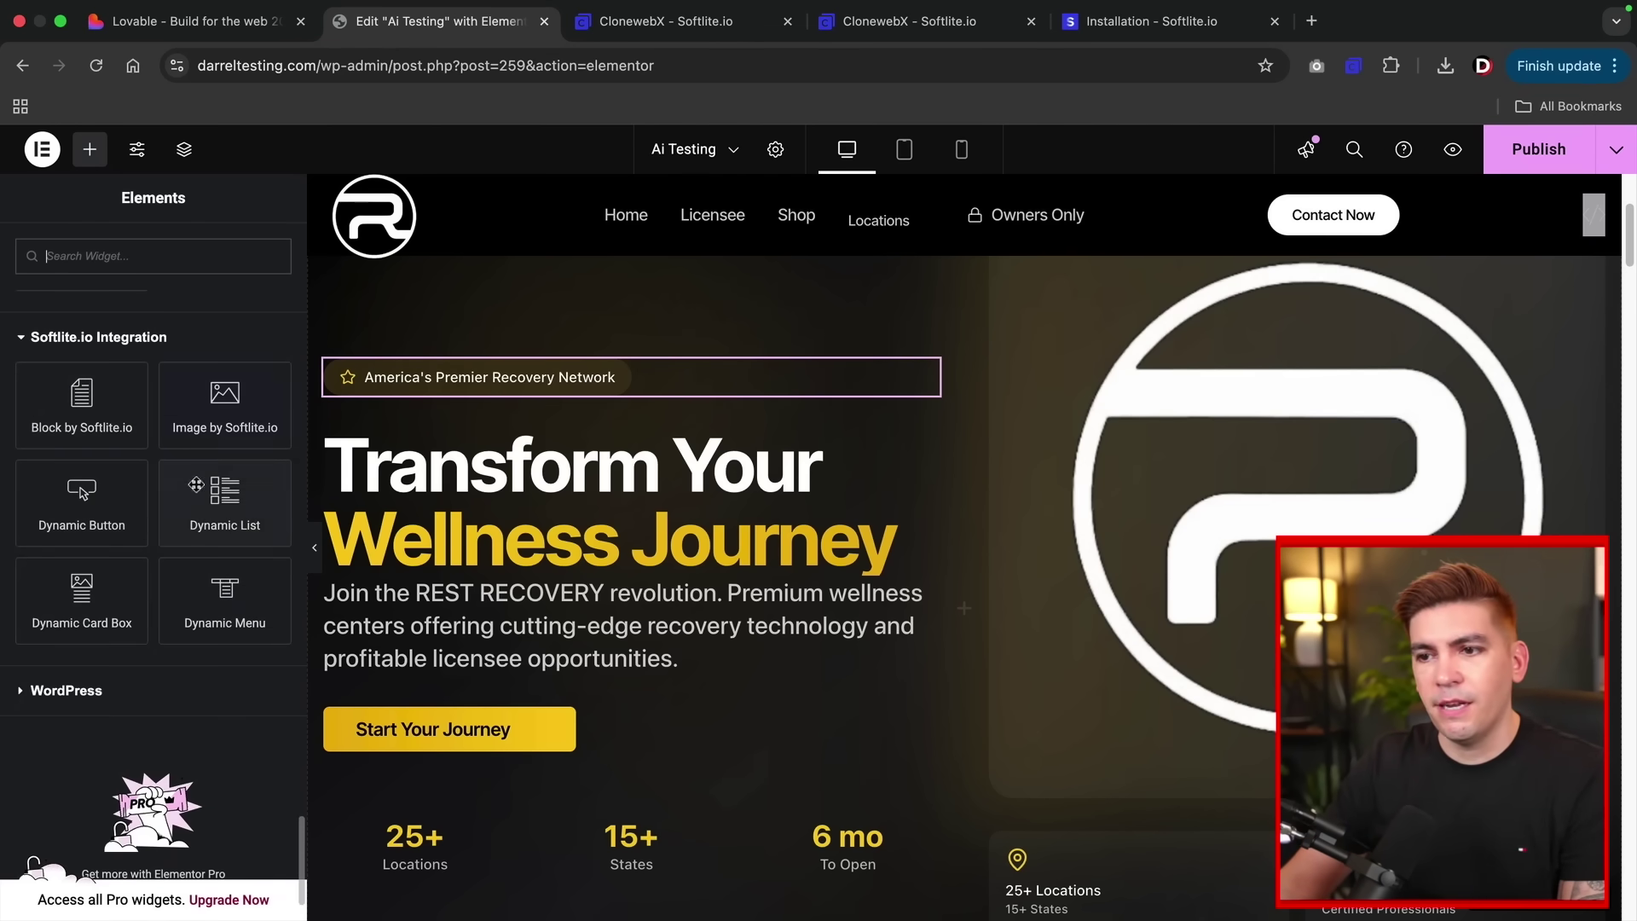
left_click(445, 389)
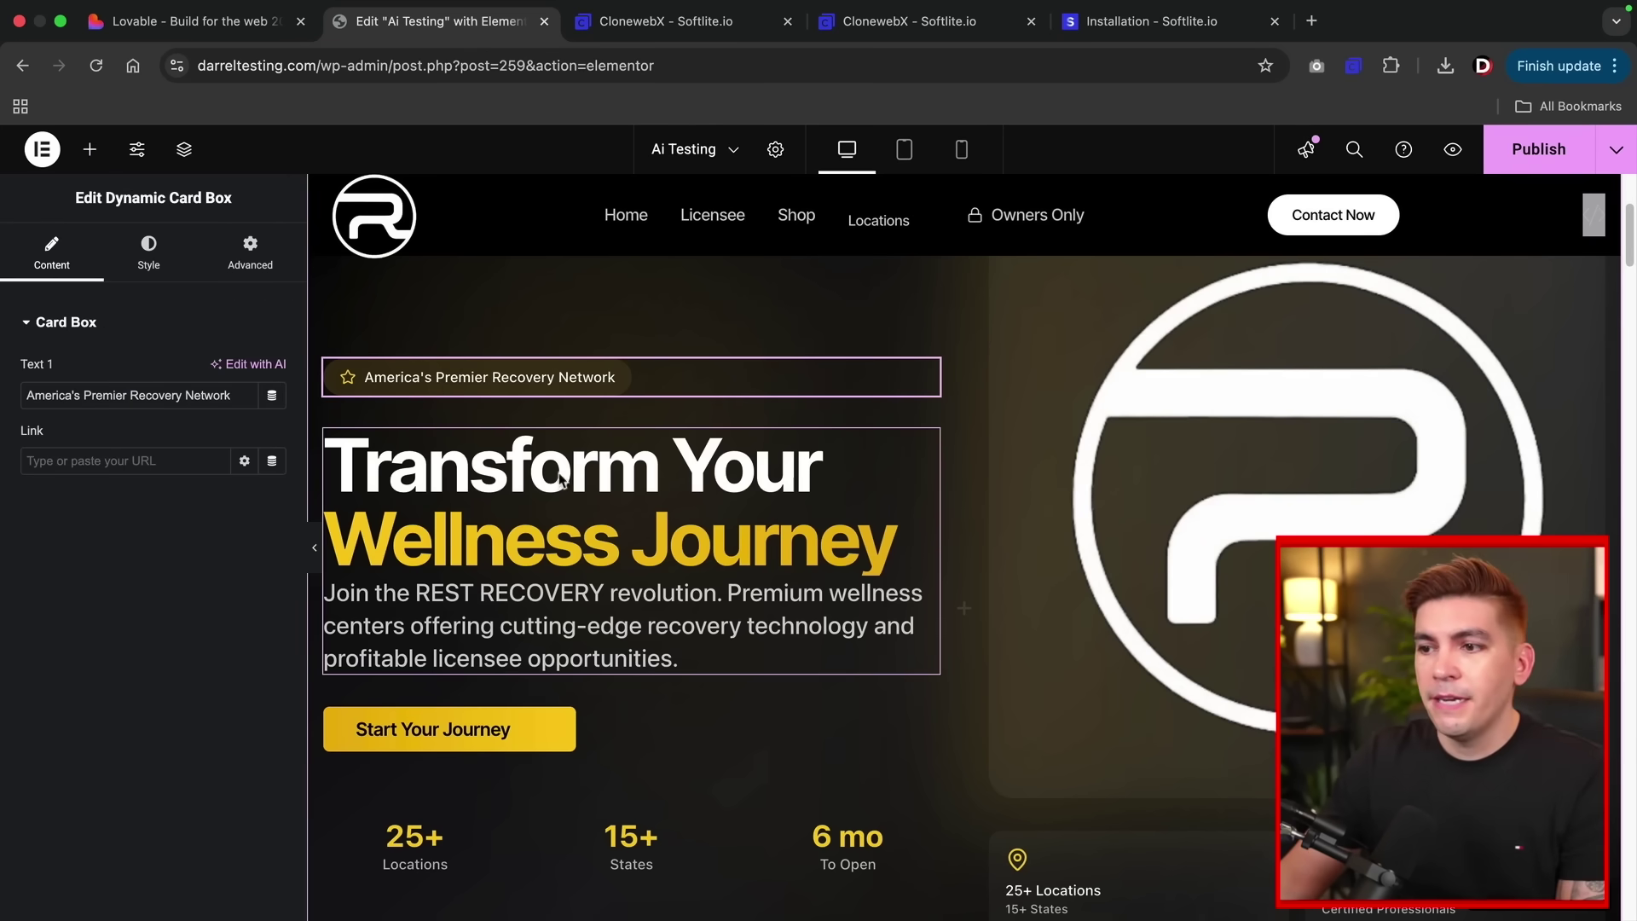
scroll(567, 488, "down", 2)
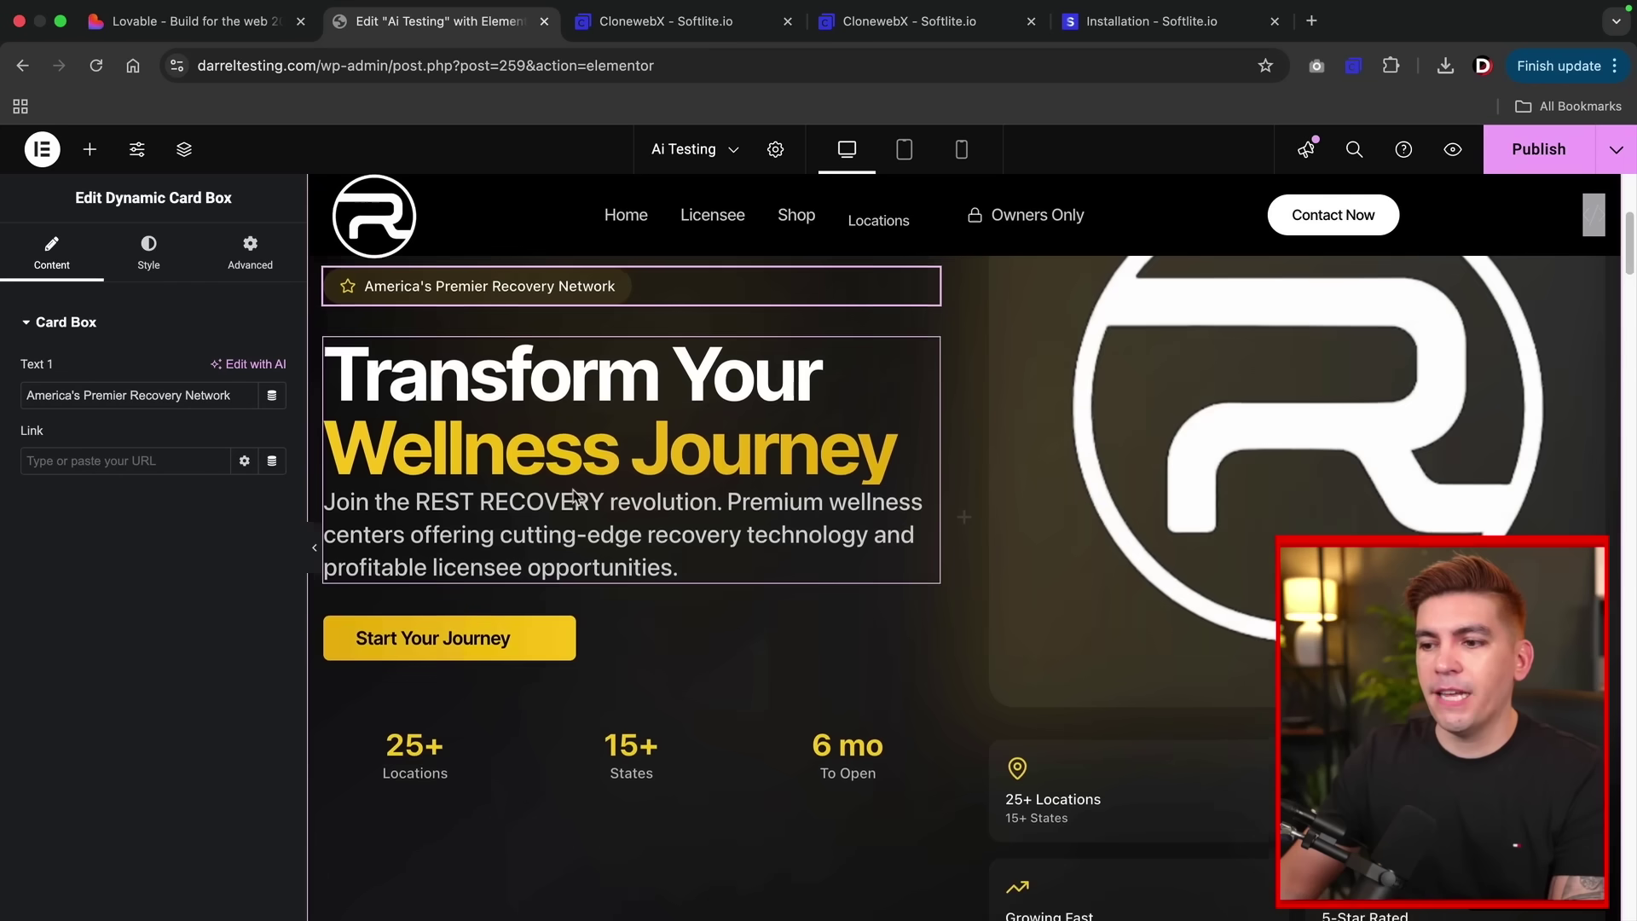
Open the Start Your Journey button's Edit HTML panel showing its button markup and SVG icon.
left_click(528, 635)
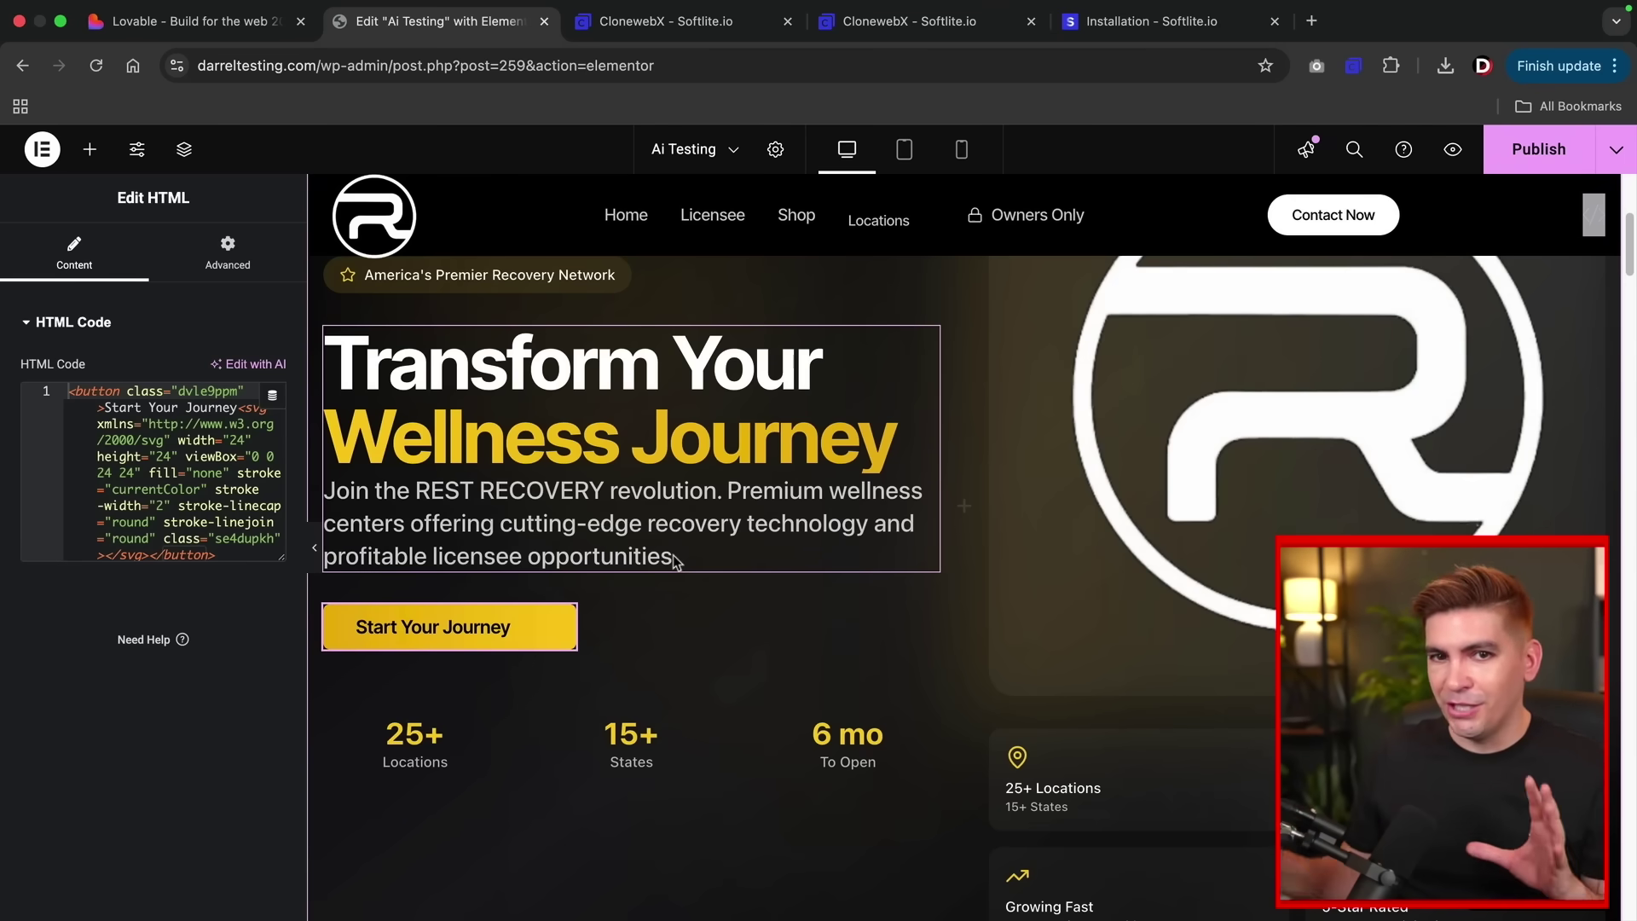
Select the second 'Add Your Heading Text Here' placeholder and delete it.
scroll(706, 625, "down", 5)
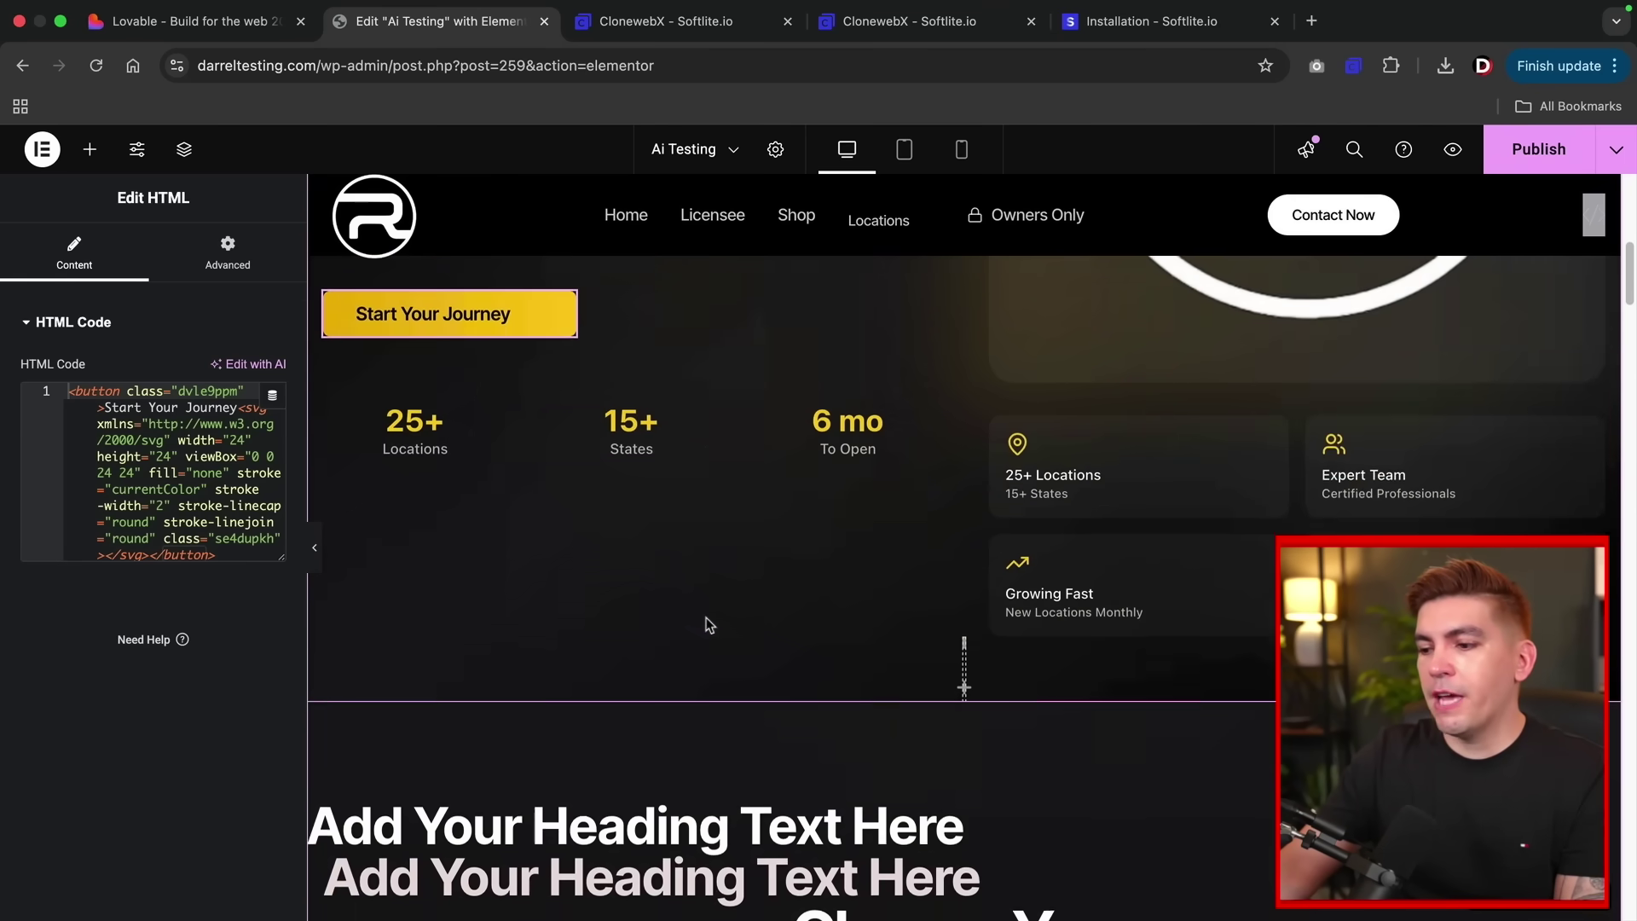
scroll(707, 623, "down", 5)
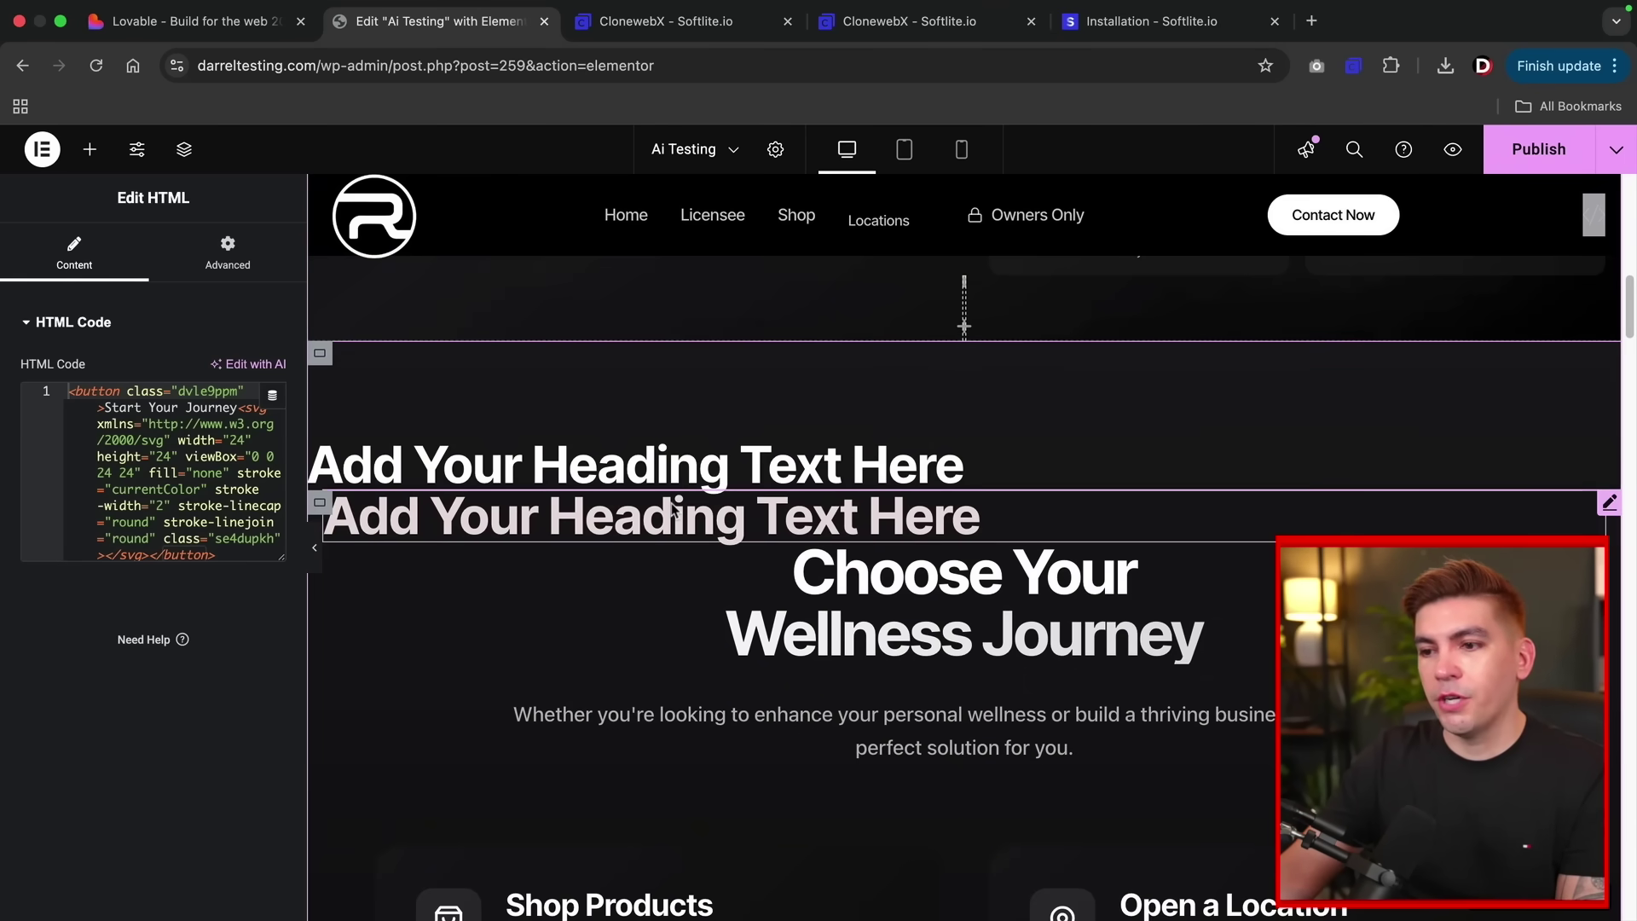
left_click(90, 149)
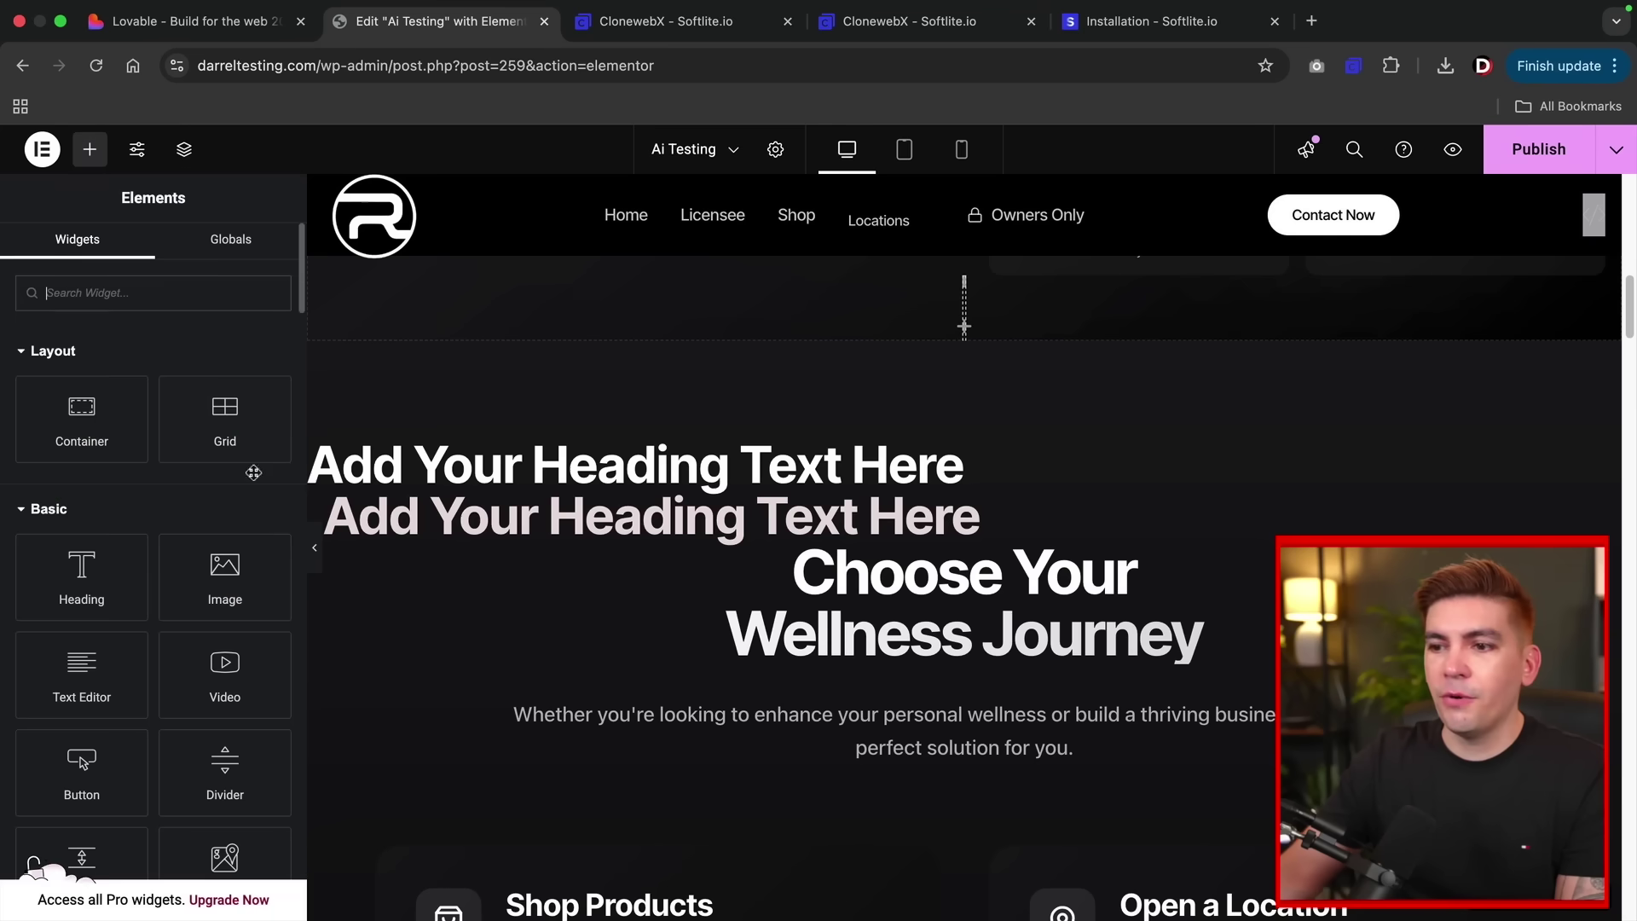
left_click(817, 512)
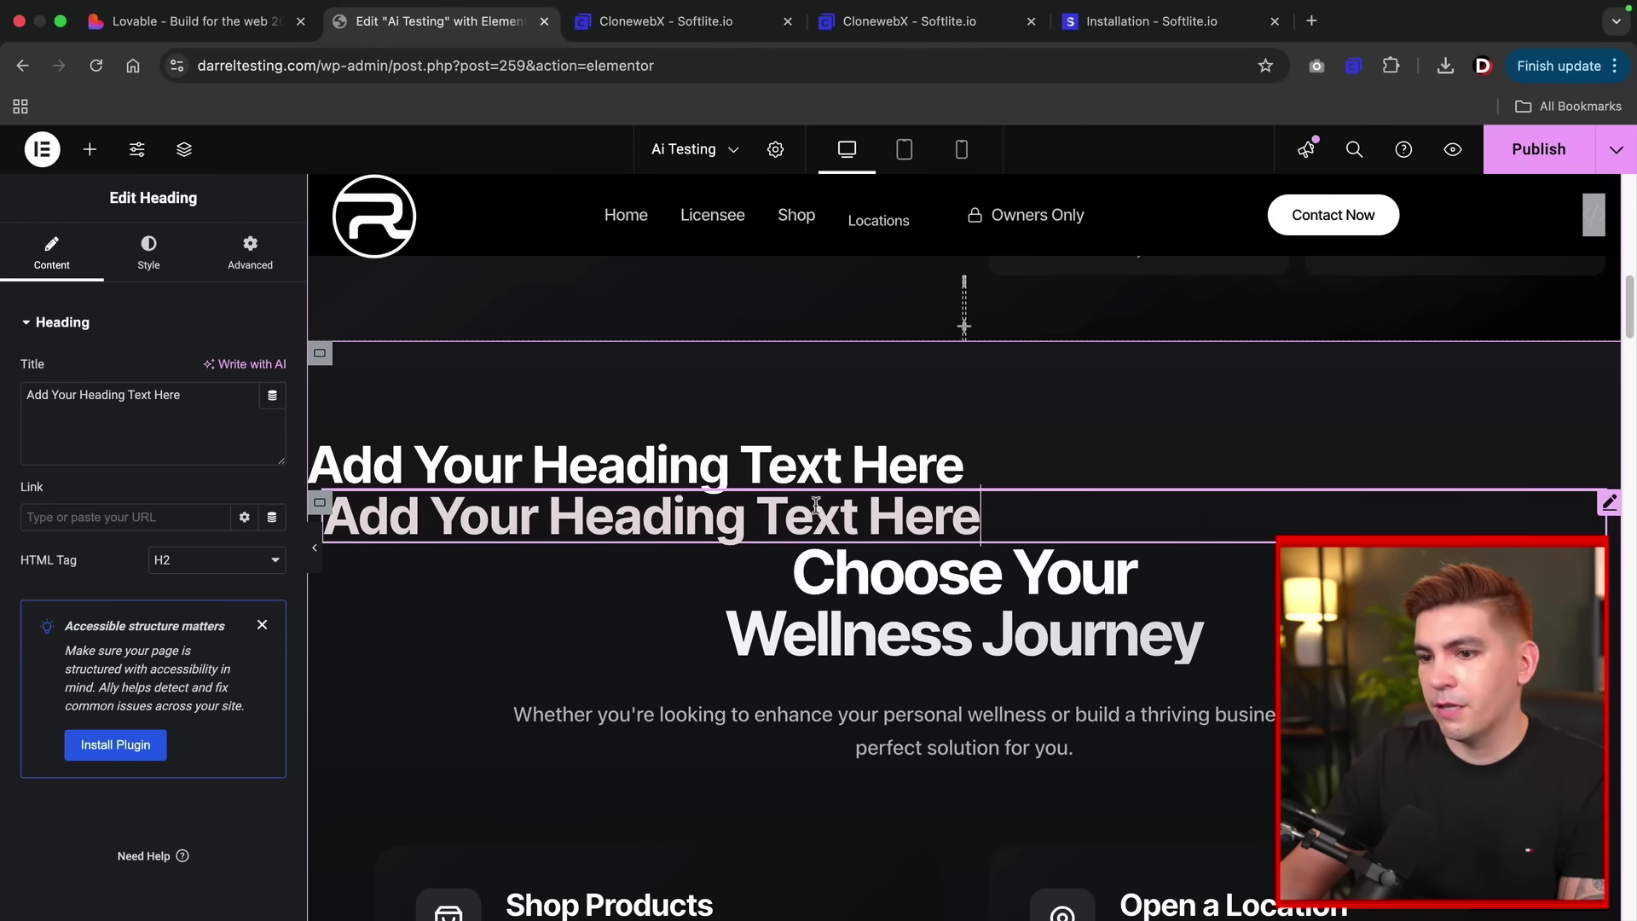
right_click(574, 522)
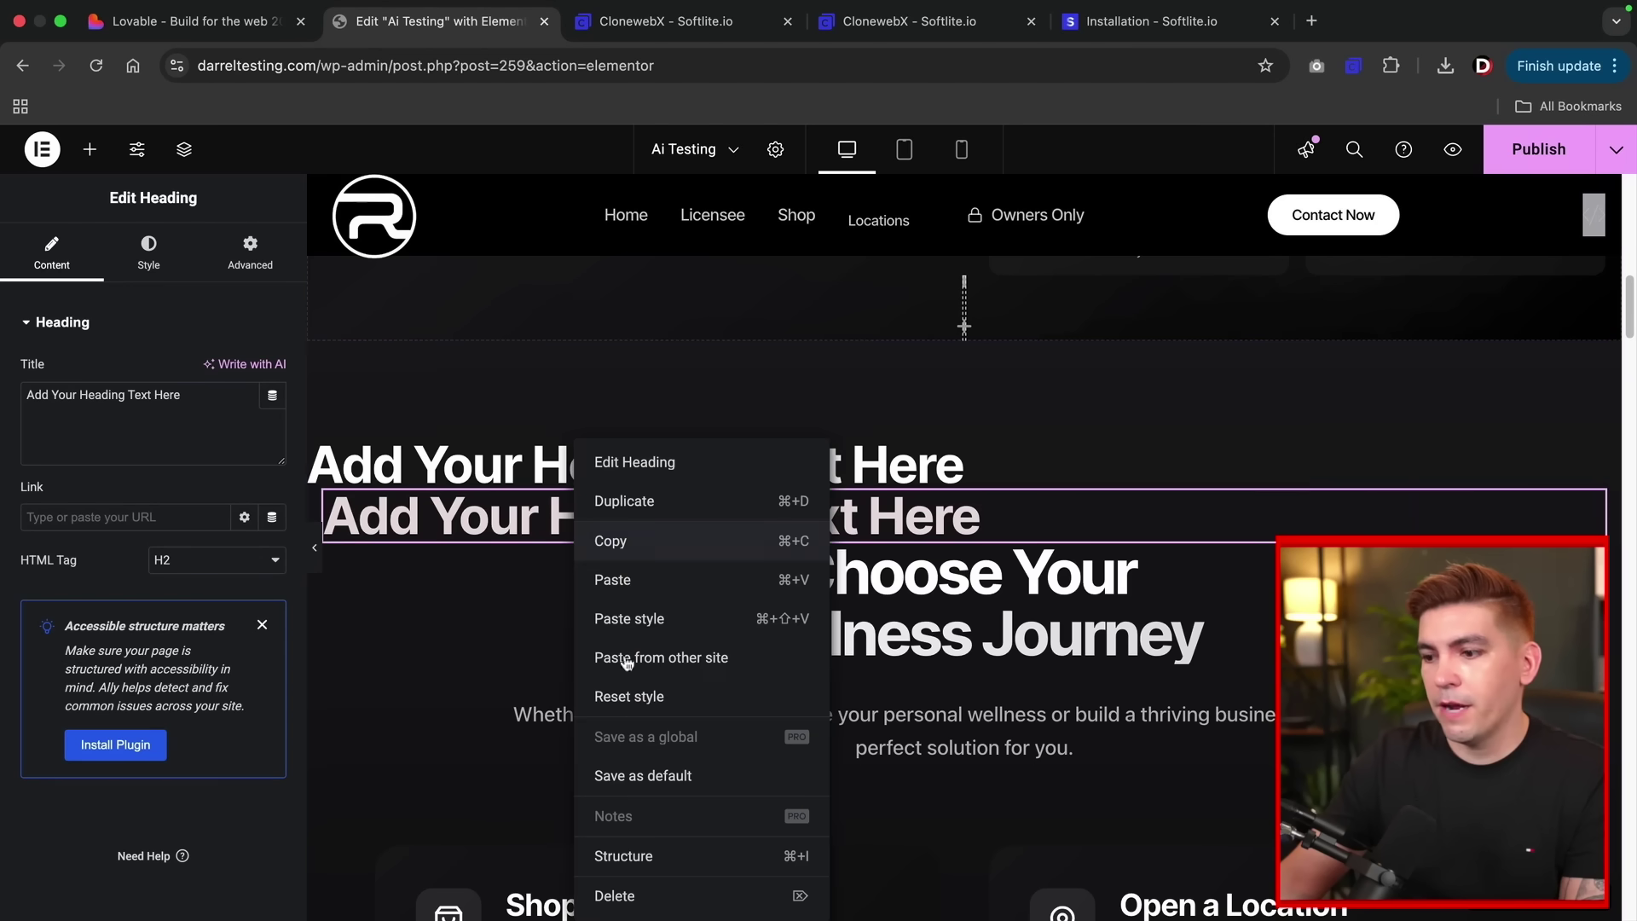
left_click(625, 892)
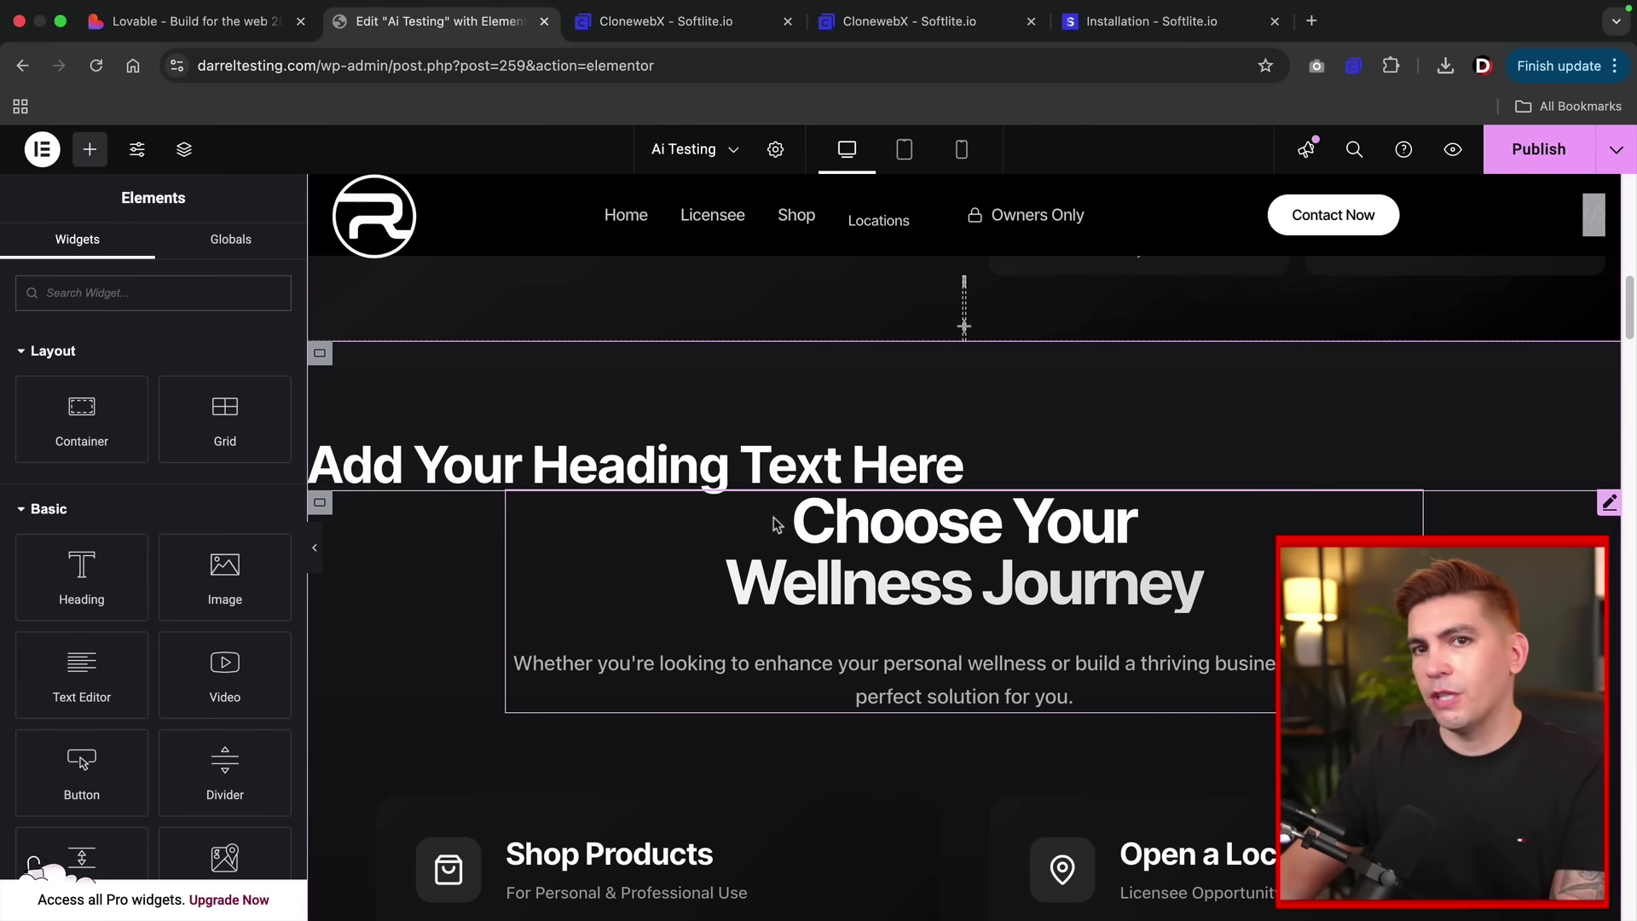
Add a green Click Here Button widget below the Shop Products description paragraph.
scroll(774, 519, "down", 4)
scroll(774, 517, "down", 1)
left_click(670, 455)
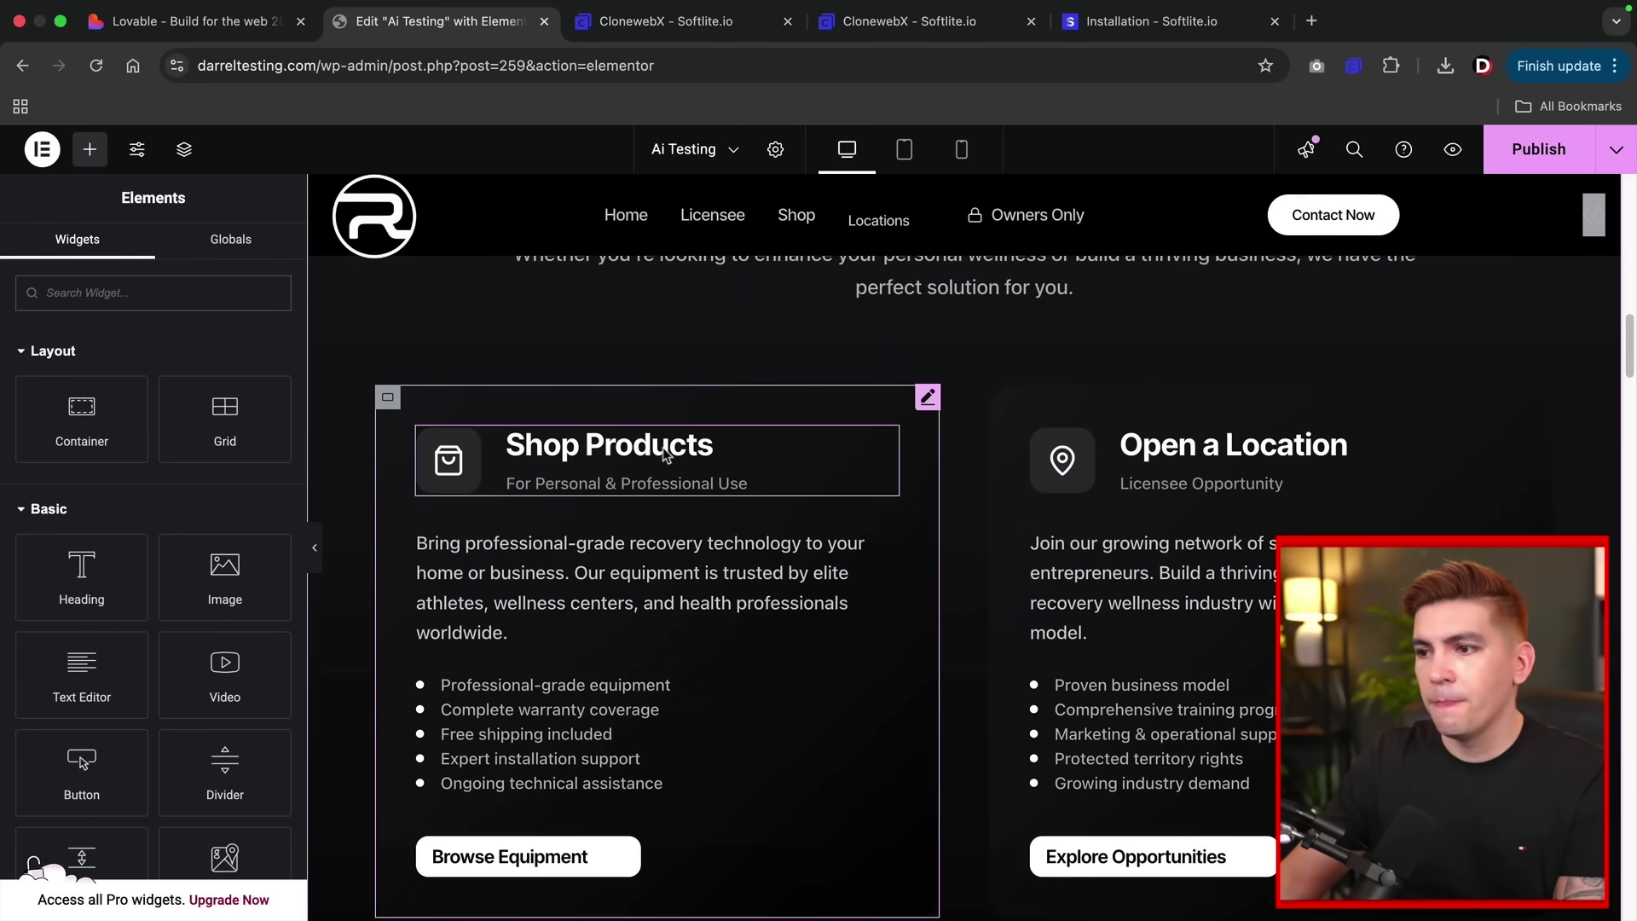
scroll(648, 480, "down", 1)
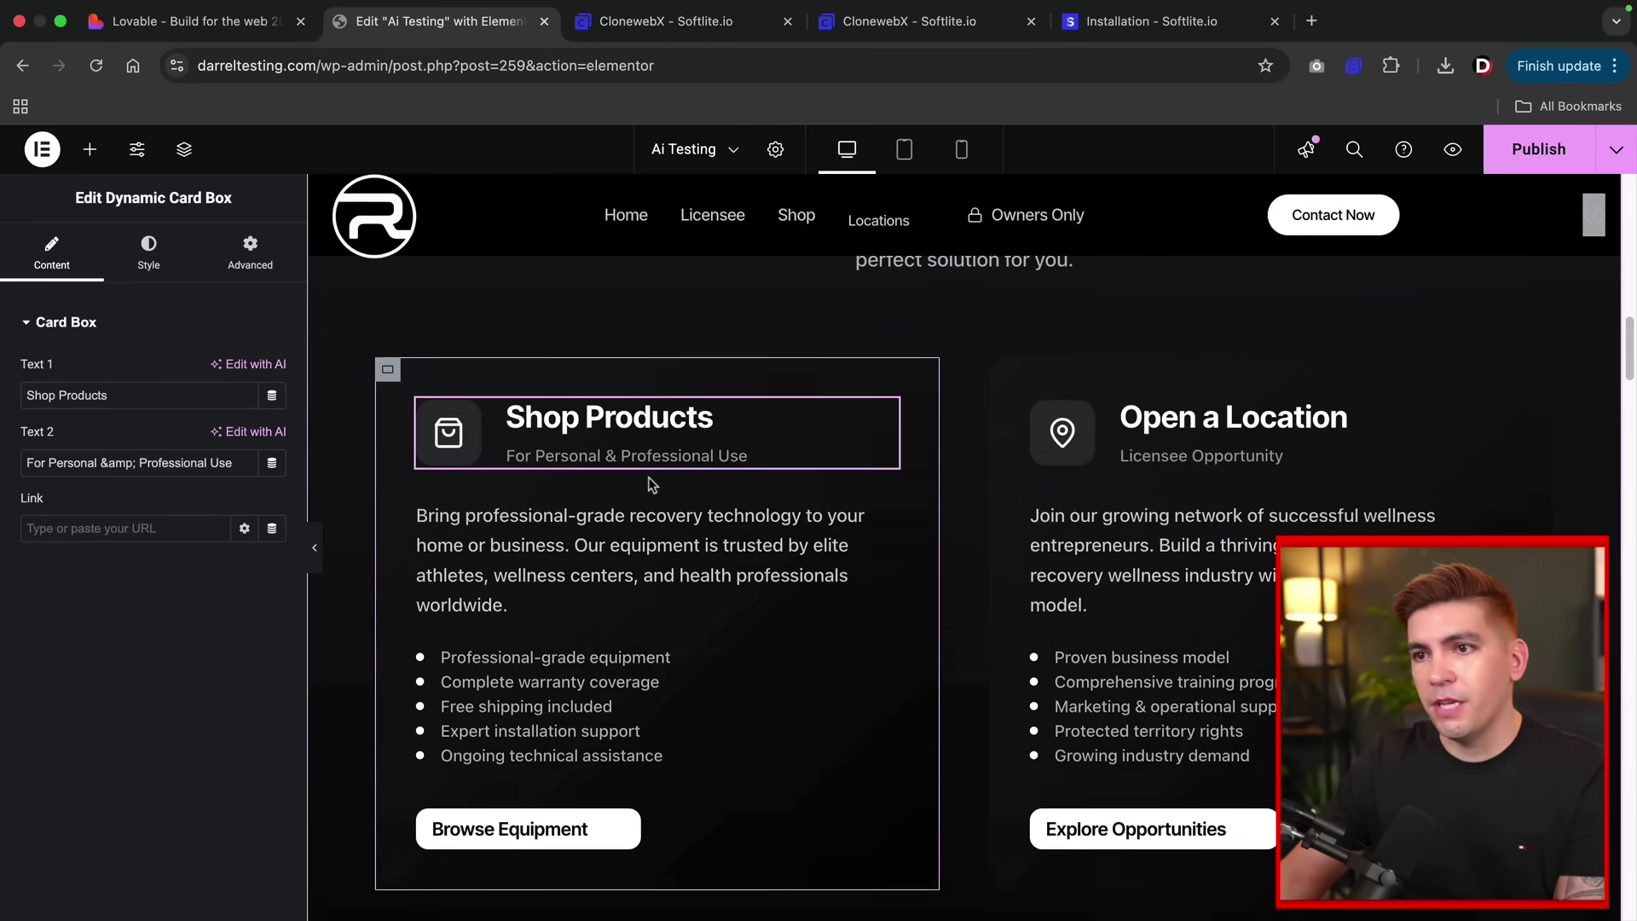
left_click(652, 474)
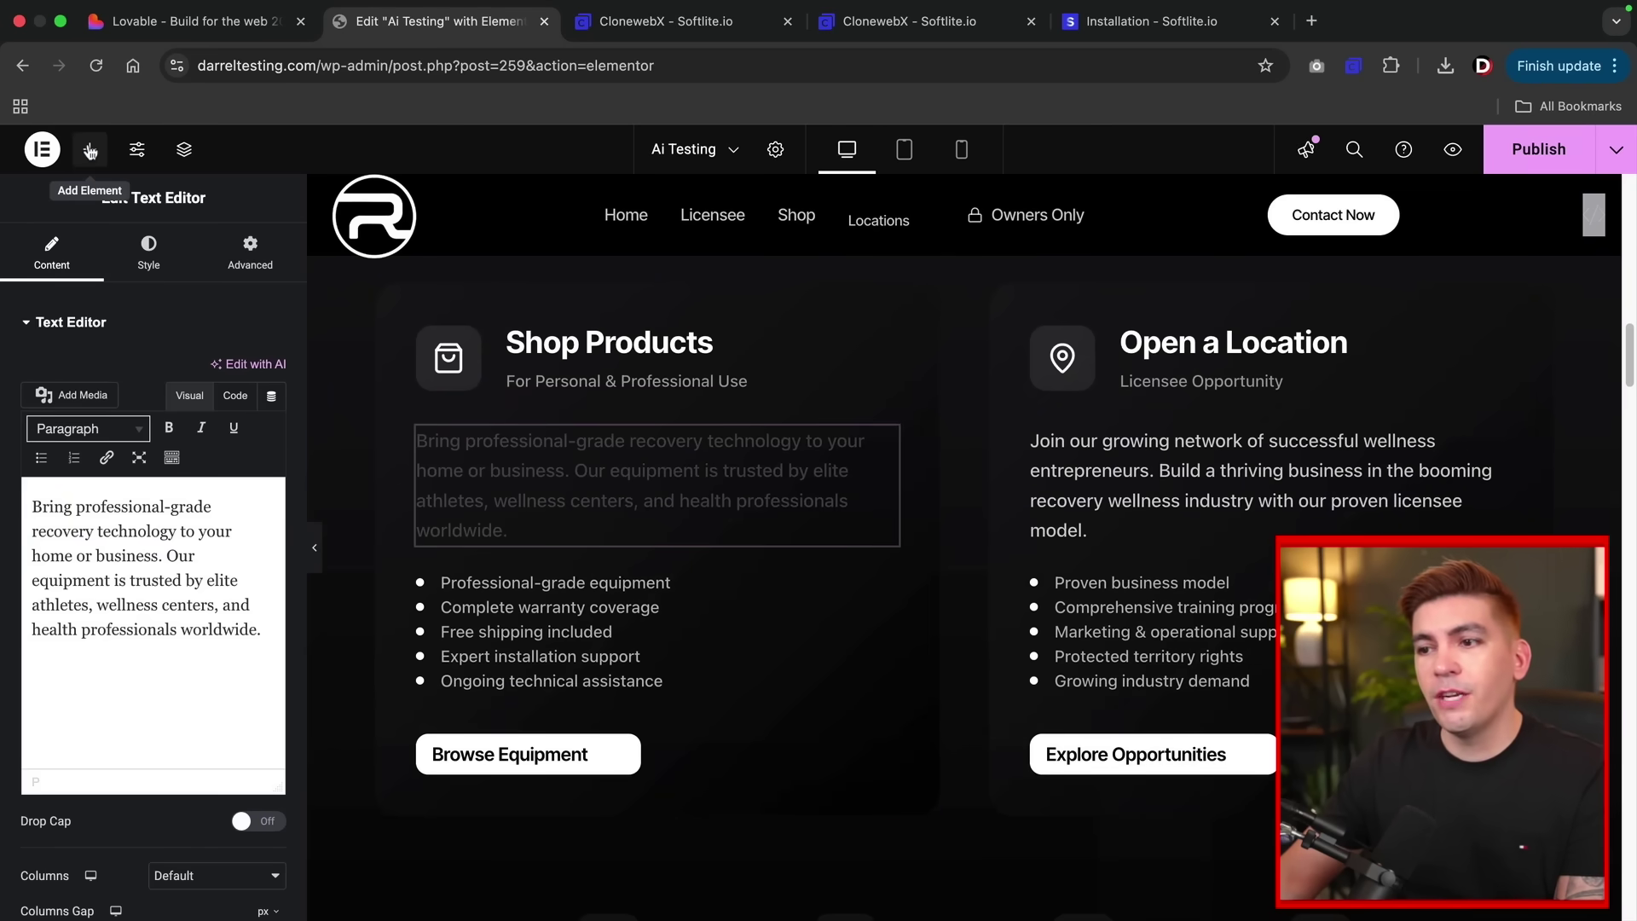
left_click(89, 151)
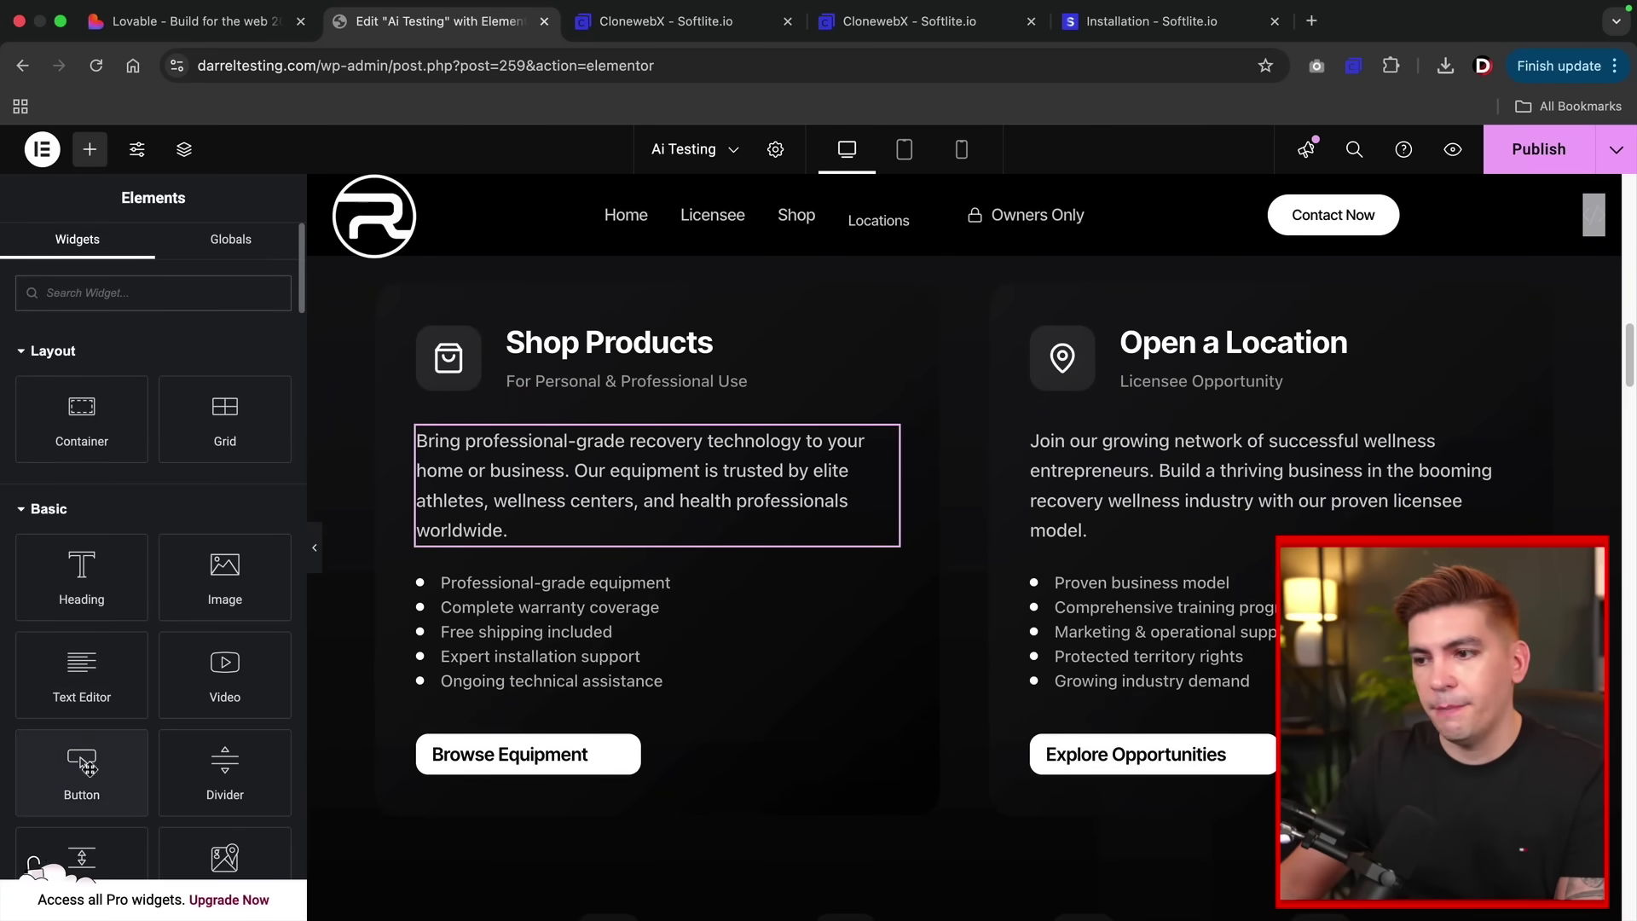
left_click_drag(82, 766, 536, 556)
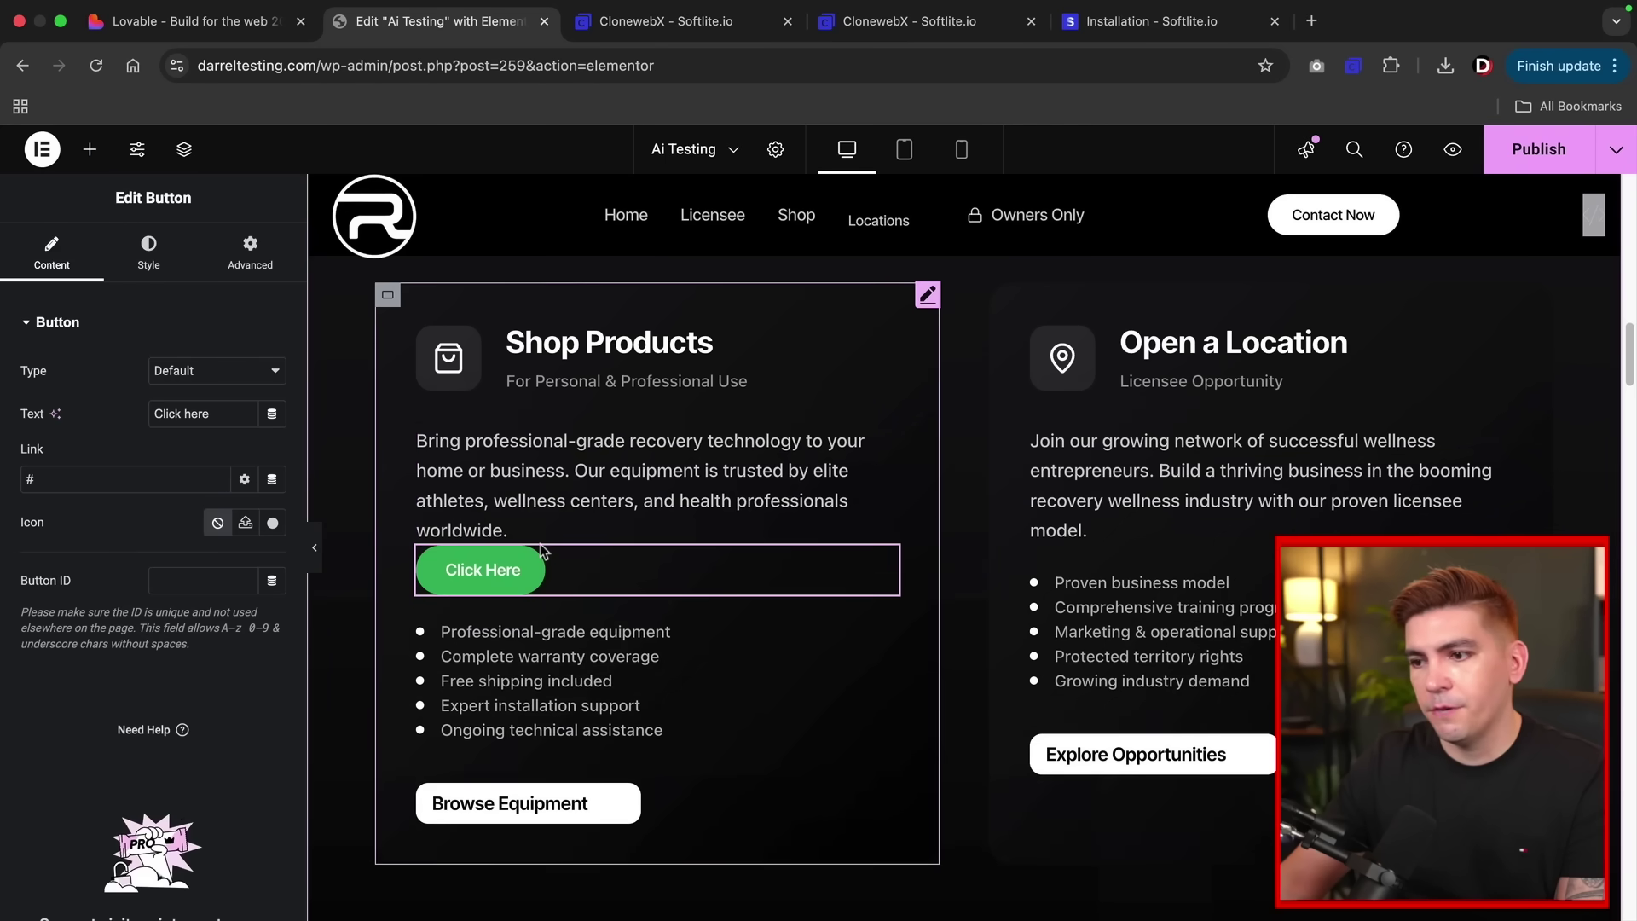
Duplicate the Click Here button and move the copy into the Open a Location card.
right_click(514, 583)
left_click(563, 501)
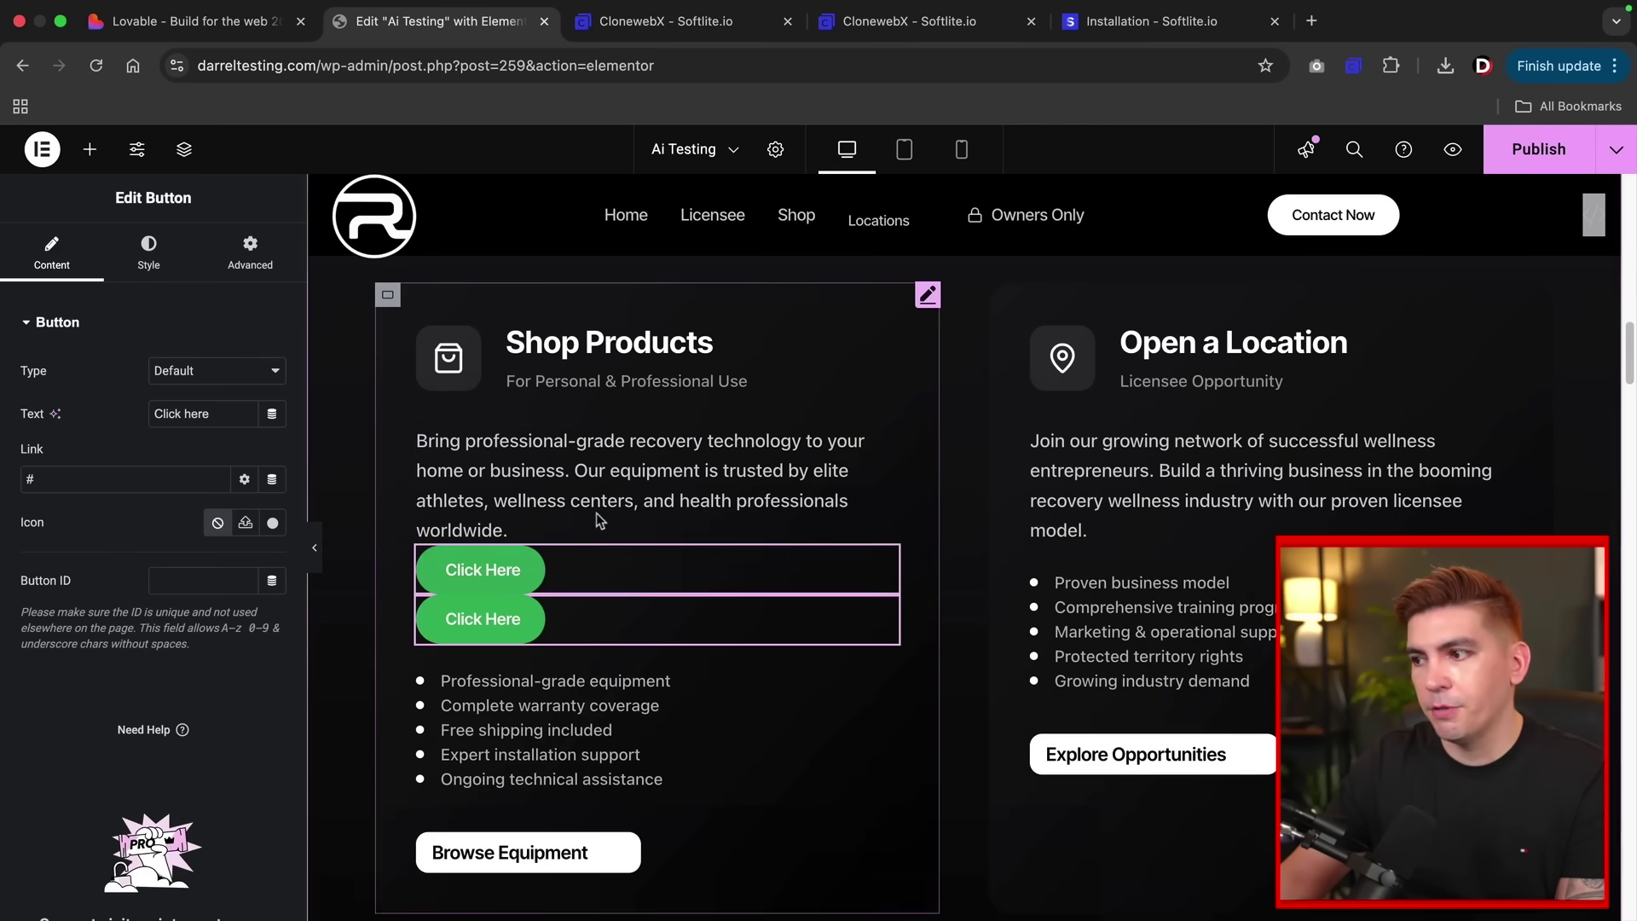
left_click_drag(483, 618, 1126, 379)
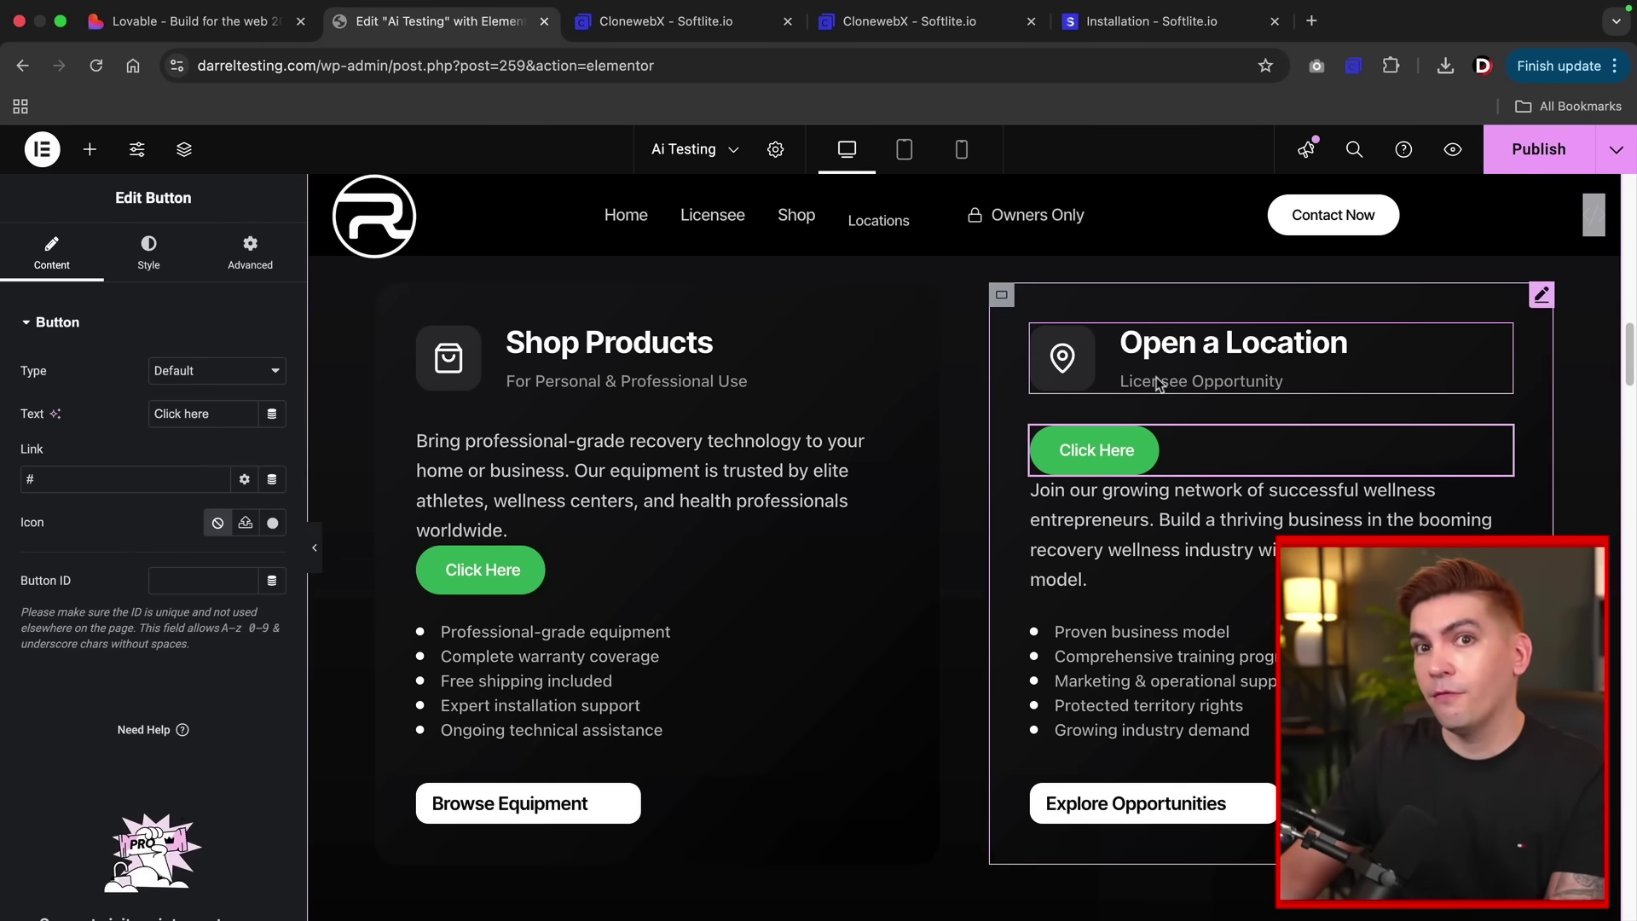
scroll(1152, 392, "up", 6)
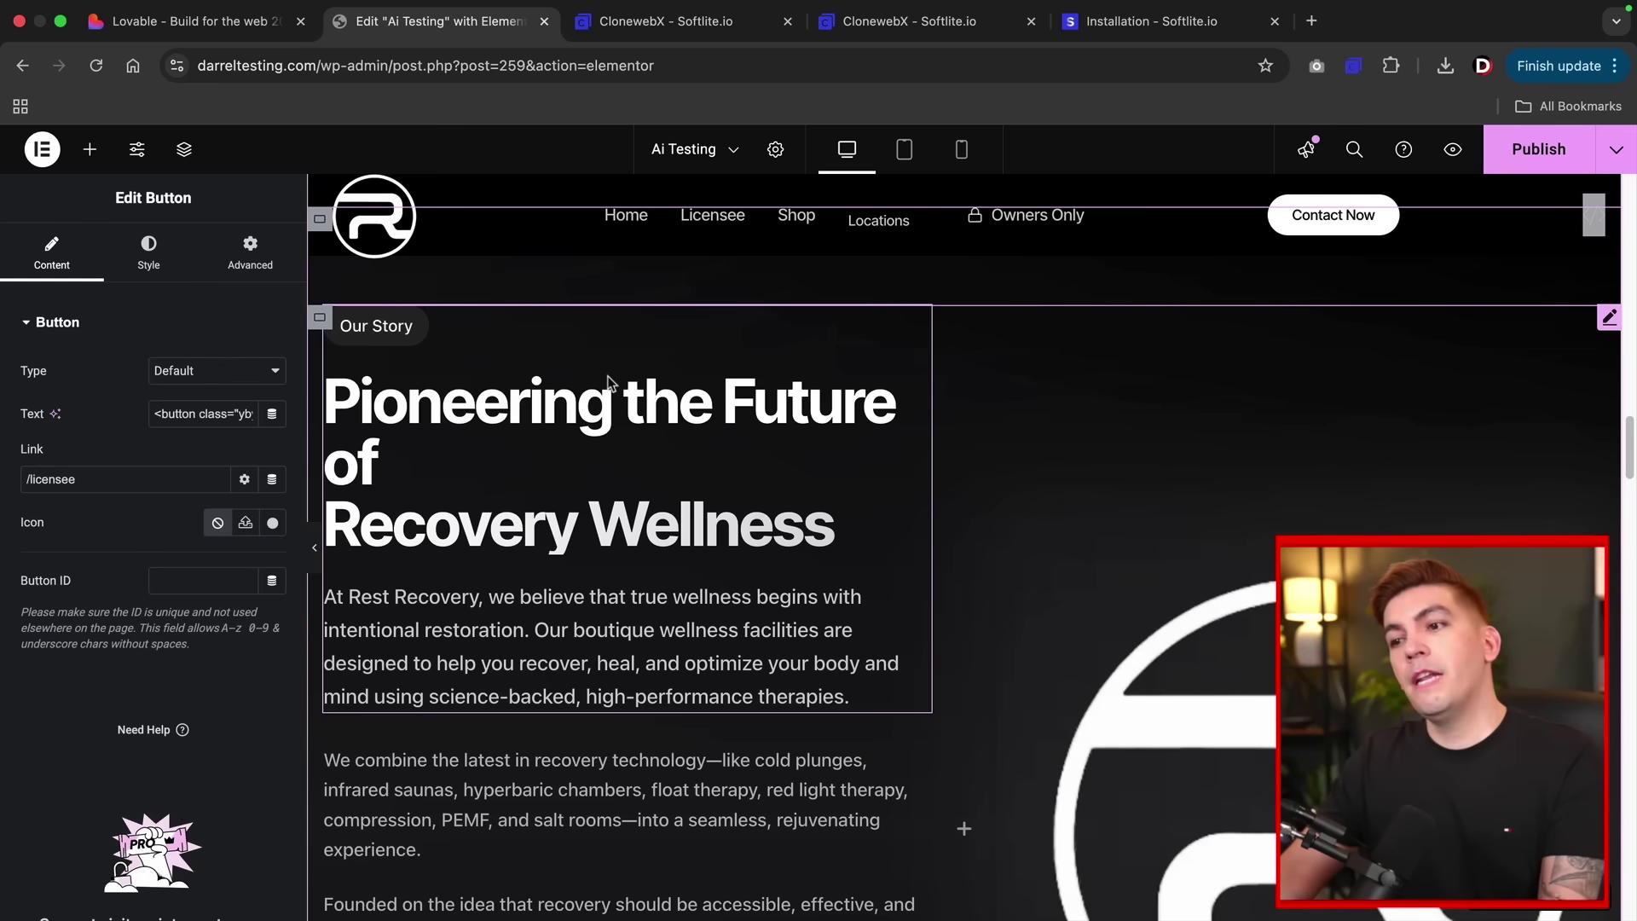
left_click(405, 326)
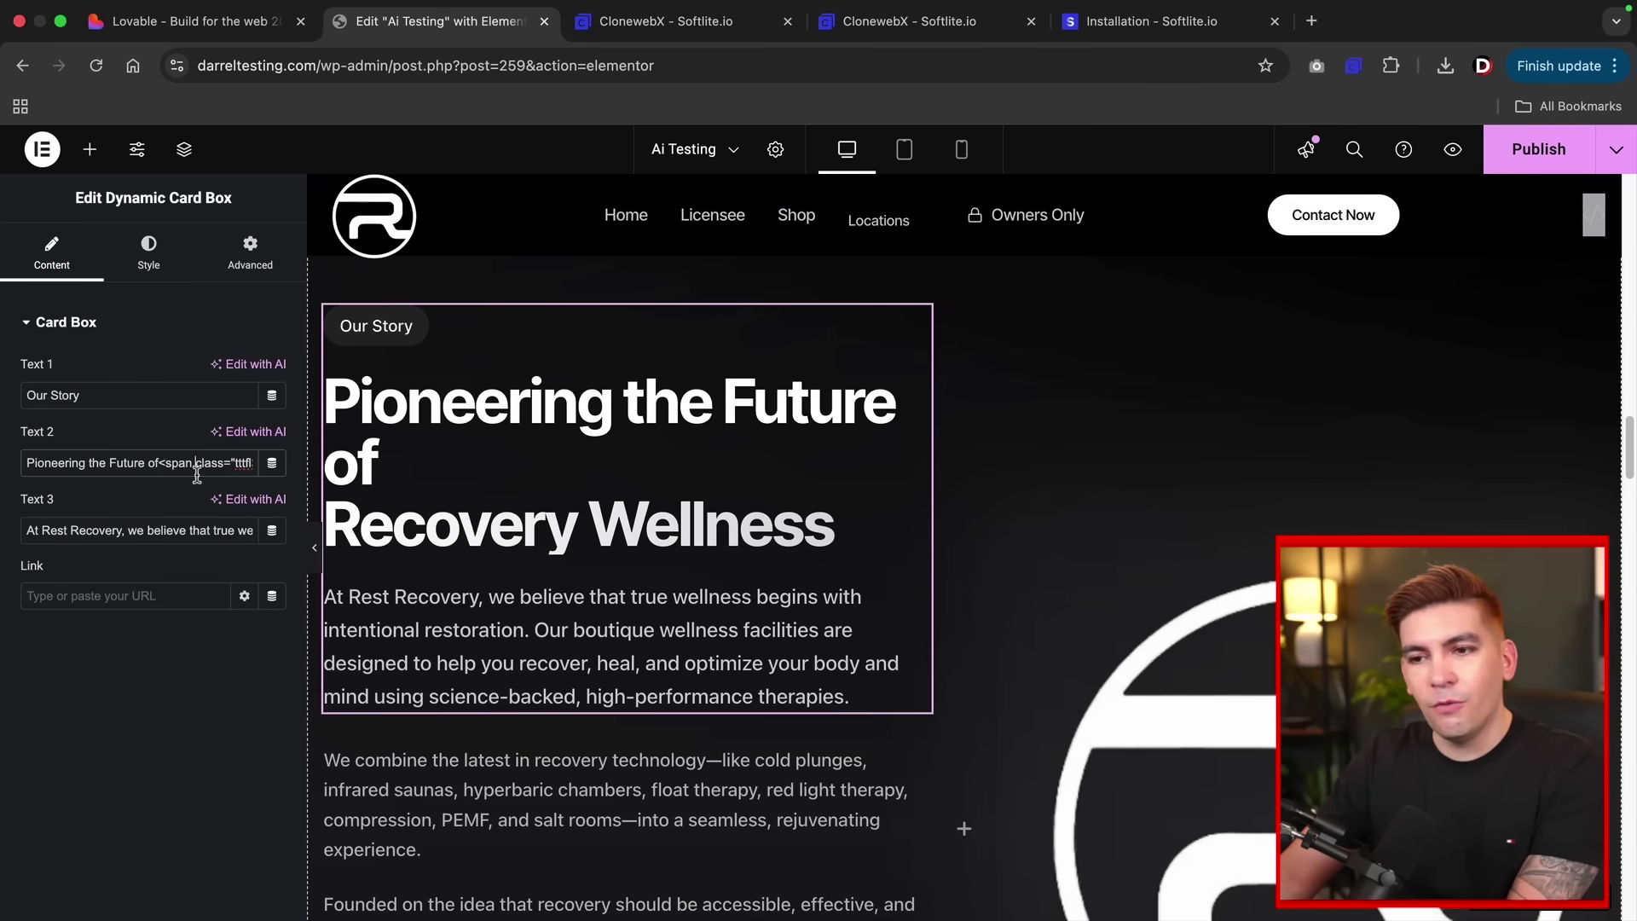
left_click(236, 474)
key("Right")
key("Right")
key("Right")
key("Right")
key("Right")
key("Right")
key("Right")
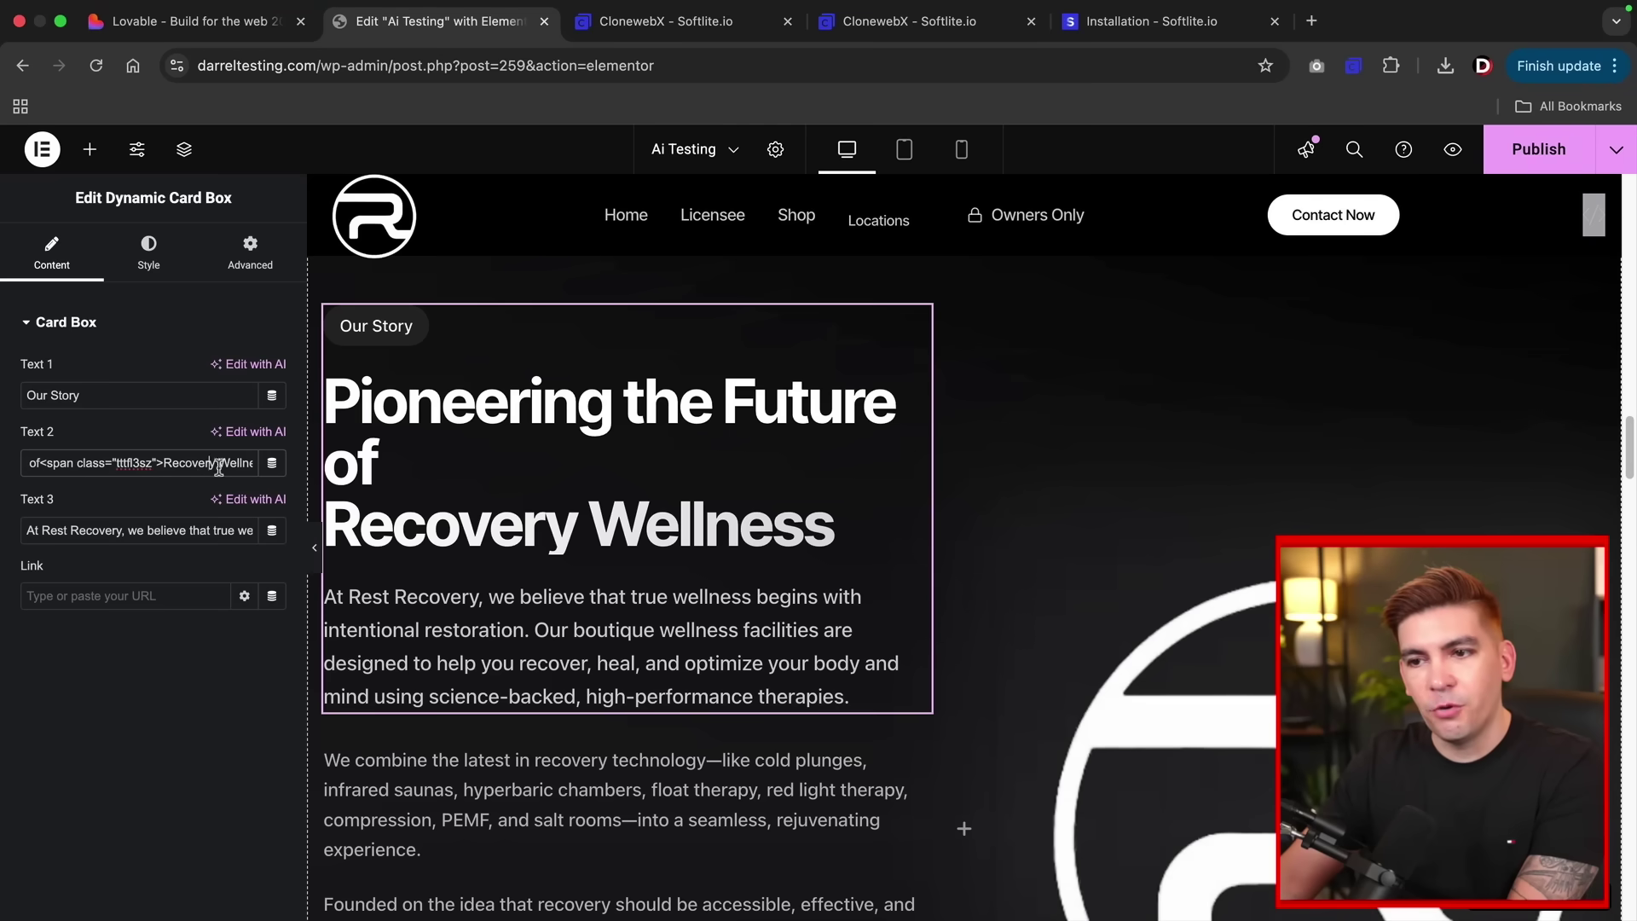
key("Right")
key("Right")
key("Right")
key("Right")
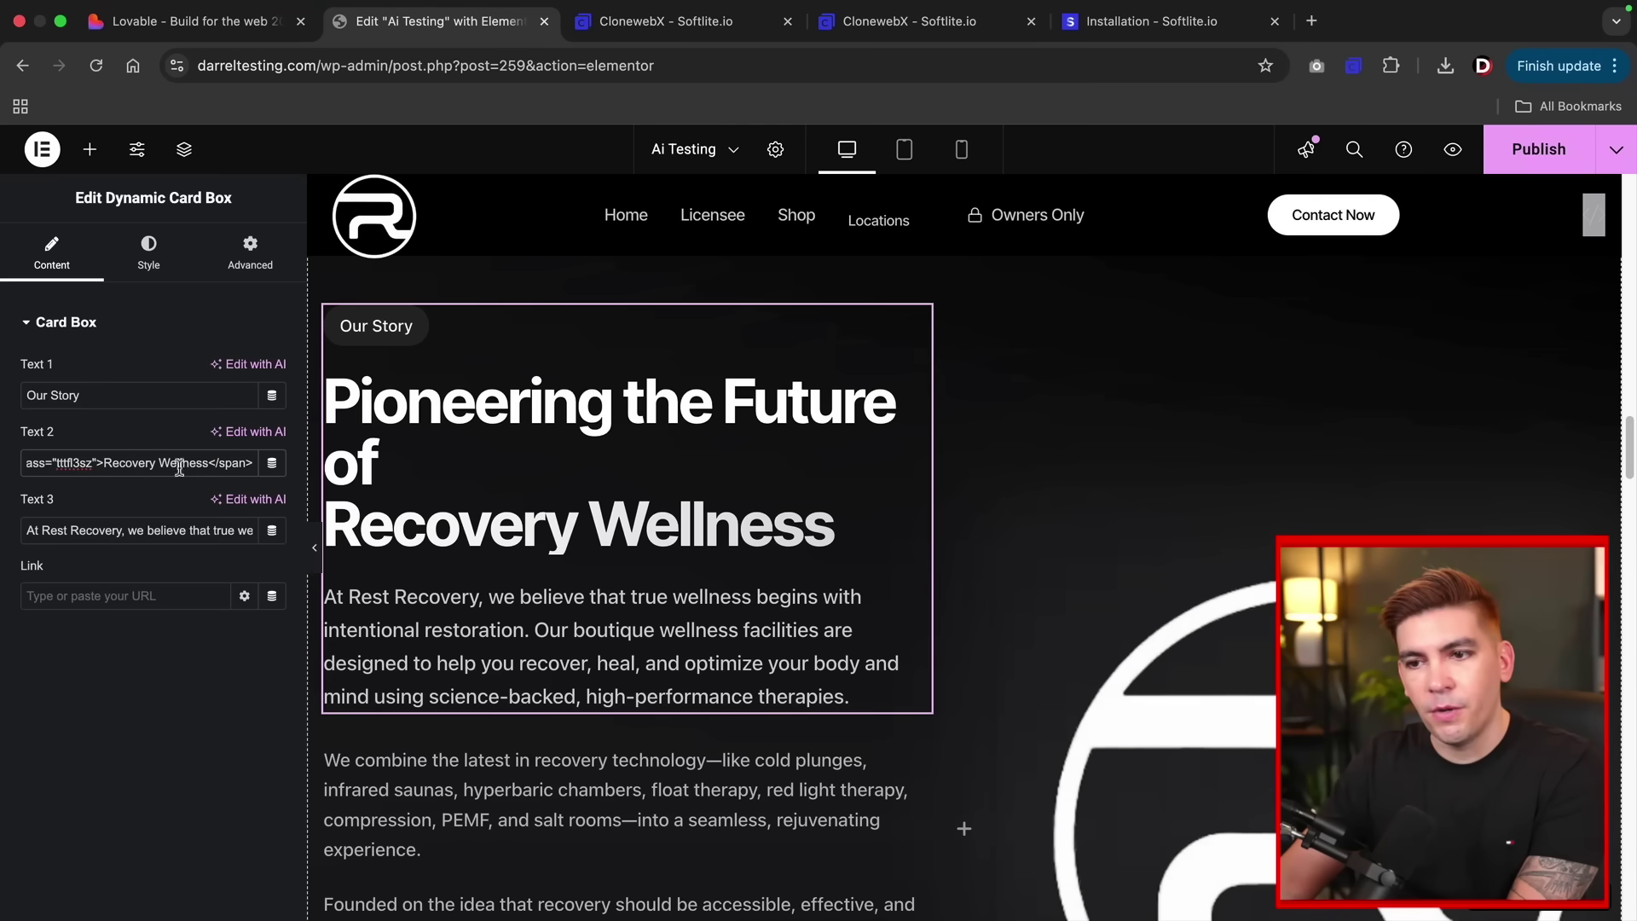
scroll(659, 597, "down", 6)
left_click(652, 812)
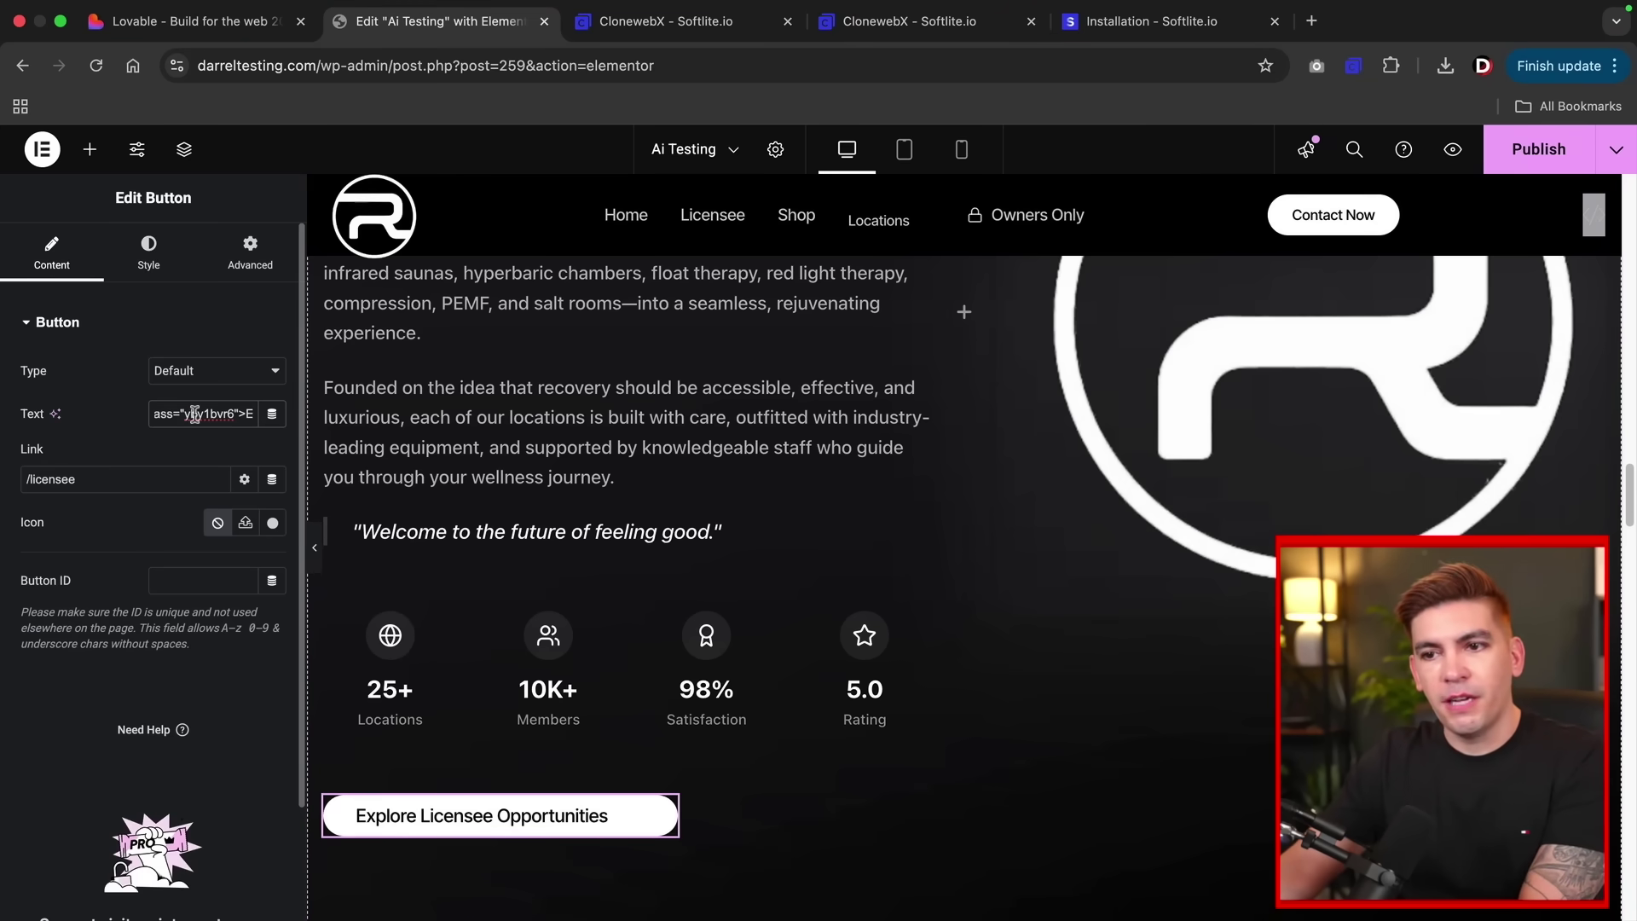
scroll(542, 655, "down", 4)
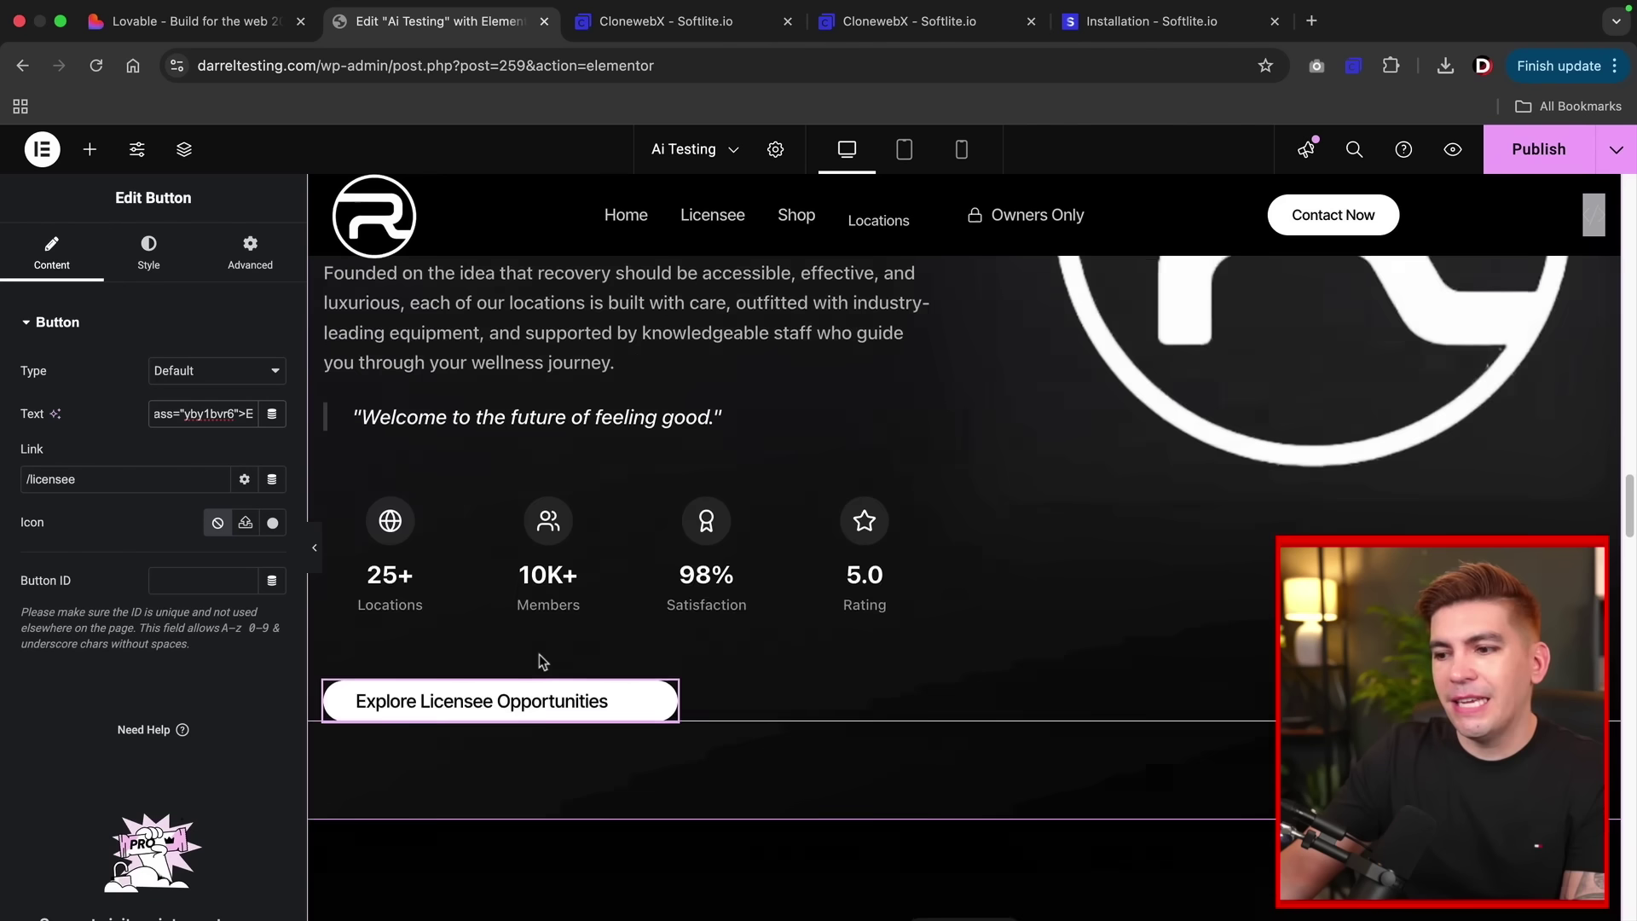
Inspect the K2 Contrast Hot/Cold Plunge product card, Success Stories heading and three testimonial cards.
scroll(547, 659, "down", 4)
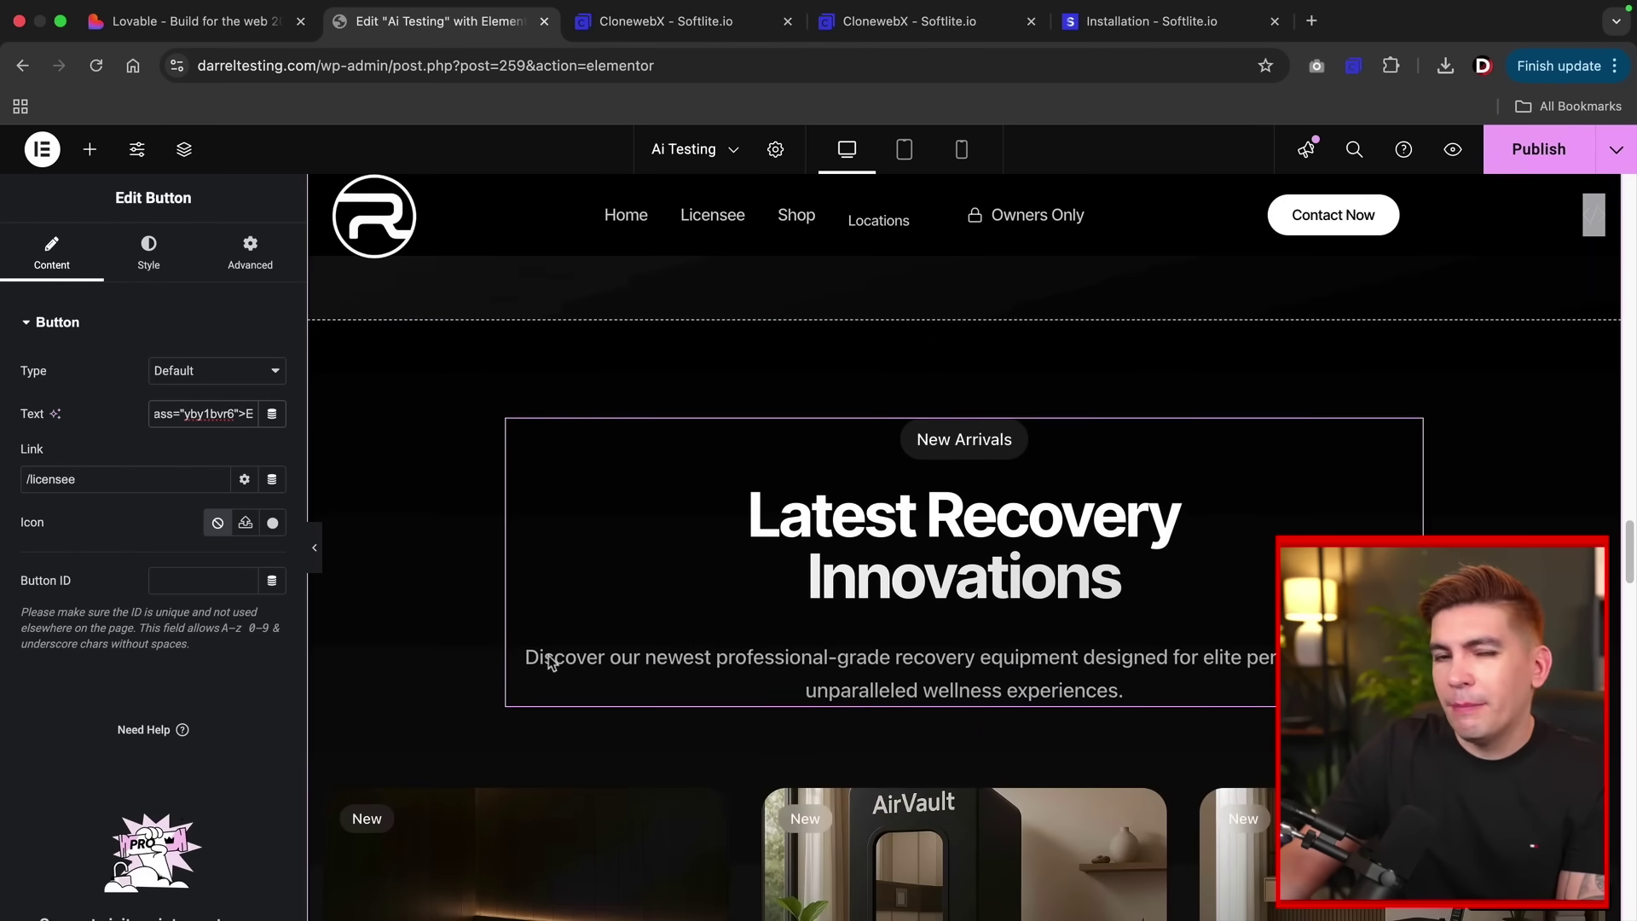
scroll(548, 656, "down", 3)
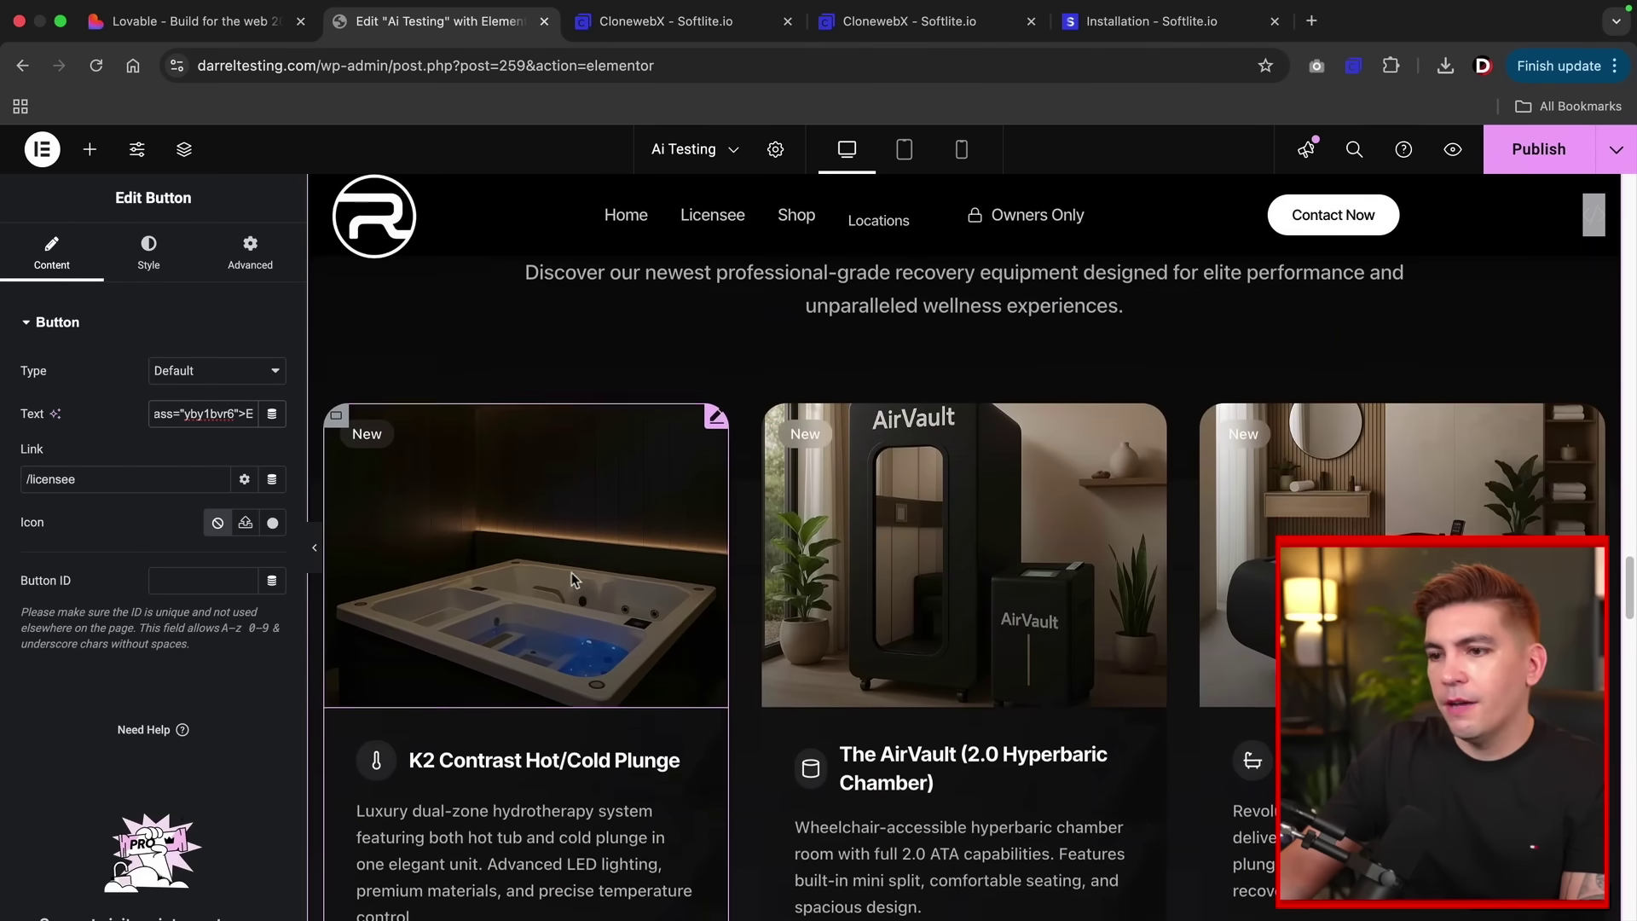
left_click(575, 548)
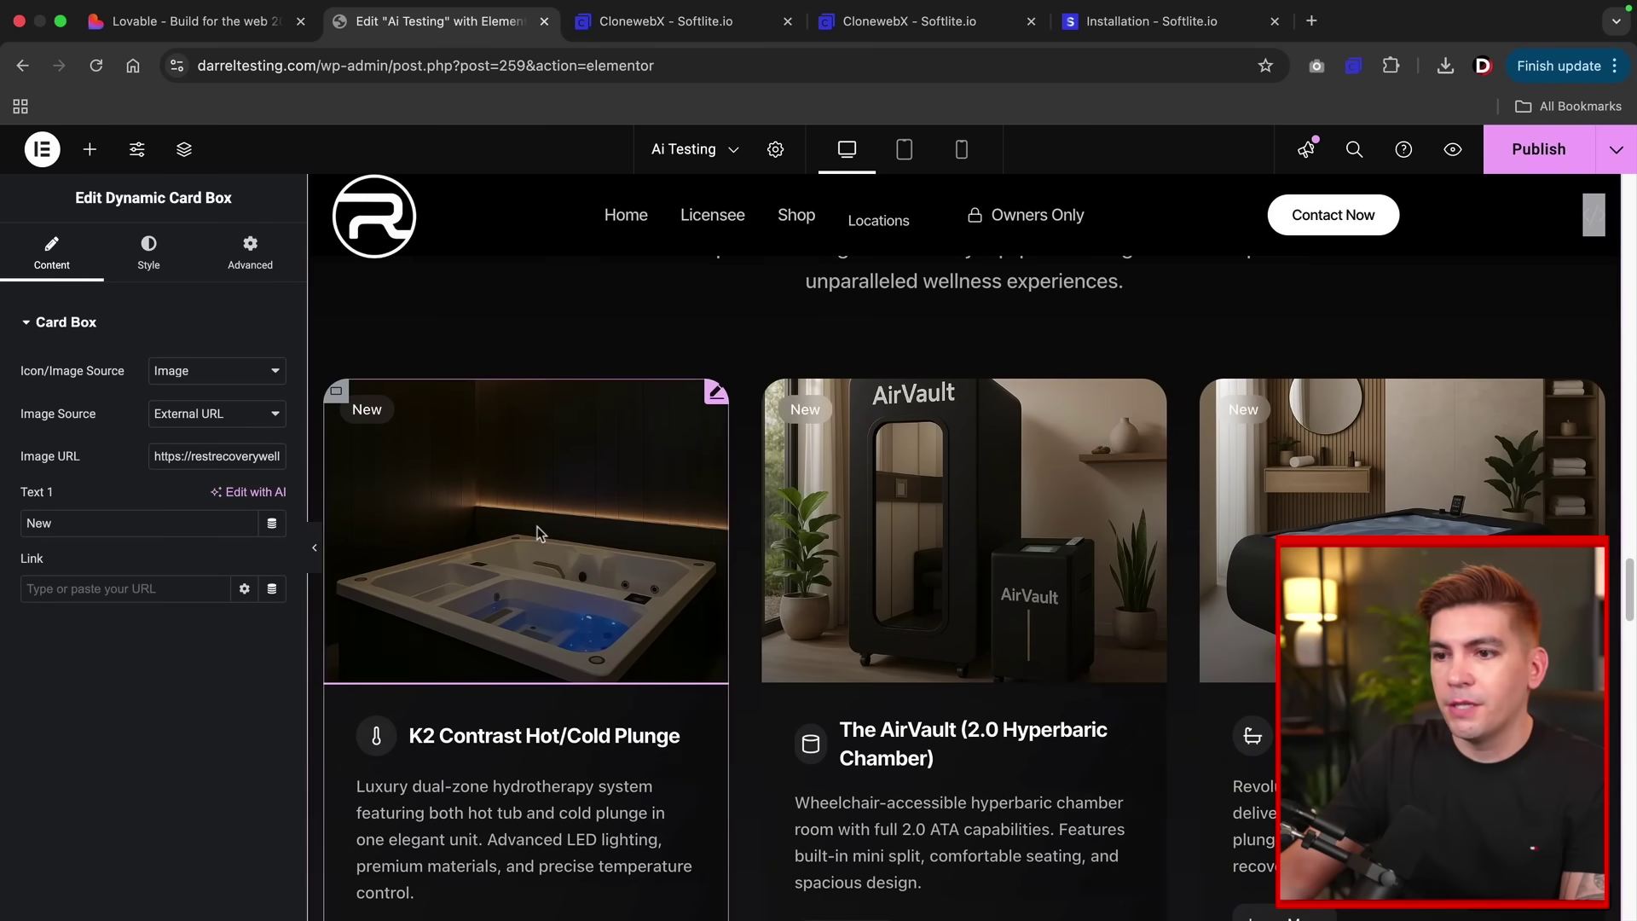
scroll(529, 546, "down", 1)
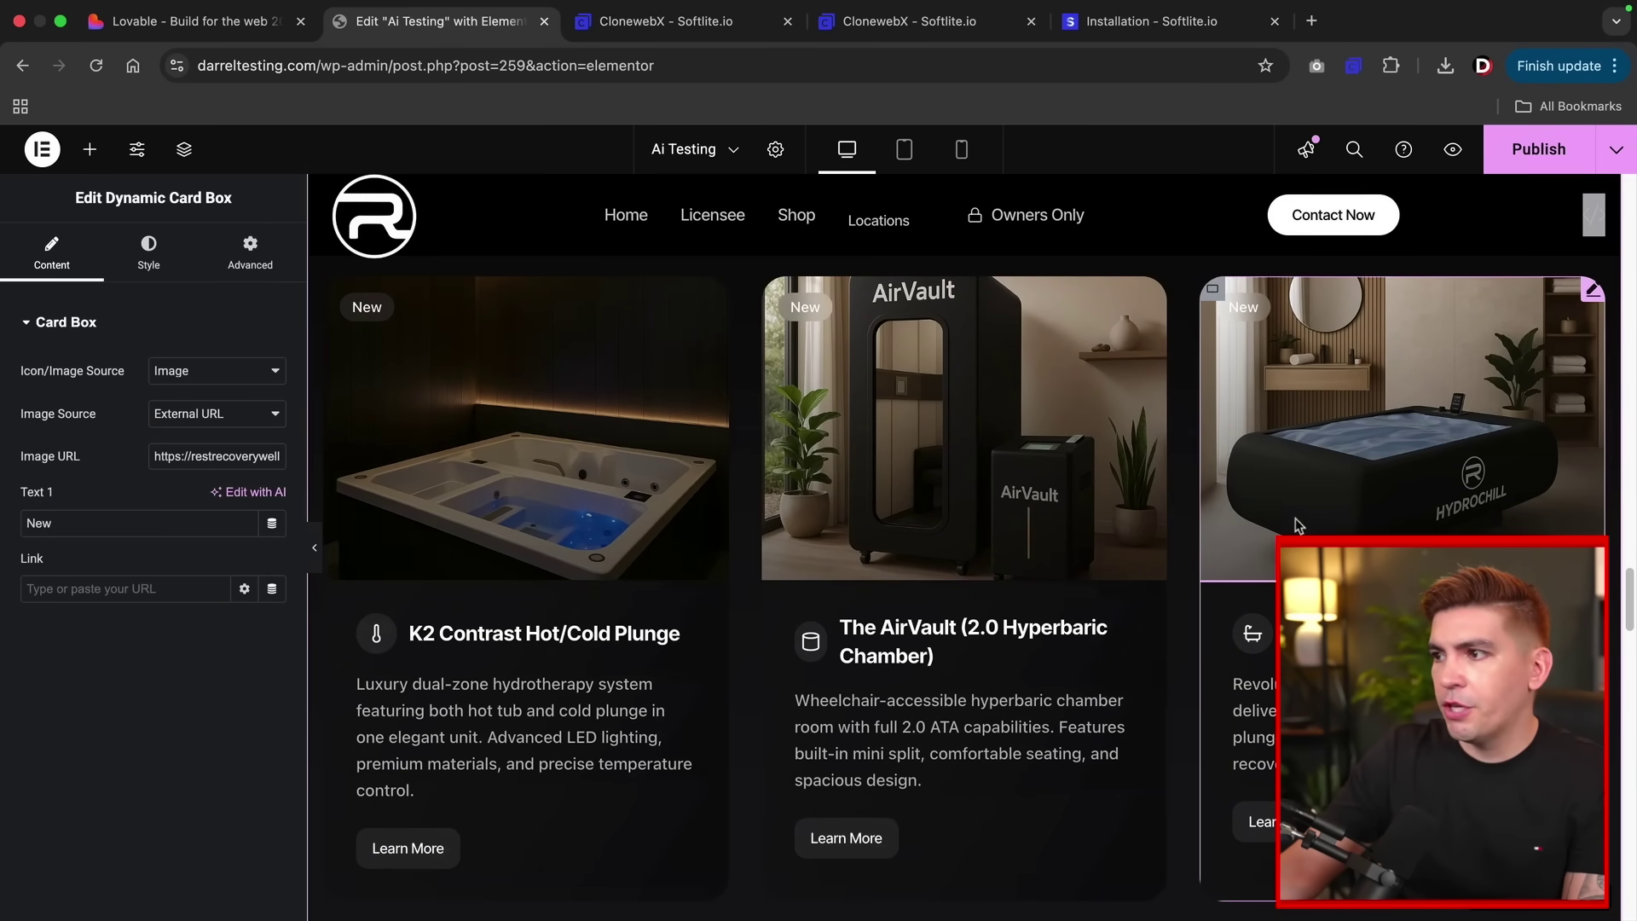
scroll(1297, 525, "down", 9)
left_click(969, 455)
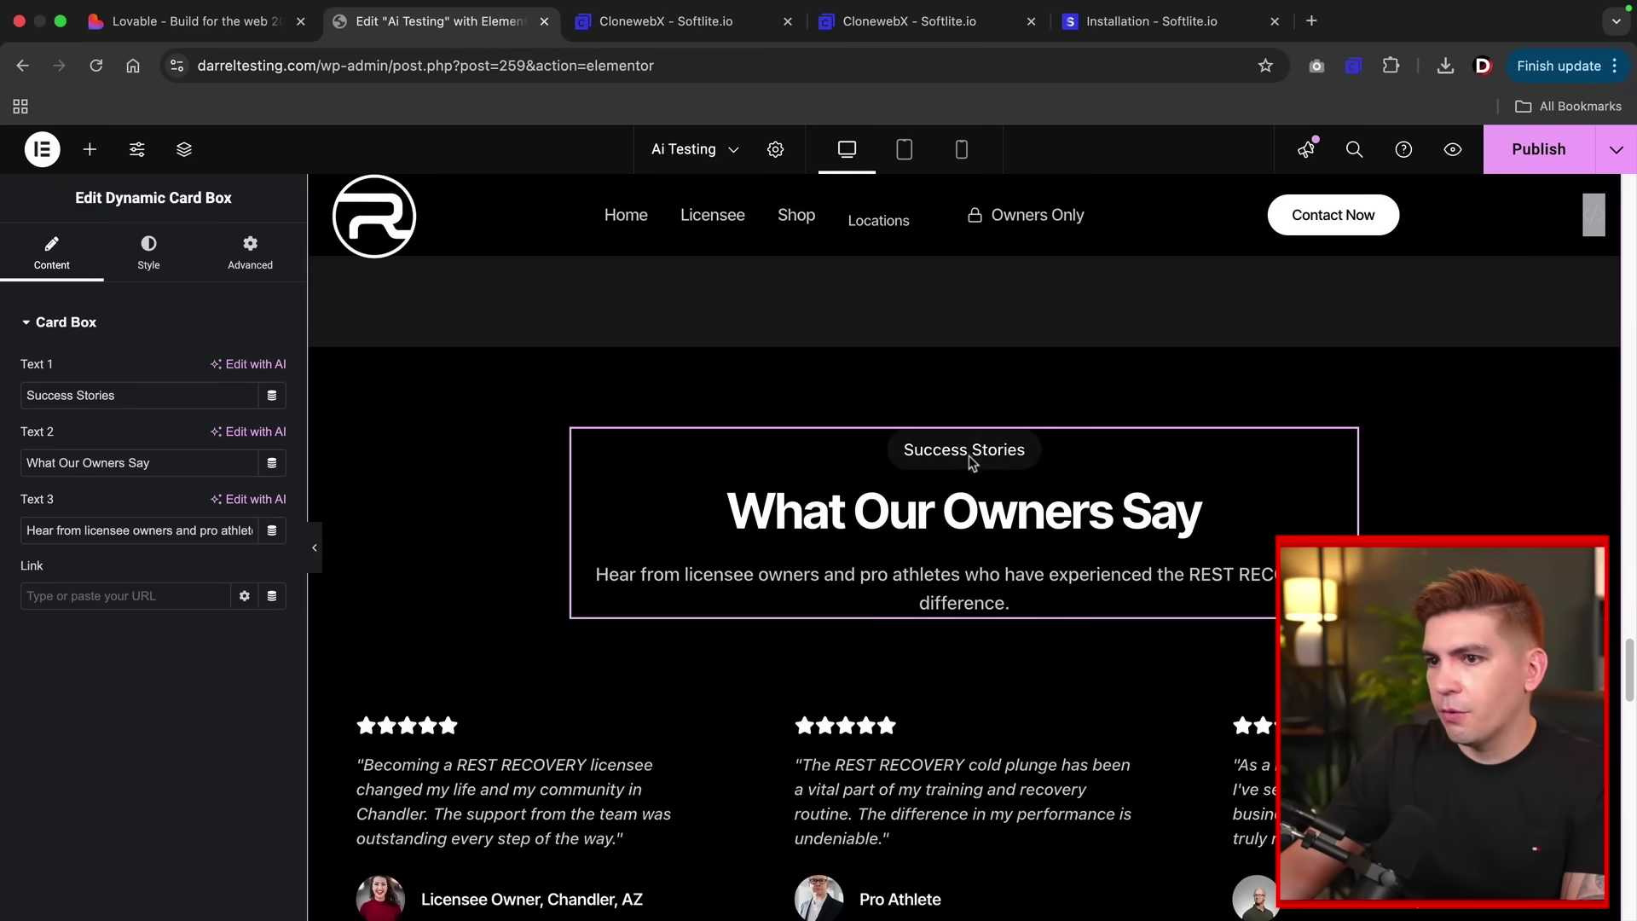
scroll(980, 469, "down", 3)
left_click(521, 613)
left_click(930, 613)
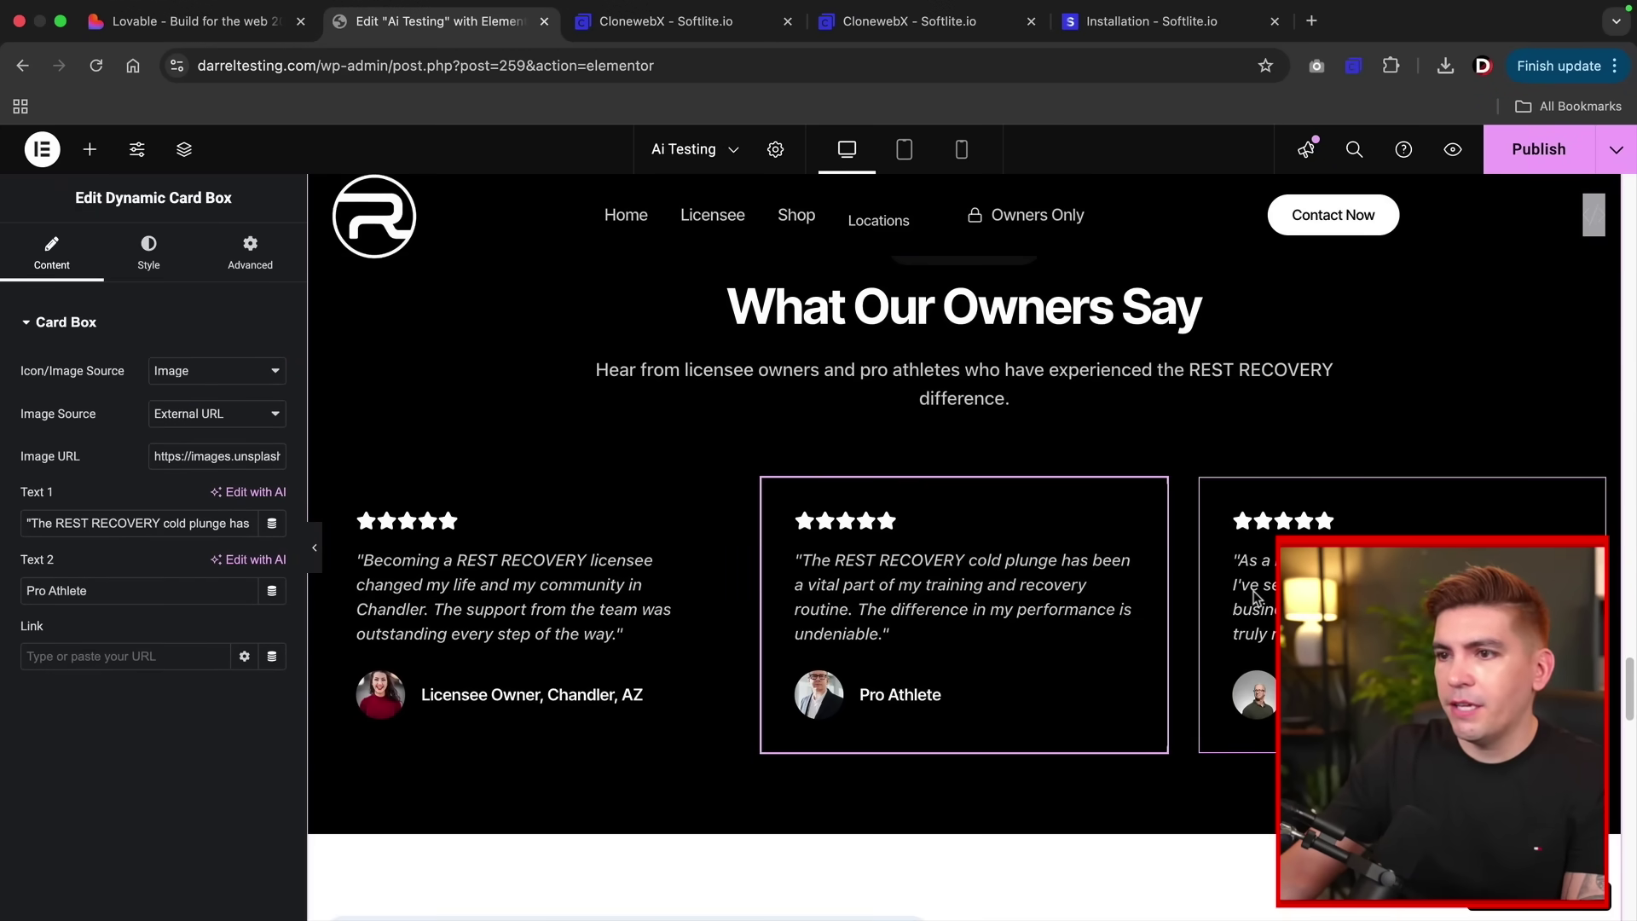
left_click(603, 600)
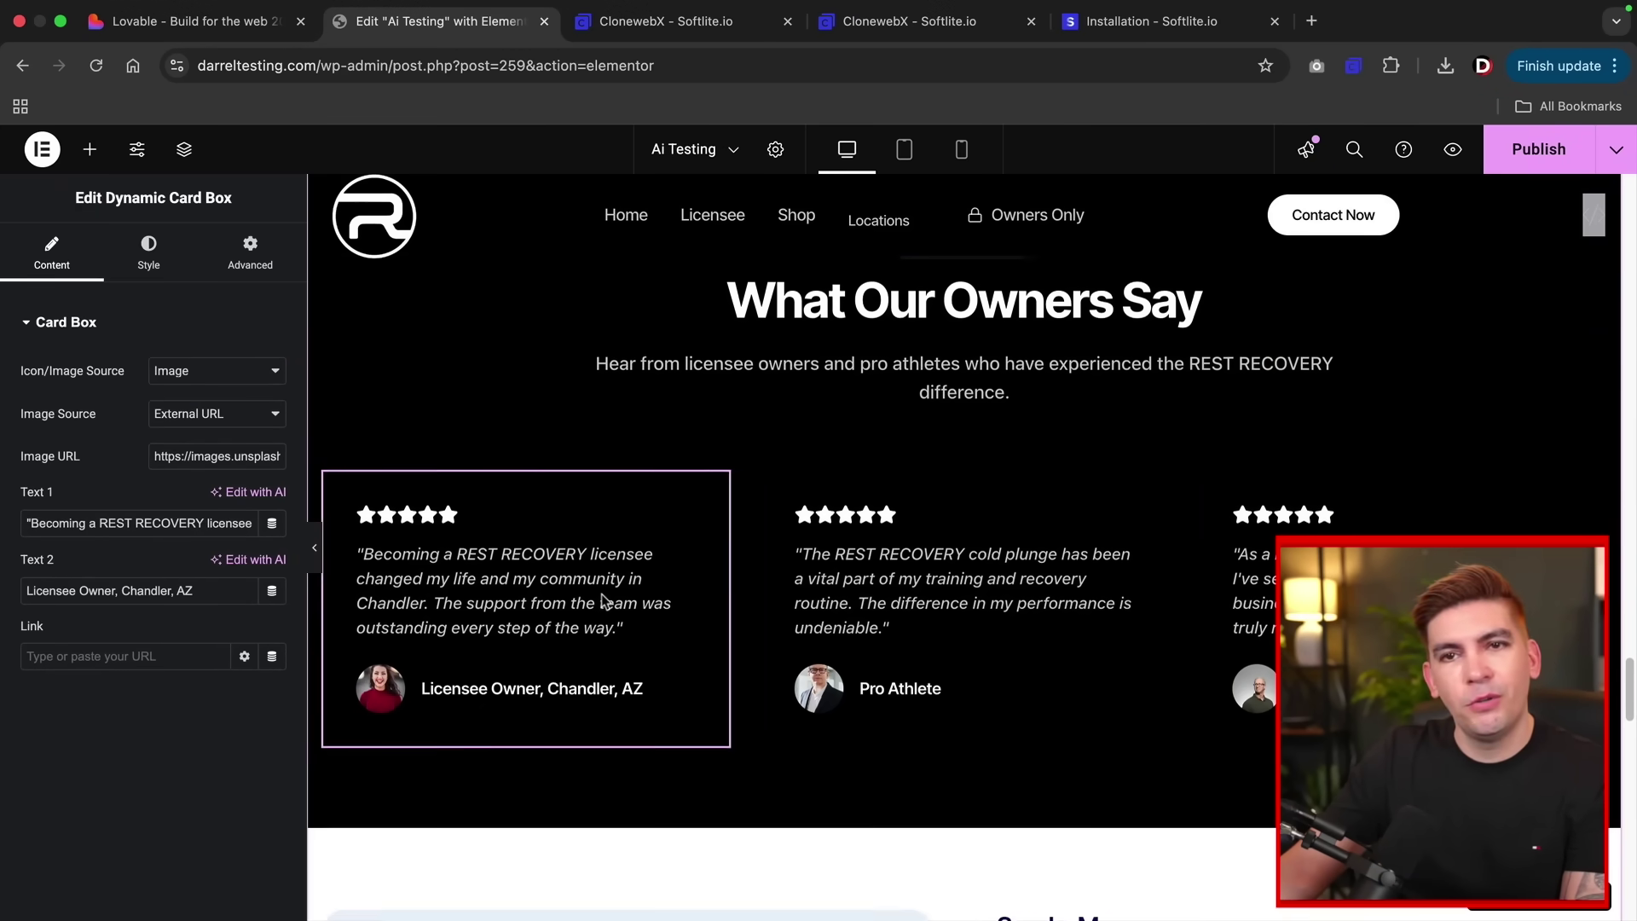
Inspect the Get In Touch label, Ready to Join heading, intro paragraph and Visit Us card.
scroll(601, 597, "down", 5)
left_click(610, 547)
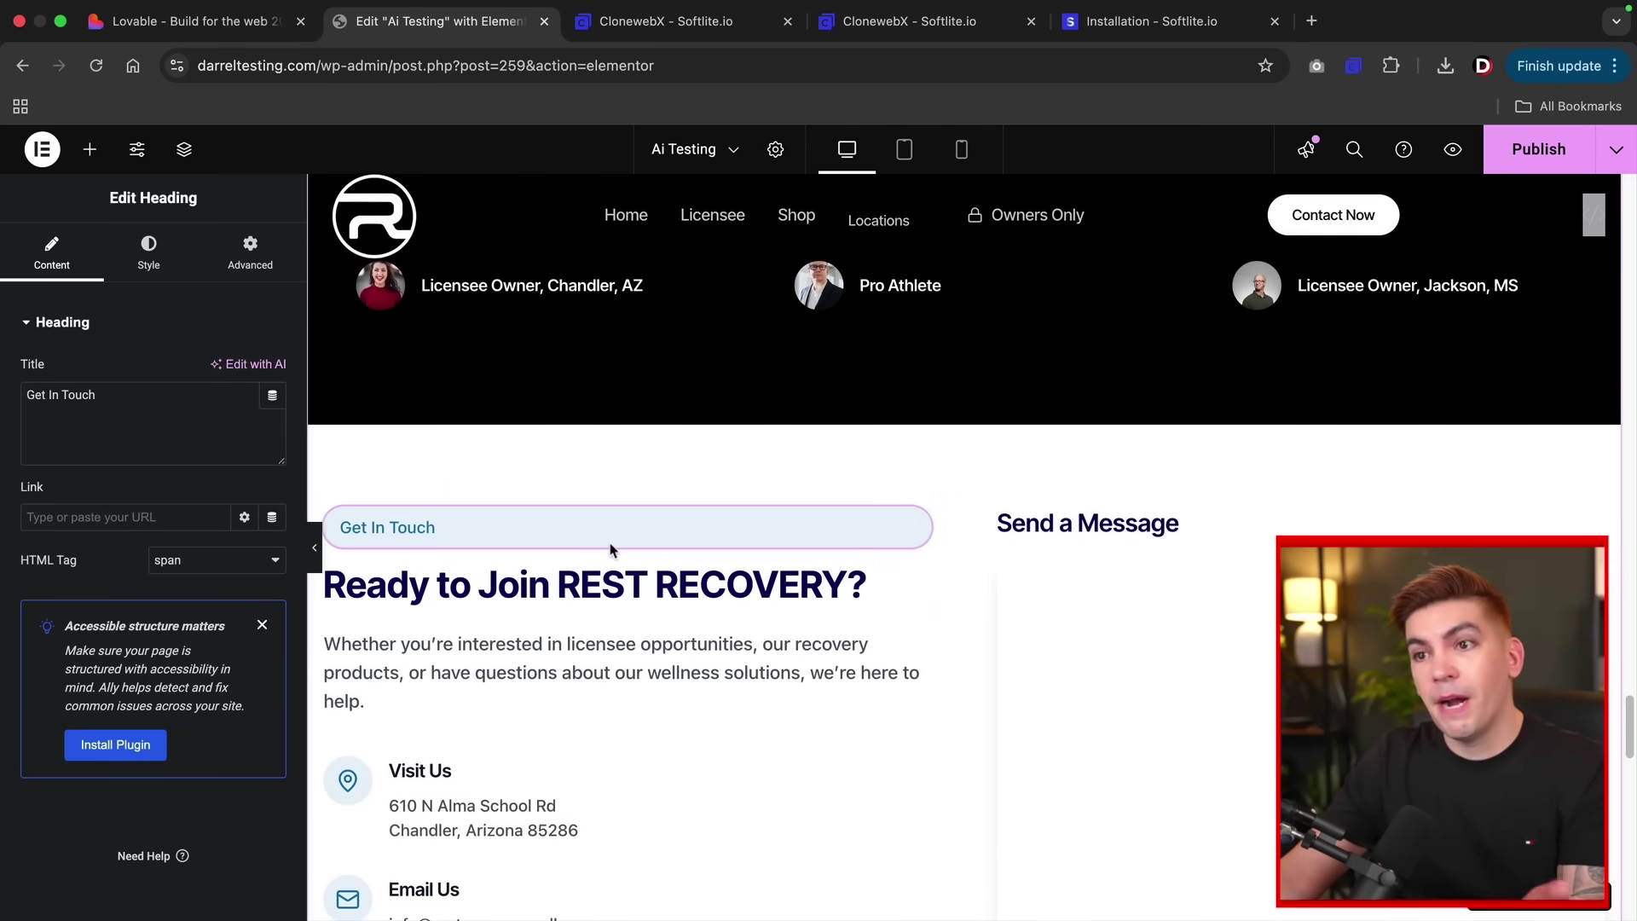
left_click(618, 588)
scroll(647, 559, "down", 3)
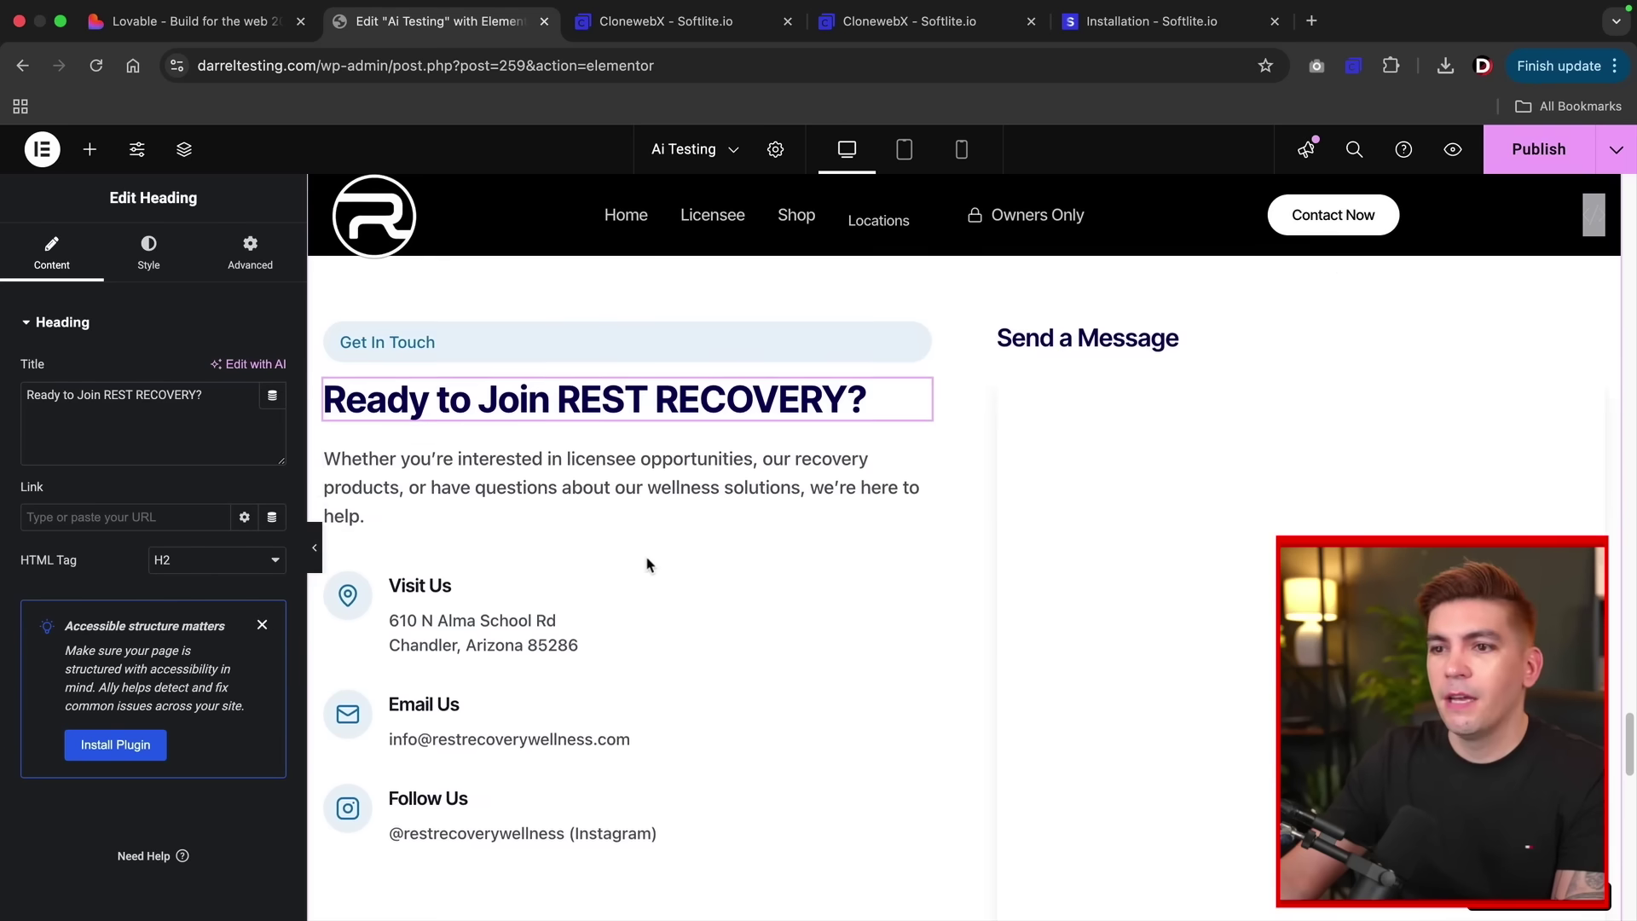
left_click(642, 488)
left_click(611, 605)
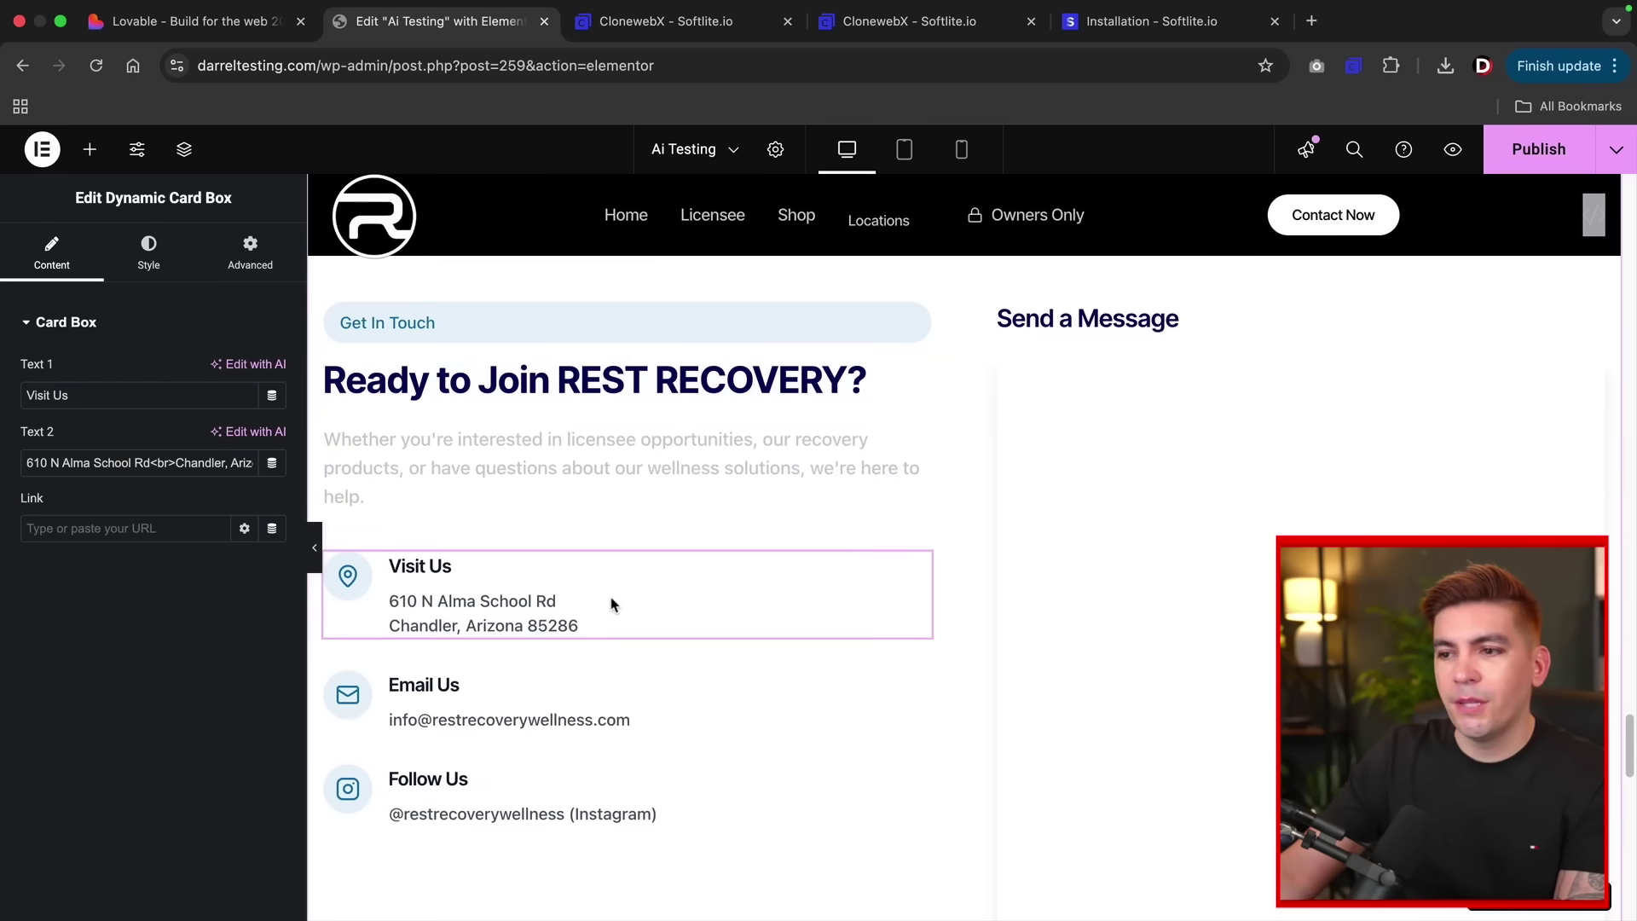
scroll(612, 603, "down", 2)
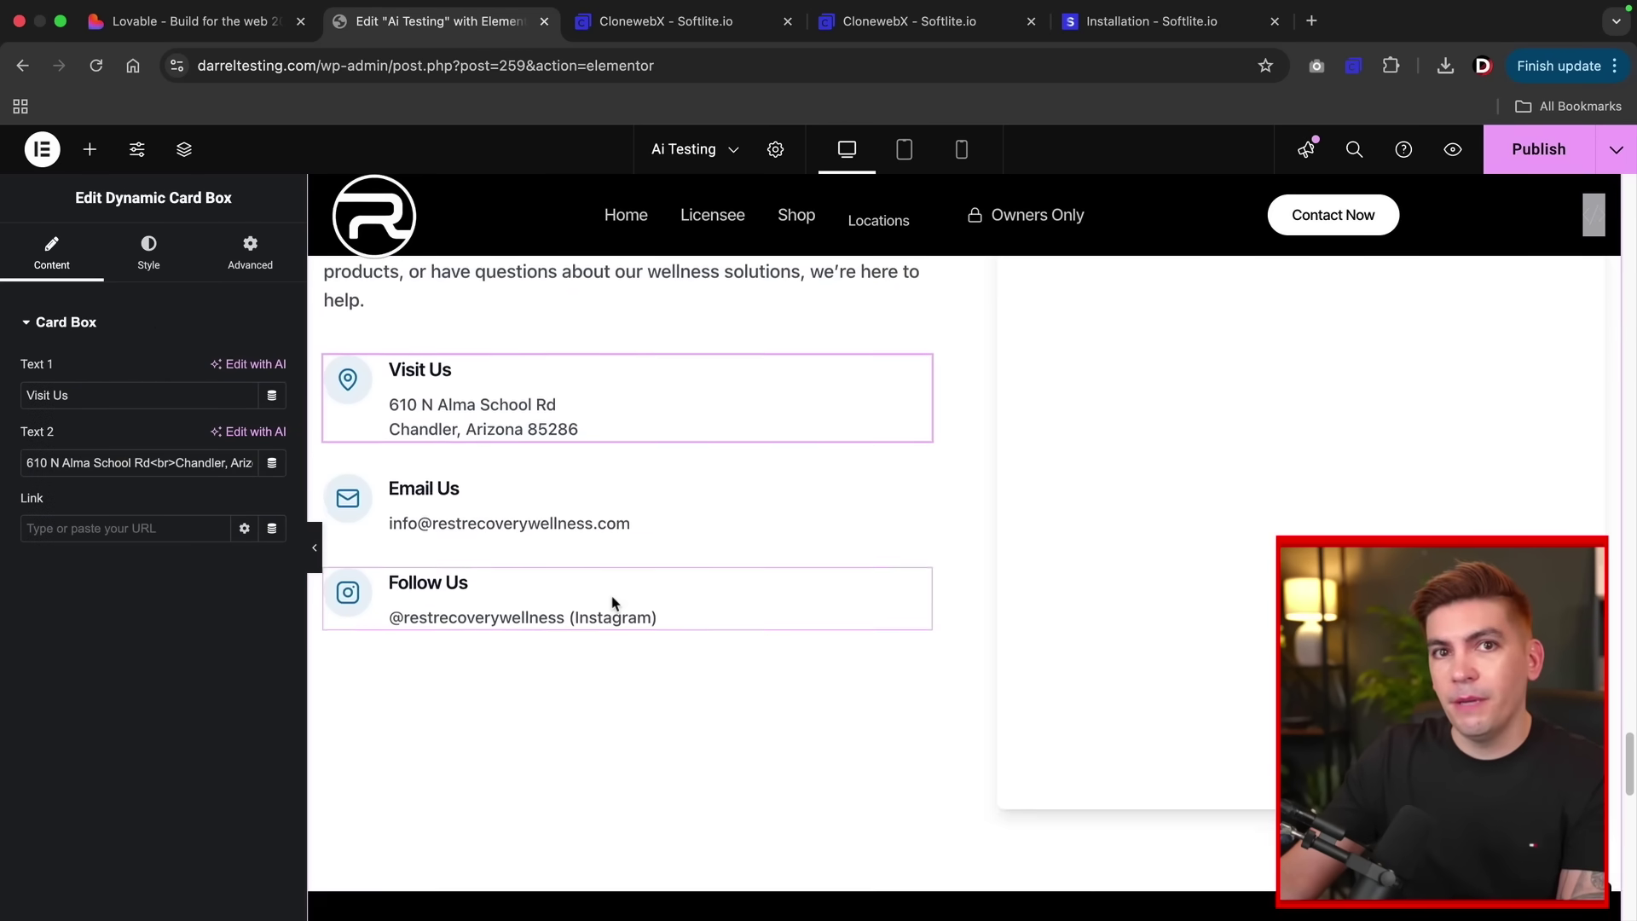
scroll(614, 604, "up", 15)
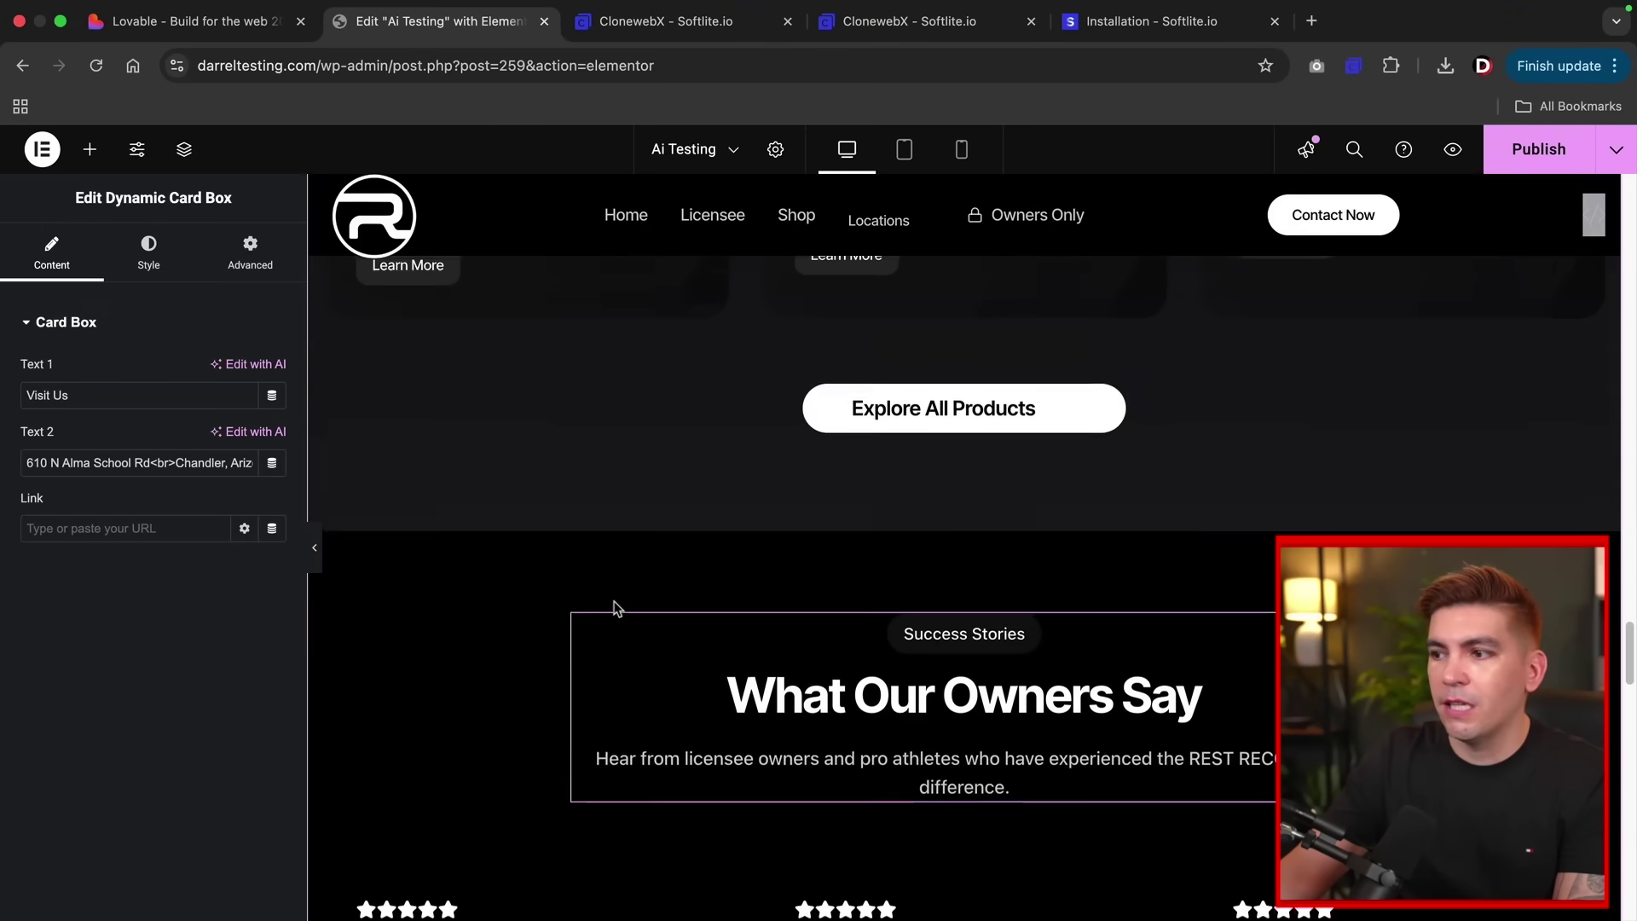
scroll(617, 609, "up", 10)
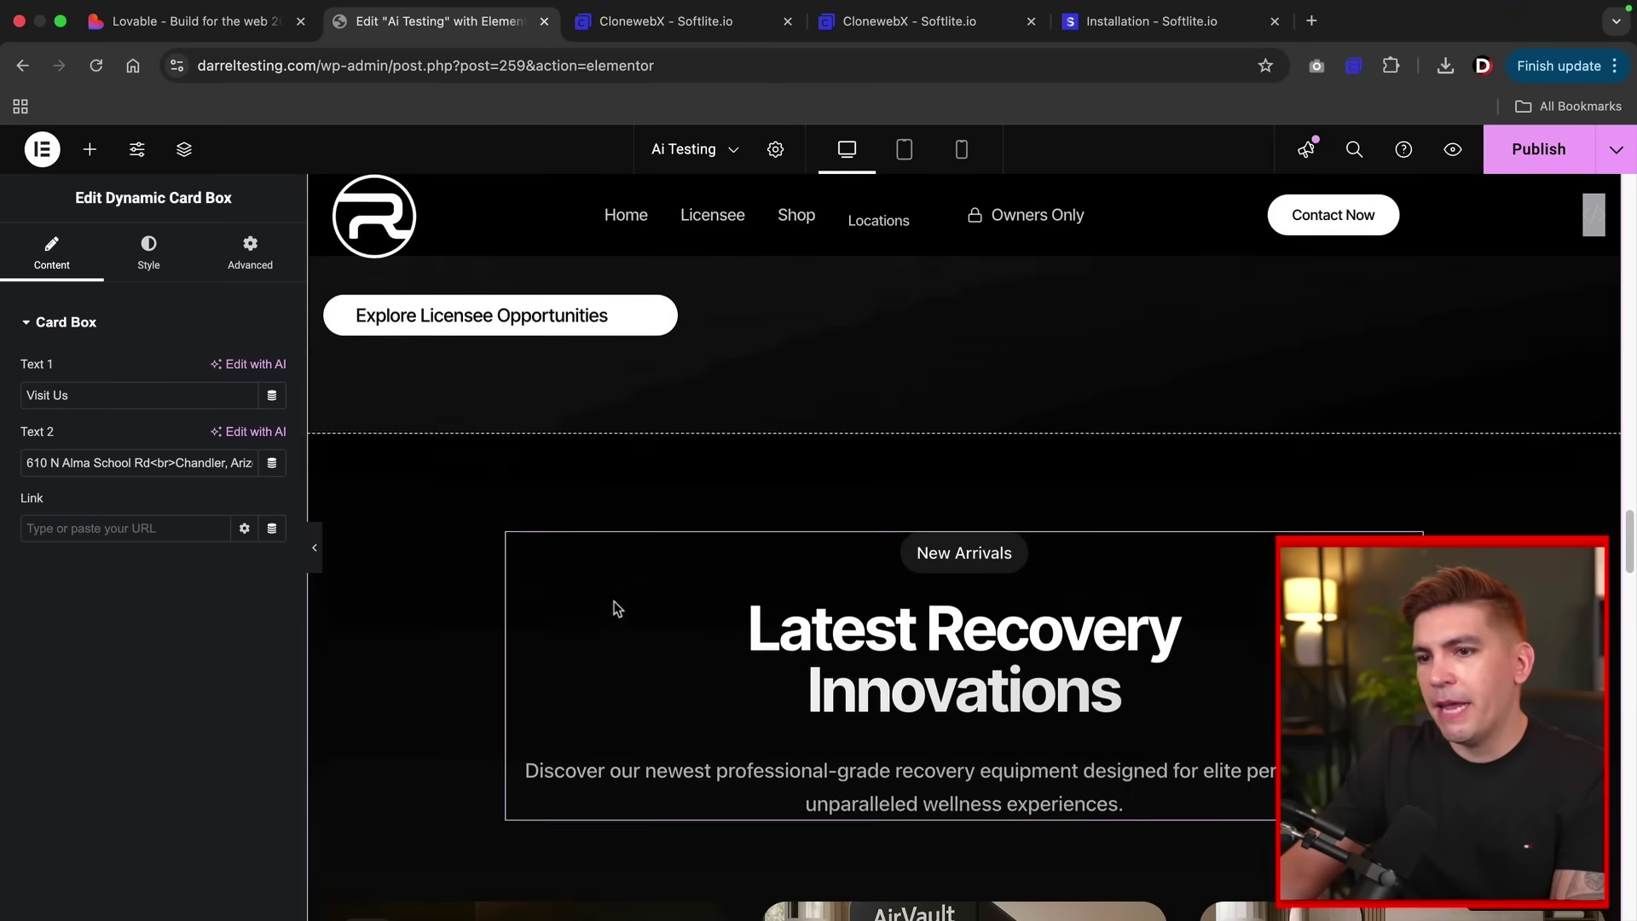
scroll(617, 609, "up", 6)
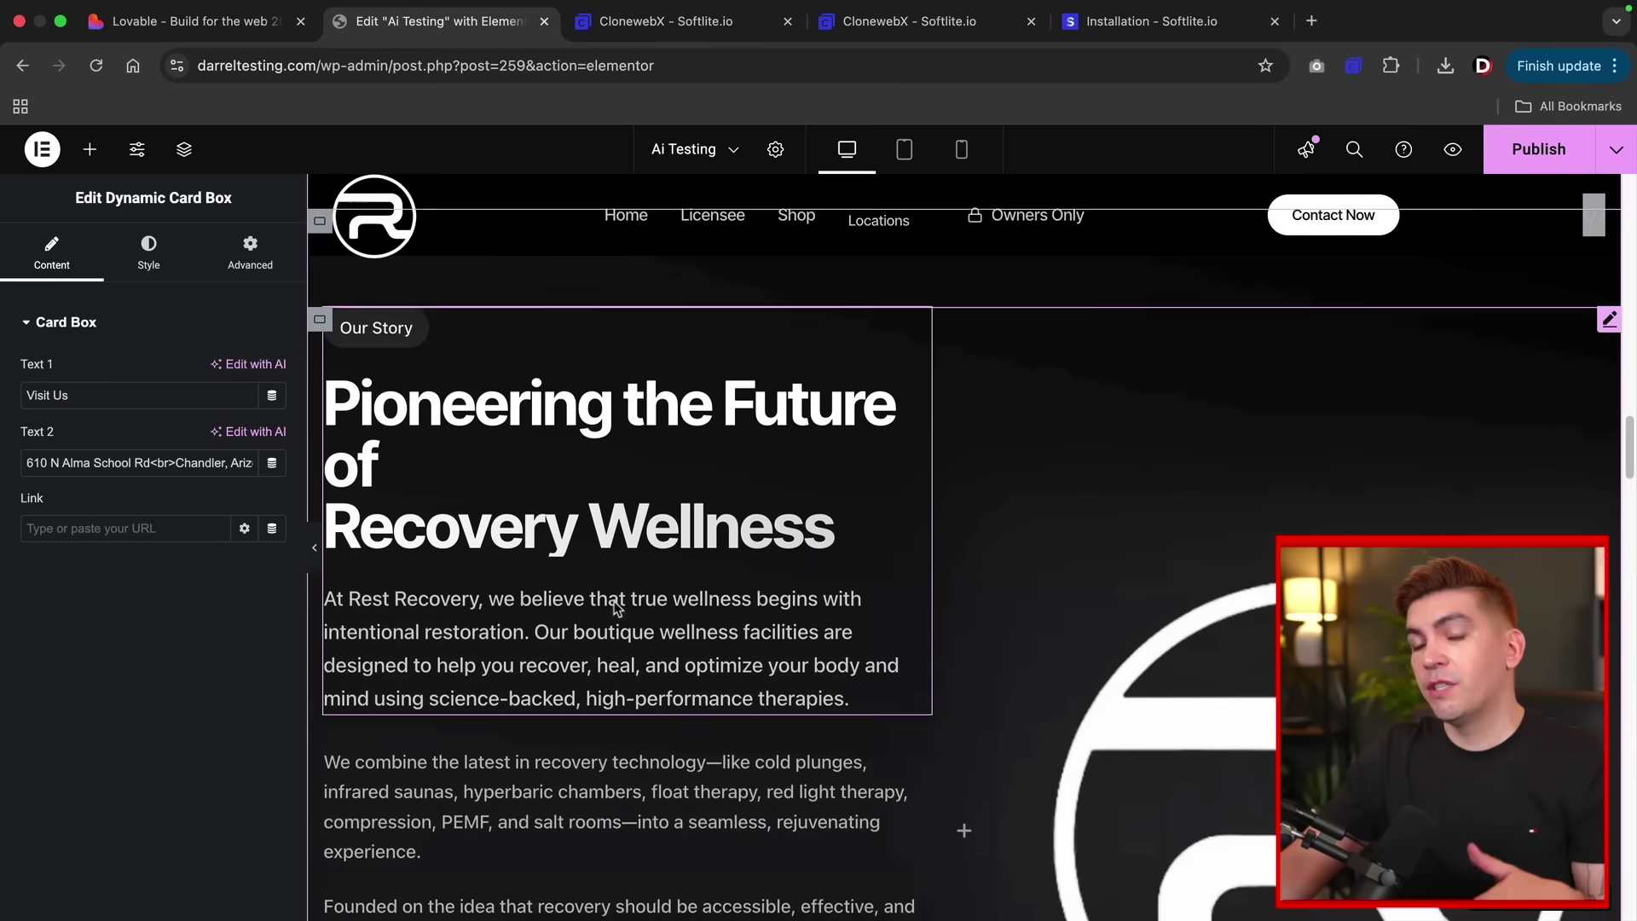
scroll(614, 606, "down", 2)
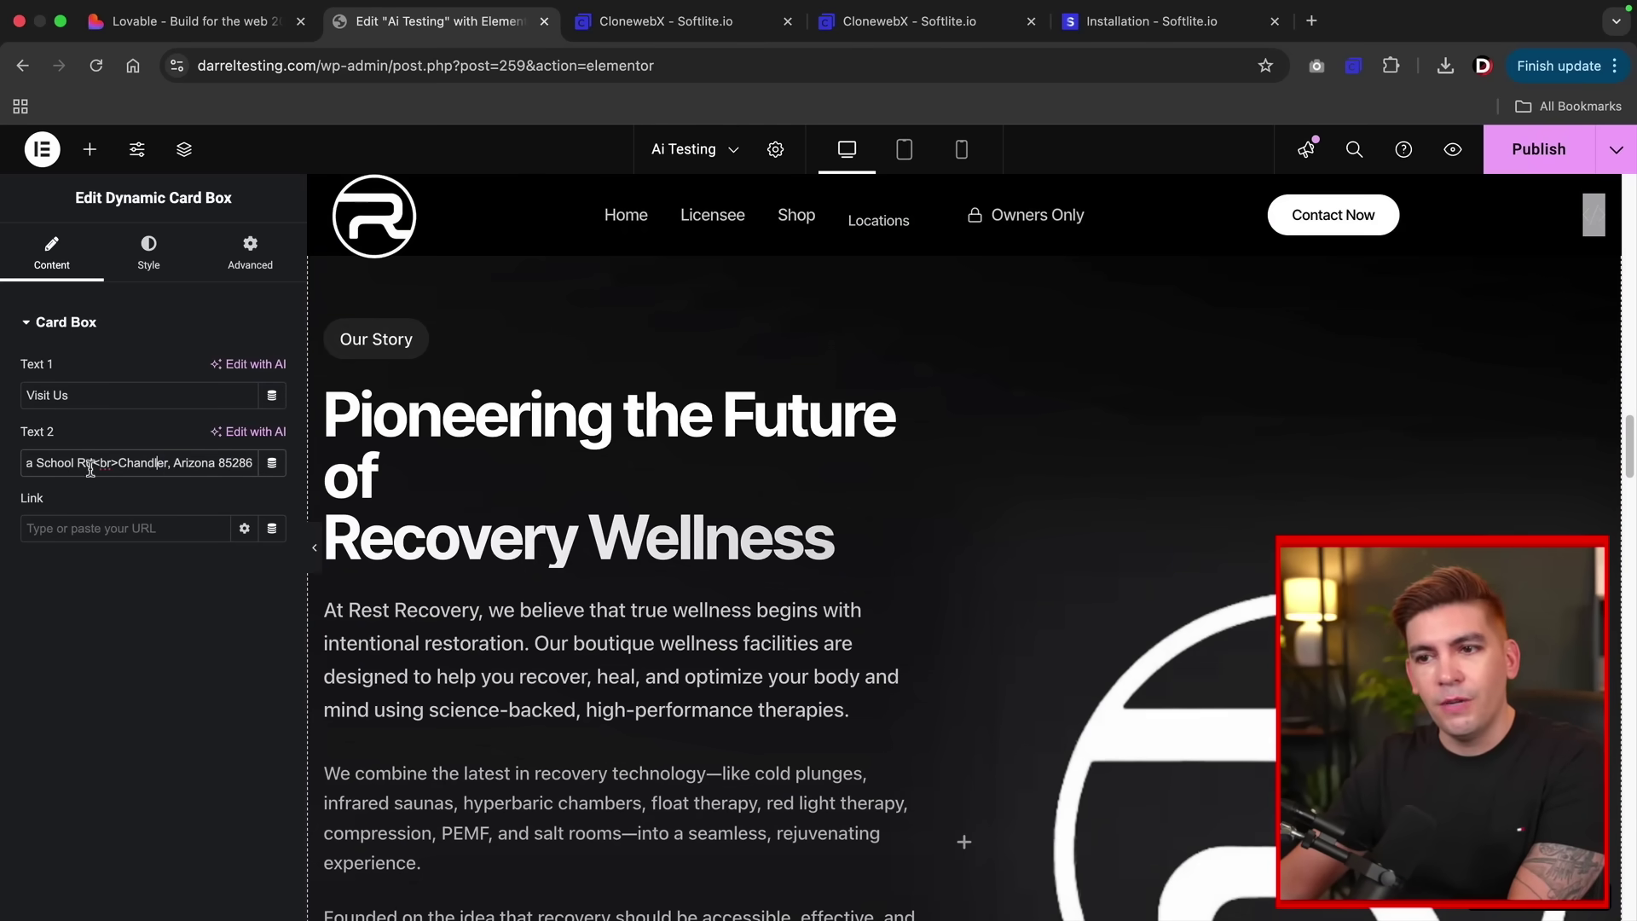
scroll(576, 538, "up", 8)
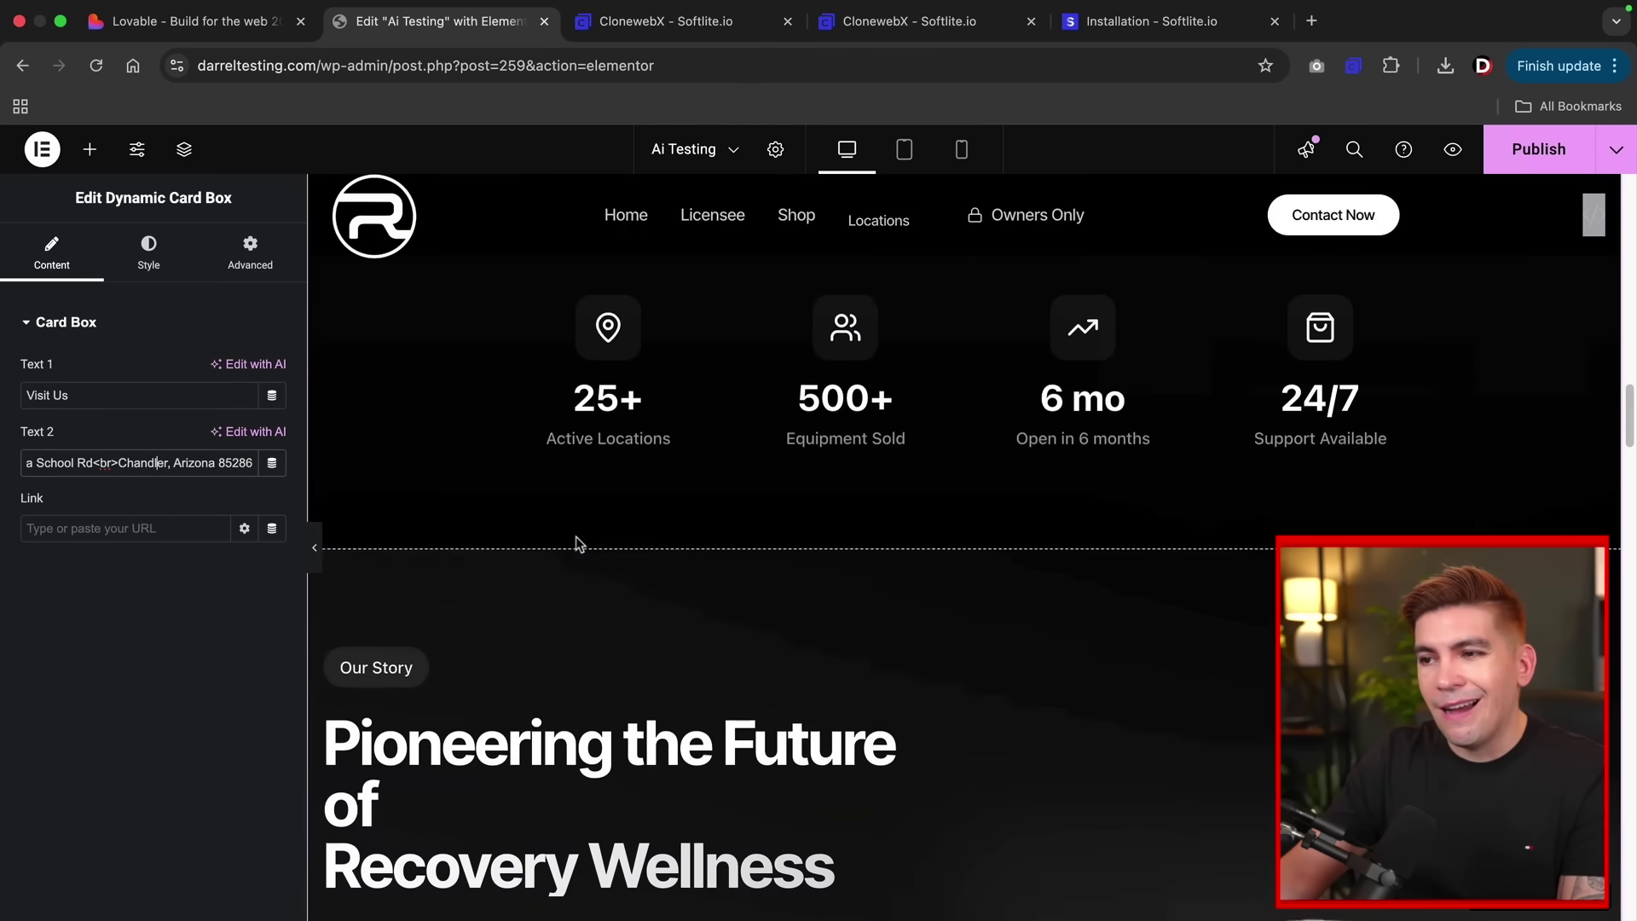
scroll(577, 544, "up", 15)
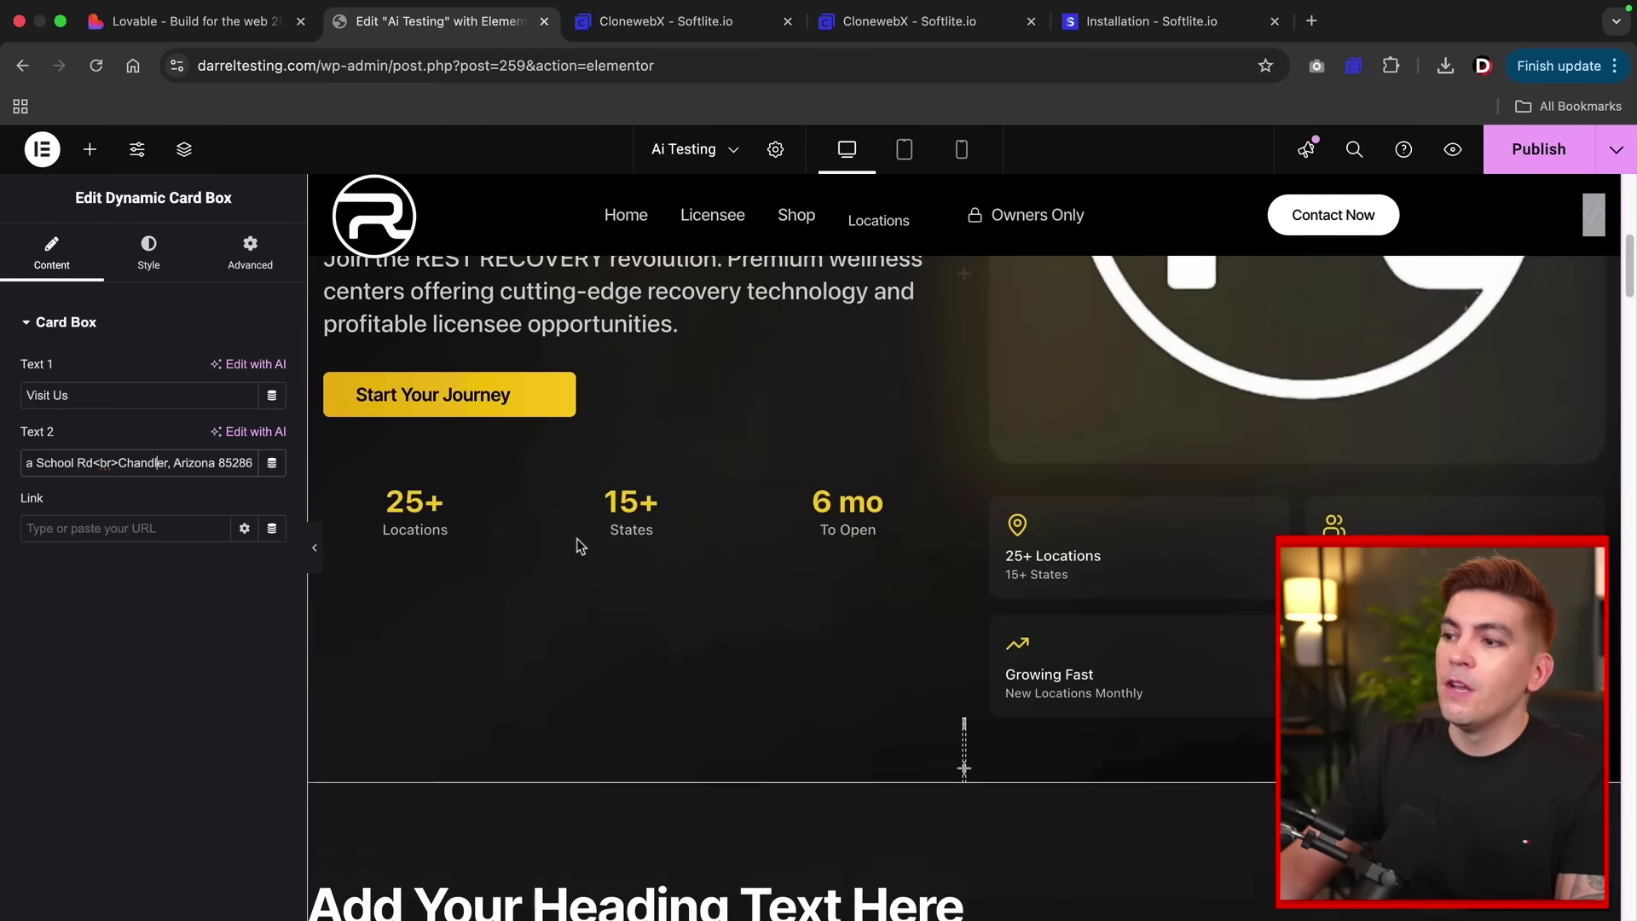
scroll(577, 545, "up", 2)
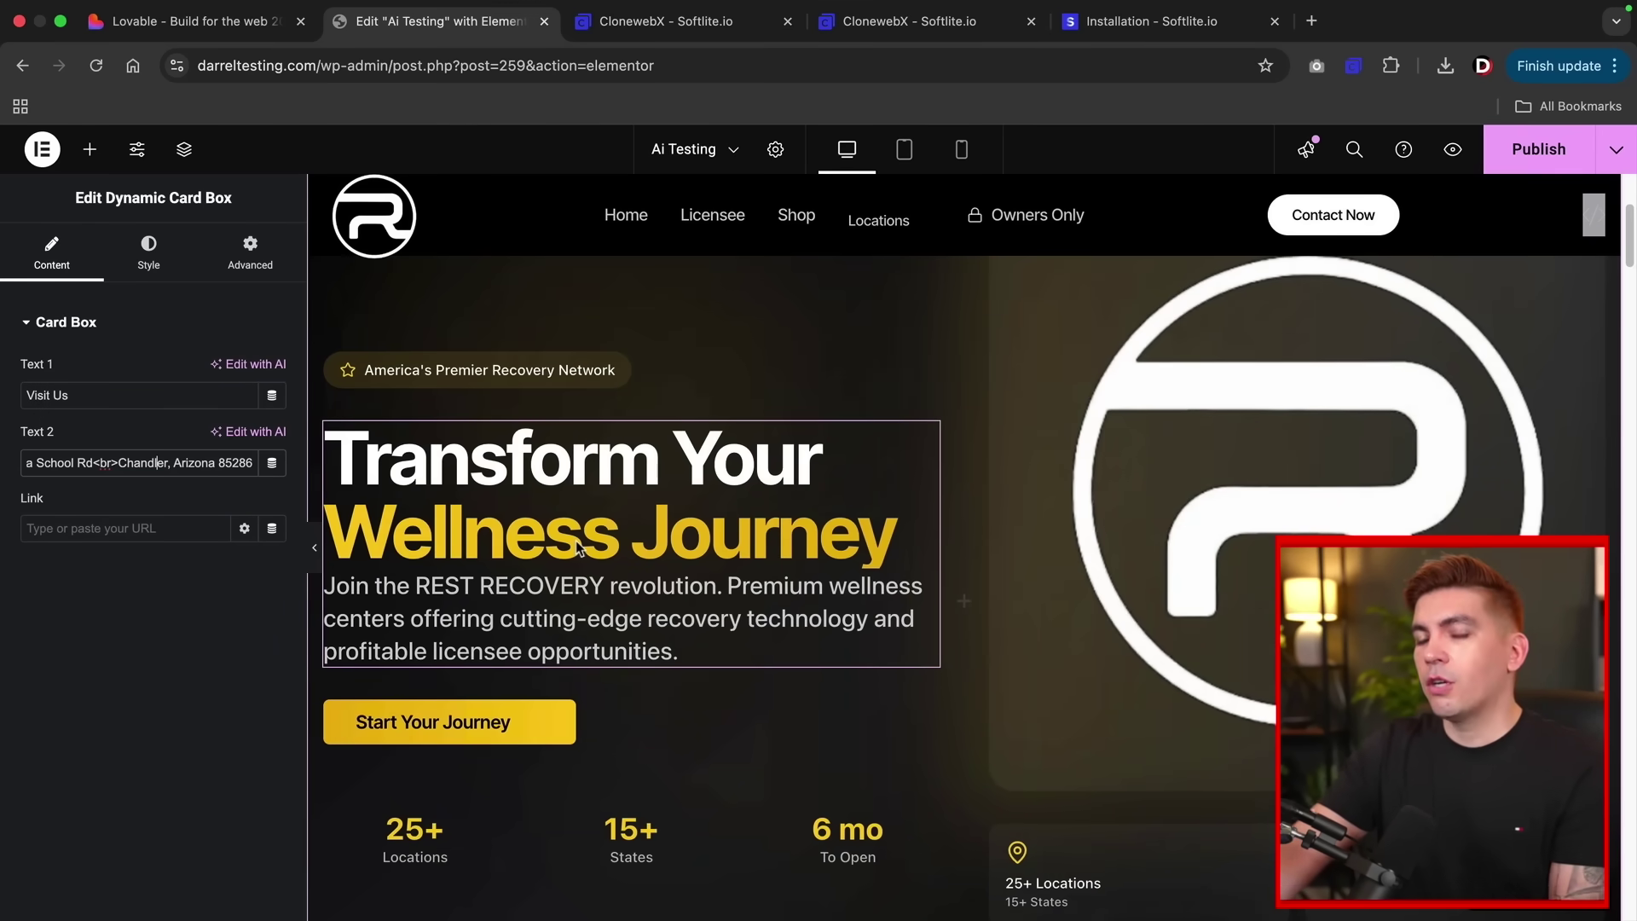